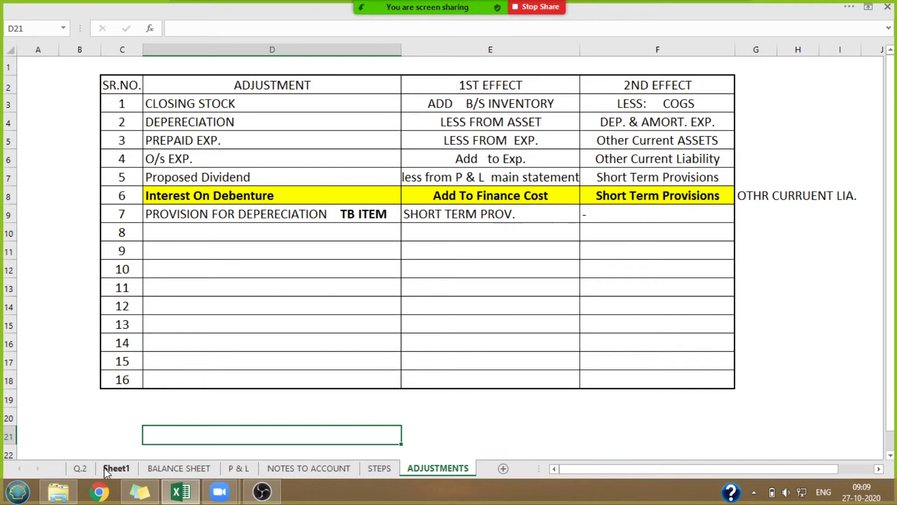
# Review the blank Balance Sheet, P & L and Notes to Account templates, from their first to last line items.
pyautogui.click(165, 468)
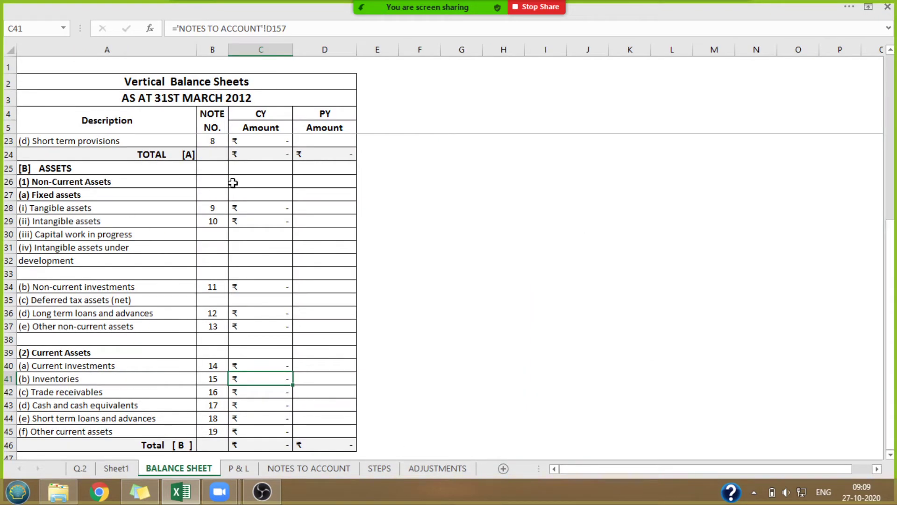
pyautogui.moveTo(893, 288); pyautogui.dragTo(887, 312)
pyautogui.click(115, 170)
pyautogui.click(107, 430)
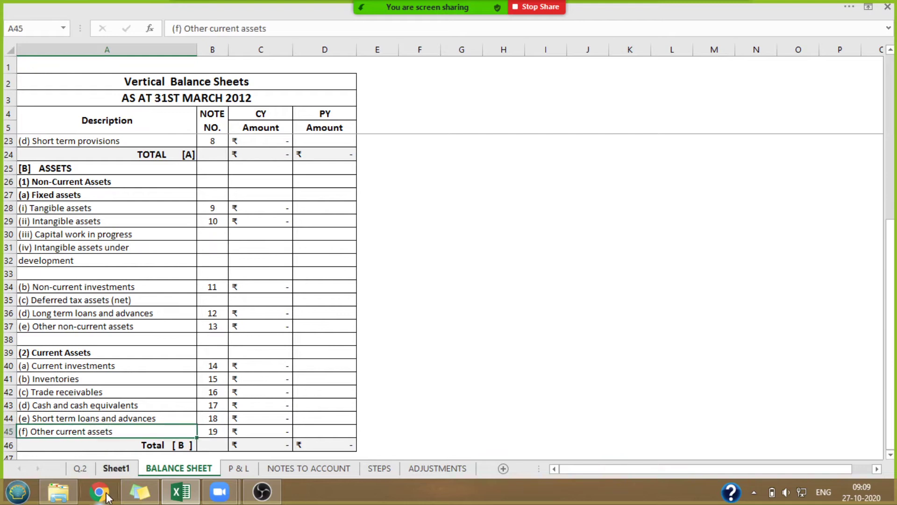
pyautogui.click(248, 469)
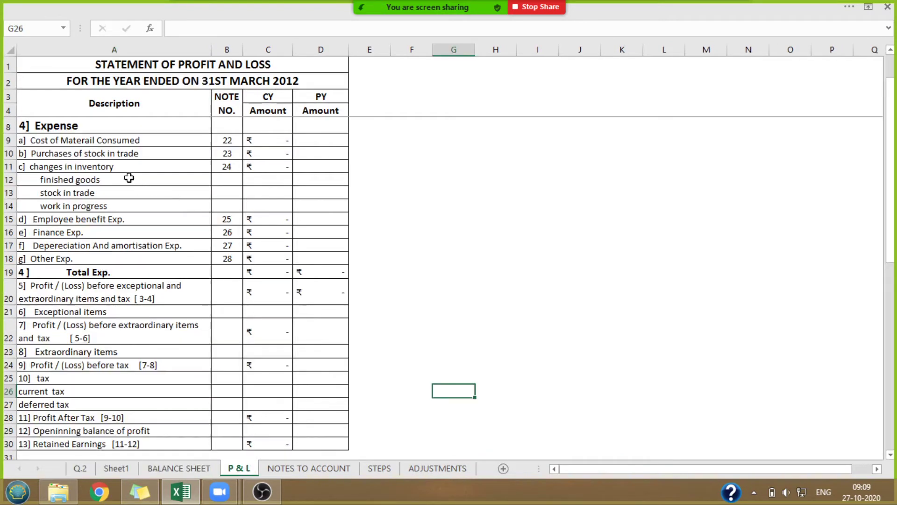
pyautogui.moveTo(890, 168); pyautogui.dragTo(891, 148)
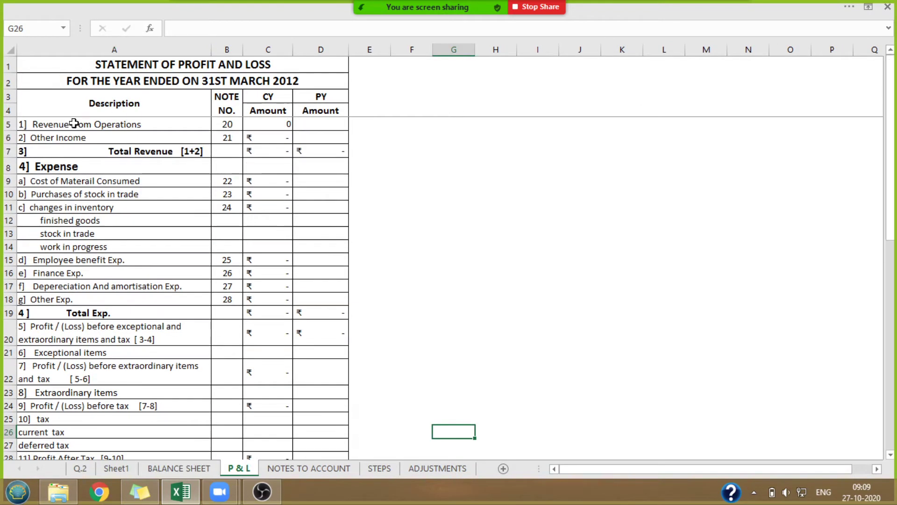
pyautogui.click(72, 125)
pyautogui.click(66, 299)
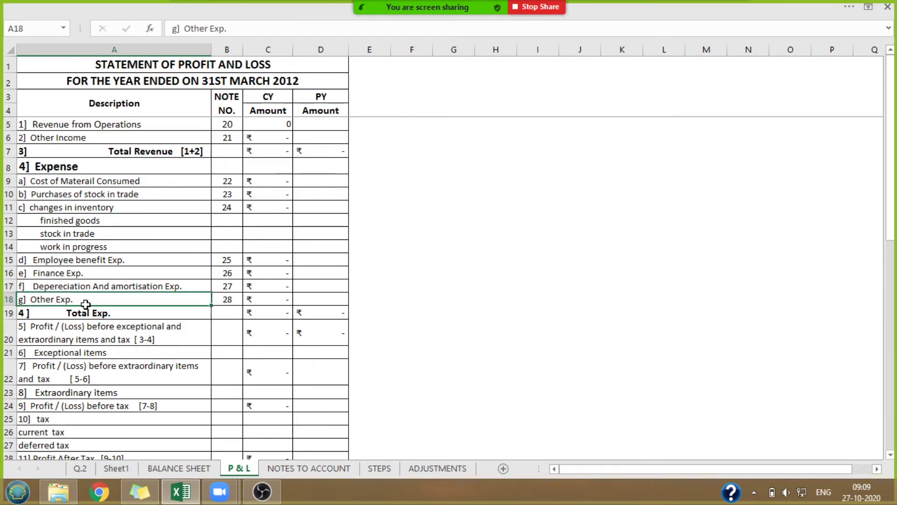
pyautogui.click(471, 289)
pyautogui.click(313, 469)
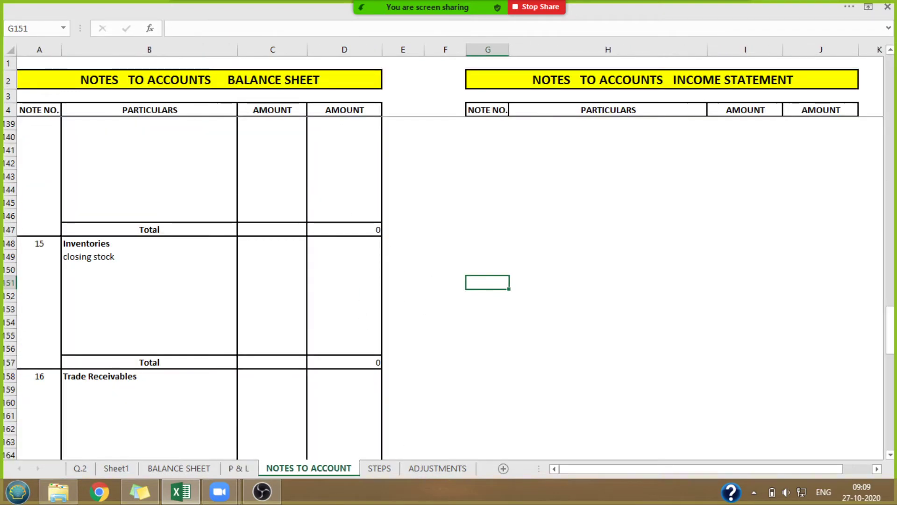
pyautogui.moveTo(890, 330); pyautogui.dragTo(890, 79)
pyautogui.click(177, 311)
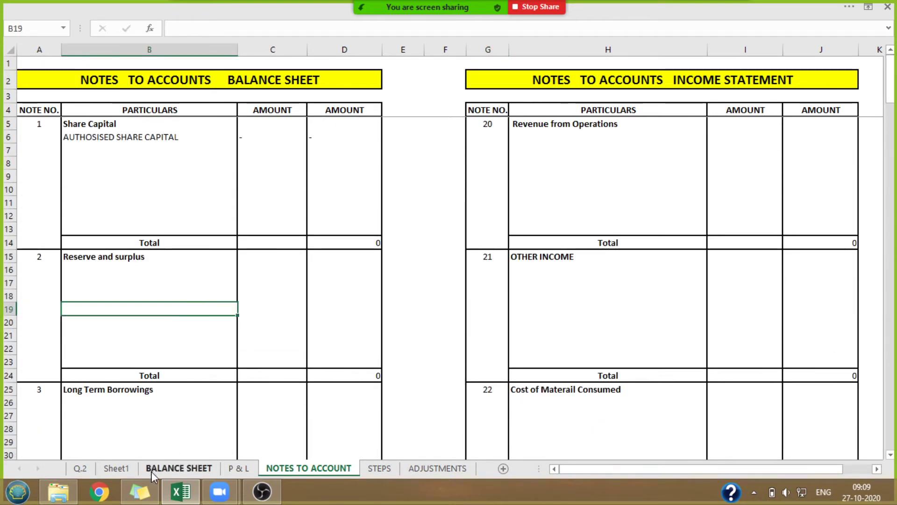
# Read the trial balance and additional information on the Q.2 sheet, comparing them with the Notes to Account layout.
pyautogui.click(80, 468)
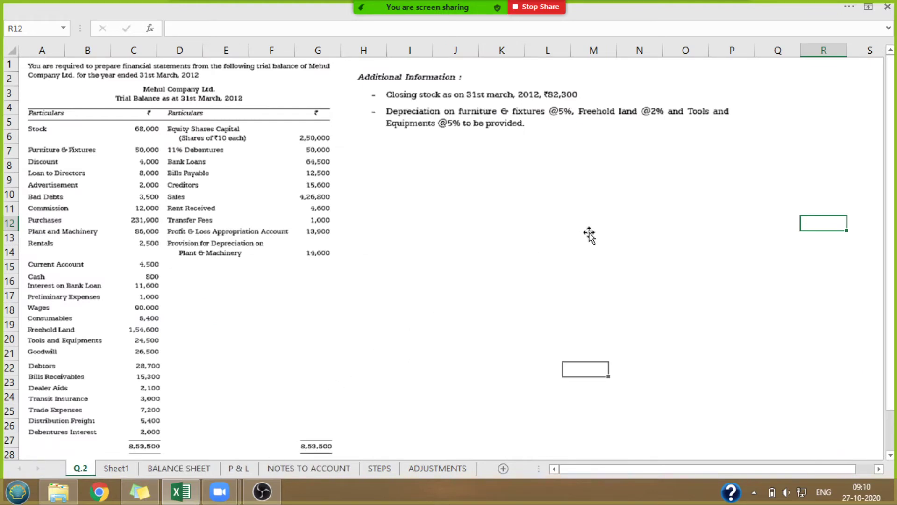
pyautogui.click(608, 208)
pyautogui.click(853, 169)
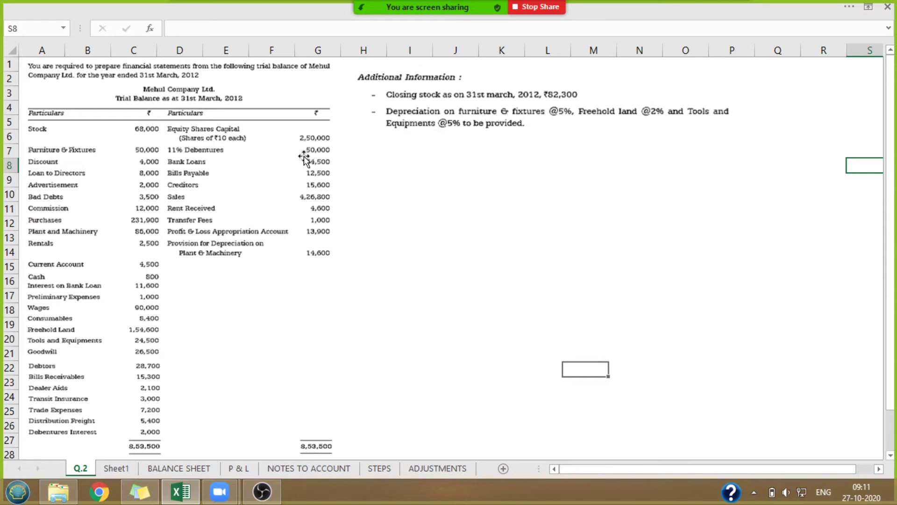
pyautogui.click(302, 469)
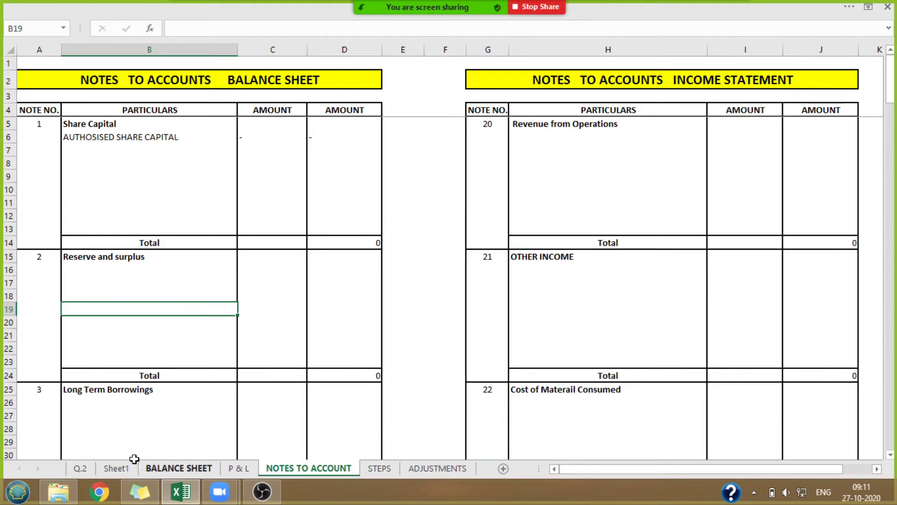
pyautogui.click(80, 469)
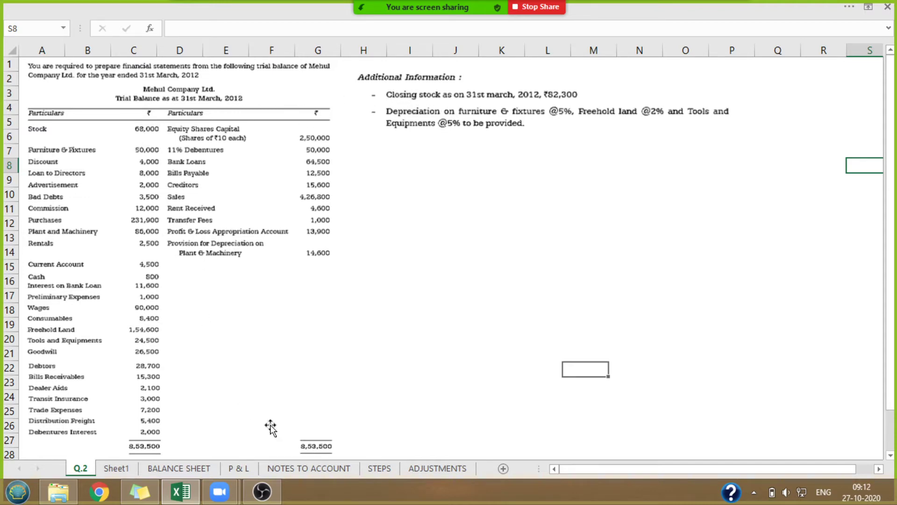
# Enter the trial balance stock of 68000 as opening stock under note 24, changes in inventory, in Notes to Account.
pyautogui.click(311, 468)
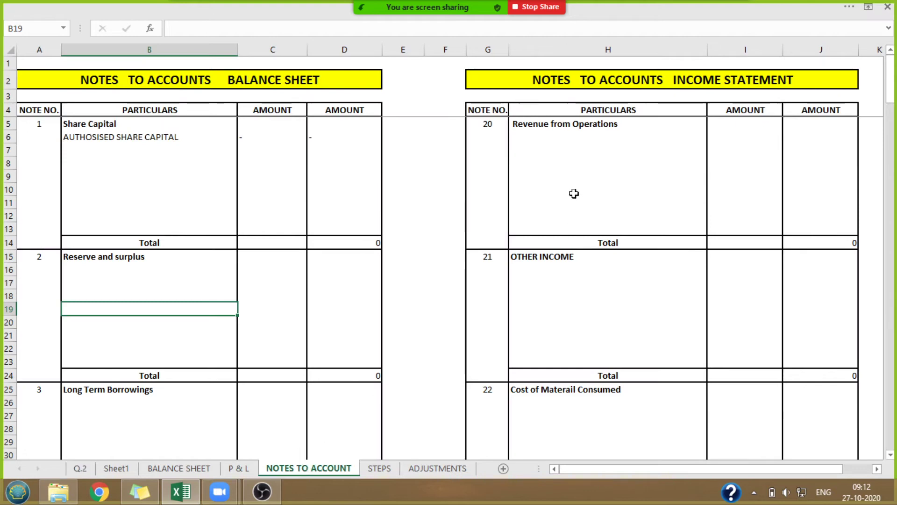
pyautogui.click(550, 89)
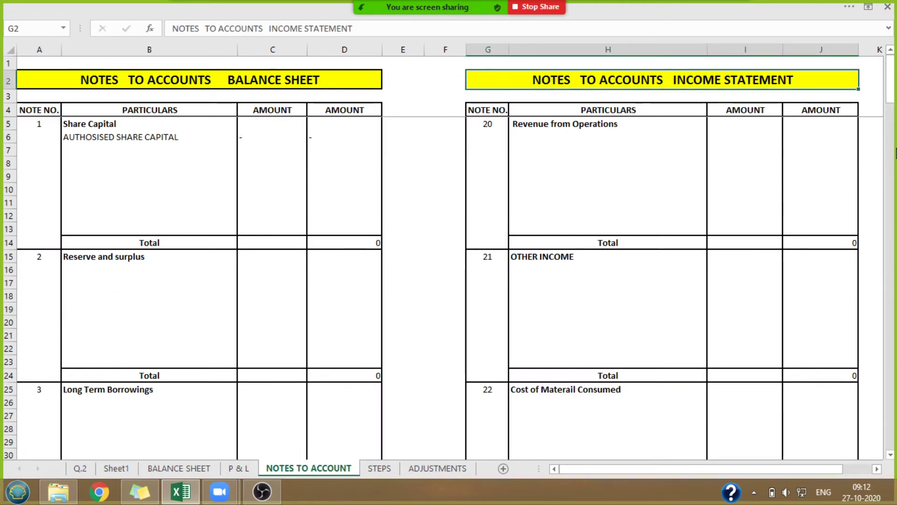
pyautogui.moveTo(892, 91); pyautogui.dragTo(896, 154)
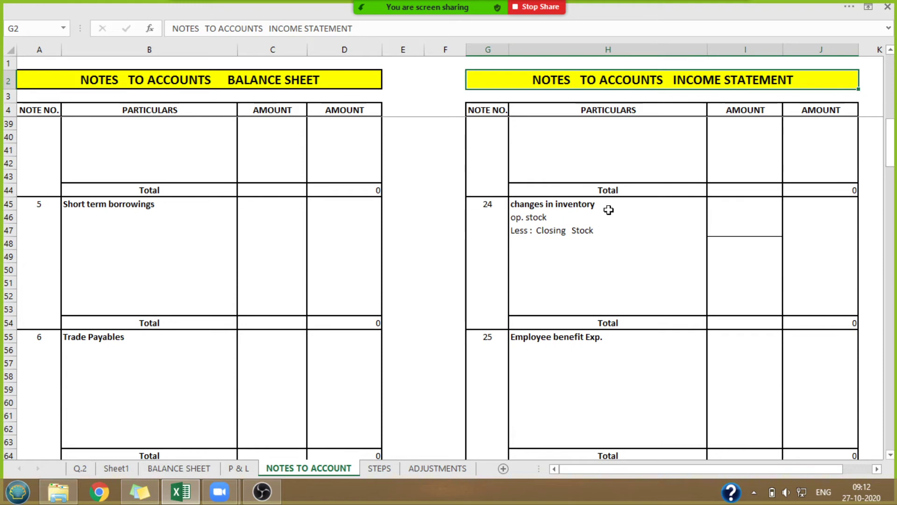
pyautogui.click(546, 204)
pyautogui.click(553, 219)
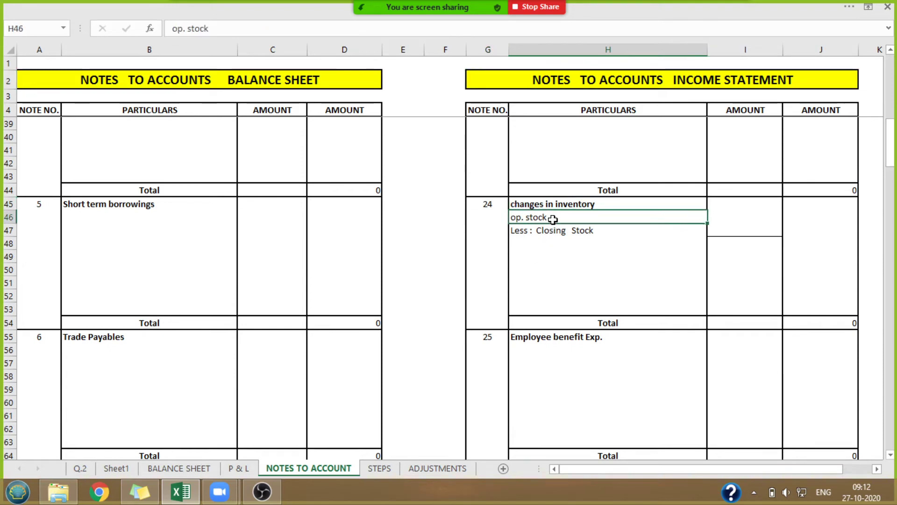
pyautogui.click(746, 217)
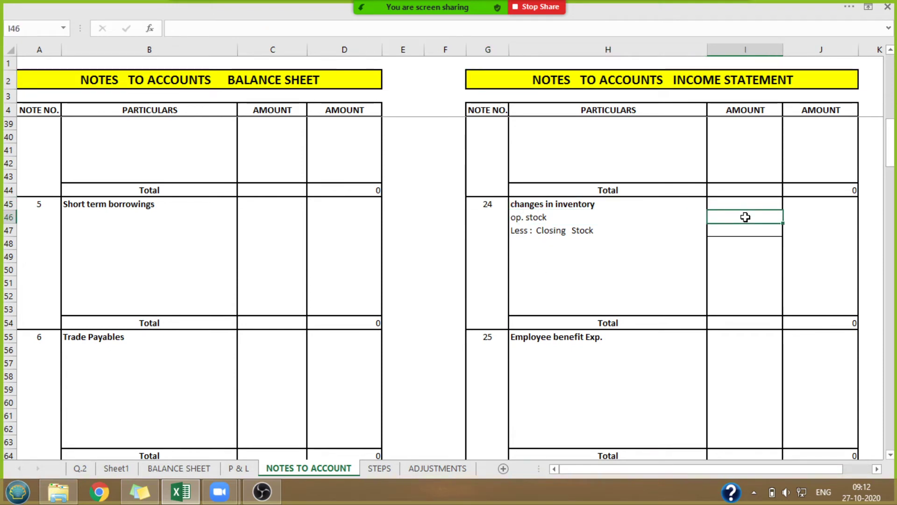
pyautogui.click(80, 468)
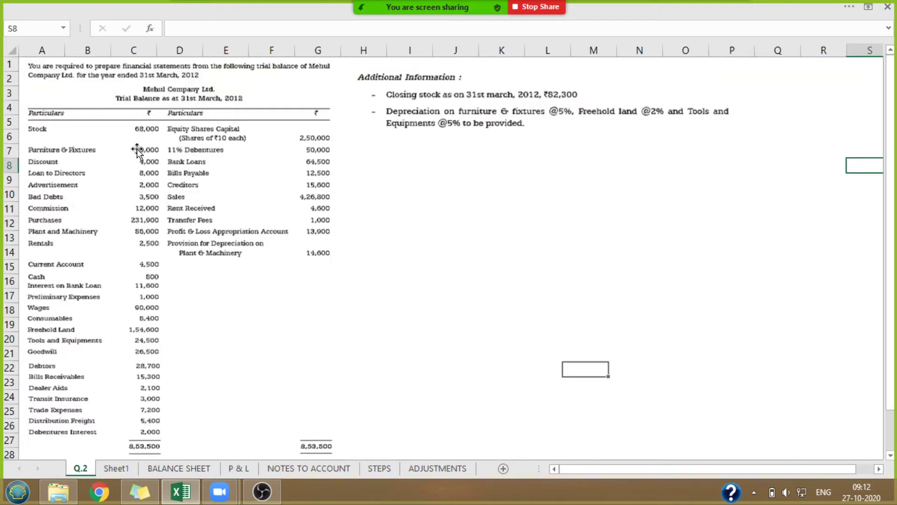
pyautogui.click(309, 468)
pyautogui.write('6')
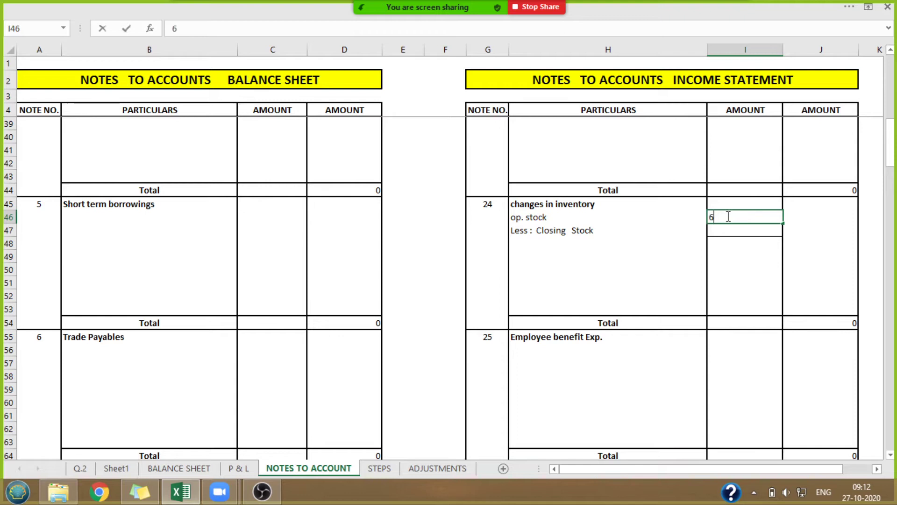
pyautogui.write('8000')
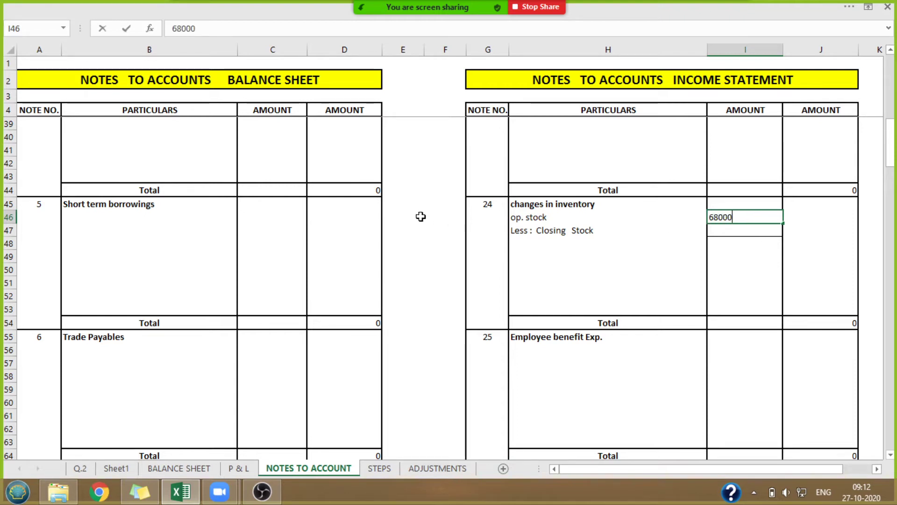
pyautogui.click(429, 235)
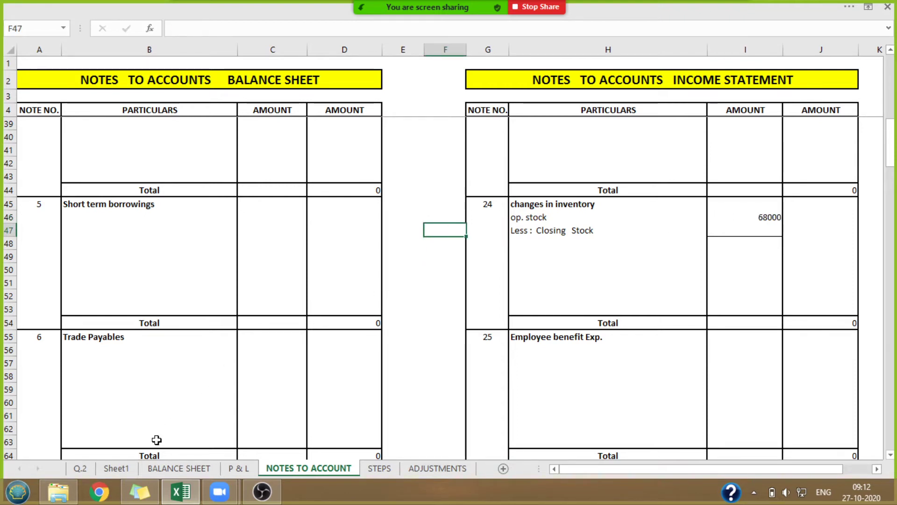
# Add a "furniture" line under note 9, Tangible Assets, in Notes to Account.
pyautogui.click(83, 469)
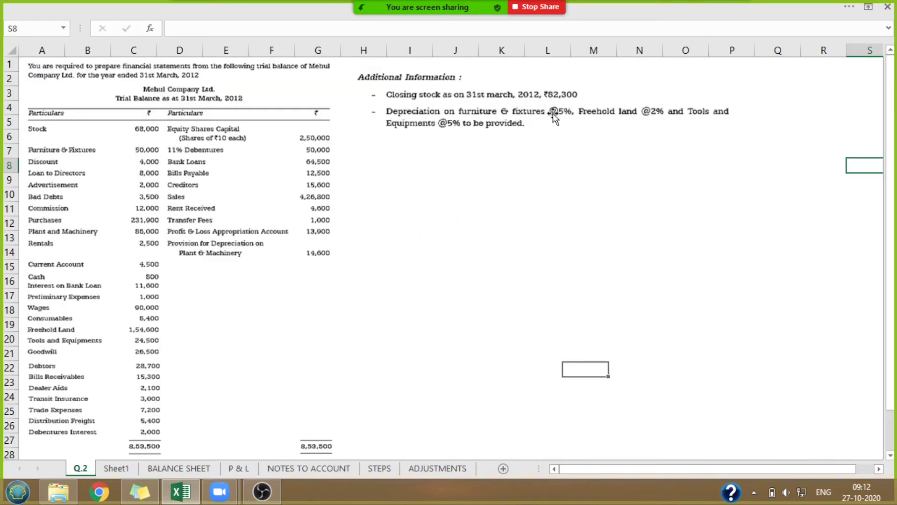
pyautogui.click(288, 469)
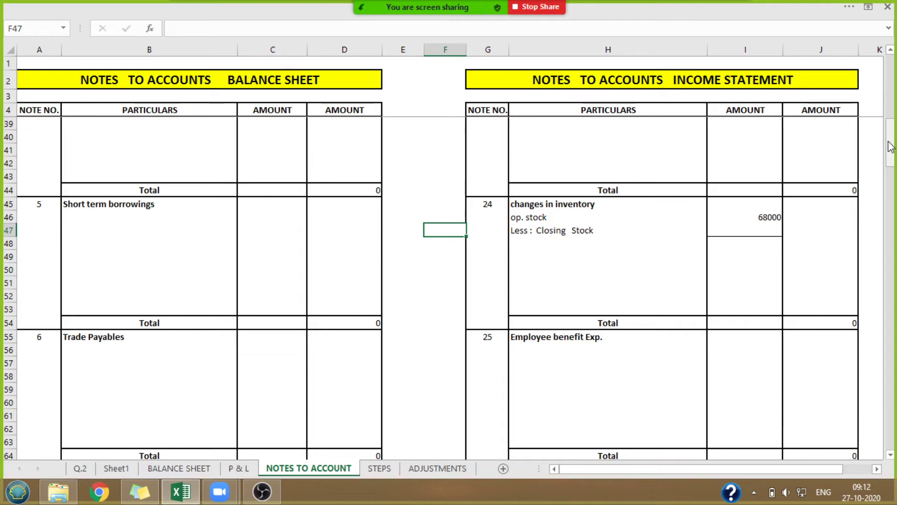
pyautogui.moveTo(890, 154); pyautogui.dragTo(891, 223)
pyautogui.click(83, 245)
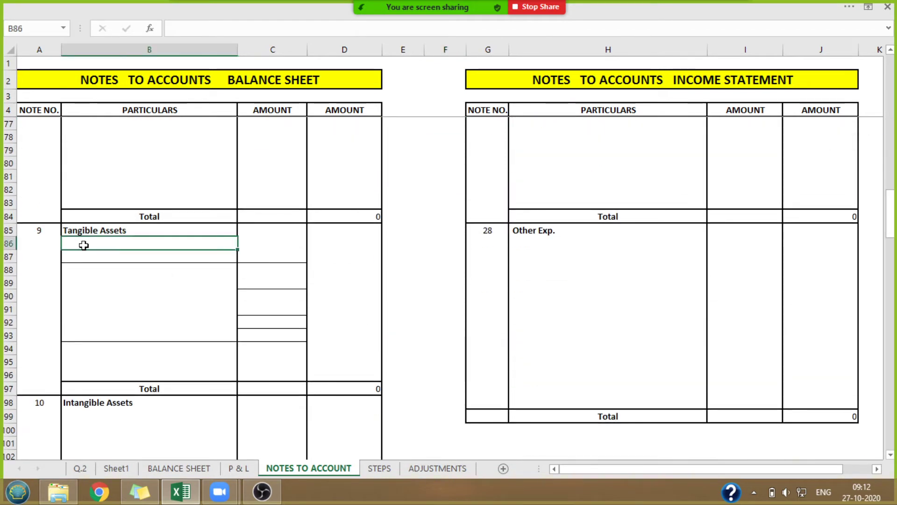
pyautogui.write('furni')
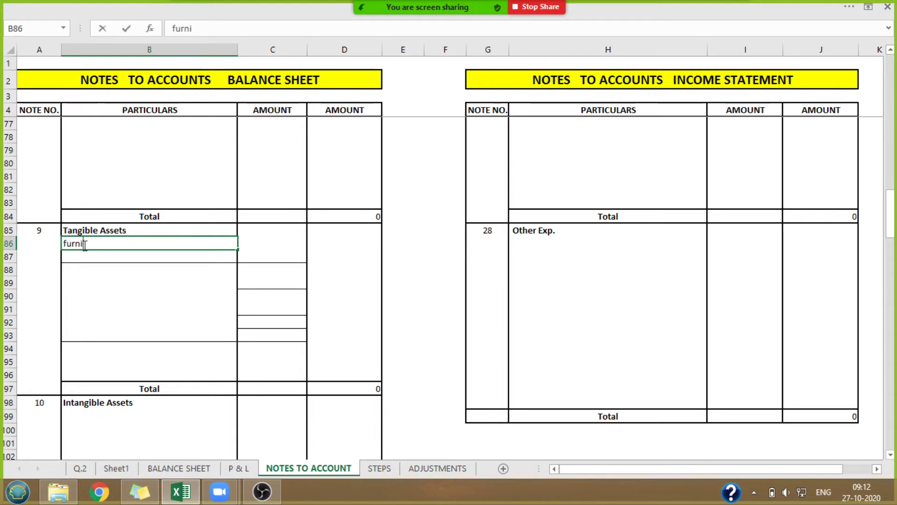
pyautogui.write('ture')
pyautogui.press('Tab')
pyautogui.press('Tab')
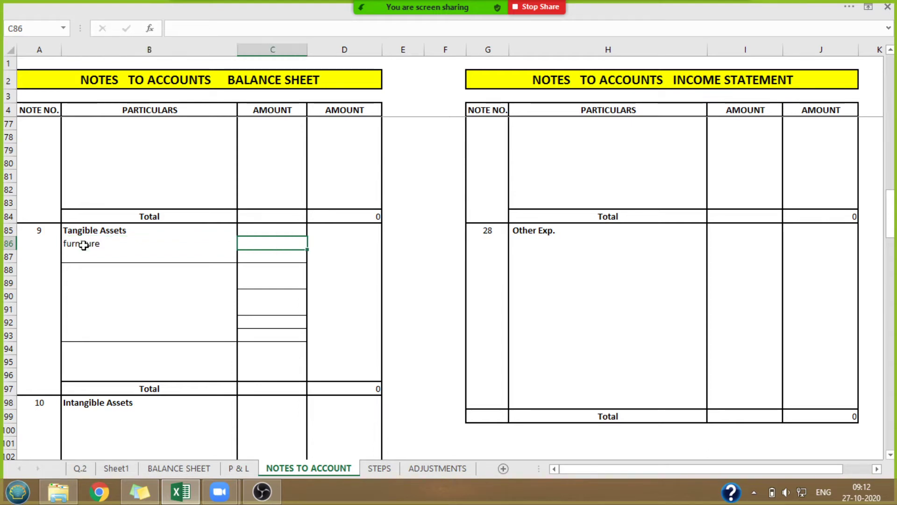
# Look up the furniture and fixtures balance on the Q.2 sheet and enter 50000 as the furniture amount in note 9.
pyautogui.click(268, 243)
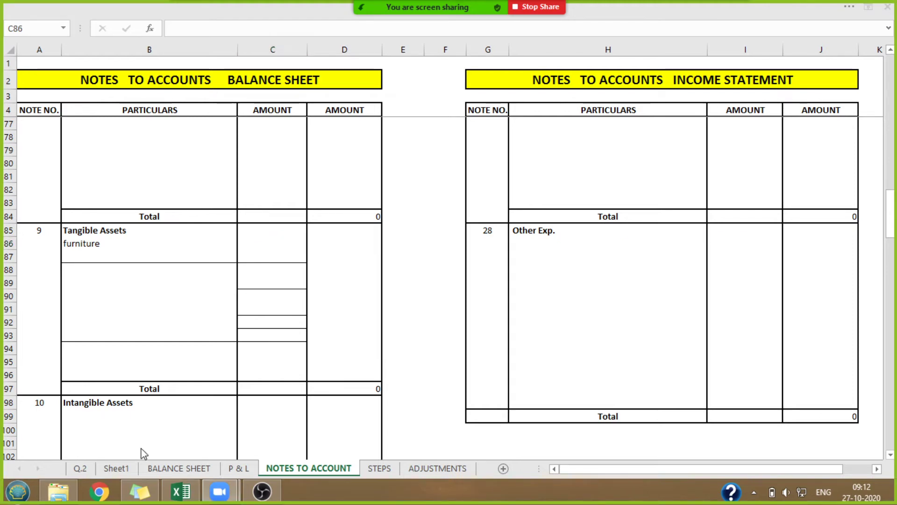
pyautogui.click(87, 471)
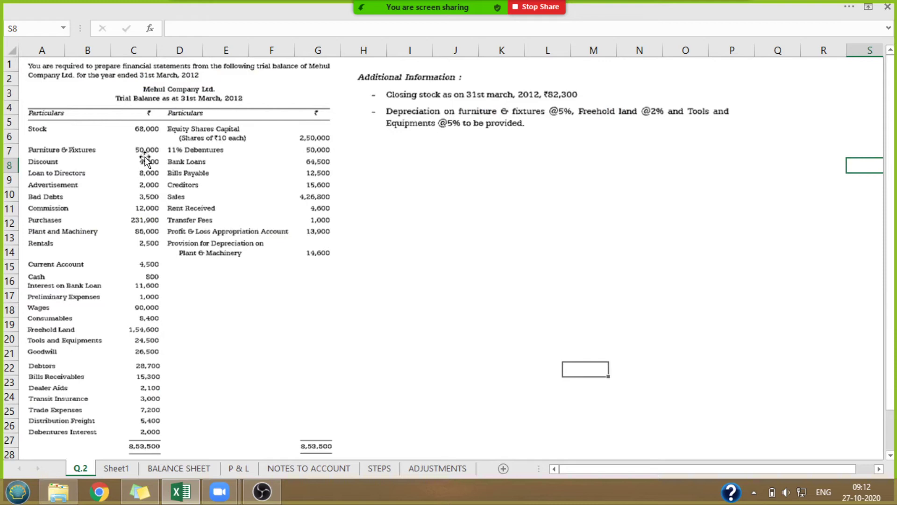
pyautogui.click(307, 469)
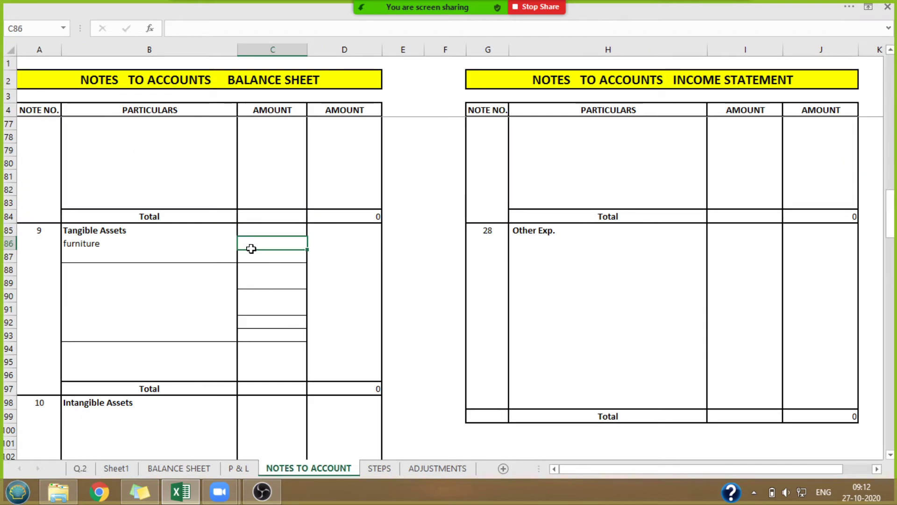
pyautogui.write('50000')
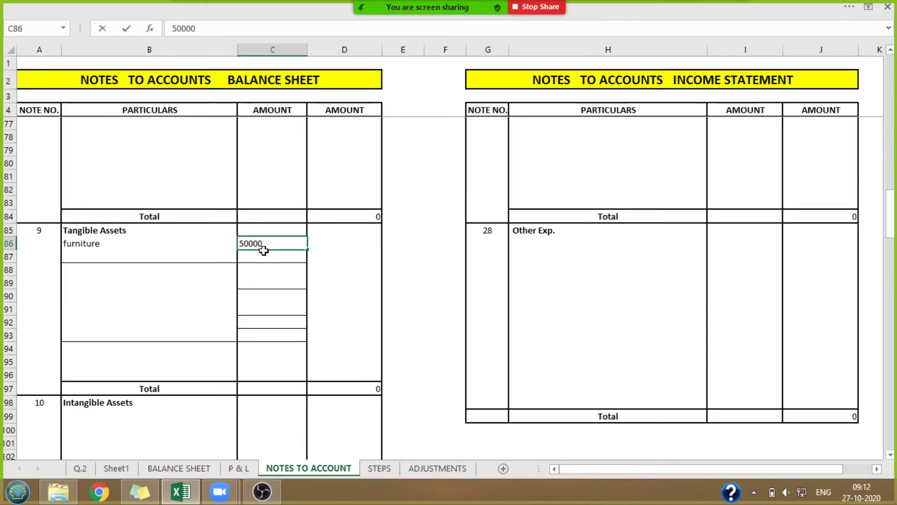
pyautogui.click(424, 260)
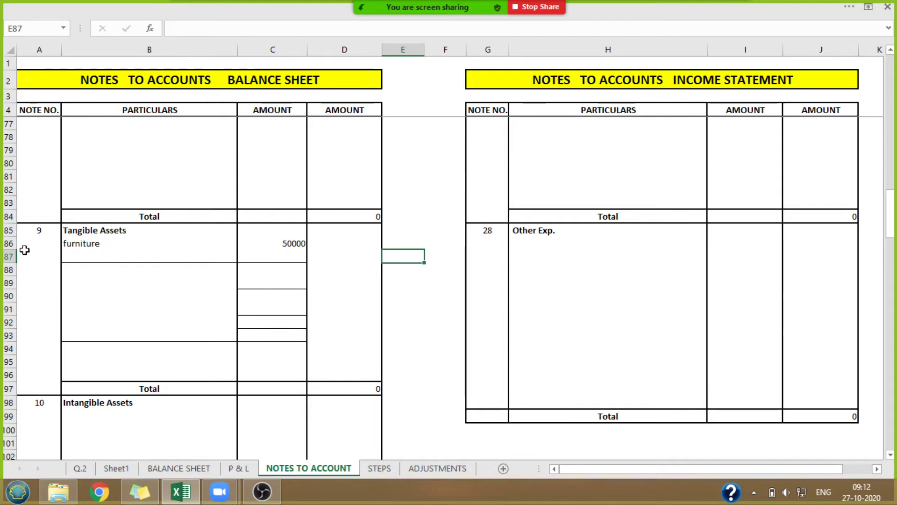
# Label the line below furniture in note 9 as "Less DEP. @ 5 %".
pyautogui.click(83, 252)
pyautogui.write('L')
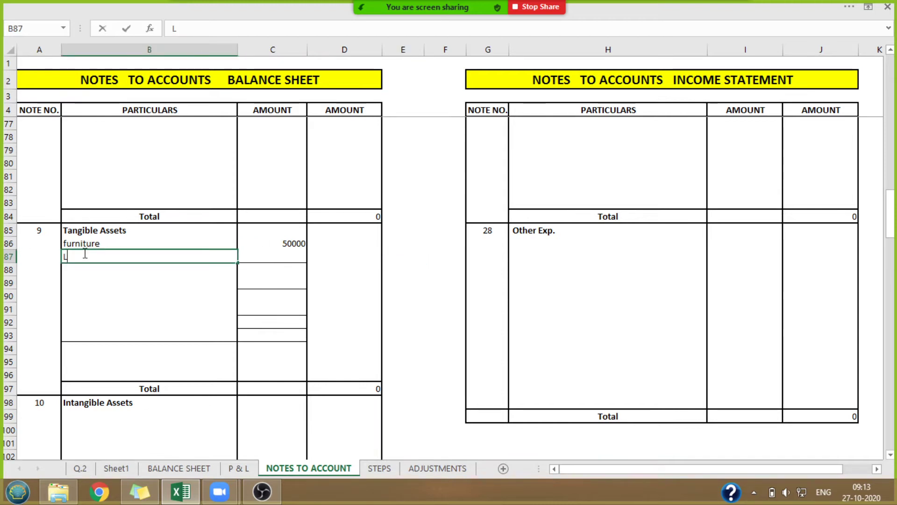
pyautogui.write('ess DE')
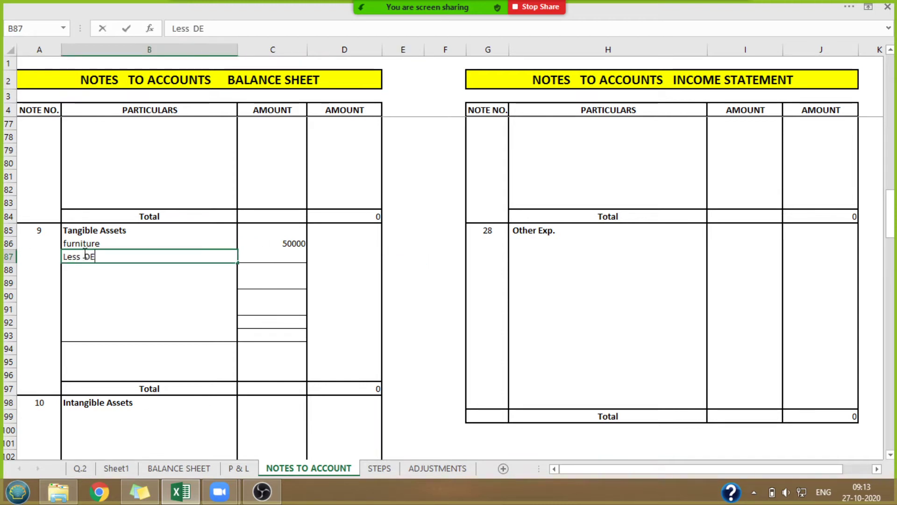
pyautogui.write('P')
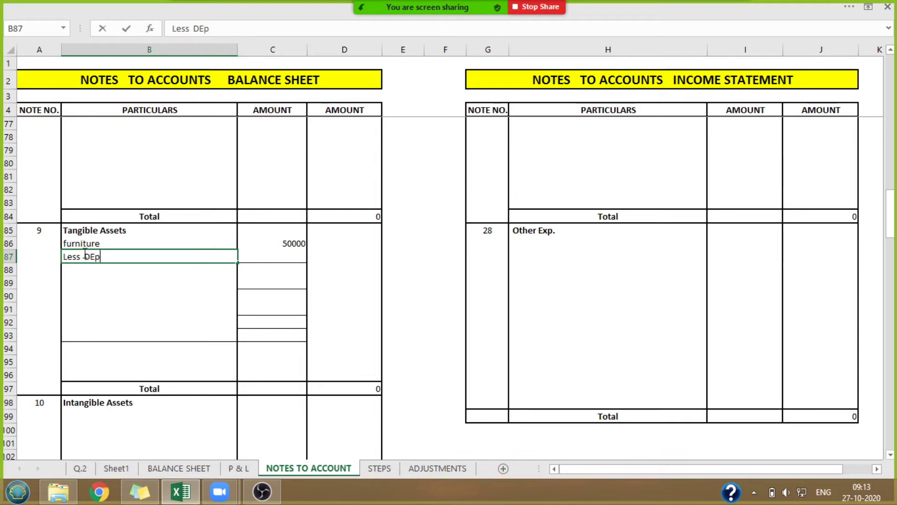
pyautogui.press('BackSpace')
pyautogui.write('P.')
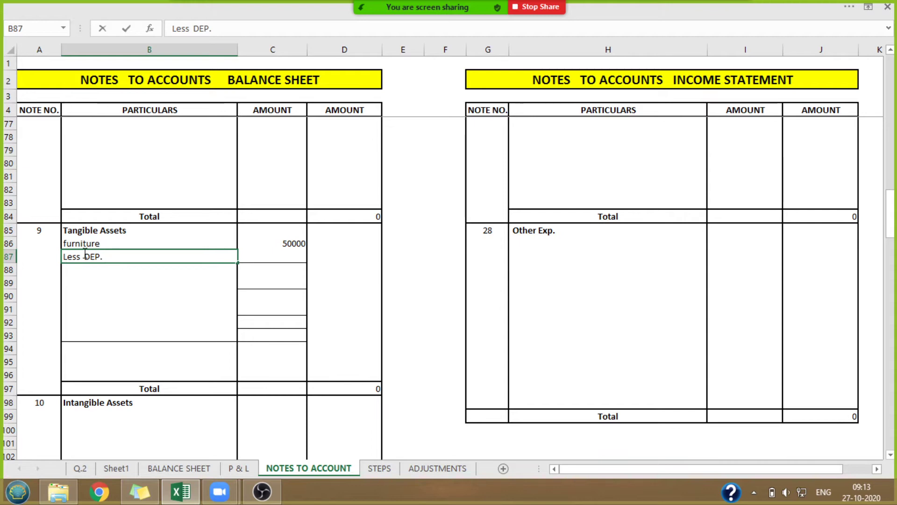
pyautogui.write(' @ 5 %')
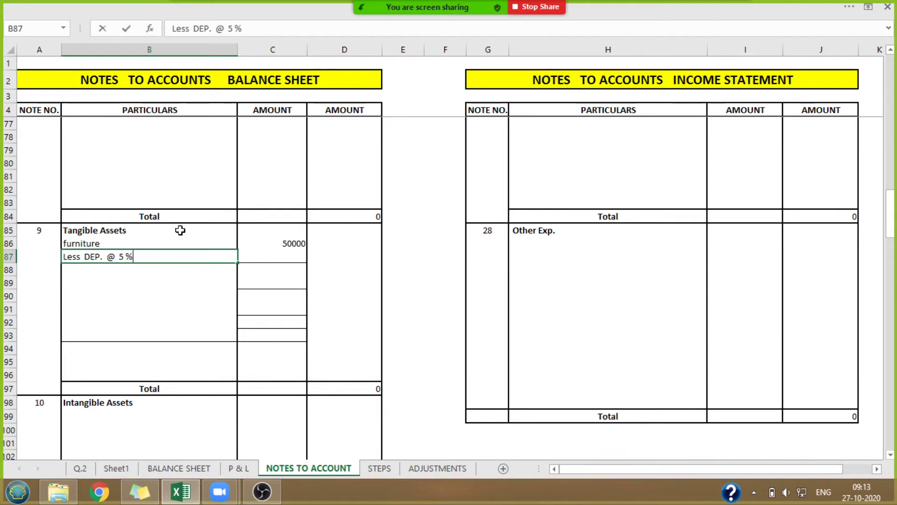
# Check the discount balance on the Q.2 sheet and locate the Other Exp. line with its note number on the P & L sheet.
pyautogui.click(418, 309)
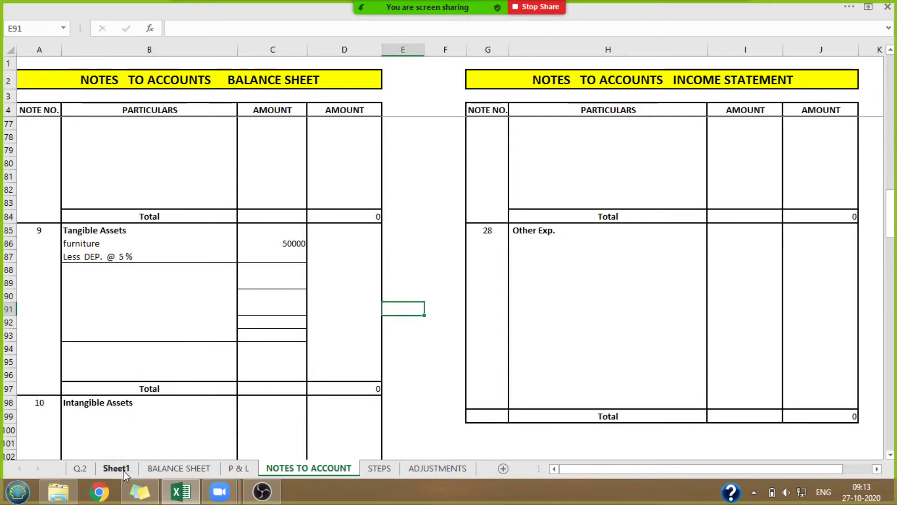
pyautogui.click(83, 469)
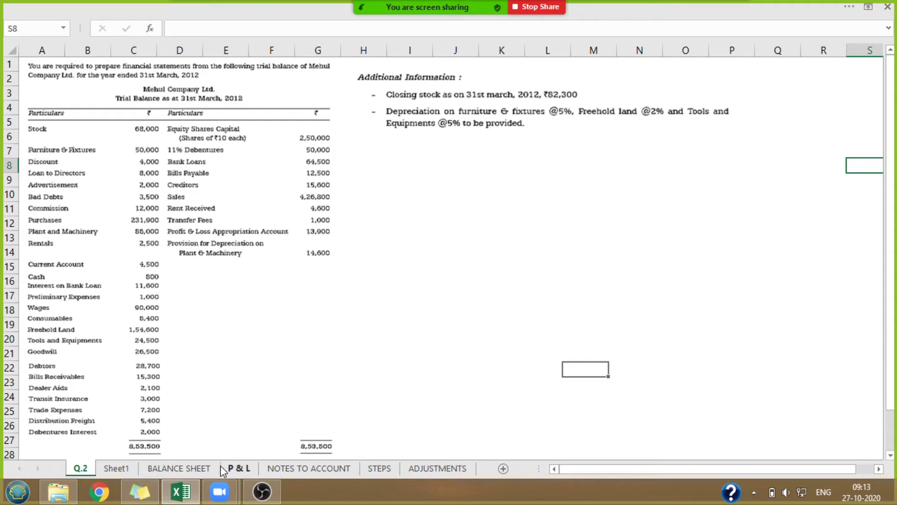
pyautogui.click(246, 473)
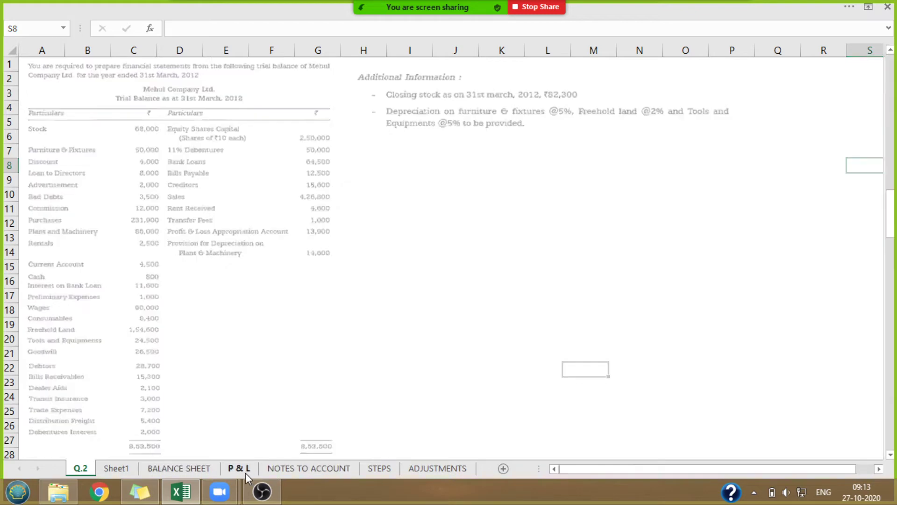
pyautogui.moveTo(44, 299); pyautogui.dragTo(244, 299)
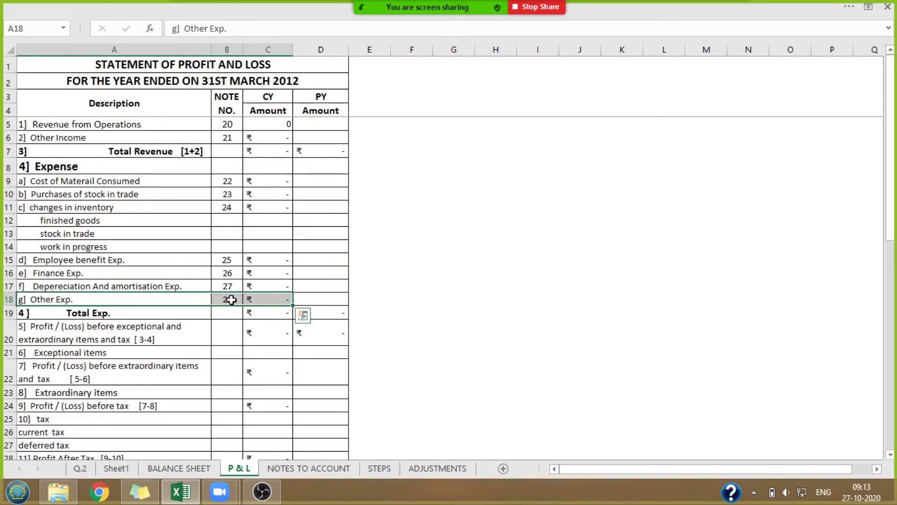
pyautogui.click(232, 300)
pyautogui.click(81, 468)
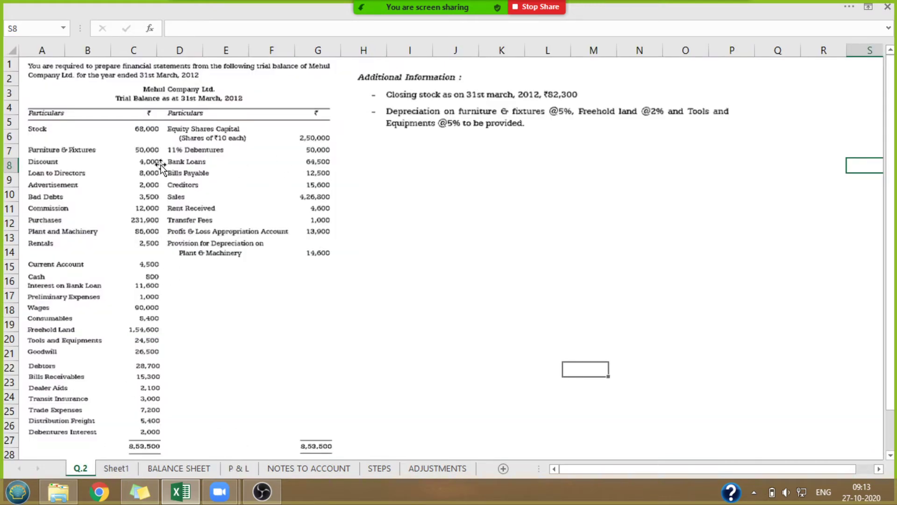
pyautogui.click(302, 467)
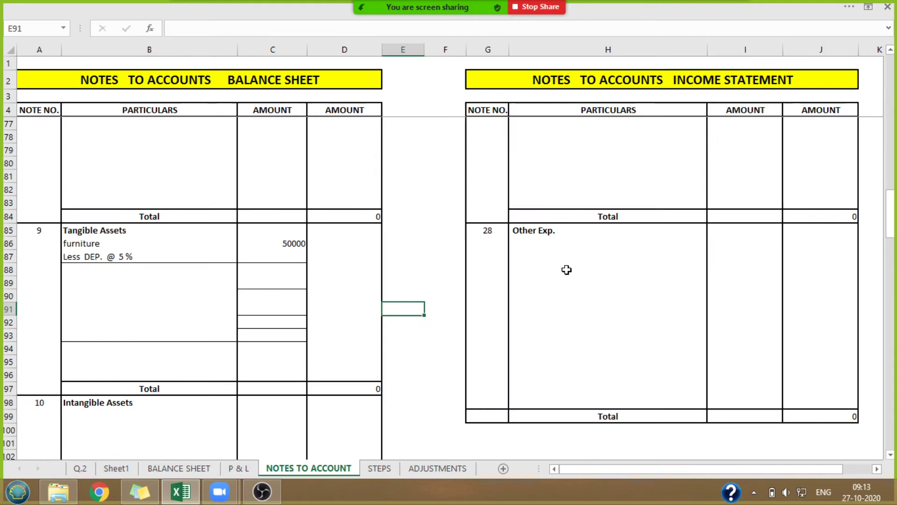
# Add a "DISCOUNT" line with an amount of 4000 under note 28, Other Exp., in Notes to Account.
pyautogui.click(526, 242)
pyautogui.write('d')
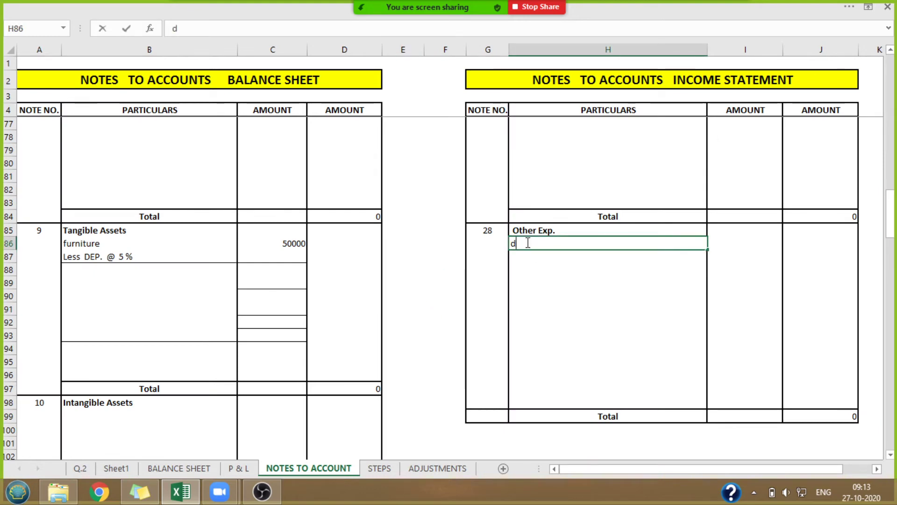
pyautogui.write('ISCOUNT')
pyautogui.press('Tab')
pyautogui.press('Tab')
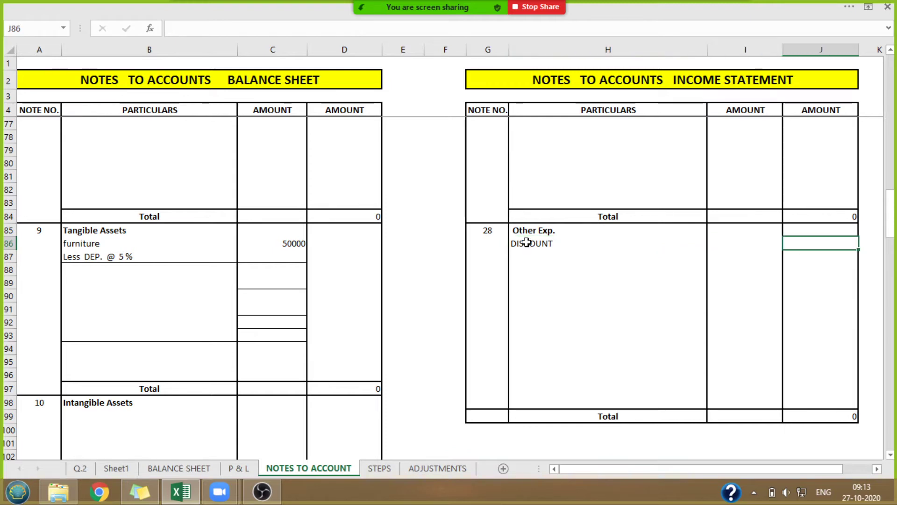
pyautogui.write('40000')
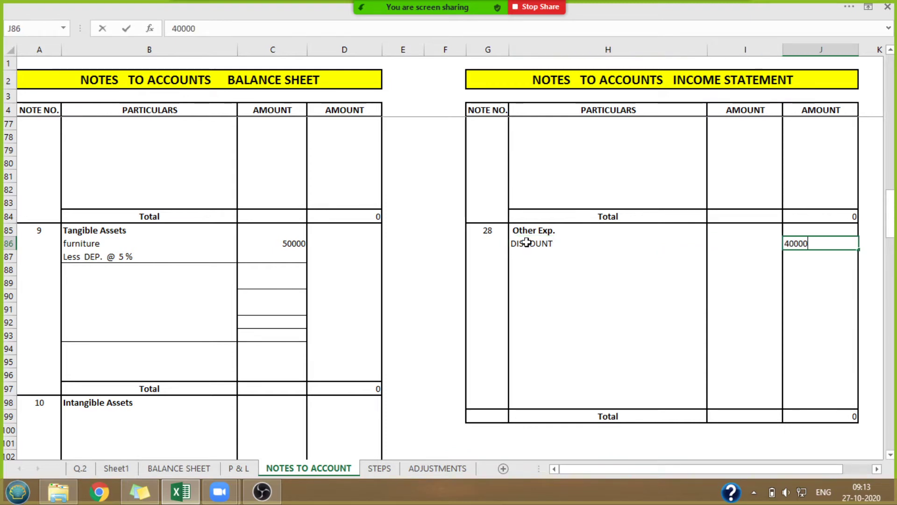
pyautogui.press('BackSpace')
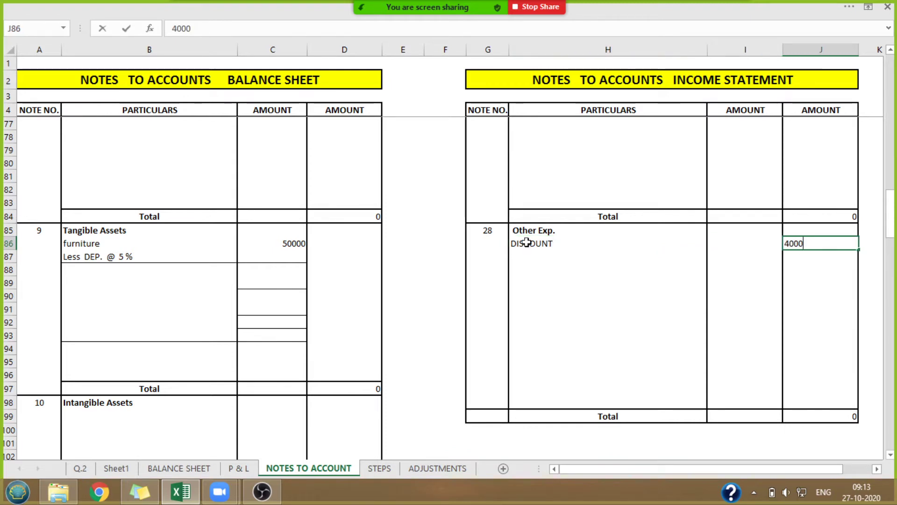
pyautogui.click(448, 369)
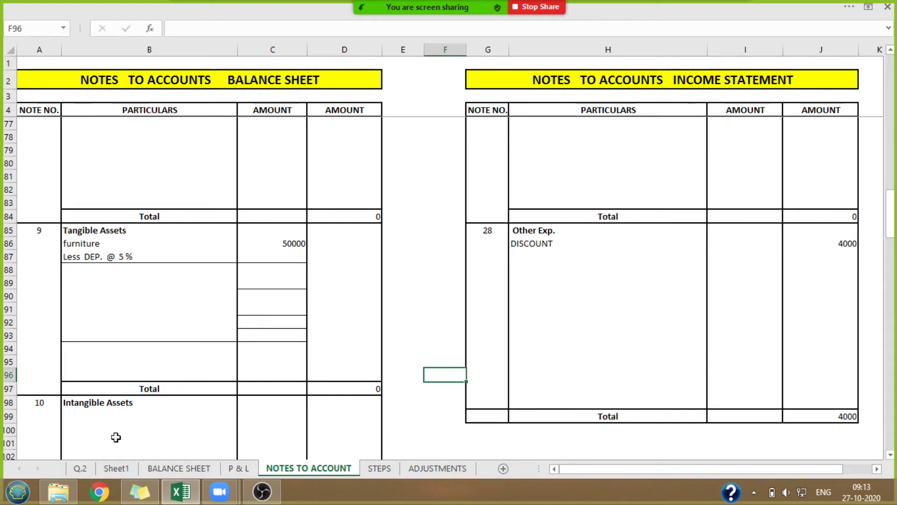
# Check the loan to directors on the Q.2 sheet and find the long term loans and advances note number on the Balance Sheet.
pyautogui.click(80, 468)
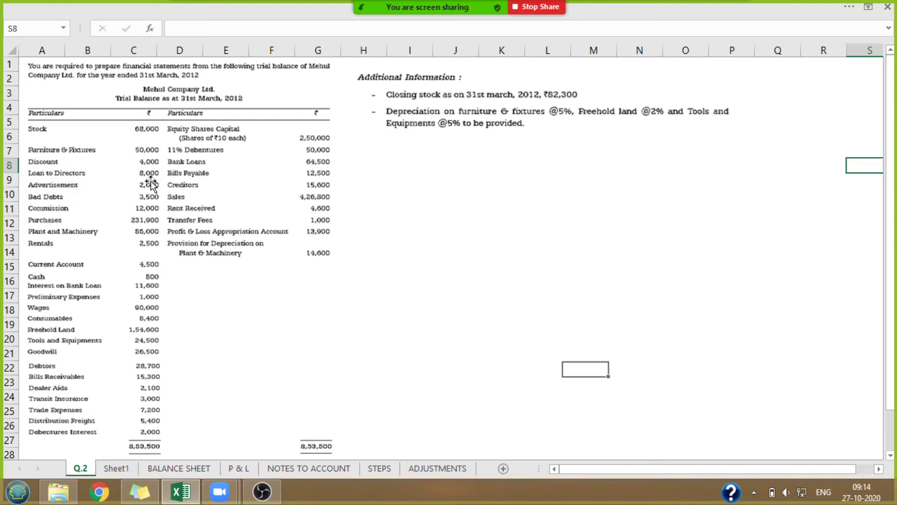
pyautogui.click(173, 470)
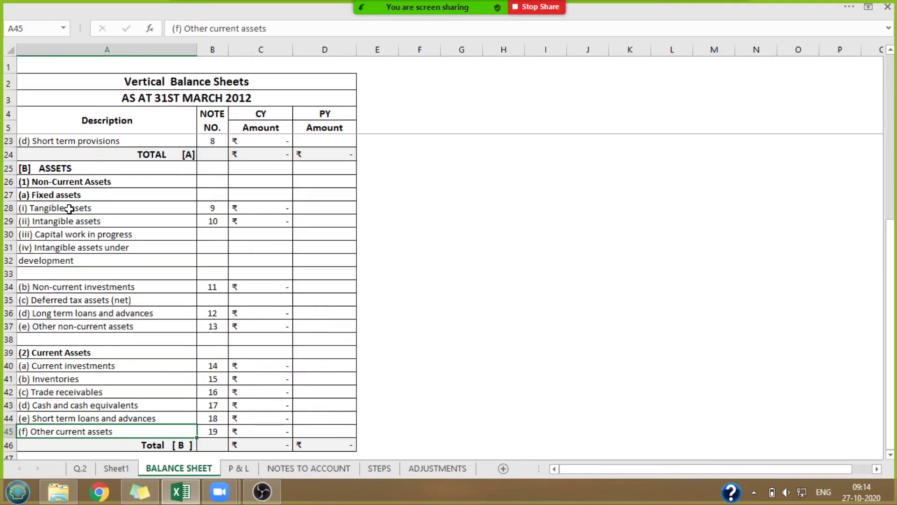
pyautogui.click(69, 209)
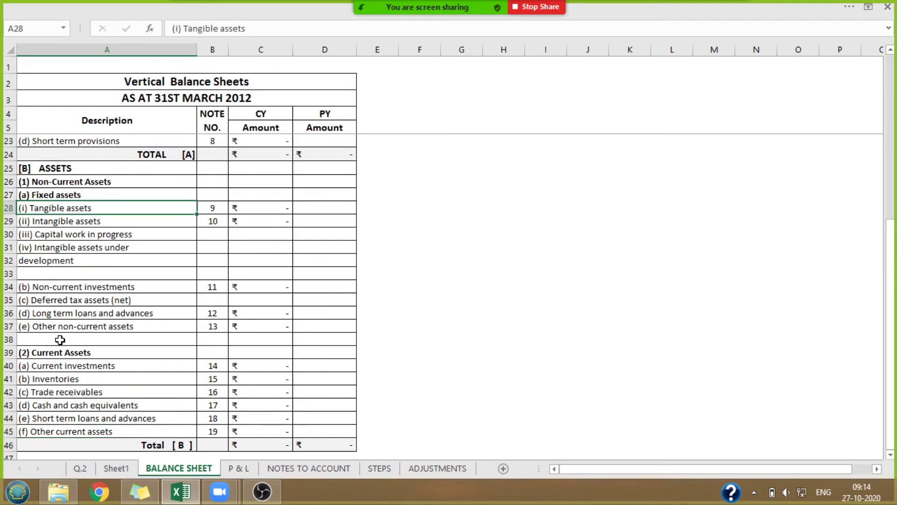
pyautogui.moveTo(42, 313); pyautogui.dragTo(243, 312)
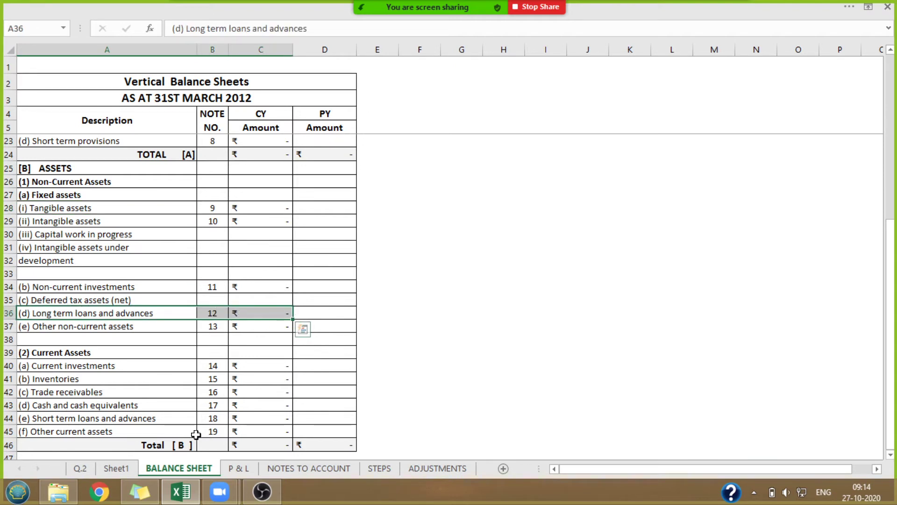
pyautogui.click(79, 468)
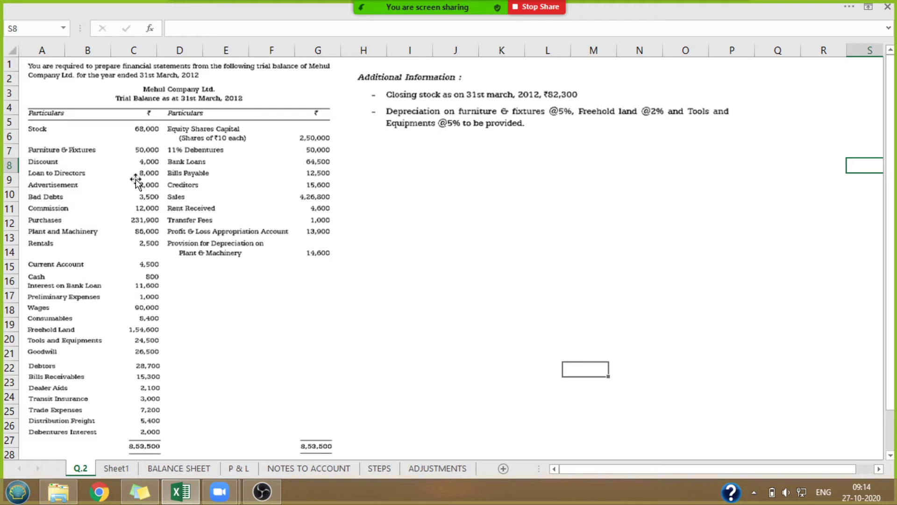
pyautogui.click(200, 469)
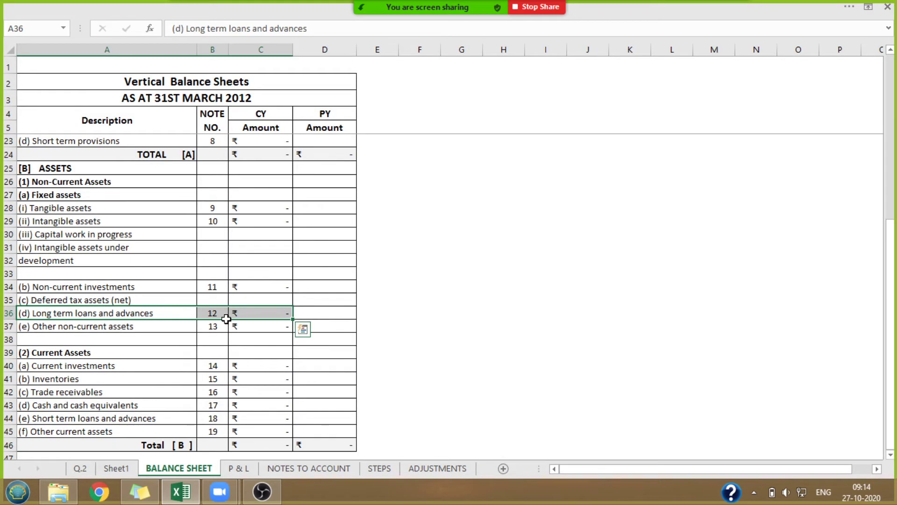
pyautogui.click(294, 468)
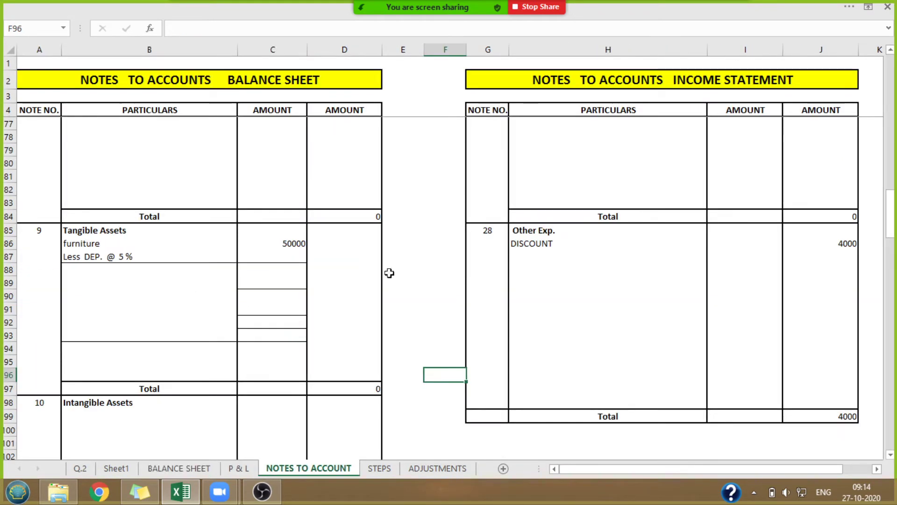
# Add a "LOAN TO DIRECTORS" line under note 12, Long Terms Loans And Advance, with the trial balance amount of 8000.
pyautogui.moveTo(891, 213); pyautogui.dragTo(890, 268)
pyautogui.click(79, 280)
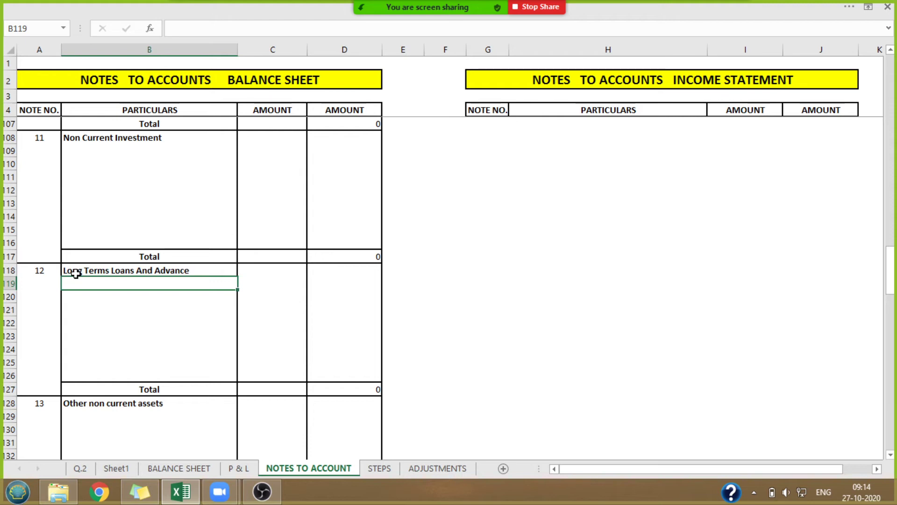
pyautogui.write('LOAN TO DI')
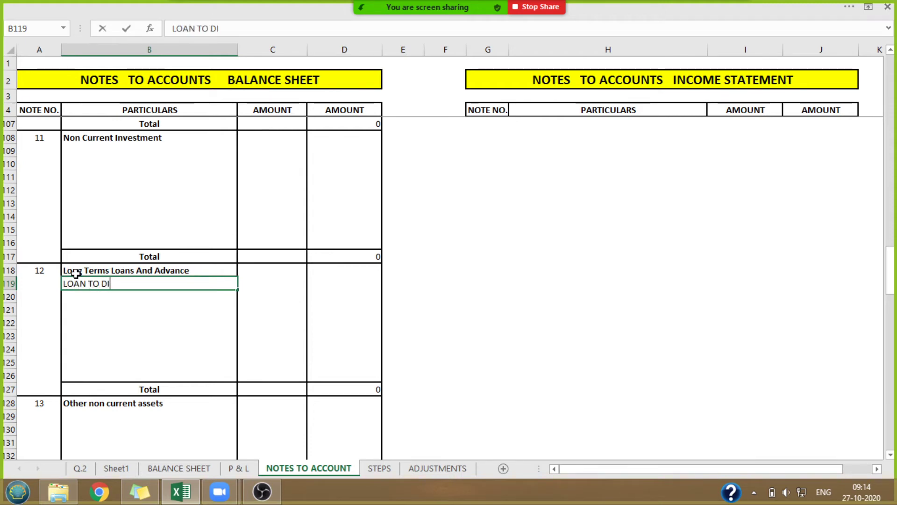
pyautogui.write('RECTORS')
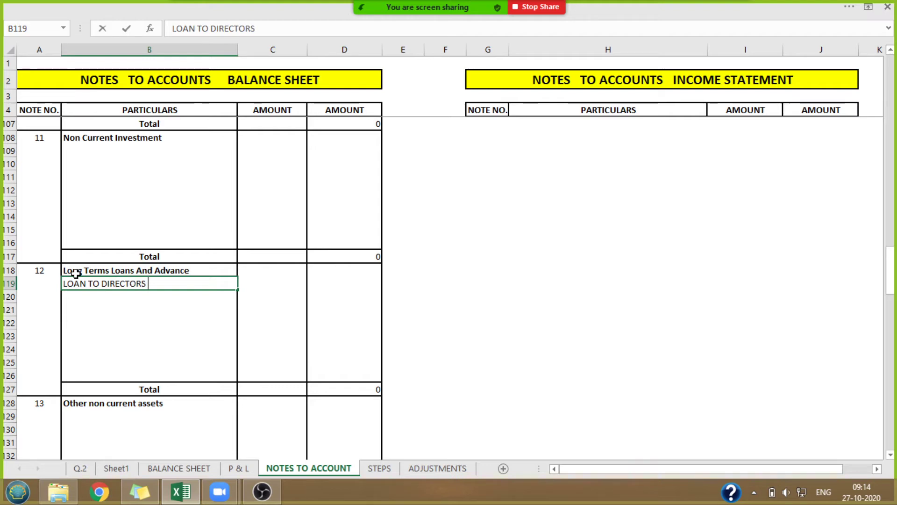
pyautogui.click(328, 283)
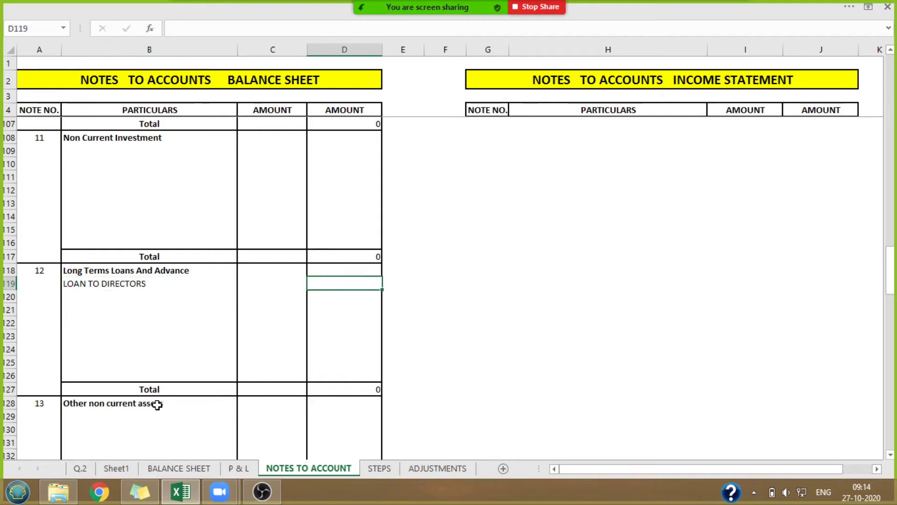
pyautogui.click(89, 470)
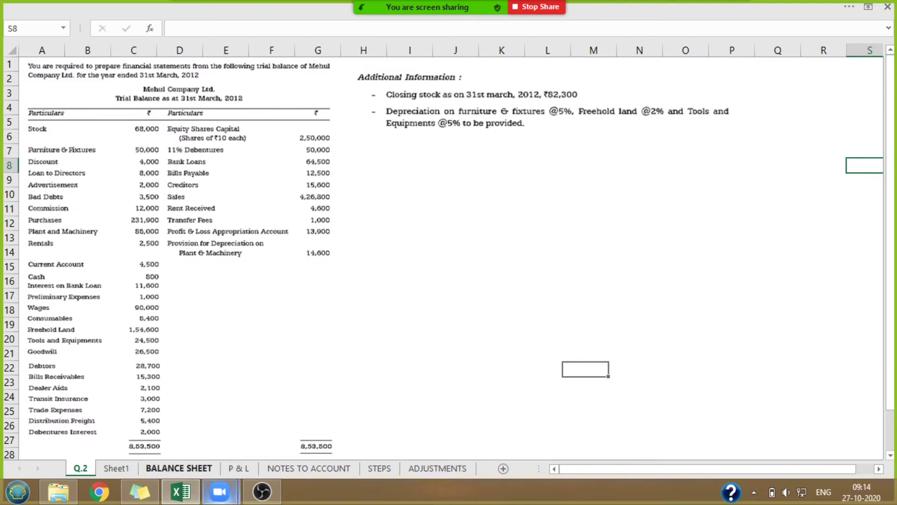
pyautogui.click(306, 468)
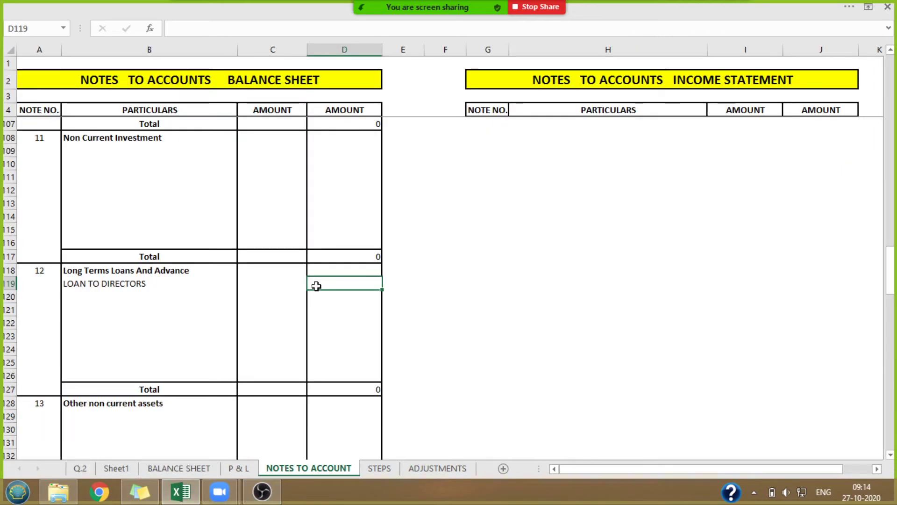
pyautogui.write('8000')
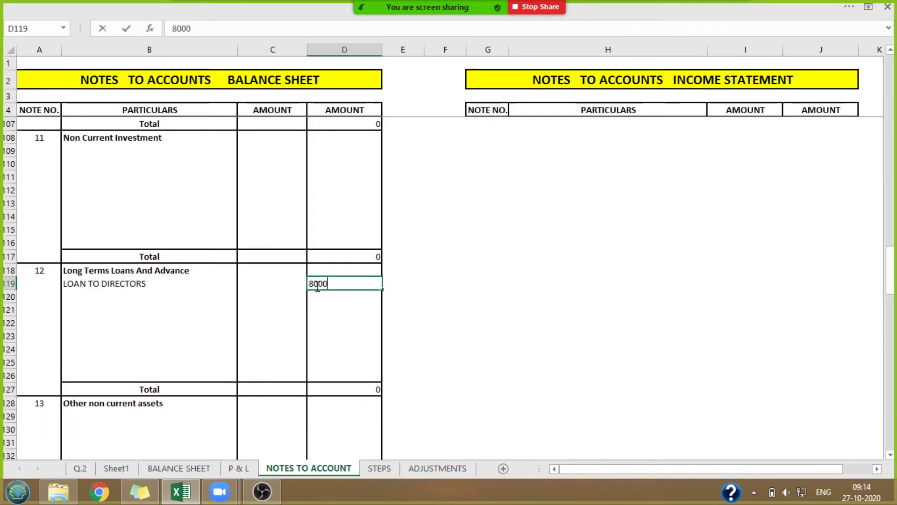
pyautogui.click(582, 275)
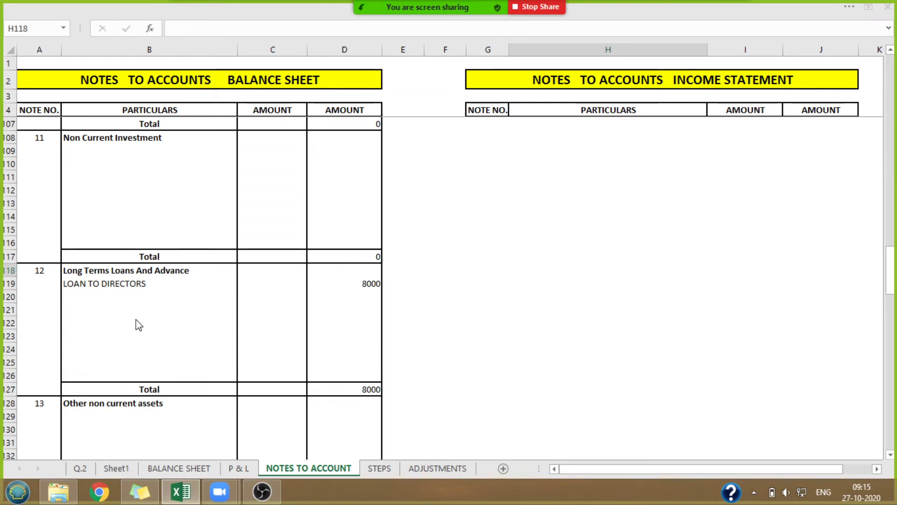
# Consult the Q.2 trial balance and add "ADVT.", "BAD DEBTS" and "COMMISSION" lines below the discount in note 28, Other Exp.
pyautogui.click(81, 468)
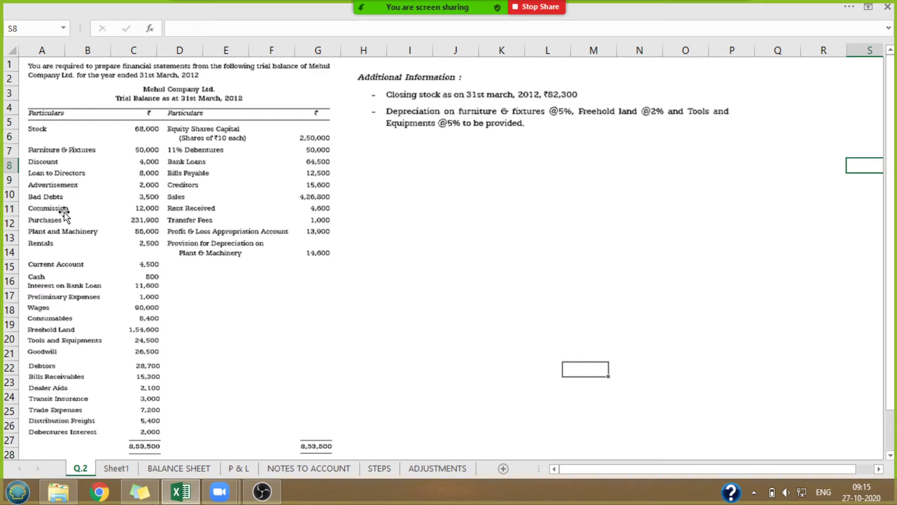
pyautogui.click(321, 468)
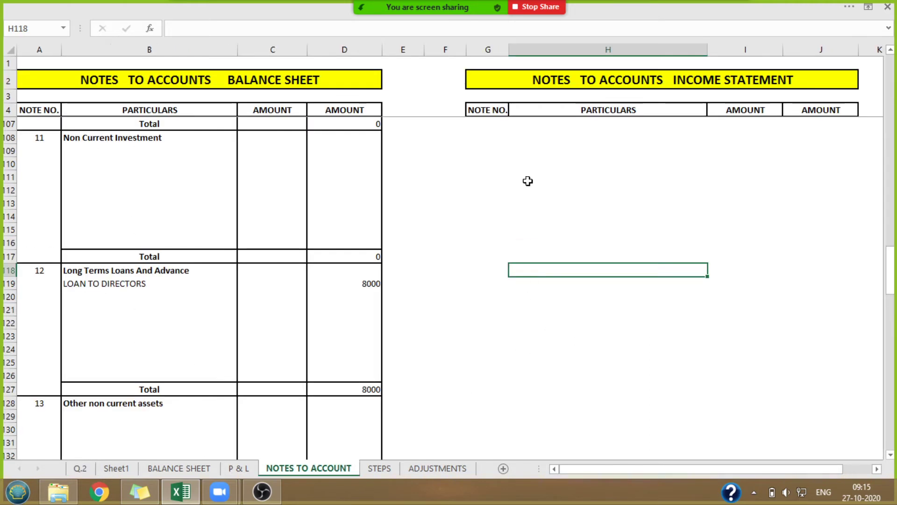
pyautogui.moveTo(891, 266); pyautogui.dragTo(891, 212)
pyautogui.click(528, 220)
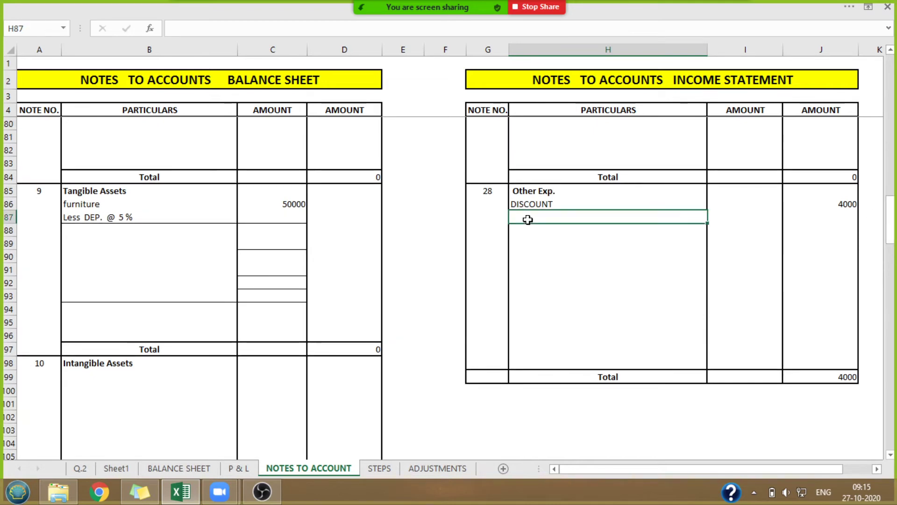
pyautogui.write('ADVT')
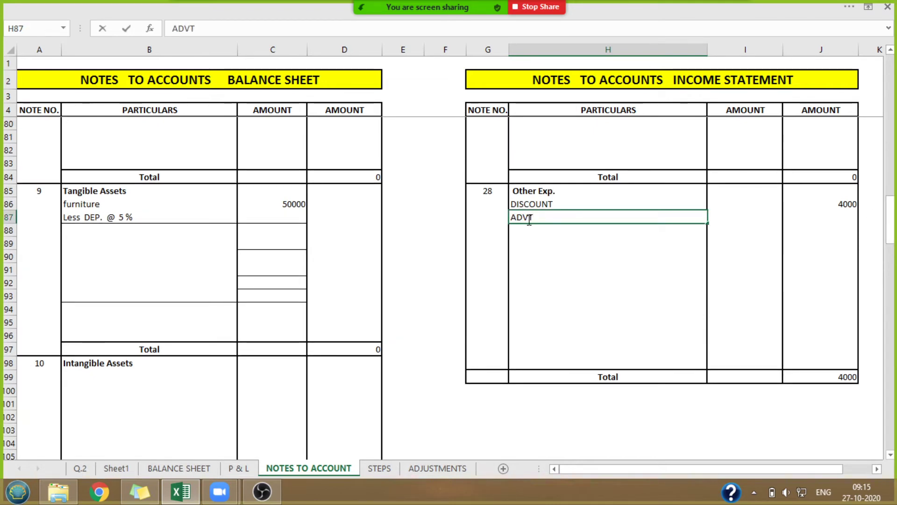
pyautogui.write('.')
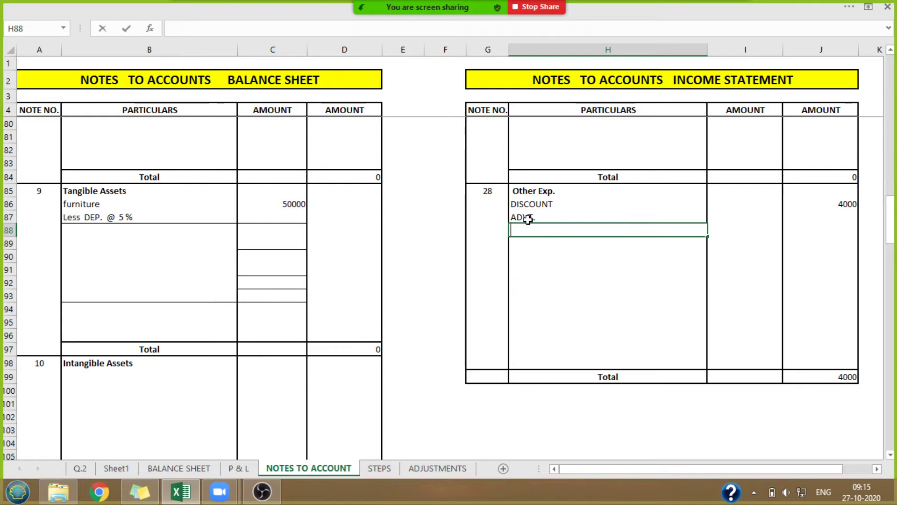
pyautogui.write('BAD DEBT')
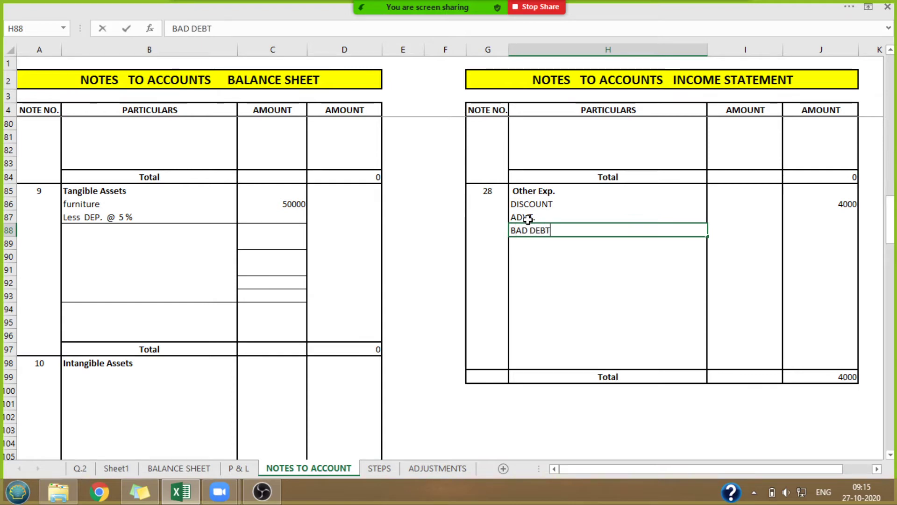
pyautogui.write('S')
pyautogui.press('Return')
pyautogui.write('CO')
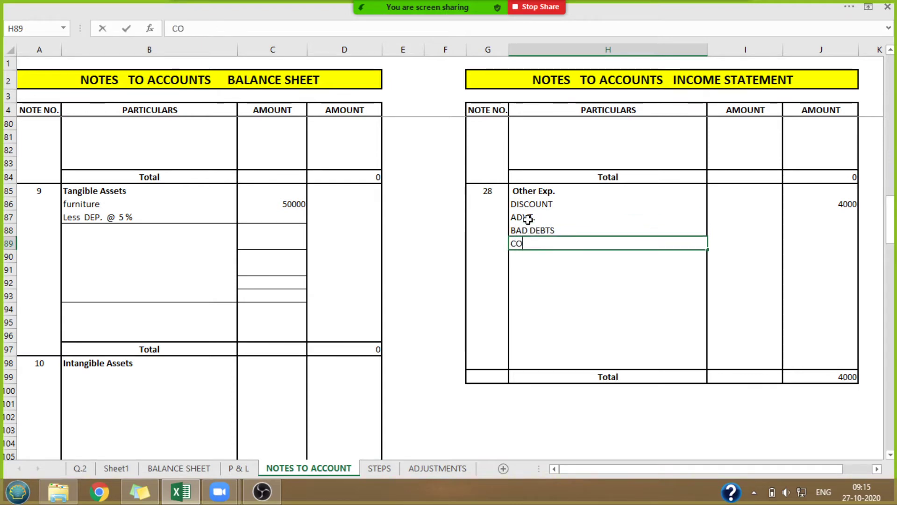
pyautogui.write('MMISSI')
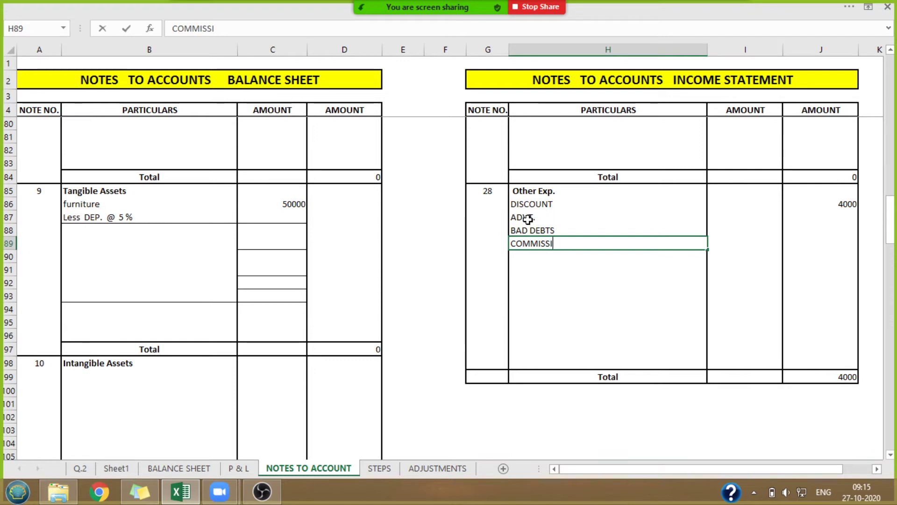
pyautogui.write('ON')
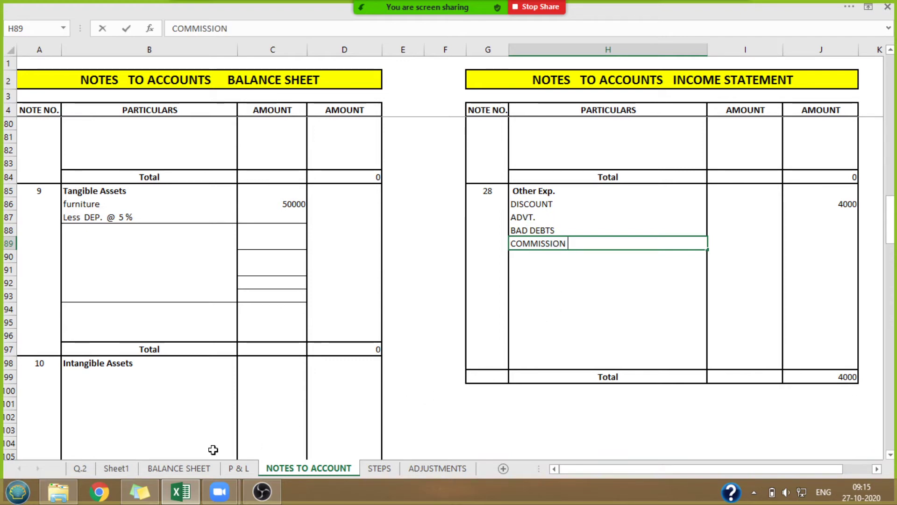
# Enter amounts of 2000 for ADVT., 12500 for BAD DEBTS and 3000 for COMMISSION under note 28, Other Exp.
pyautogui.click(84, 468)
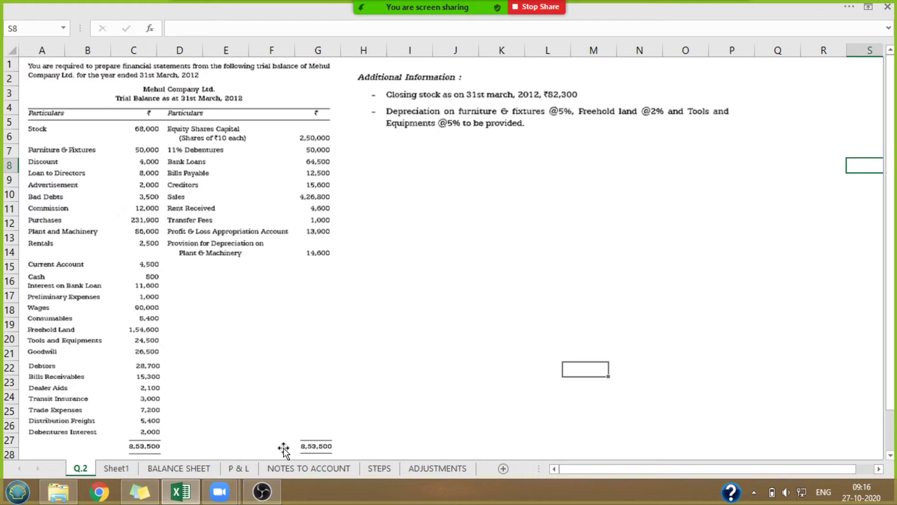
pyautogui.click(287, 471)
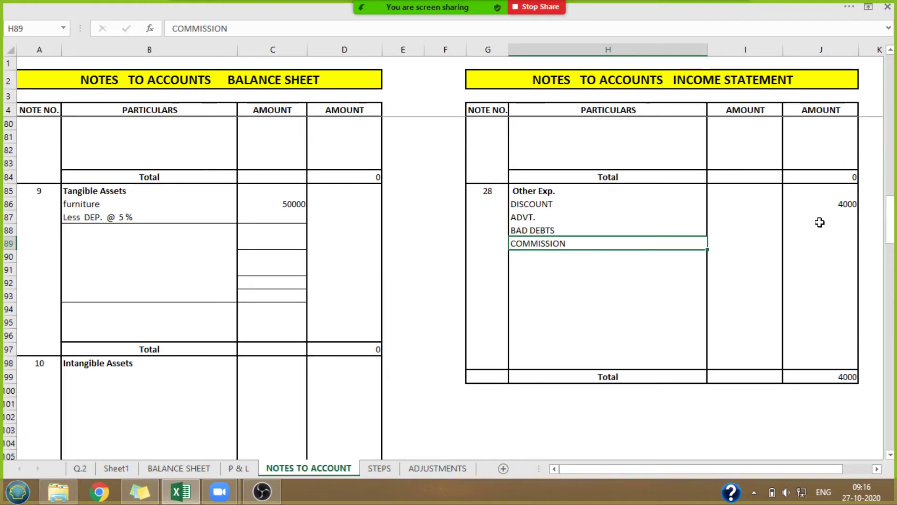
pyautogui.click(820, 222)
pyautogui.write('2000')
pyautogui.press('Return')
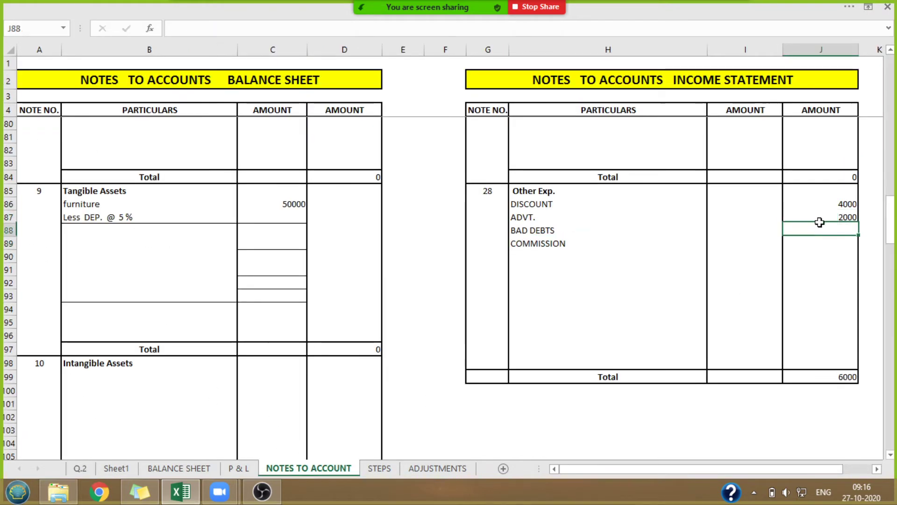
pyautogui.write('125000')
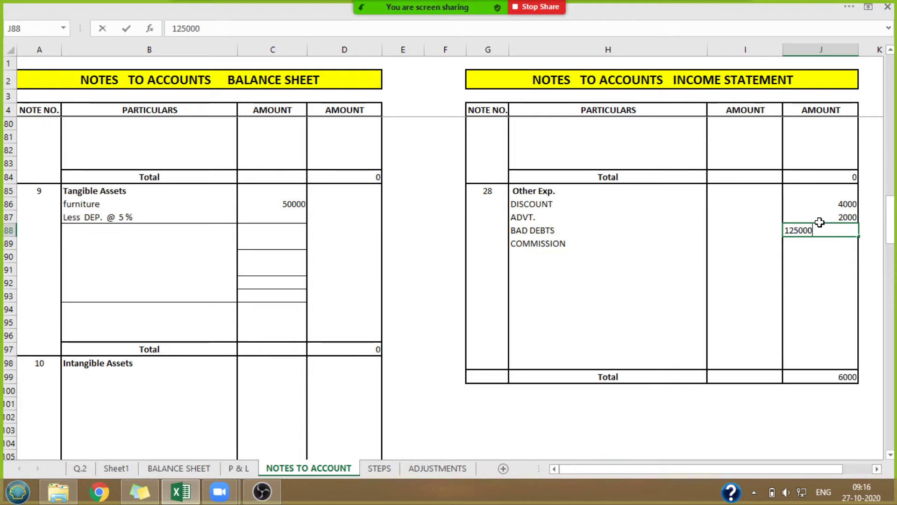
pyautogui.press('Return')
pyautogui.write('3000')
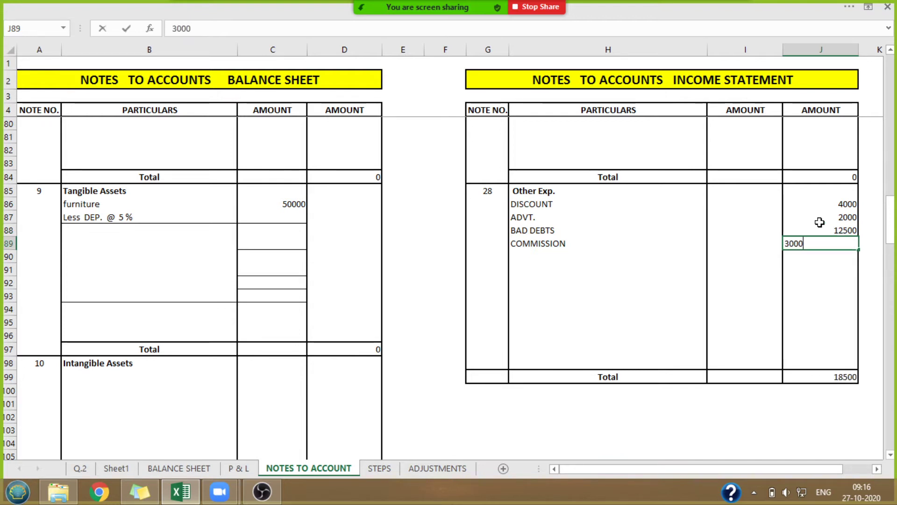
pyautogui.click(587, 282)
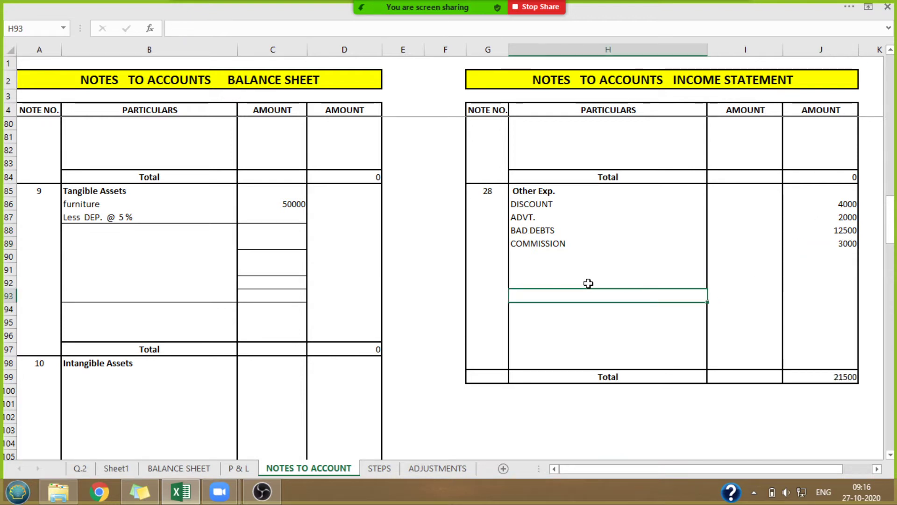
pyautogui.click(551, 243)
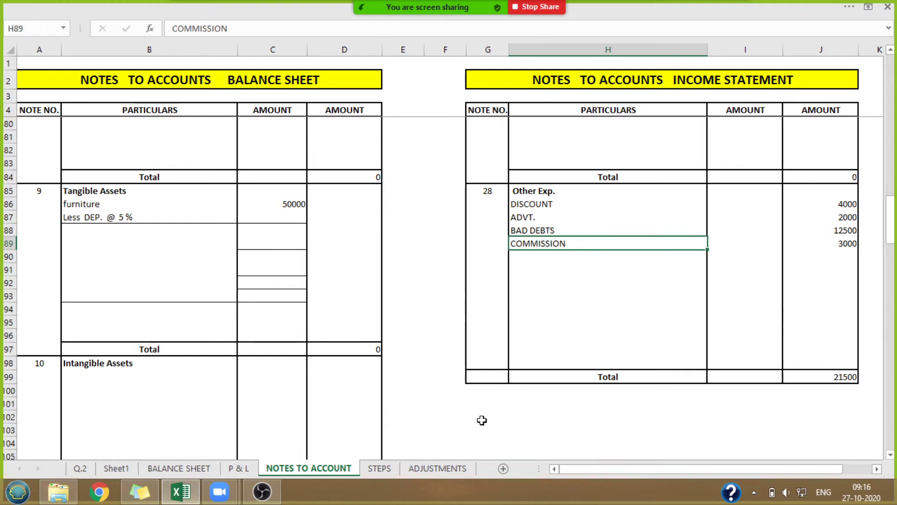
# Check the purchases amount in the Q.2 trial balance and find the purchases of stock in trade note number on the P & L sheet.
pyautogui.click(80, 469)
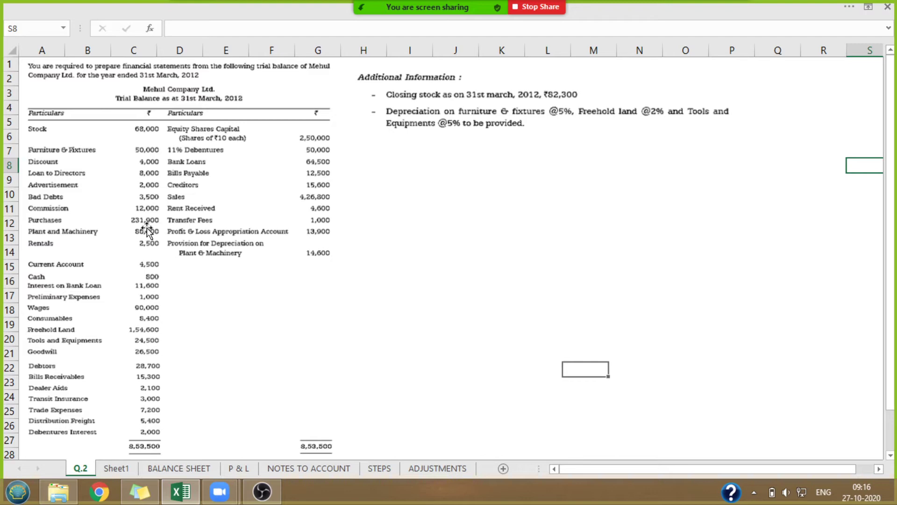
pyautogui.click(240, 469)
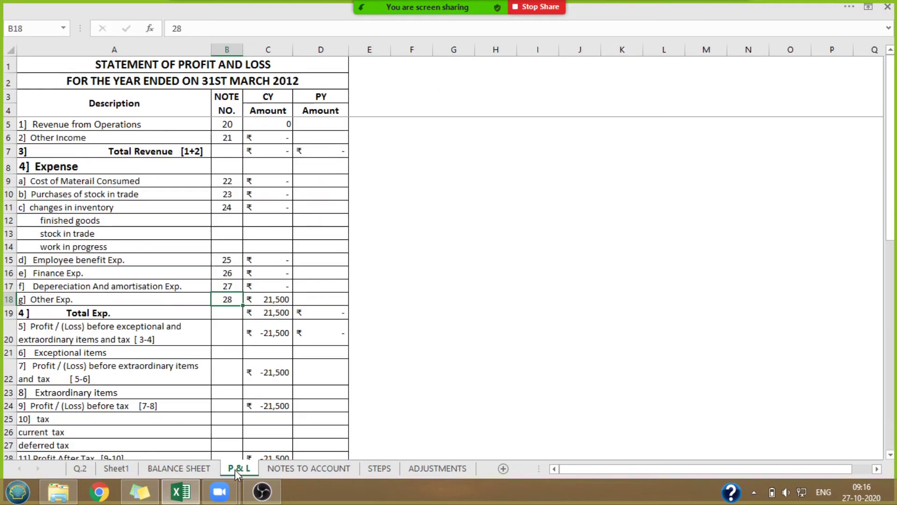
pyautogui.click(36, 195)
pyautogui.moveTo(98, 195); pyautogui.dragTo(255, 195)
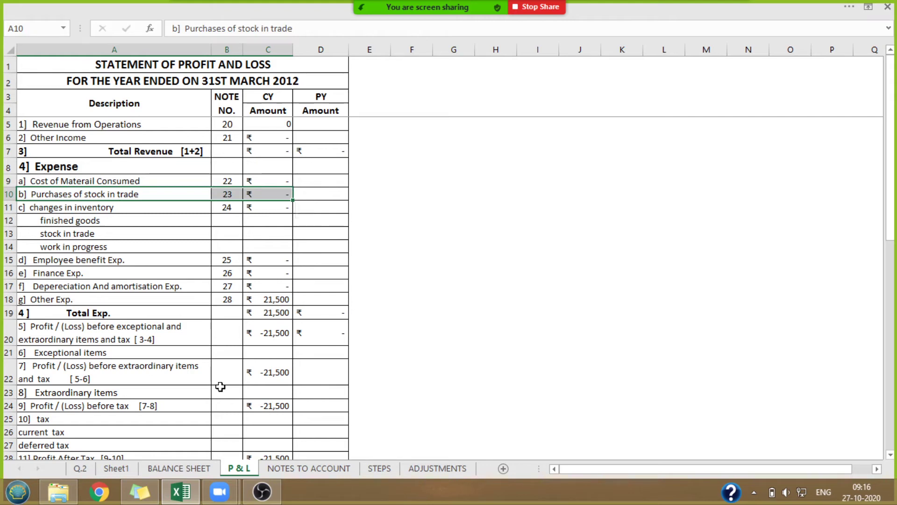
pyautogui.click(82, 469)
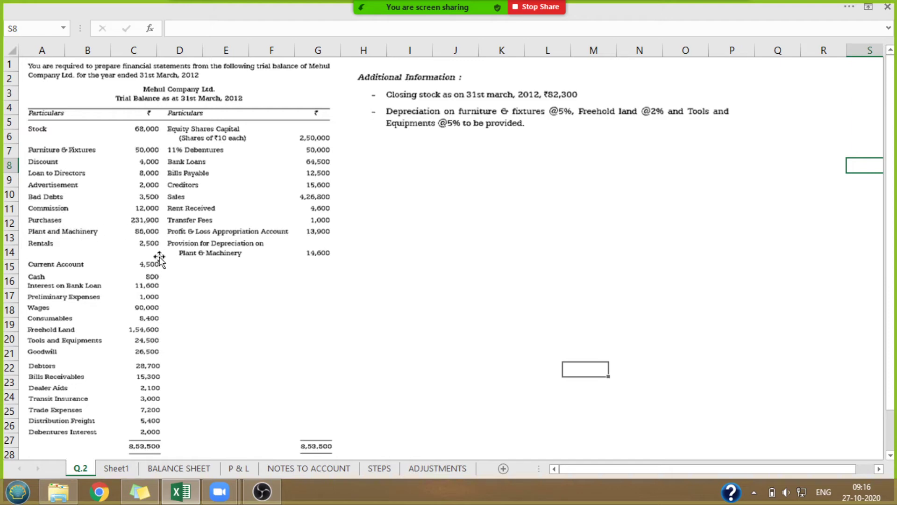
# Add a "PURCHASES" line with an amount of 231900 under note 23, Purchases of stock in trade, in Notes to Account.
pyautogui.click(283, 467)
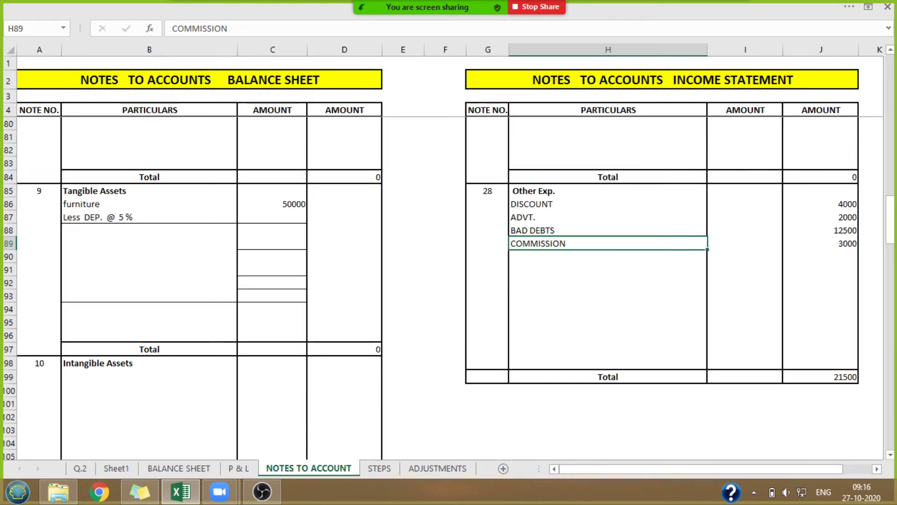
pyautogui.moveTo(892, 232); pyautogui.dragTo(893, 132)
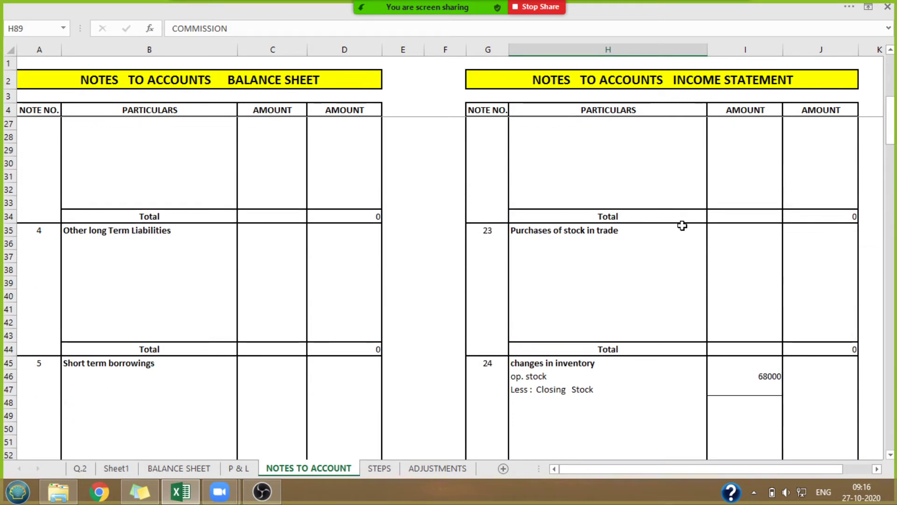
pyautogui.click(812, 243)
pyautogui.write('23')
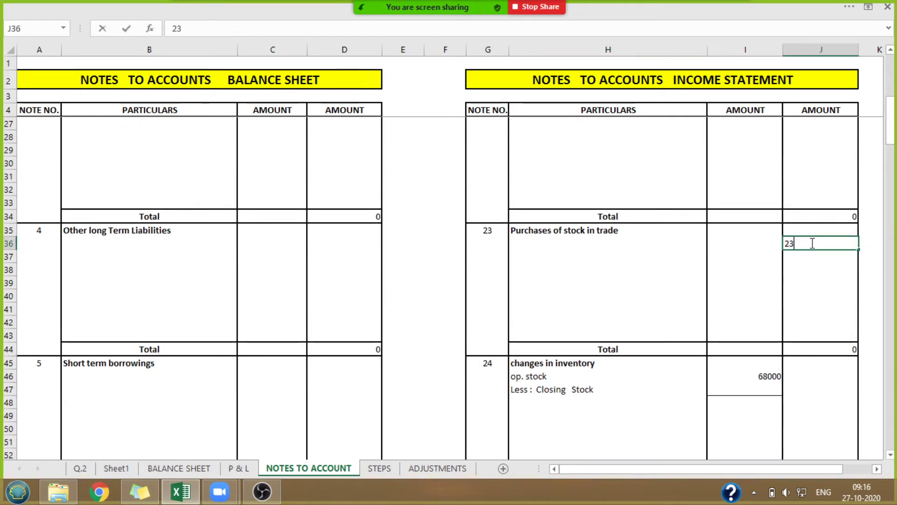
pyautogui.write('1900')
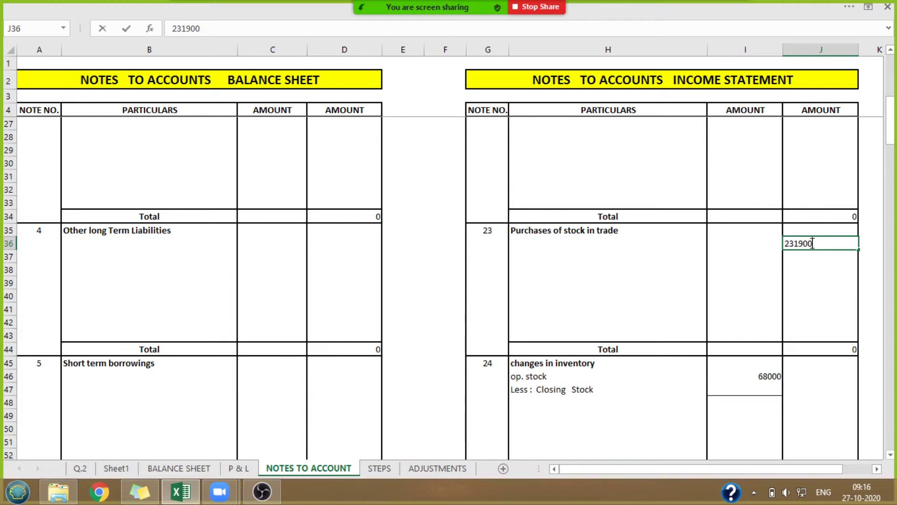
pyautogui.click(652, 249)
pyautogui.write('PURCHASES')
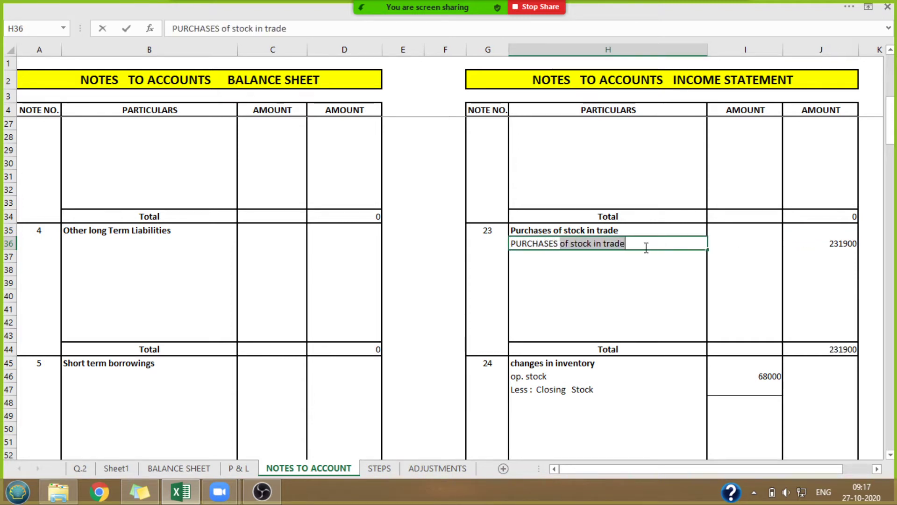
pyautogui.press('Delete')
# Check the Q.2 trial balance and correct note 28 to 3500 for BAD DEBTS and 12000 for COMMISSION.
pyautogui.moveTo(891, 141); pyautogui.dragTo(895, 243)
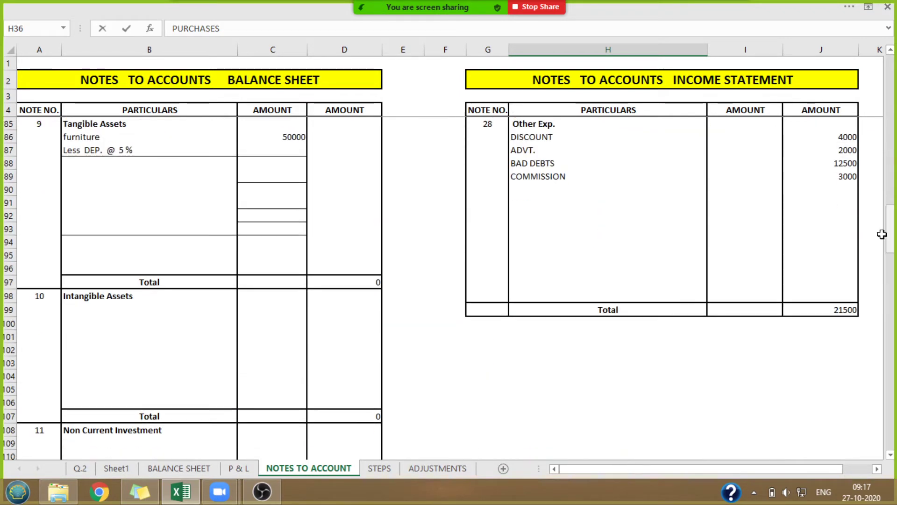
pyautogui.click(846, 178)
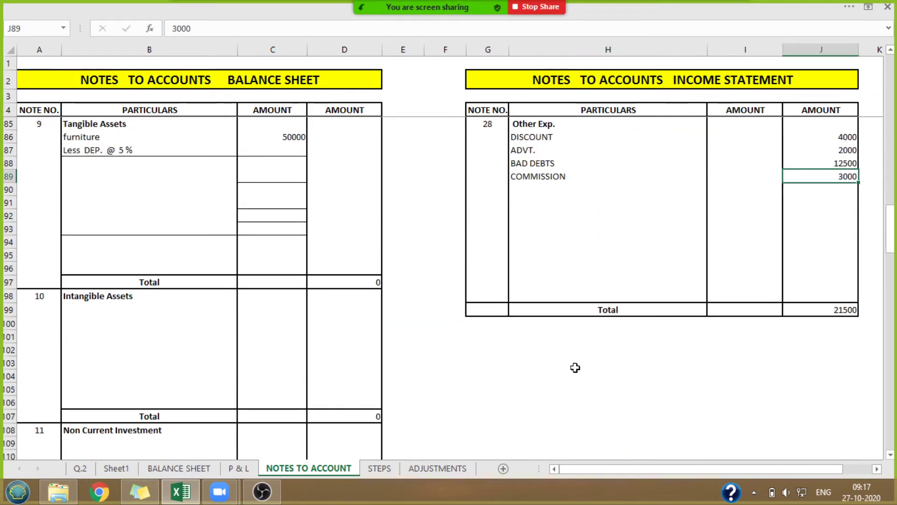
pyautogui.click(830, 163)
pyautogui.click(80, 469)
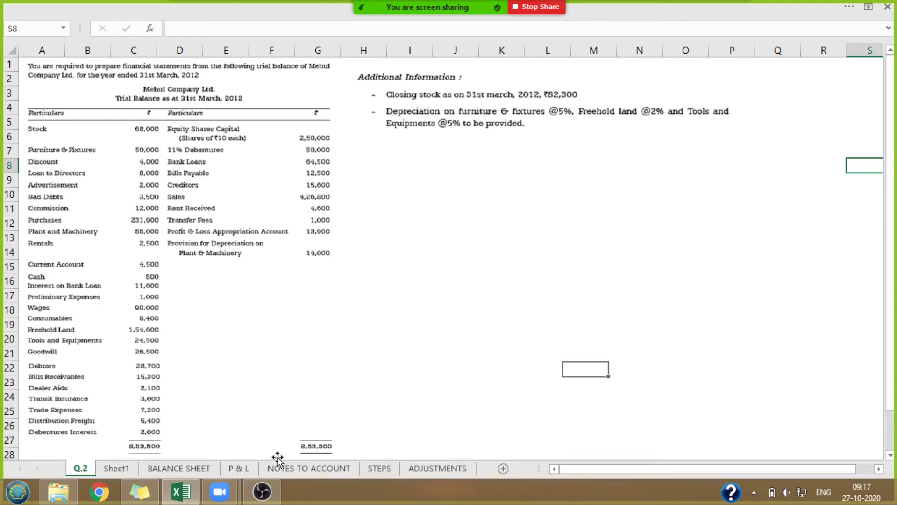
pyautogui.click(294, 468)
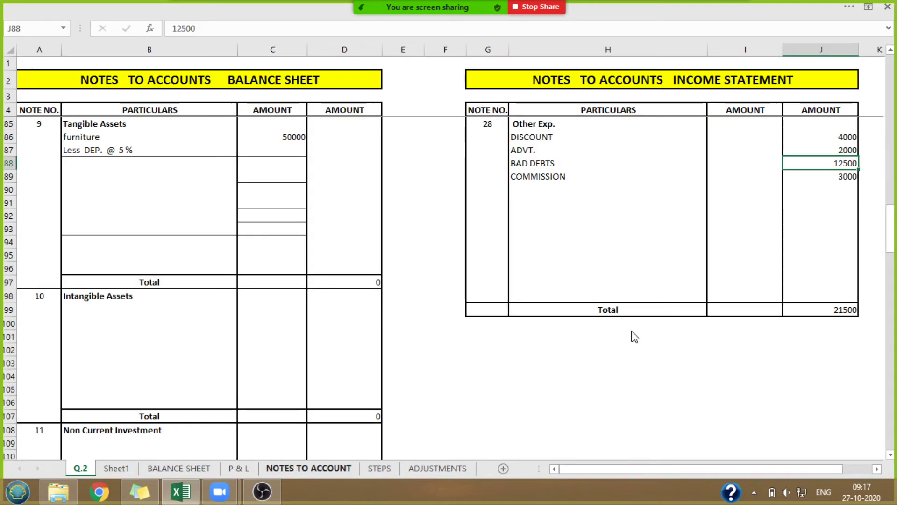
pyautogui.click(841, 206)
pyautogui.click(847, 163)
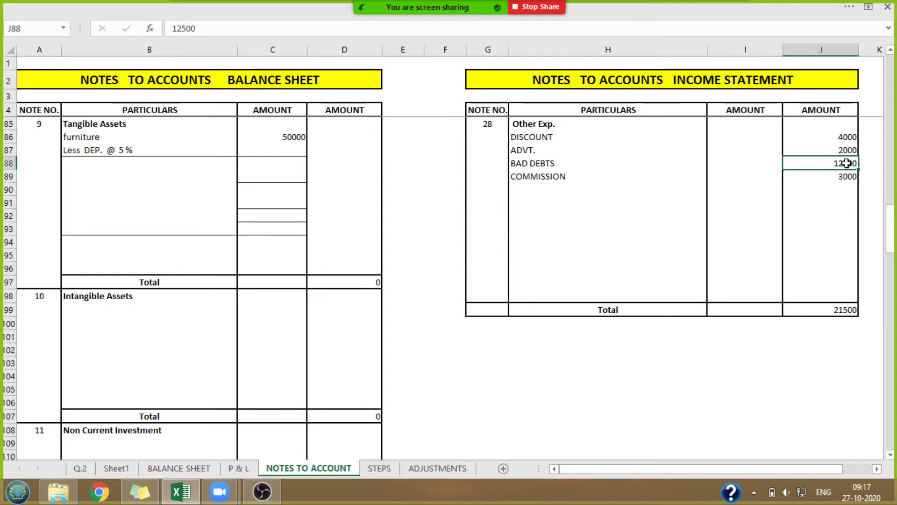
pyautogui.write('35')
pyautogui.press('Return')
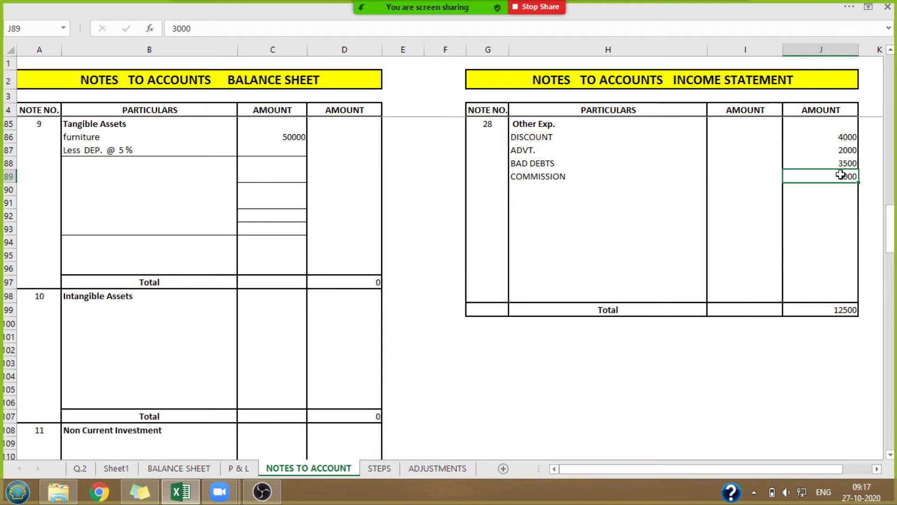
pyautogui.write('1200')
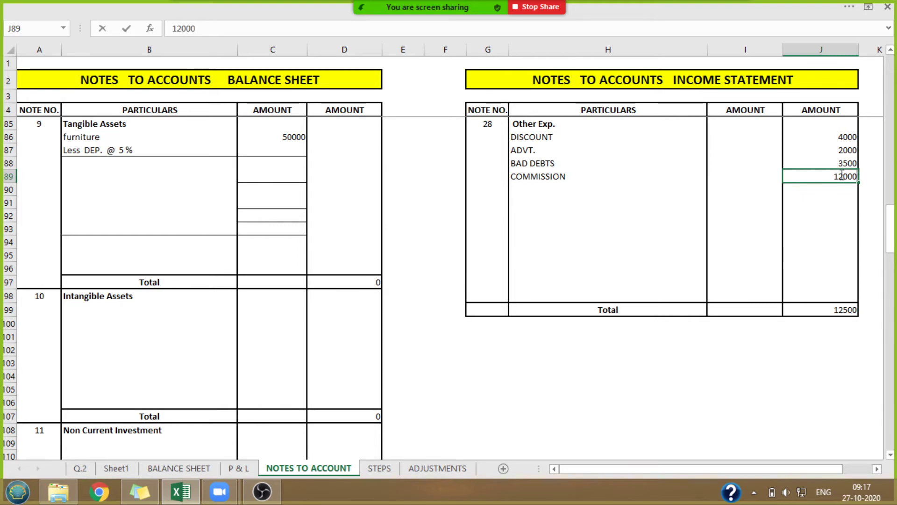
pyautogui.write('0')
pyautogui.click(780, 363)
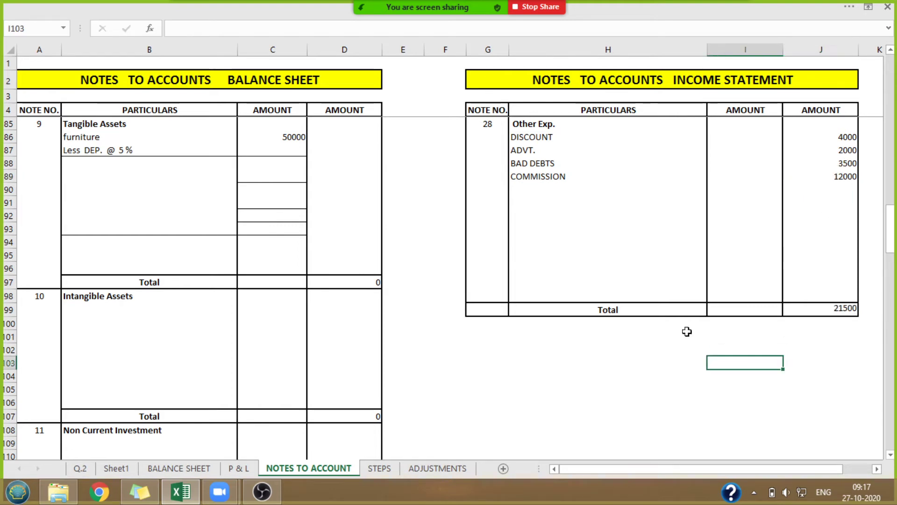
# Compare the advertisement, bad debts, commission and purchases amounts in Notes to Account with the Q.2 trial balance.
pyautogui.click(81, 468)
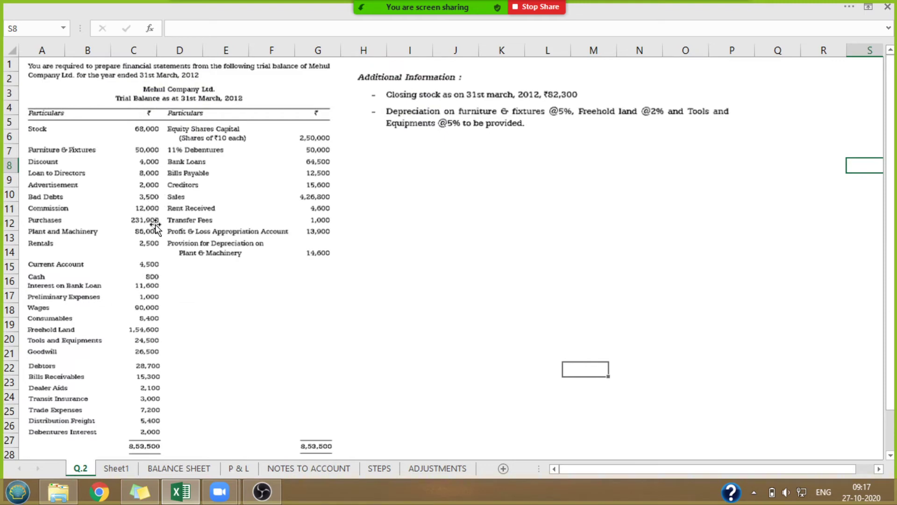
pyautogui.click(330, 467)
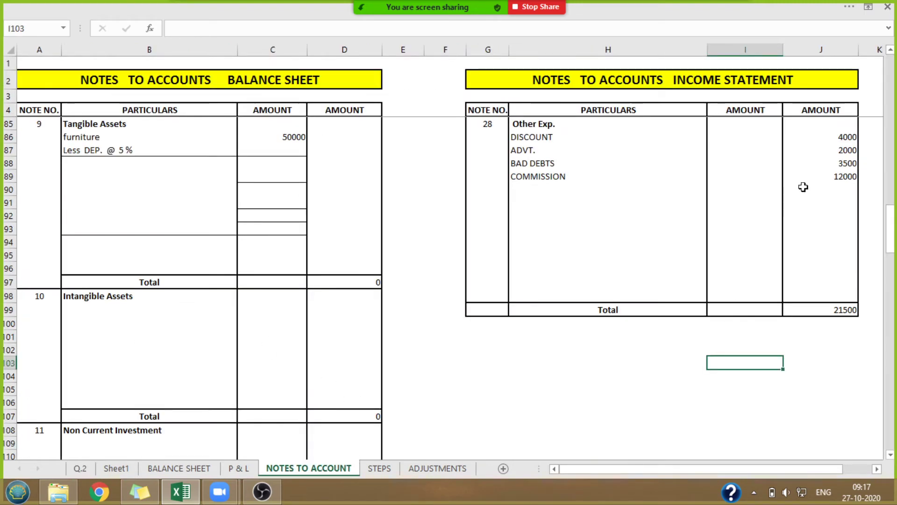
pyautogui.moveTo(845, 152); pyautogui.dragTo(845, 174)
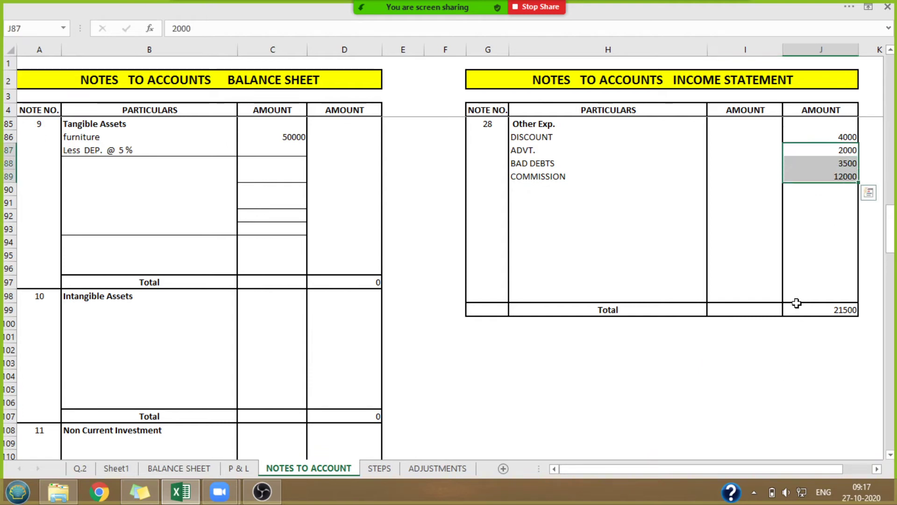
pyautogui.click(738, 401)
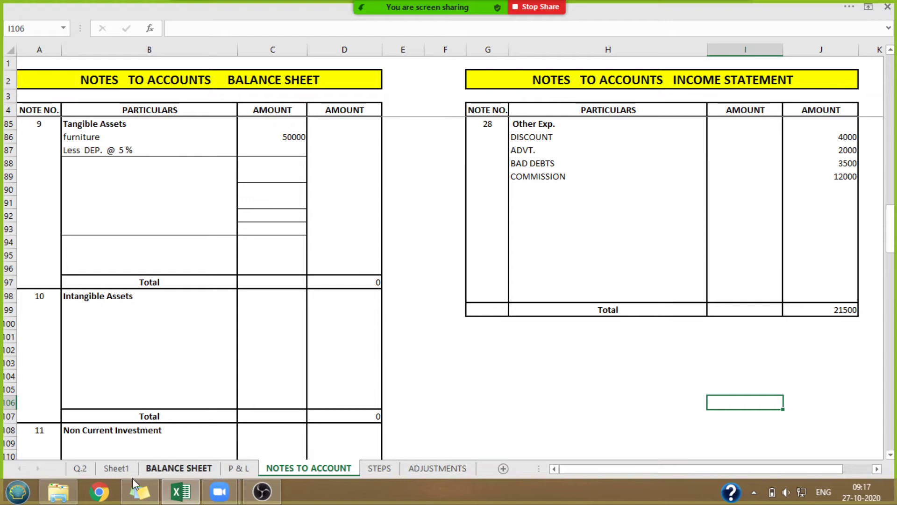
pyautogui.moveTo(890, 229); pyautogui.dragTo(888, 152)
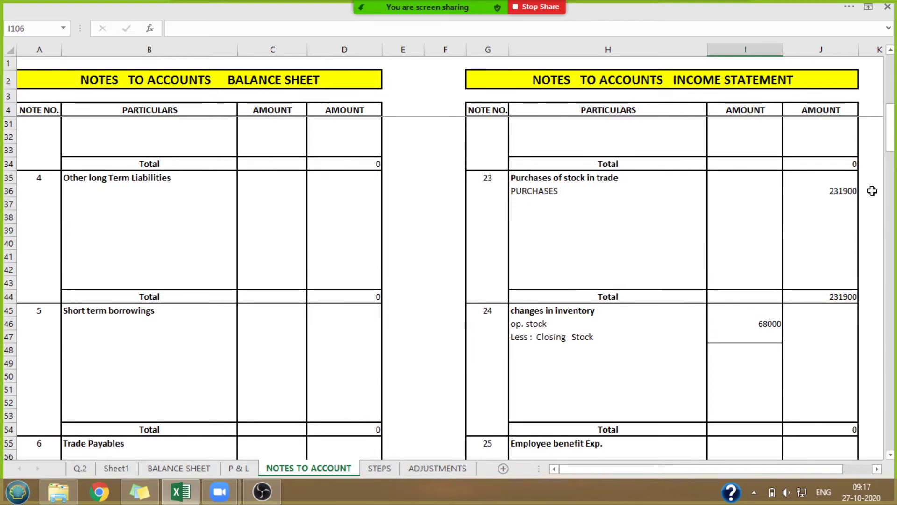
pyautogui.click(848, 192)
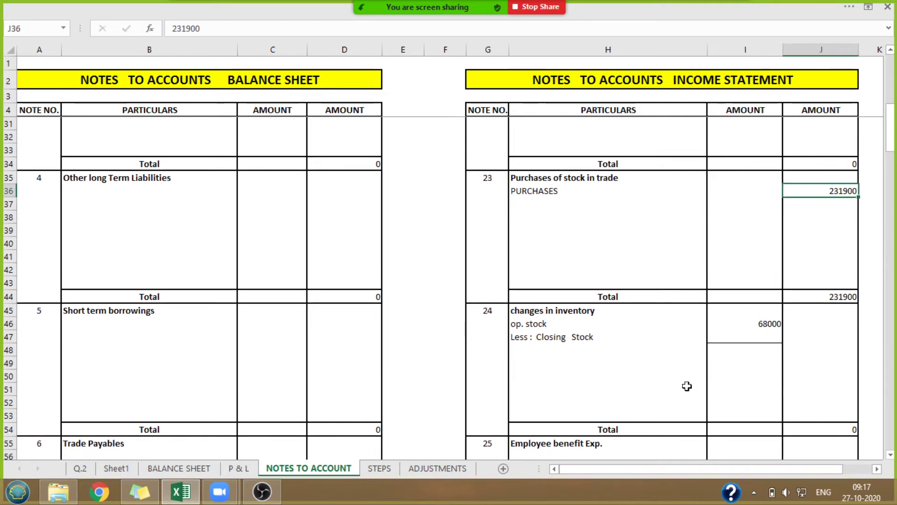
# Check plant and machinery in the Q.2 trial balance and add a "PLANT & MACH" line under note 9, Tangible Assets, in Notes to Account.
pyautogui.click(80, 469)
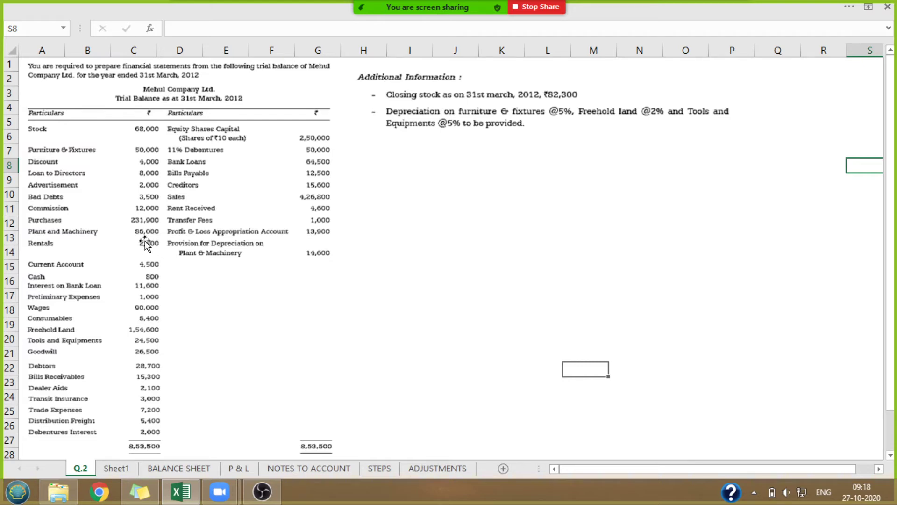
pyautogui.click(281, 469)
pyautogui.click(186, 374)
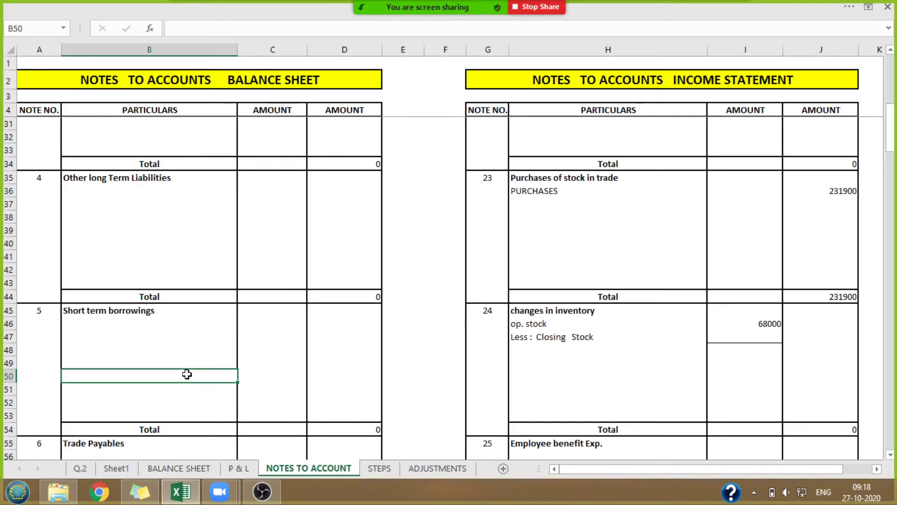
pyautogui.press('Down')
pyautogui.press('Down')
pyautogui.press('Down')
pyautogui.press('Down')
pyautogui.press('Down')
pyautogui.press('Down')
pyautogui.press('Down')
pyautogui.press('Down')
pyautogui.press('Down')
pyautogui.press('Down')
pyautogui.press('Down')
pyautogui.press('Down')
pyautogui.press('Down')
pyautogui.press('Down')
pyautogui.press('Down')
pyautogui.press('Down')
pyautogui.press('Down')
pyautogui.press('Down')
pyautogui.press('Down')
pyautogui.press('Down')
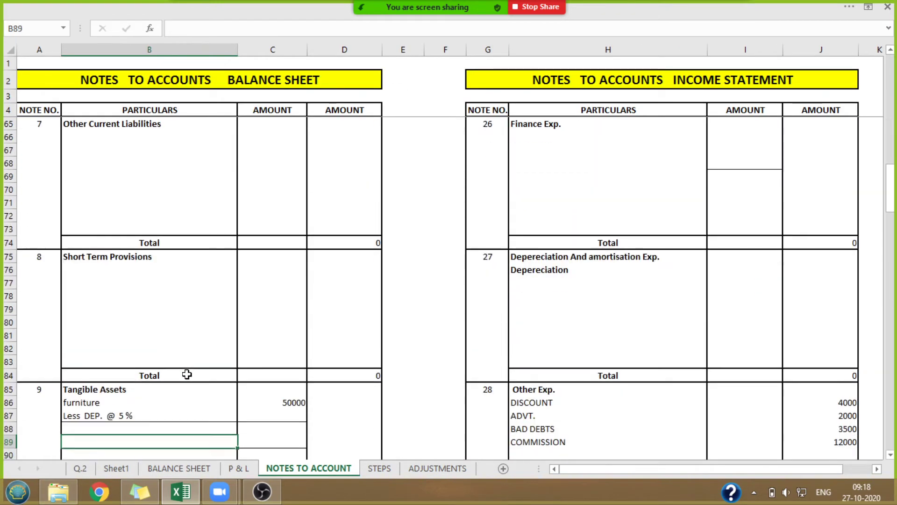
pyautogui.press('Down')
pyautogui.press('Down')
pyautogui.press('Down')
pyautogui.press('Down')
pyautogui.press('Down')
pyautogui.press('Down')
pyautogui.press('Down')
pyautogui.press('Down')
pyautogui.press('Down')
pyautogui.press('Down')
pyautogui.press('Down')
pyautogui.press('Down')
pyautogui.press('Down')
pyautogui.press('Down')
pyautogui.press('Down')
pyautogui.press('Down')
pyautogui.press('Down')
pyautogui.press('Down')
pyautogui.press('Down')
pyautogui.press('Down')
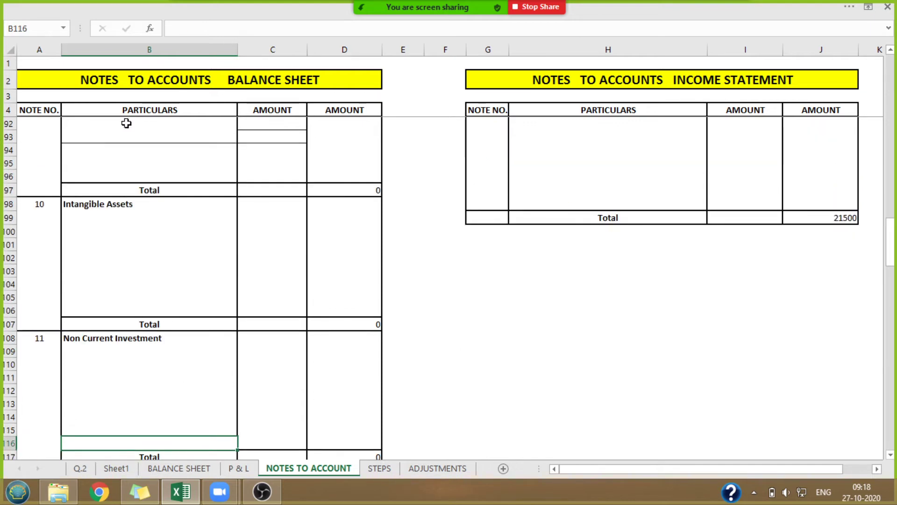
pyautogui.press('Up')
pyautogui.click(127, 137)
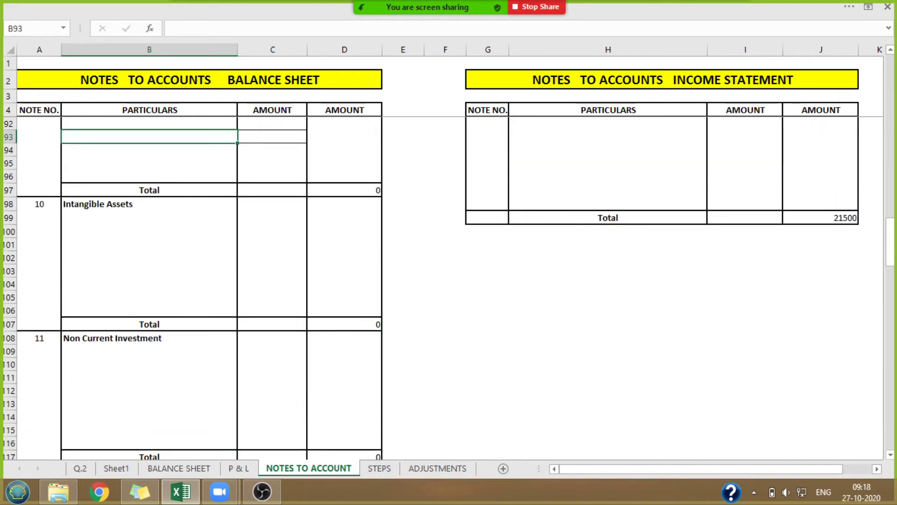
pyautogui.moveTo(890, 243); pyautogui.dragTo(890, 206)
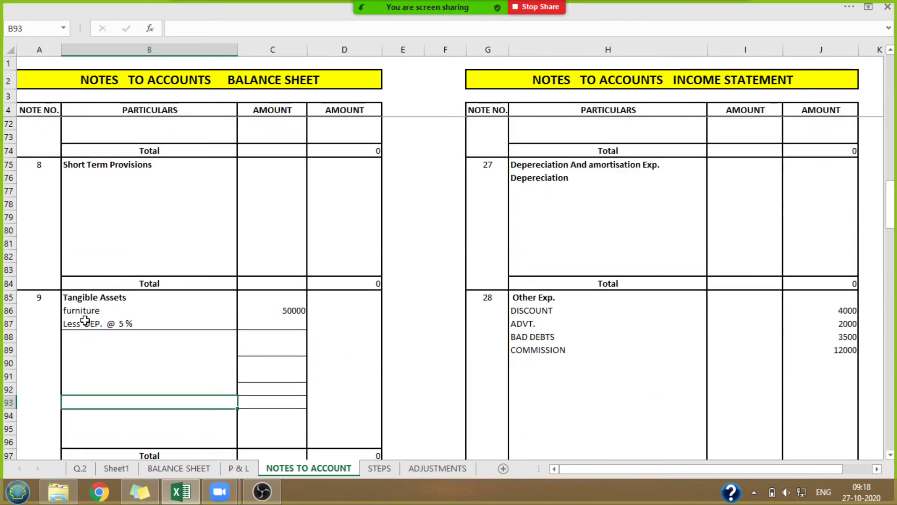
pyautogui.click(77, 332)
pyautogui.write('p')
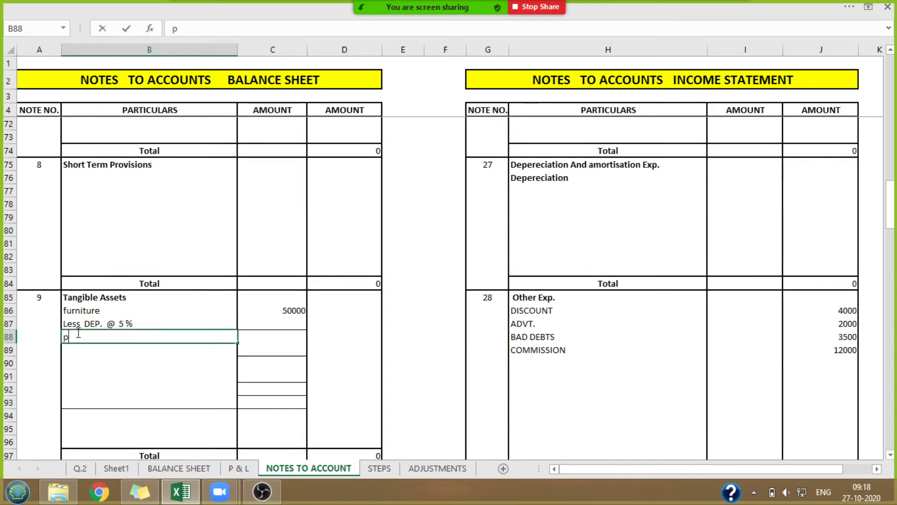
pyautogui.write(',d,')
pyautogui.press('BackSpace')
pyautogui.press('BackSpace')
pyautogui.press('BackSpace')
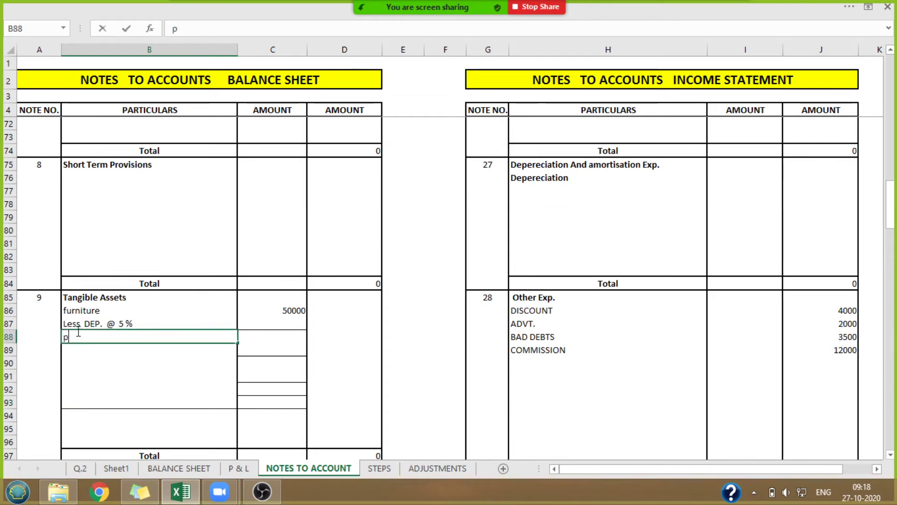
pyautogui.press('BackSpace')
pyautogui.write('PLAN')
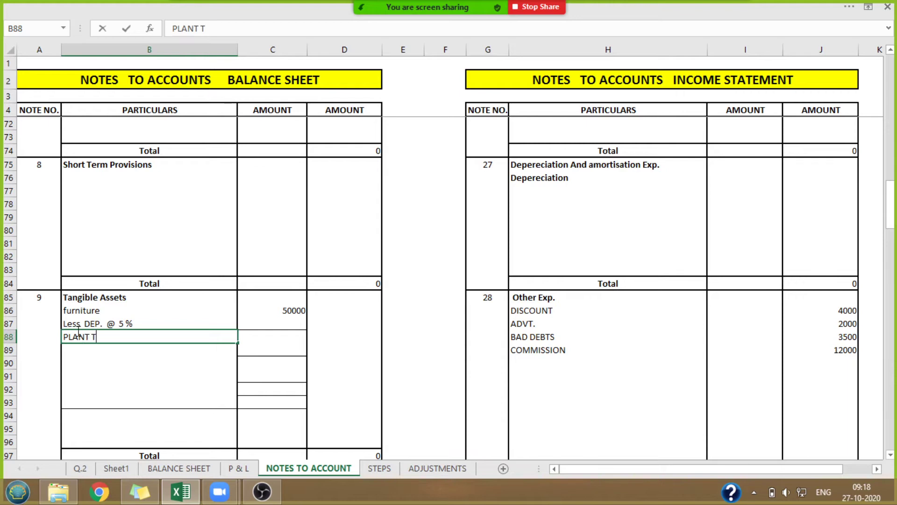
pyautogui.write('T T')
pyautogui.press('BackSpace')
pyautogui.write('& mACH')
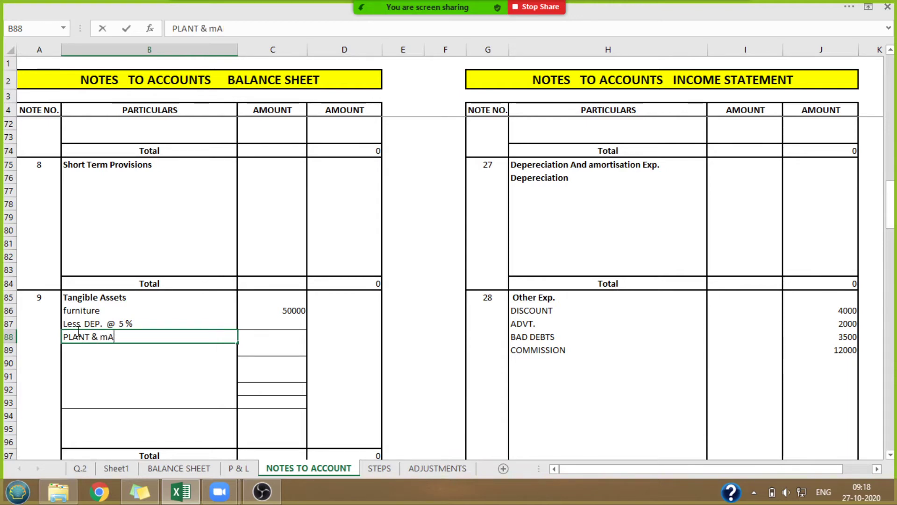
pyautogui.press('BackSpace')
pyautogui.press('BackSpace')
pyautogui.press('BackSpace')
pyautogui.press('BackSpace')
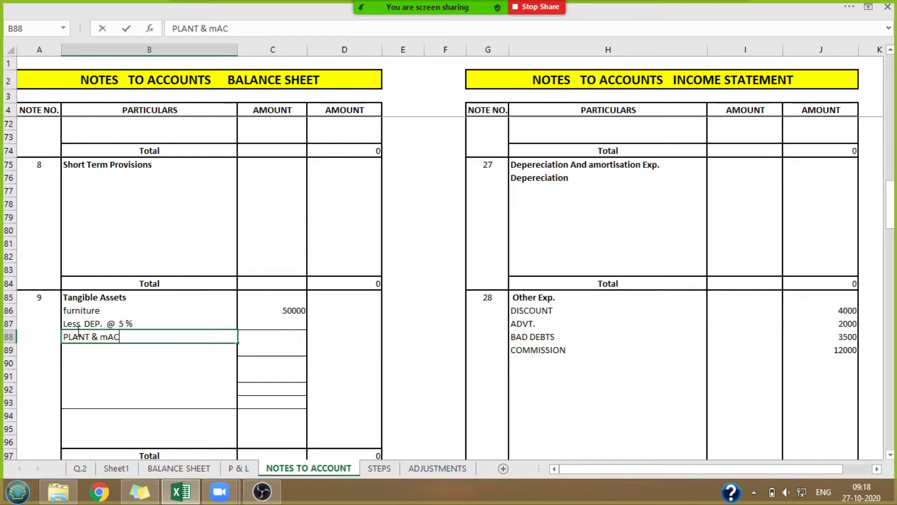
pyautogui.write('MACH')
# Enter 86000 in the inner amount column for PLANT & MACH under Tangible Assets.
pyautogui.press('Right')
pyautogui.press('Right')
pyautogui.press('Left')
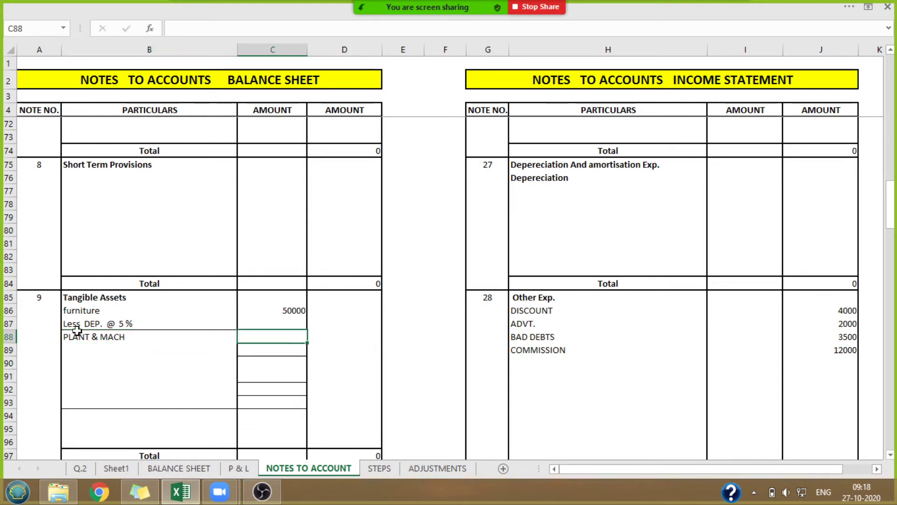
pyautogui.write('86000')
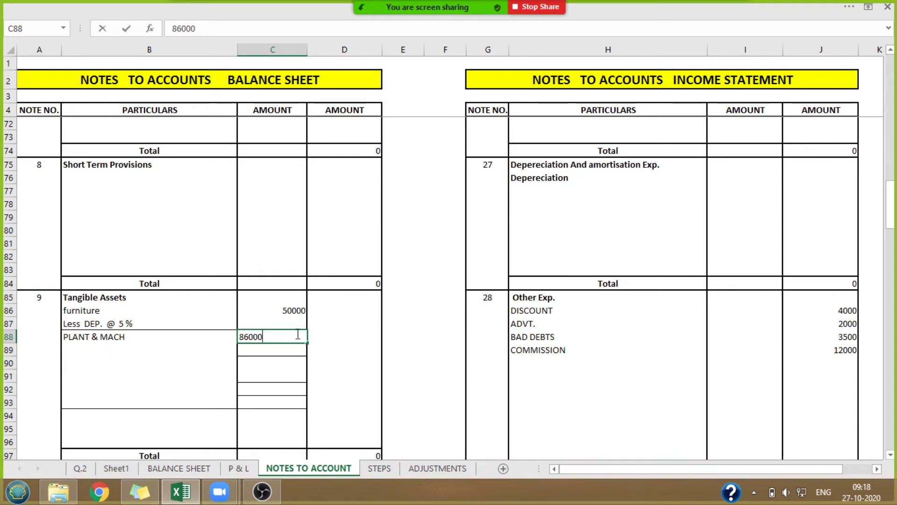
pyautogui.click(415, 361)
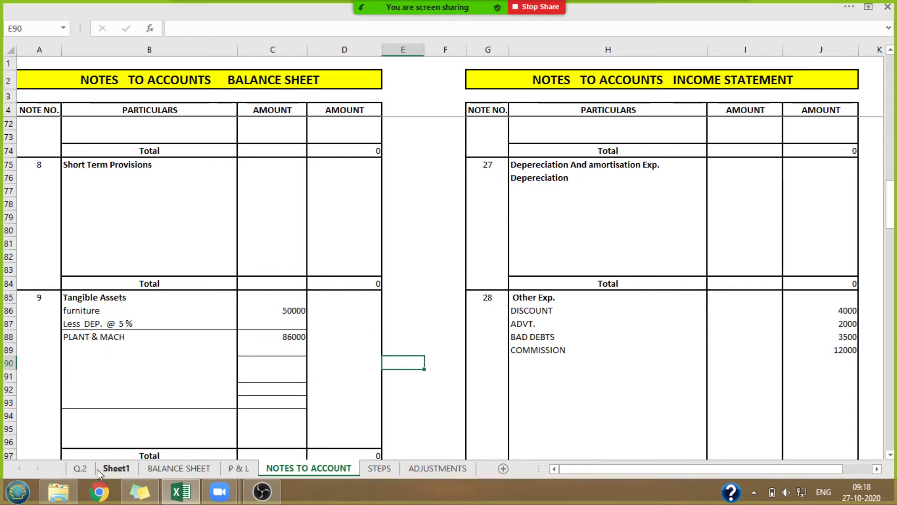
# Check rentals in the Q.2 trial balance and add a "RENT" line of 2500 under note 28, Other Exp., in Notes to Account.
pyautogui.click(84, 469)
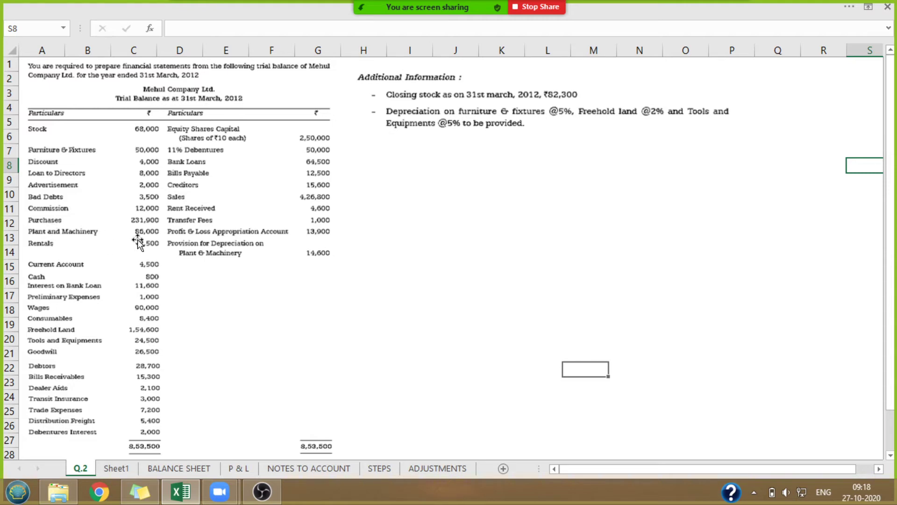
pyautogui.click(294, 470)
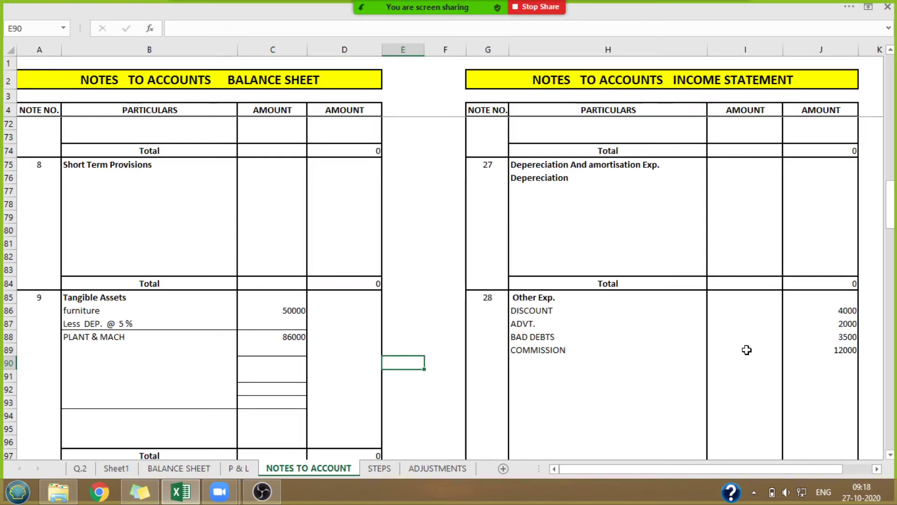
pyautogui.click(524, 360)
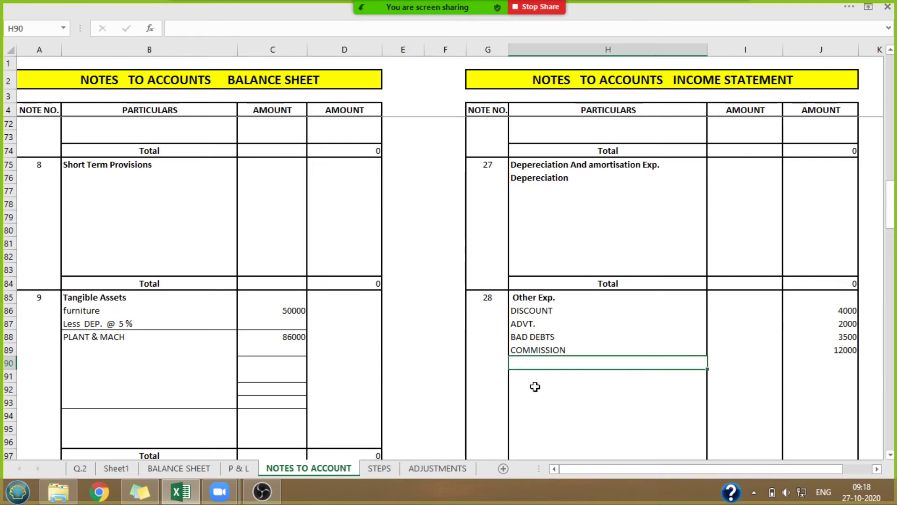
pyautogui.write('RENT')
pyautogui.press('Tab')
pyautogui.press('Tab')
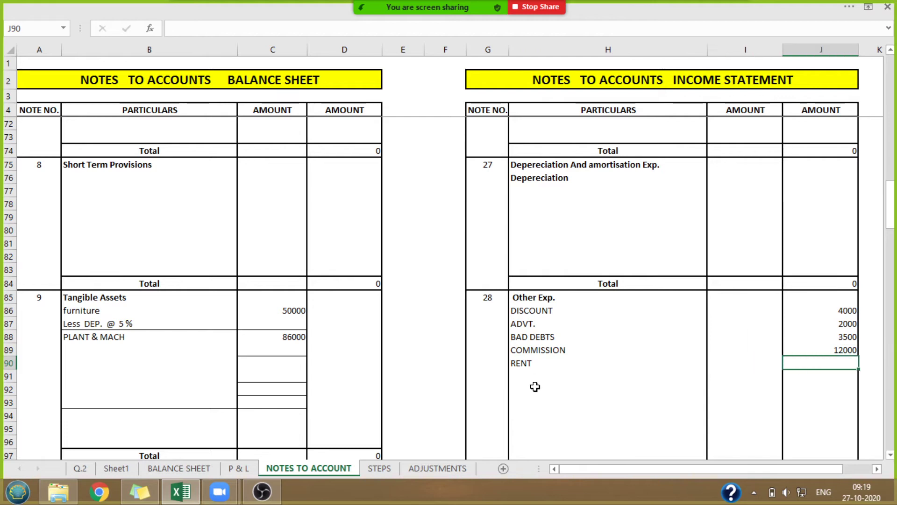
pyautogui.write('2500')
pyautogui.press('Return')
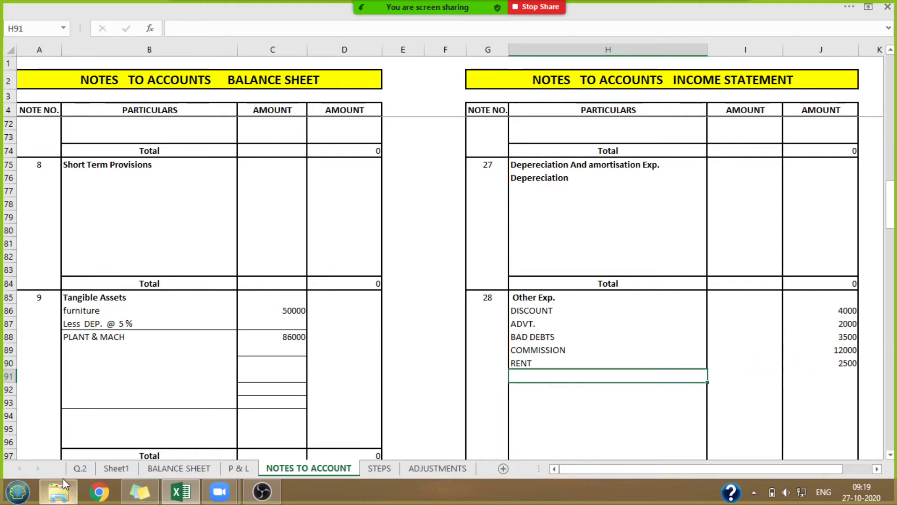
# Check the current account and cash in the Q.2 trial balance and find the cash and cash equivalents note number on the Balance Sheet.
pyautogui.click(84, 471)
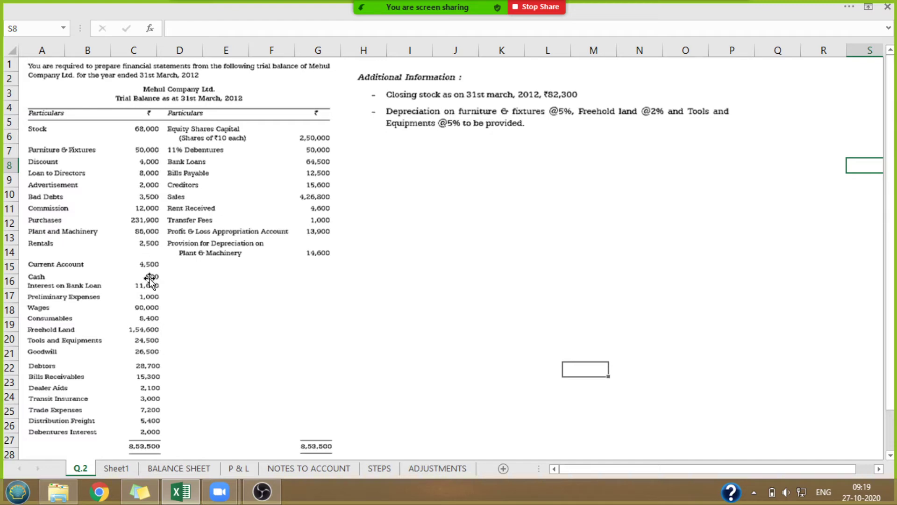
pyautogui.click(182, 467)
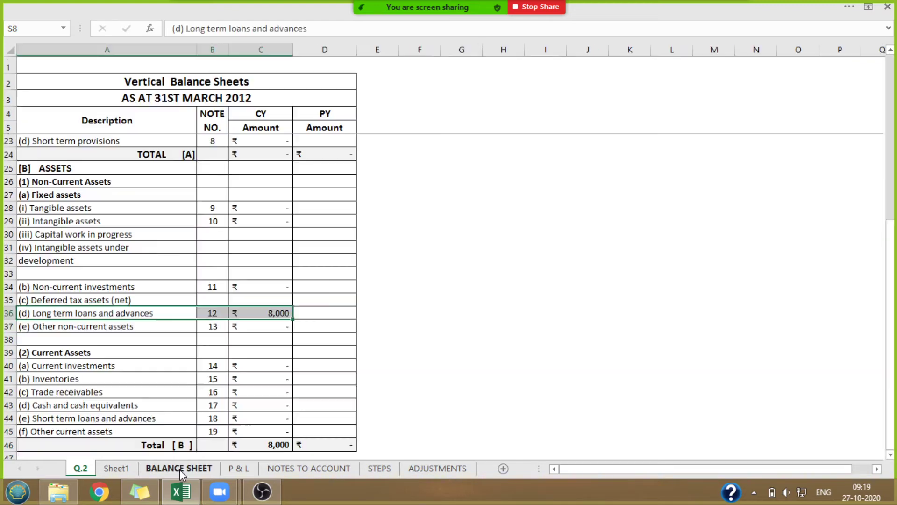
pyautogui.click(891, 252)
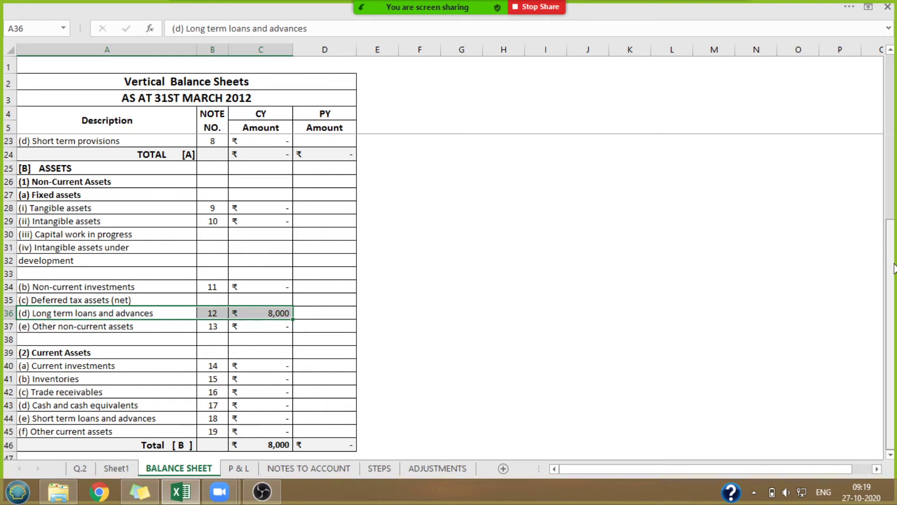
pyautogui.click(62, 352)
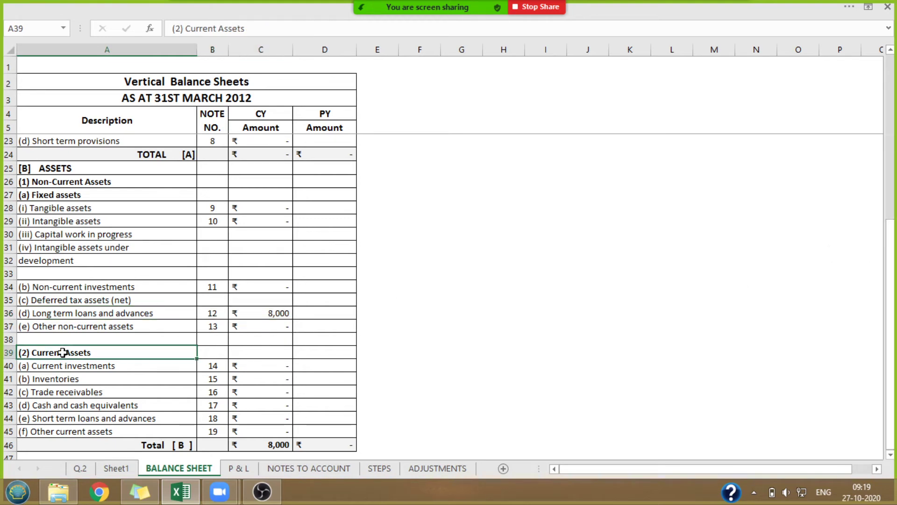
pyautogui.click(48, 406)
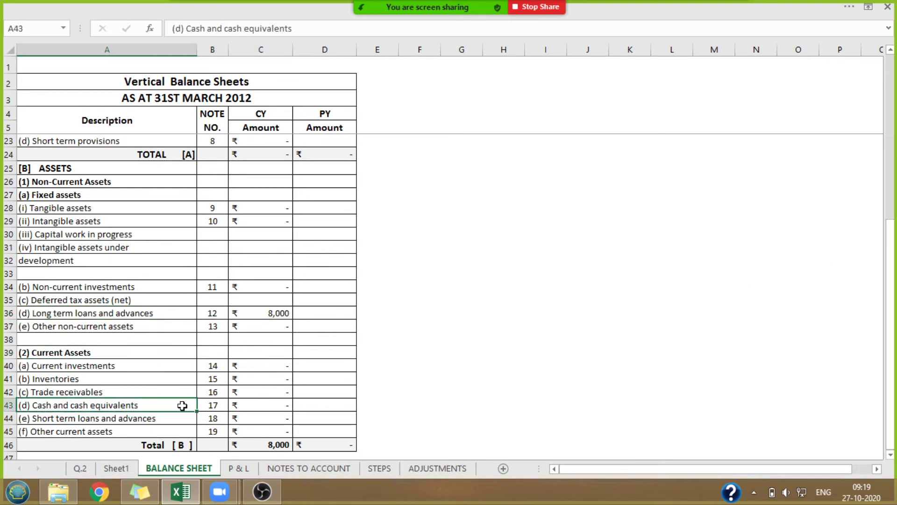
pyautogui.click(212, 406)
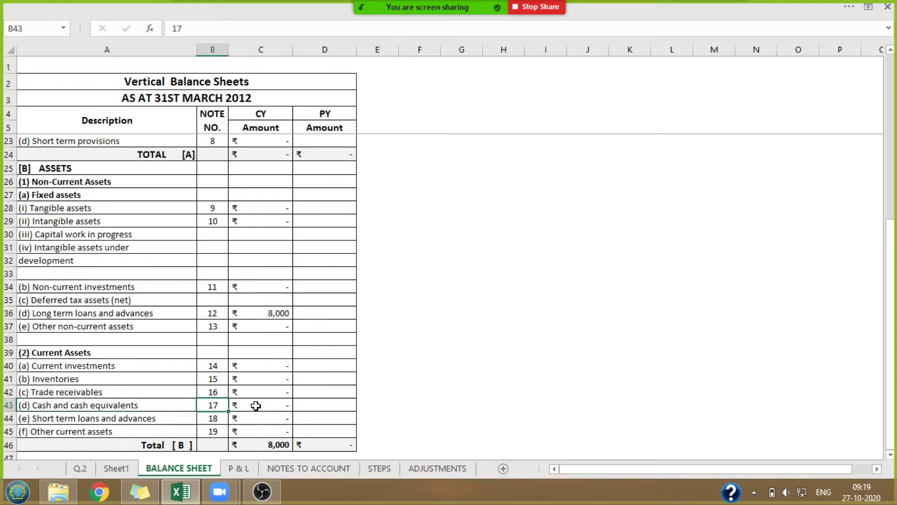
# Add "CURRENT A/C" and "CASH" lines under note 17, Cash & Cash Equivalent, in Notes to Account.
pyautogui.click(287, 468)
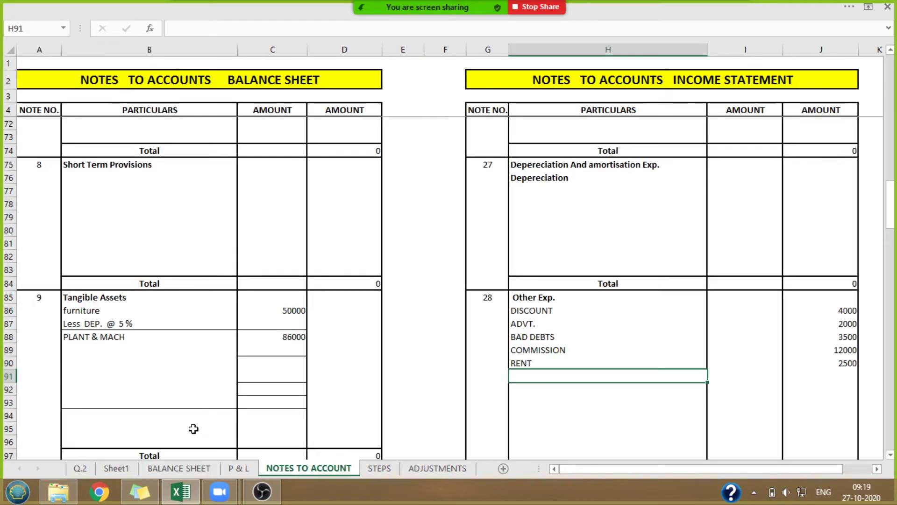
pyautogui.click(33, 364)
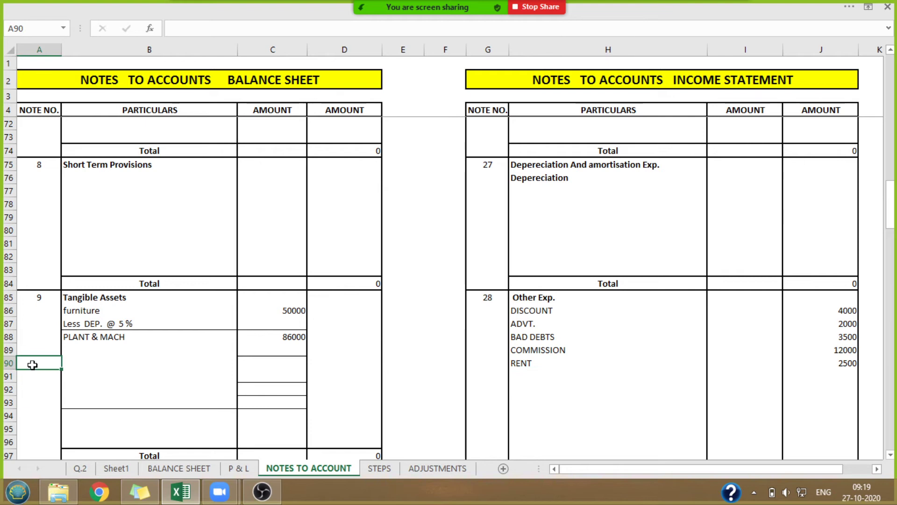
pyautogui.moveTo(893, 208); pyautogui.dragTo(894, 365)
pyautogui.click(86, 297)
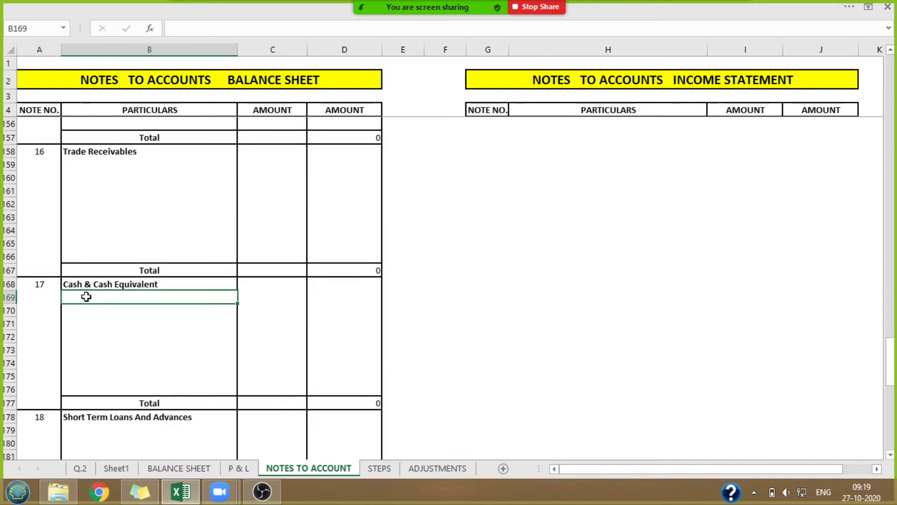
pyautogui.write('CURREN')
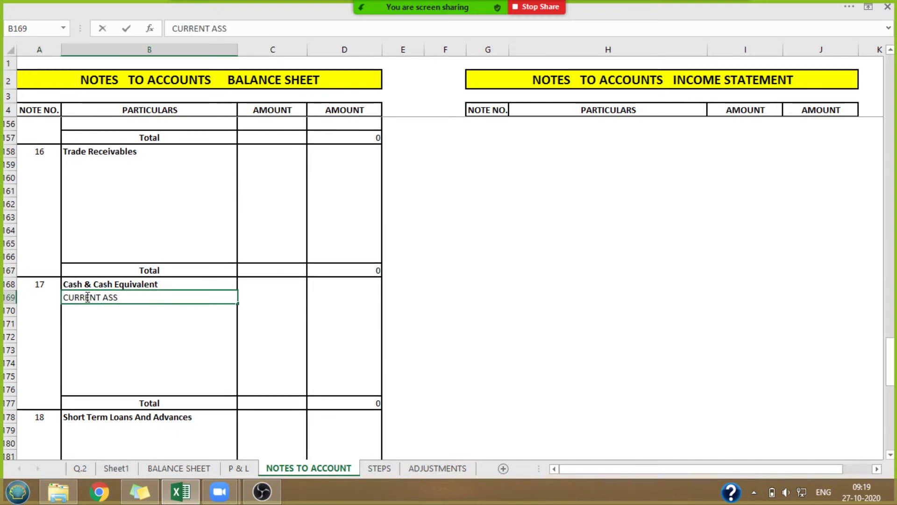
pyautogui.write('T ASS')
pyautogui.press('BackSpace')
pyautogui.press('BackSpace')
pyautogui.write('/C')
pyautogui.press('Return')
pyautogui.write('CAS')
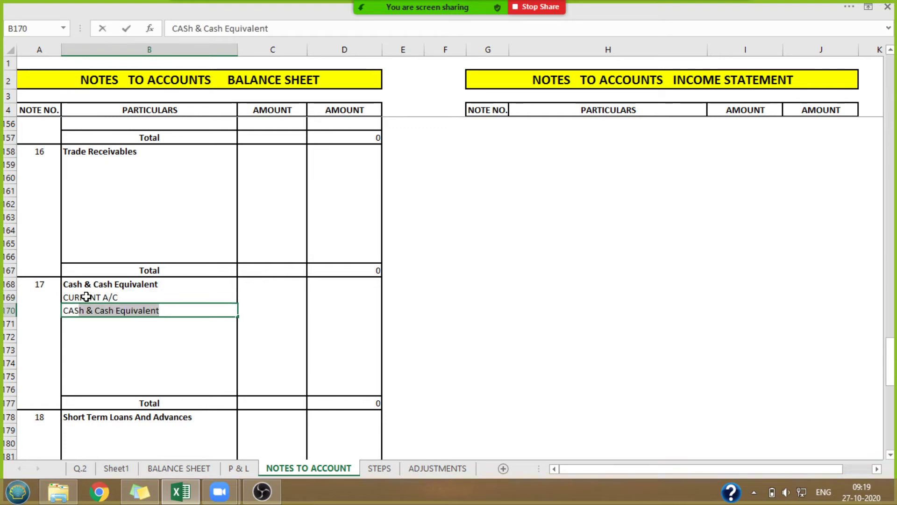
pyautogui.write('H')
pyautogui.press('Delete')
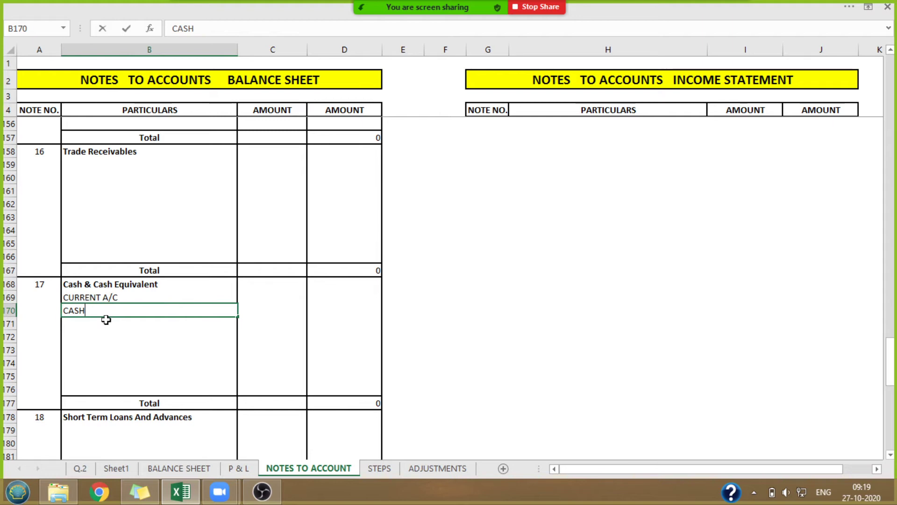
pyautogui.click(119, 364)
# Check the Q.2 trial balance and enter 4500 for CURRENT A/C and 800 for CASH in the outer amount column of note 17.
pyautogui.click(93, 468)
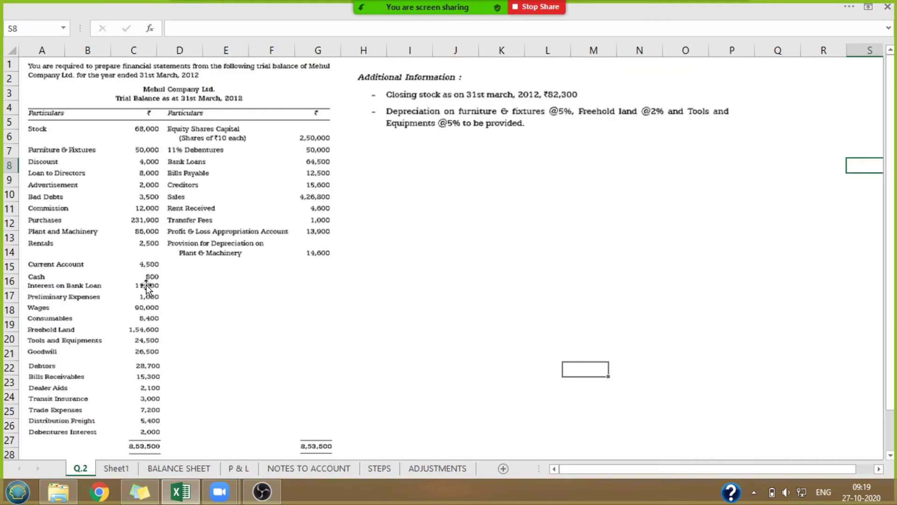
pyautogui.click(291, 469)
pyautogui.click(322, 293)
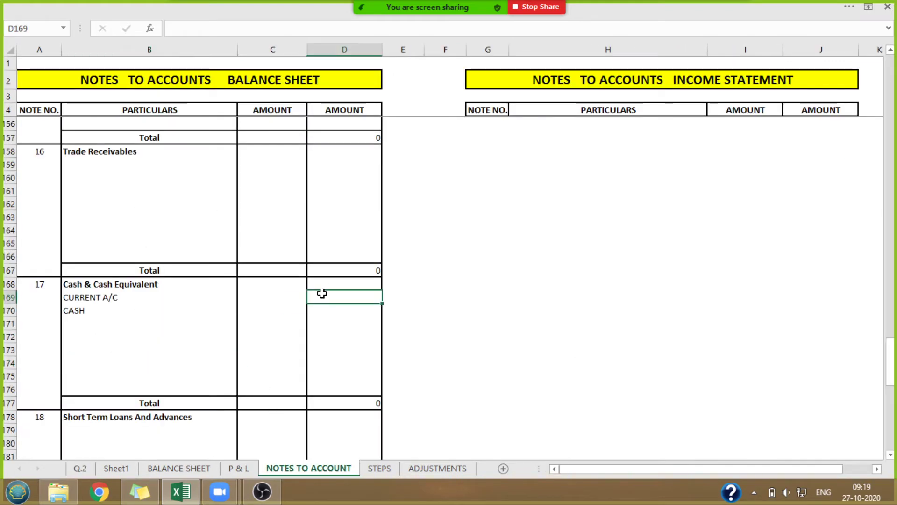
pyautogui.write('4500')
pyautogui.press('Return')
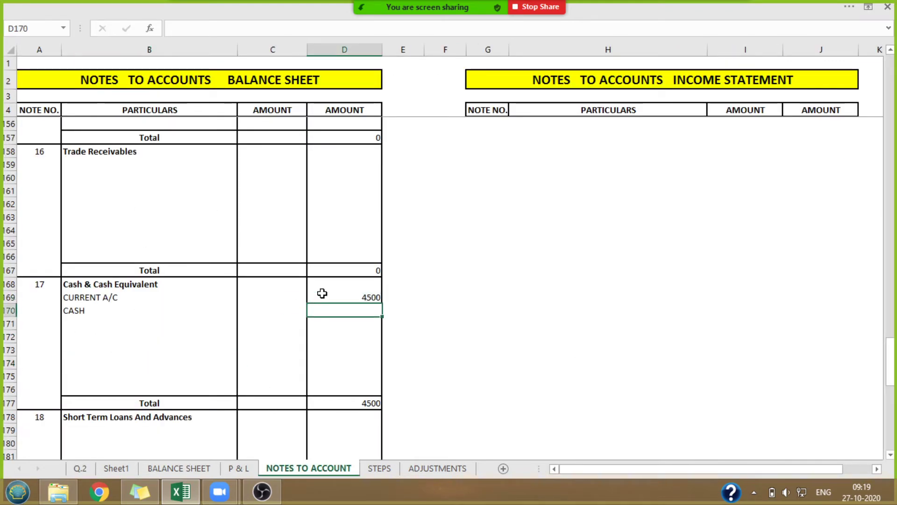
pyautogui.write('800')
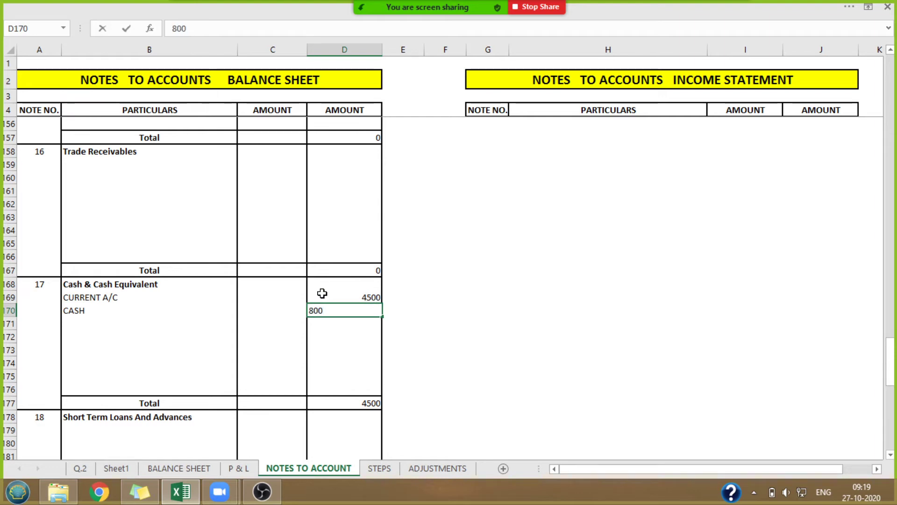
pyautogui.click(450, 299)
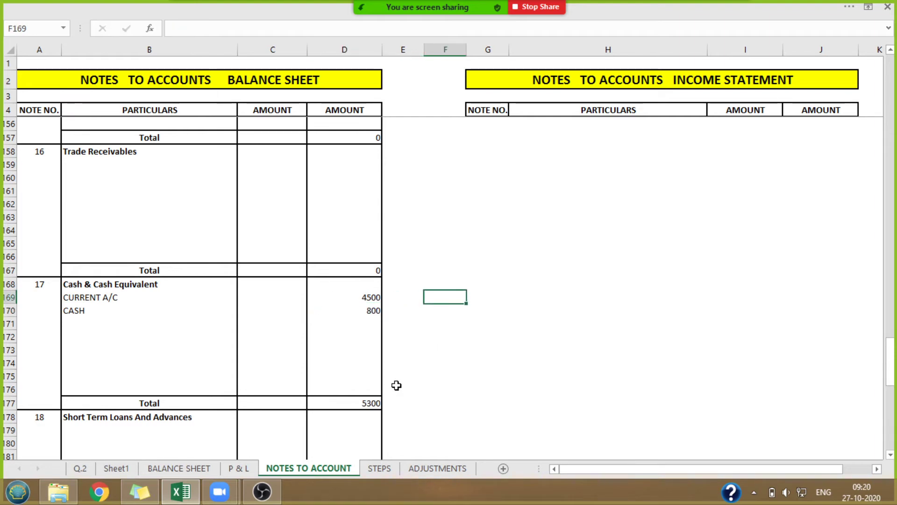
# Look up interest on bank loan in Q.2 and its P & L note number, and add an "INT. ON BANK LOAN" line under note 26, Finance Exp.
pyautogui.click(77, 468)
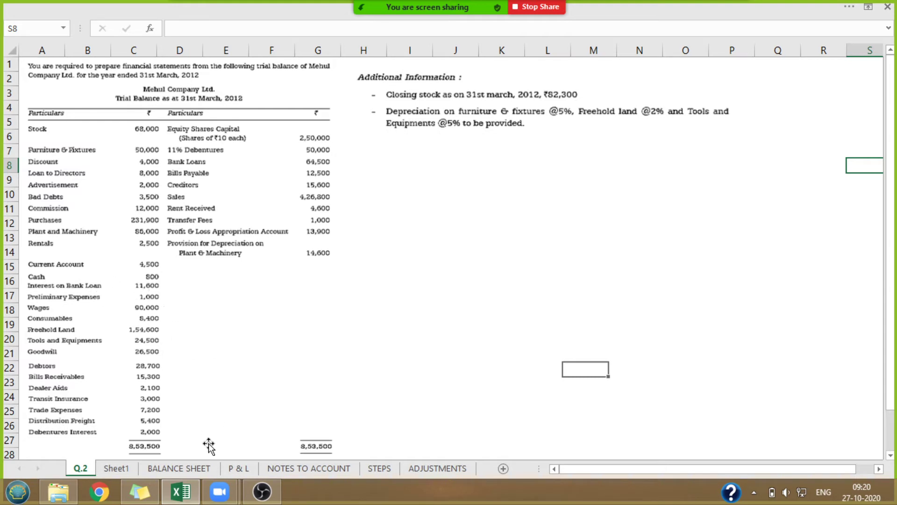
pyautogui.click(237, 469)
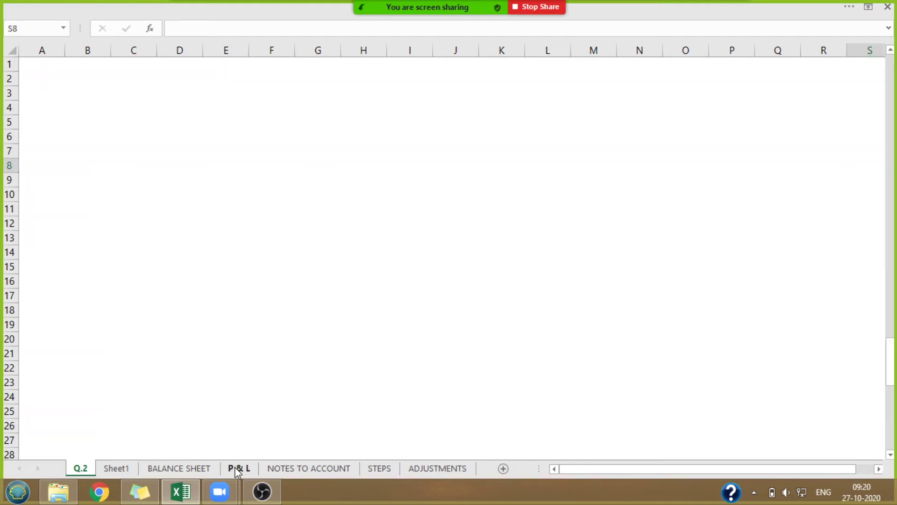
pyautogui.moveTo(36, 181); pyautogui.dragTo(124, 299)
pyautogui.click(51, 274)
pyautogui.moveTo(84, 277); pyautogui.dragTo(282, 274)
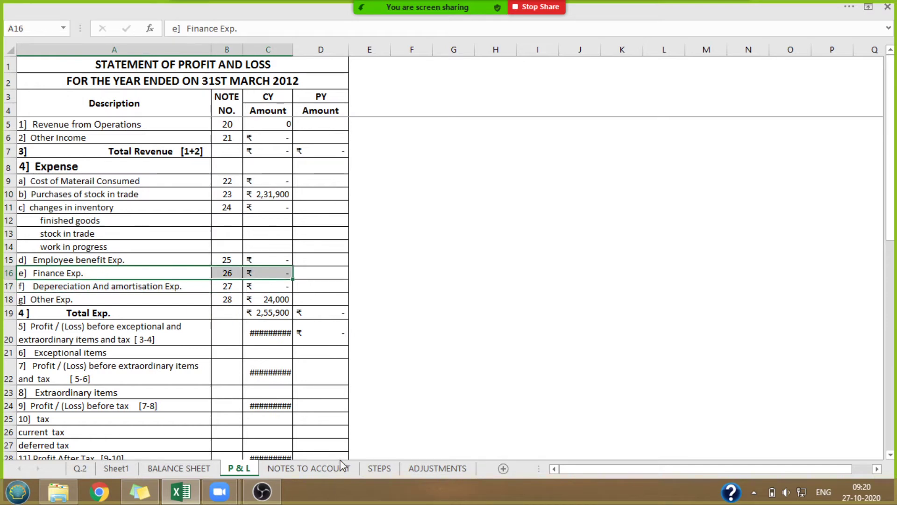
pyautogui.click(309, 468)
pyautogui.moveTo(891, 362); pyautogui.dragTo(890, 188)
pyautogui.click(537, 149)
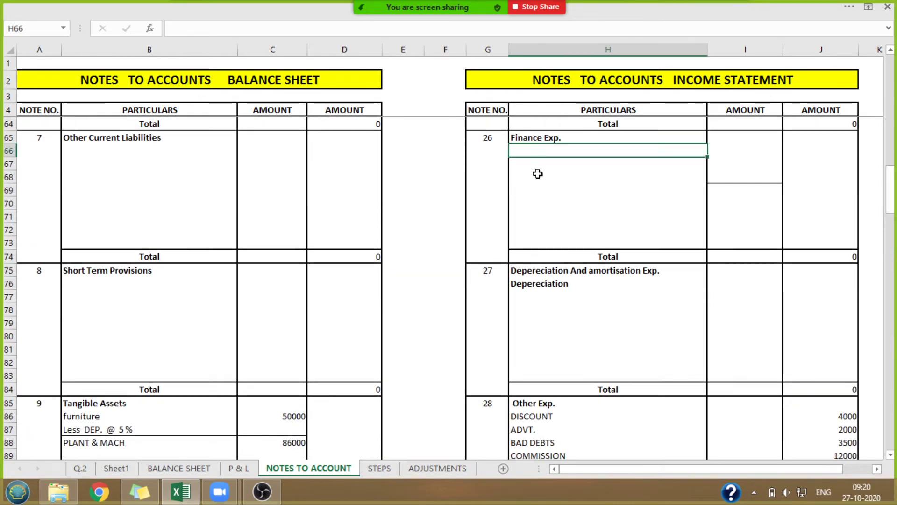
pyautogui.write('INT. ON L')
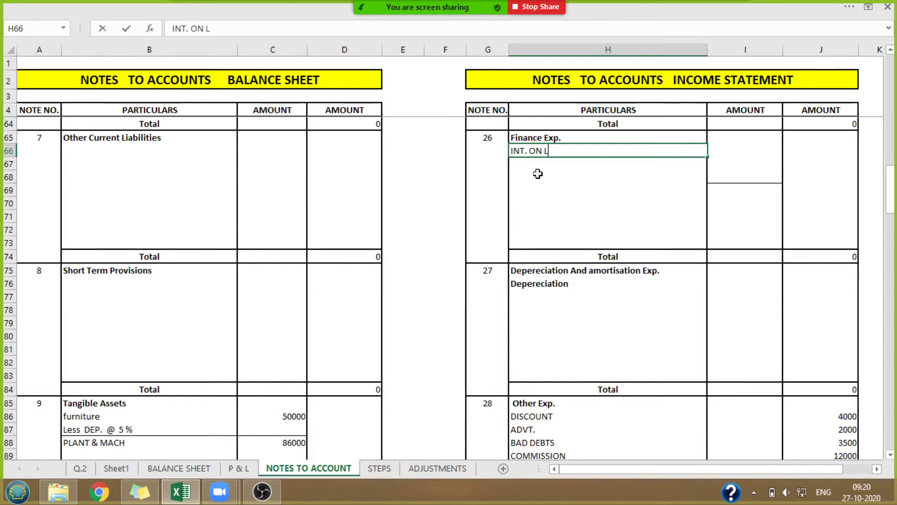
pyautogui.write('  BANK L')
pyautogui.press('BackSpace')
pyautogui.write('BANK LO')
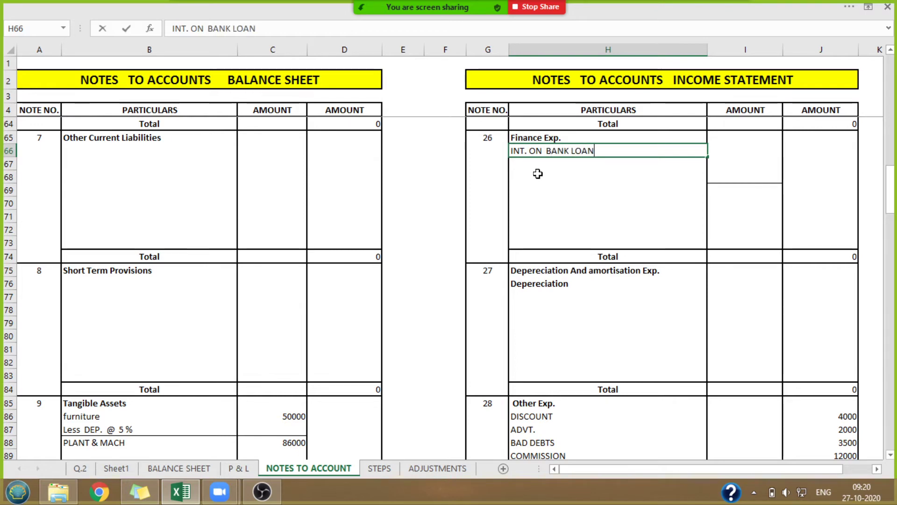
pyautogui.write('AN')
# Enter 11600 in the outer amount column for INT. ON BANK LOAN under Finance Exp.
pyautogui.click(797, 151)
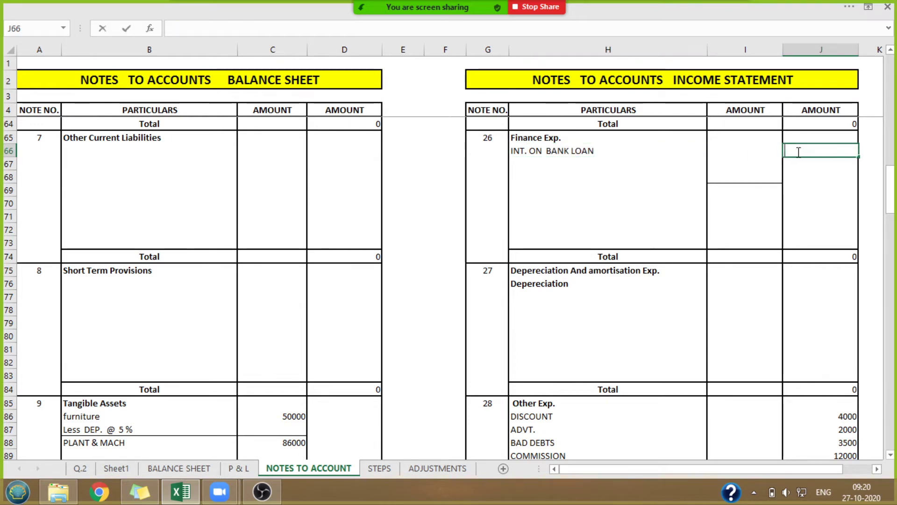
pyautogui.write('11600')
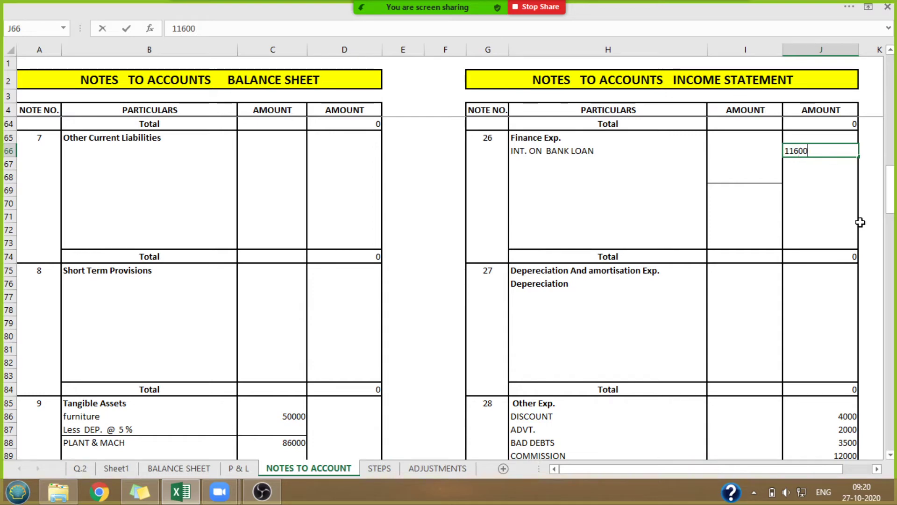
pyautogui.click(868, 211)
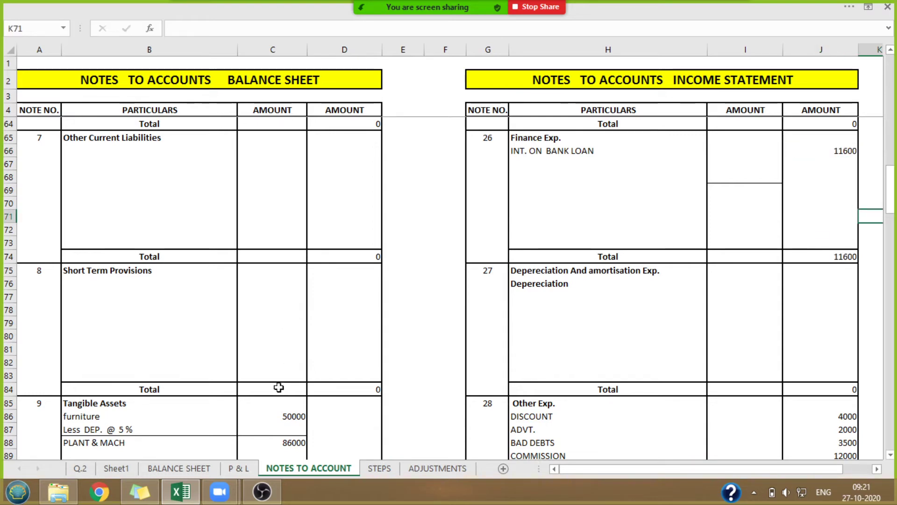
# Look up preliminary expenses in Q.2 and their Balance Sheet note number, and add a "PRE. EXP." line under note 19, Other Current Assets.
pyautogui.click(80, 469)
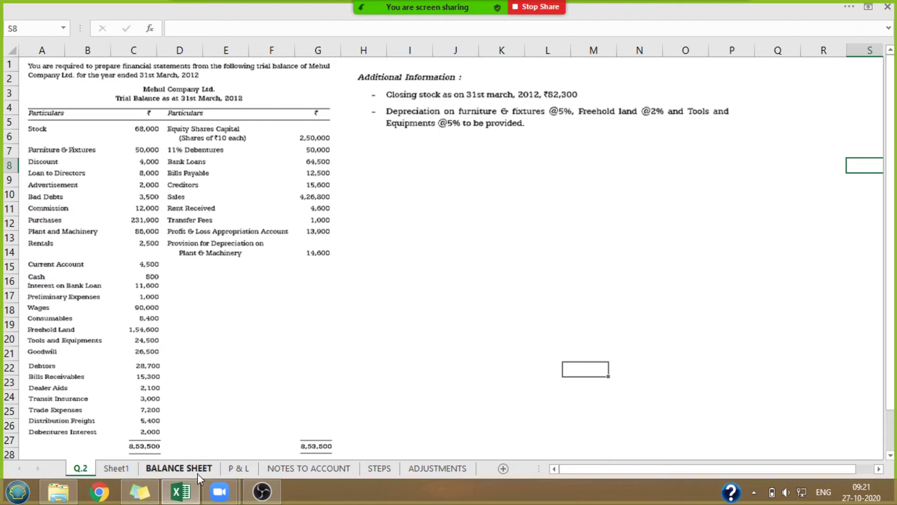
pyautogui.click(185, 469)
pyautogui.moveTo(53, 431); pyautogui.dragTo(219, 431)
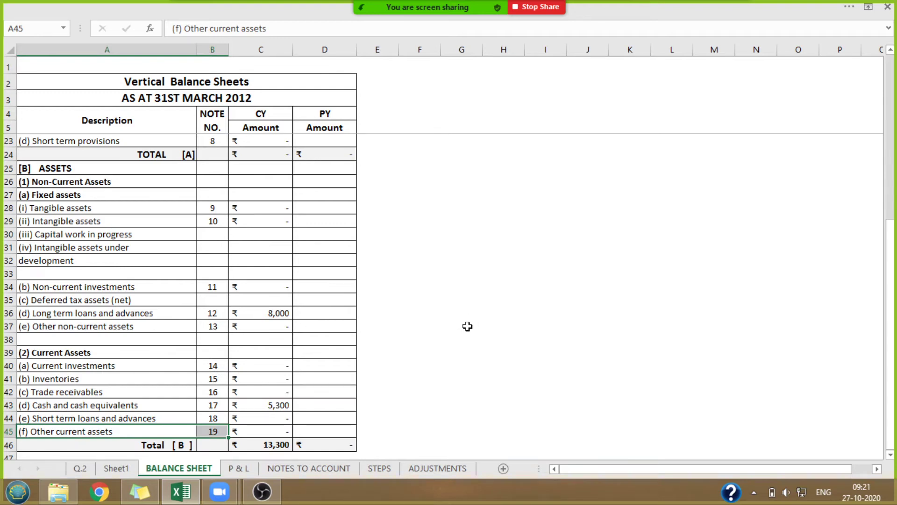
pyautogui.click(299, 469)
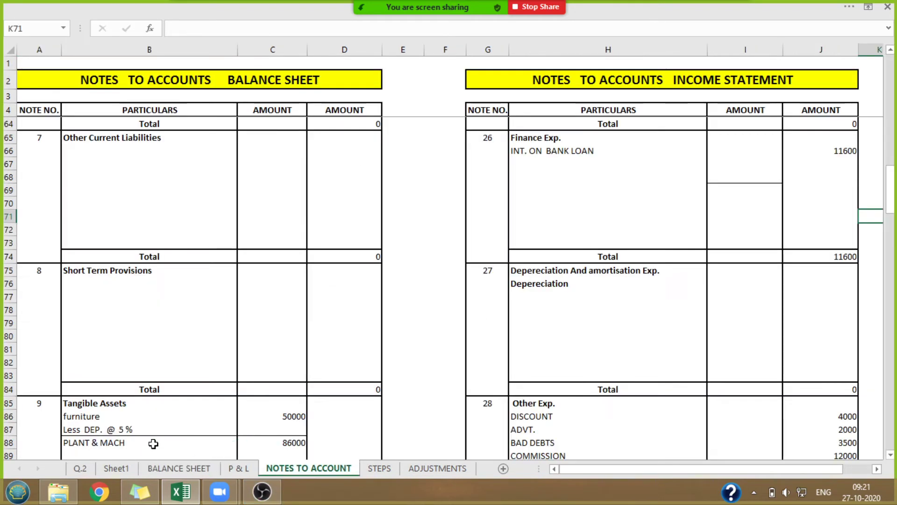
pyautogui.moveTo(891, 208); pyautogui.dragTo(889, 439)
pyautogui.click(81, 160)
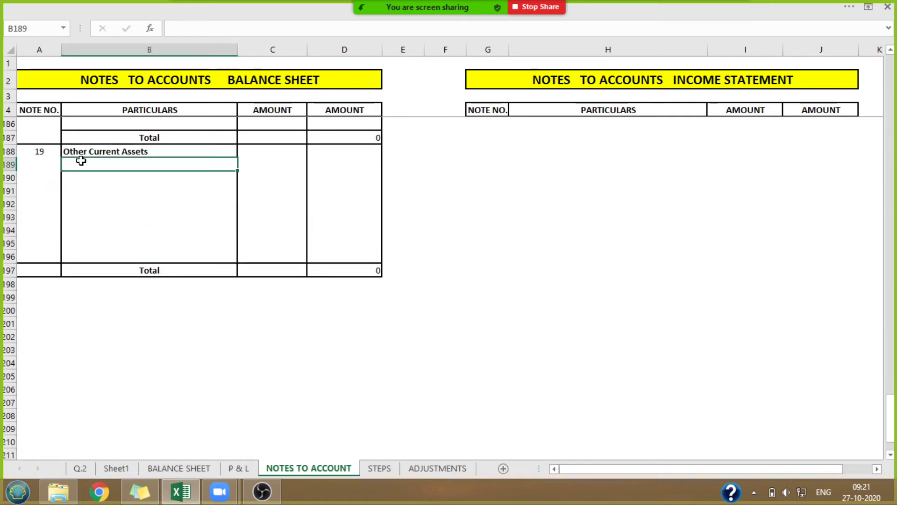
pyautogui.write('p&l')
pyautogui.press('BackSpace')
pyautogui.press('BackSpace')
pyautogui.press('BackSpace')
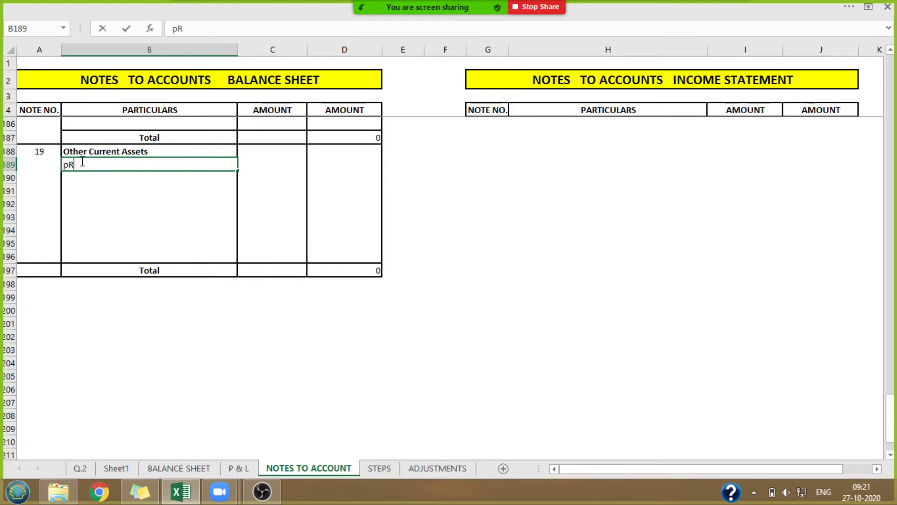
pyautogui.write('PRE')
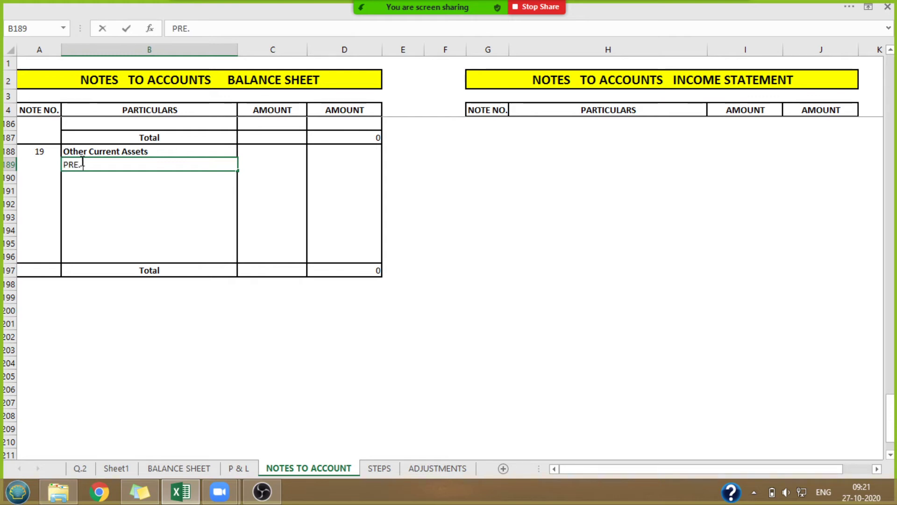
pyautogui.write('. EXP.')
# Enter 1000 in the outer amount column for PRE. EXP. under Other Current Assets.
pyautogui.press('Tab')
pyautogui.press('Tab')
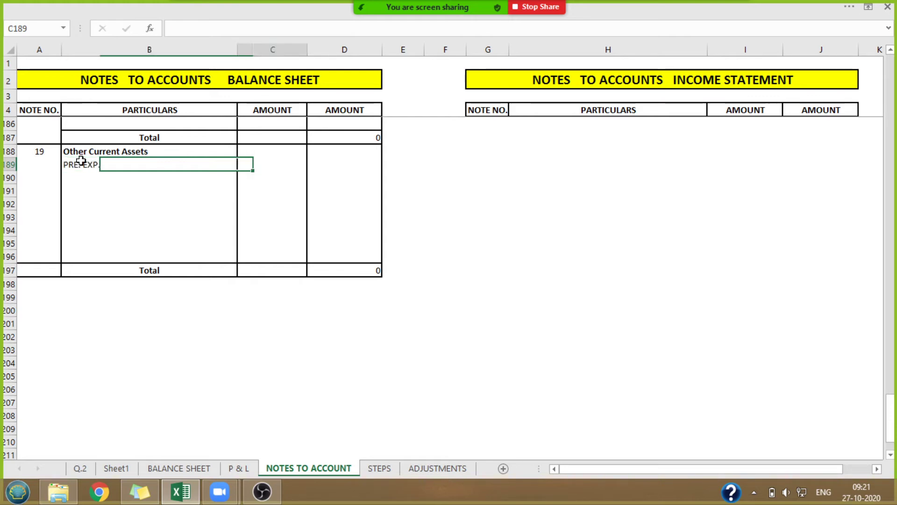
pyautogui.write('1000')
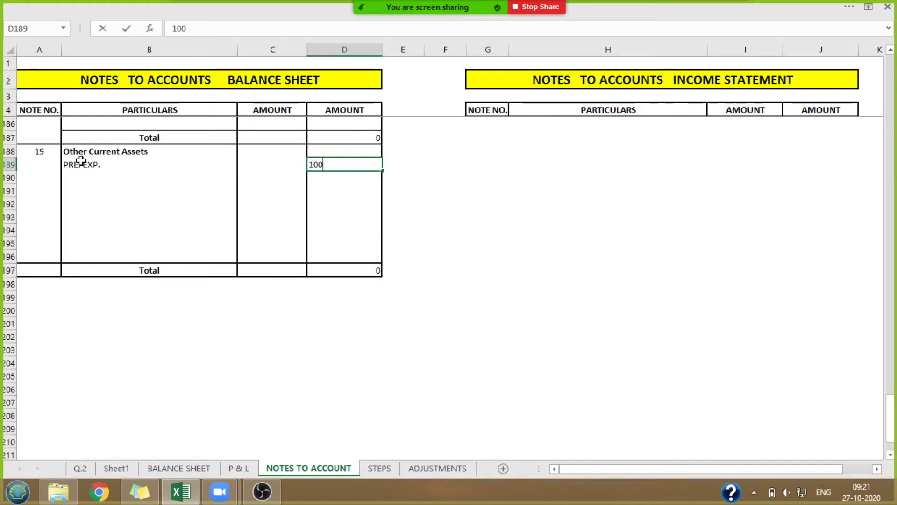
pyautogui.click(354, 347)
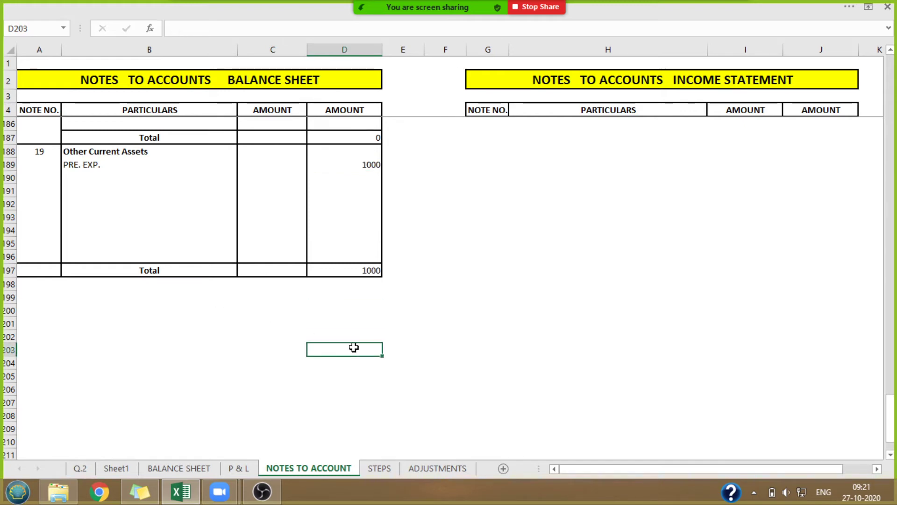
# Look up wages in Q.2 and the matching expense head in P & L, and add a "WAGES" line under note 25, Employee benefit Exp.
pyautogui.click(80, 469)
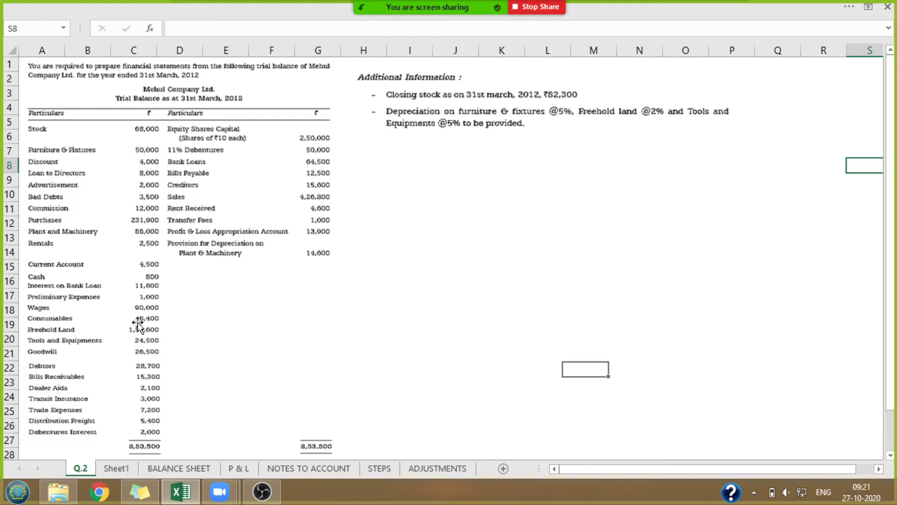
pyautogui.click(282, 467)
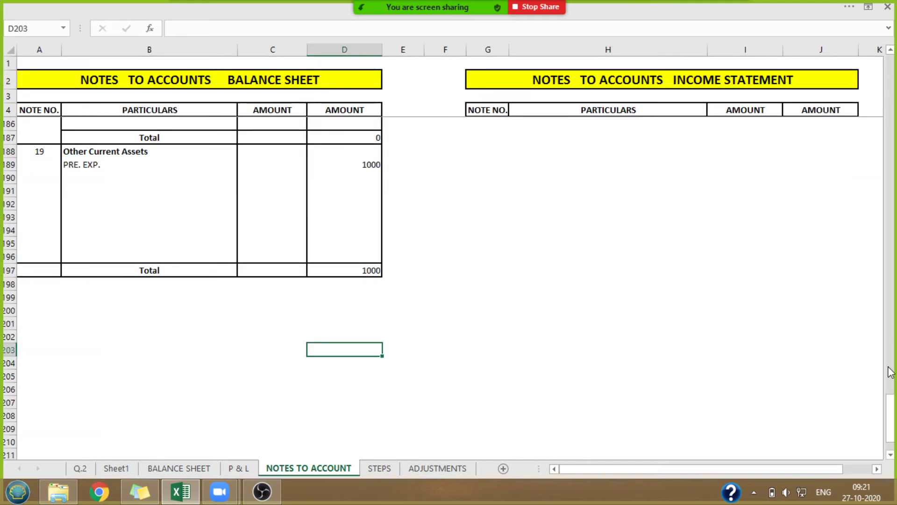
pyautogui.moveTo(891, 421); pyautogui.dragTo(891, 390)
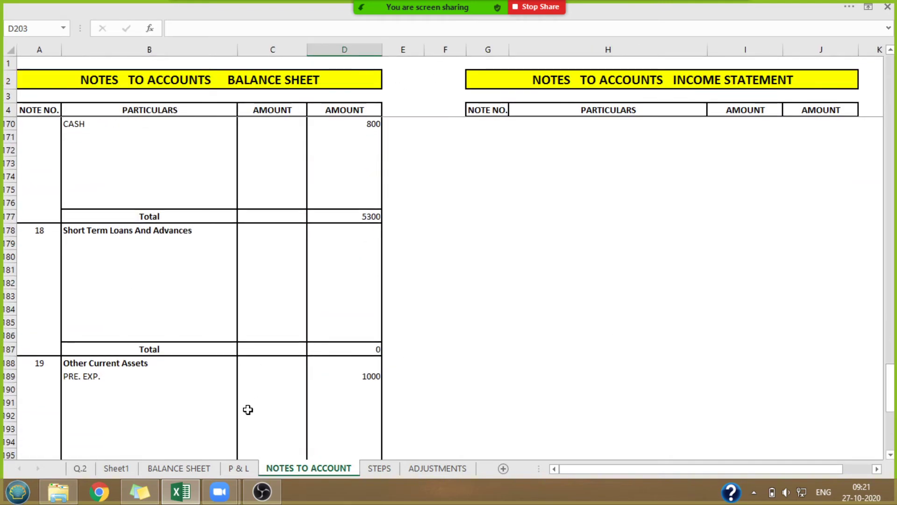
pyautogui.click(238, 468)
pyautogui.moveTo(26, 184); pyautogui.dragTo(122, 303)
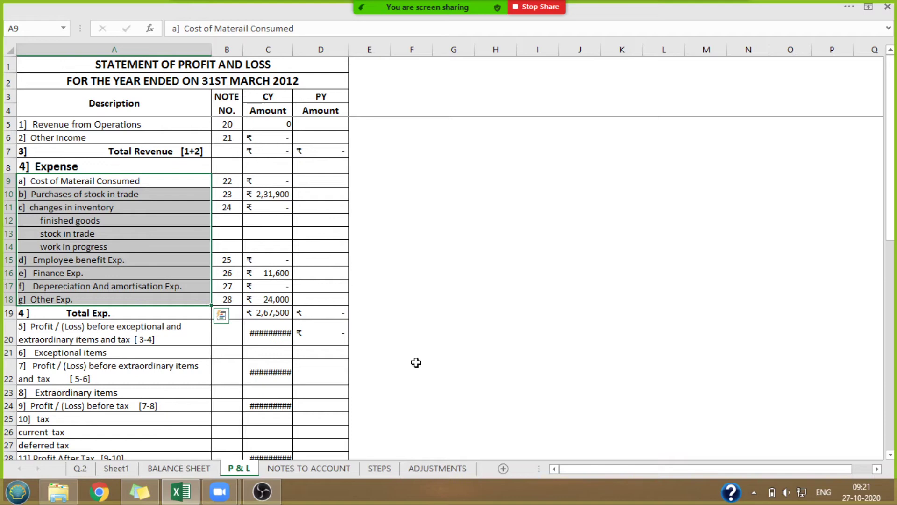
pyautogui.click(325, 468)
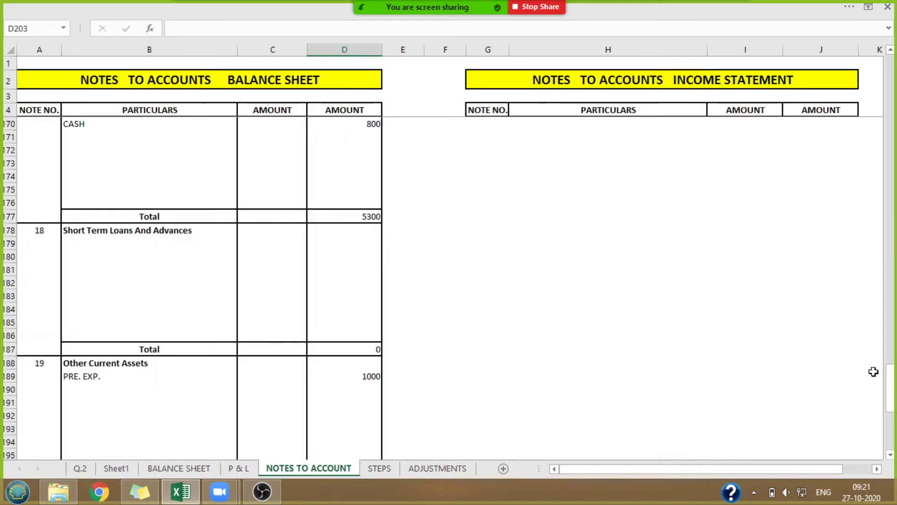
pyautogui.moveTo(891, 374); pyautogui.dragTo(894, 164)
pyautogui.click(521, 191)
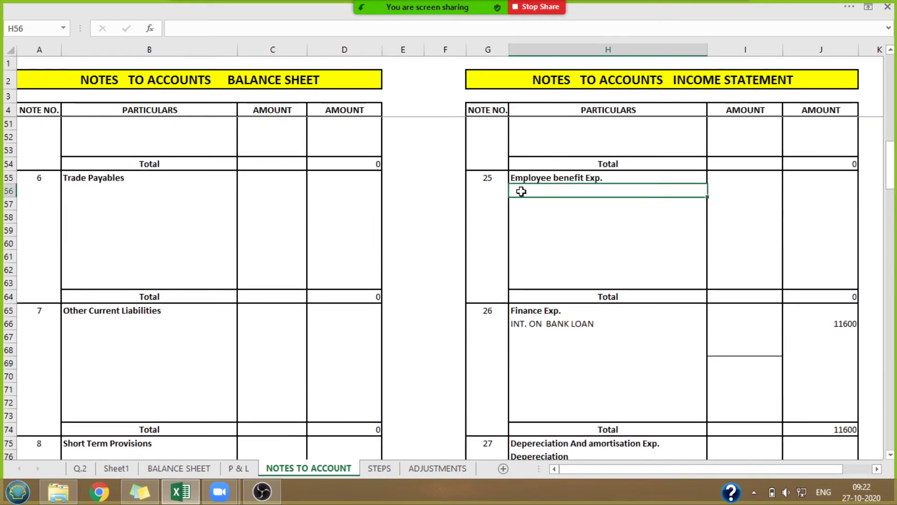
pyautogui.write('EM')
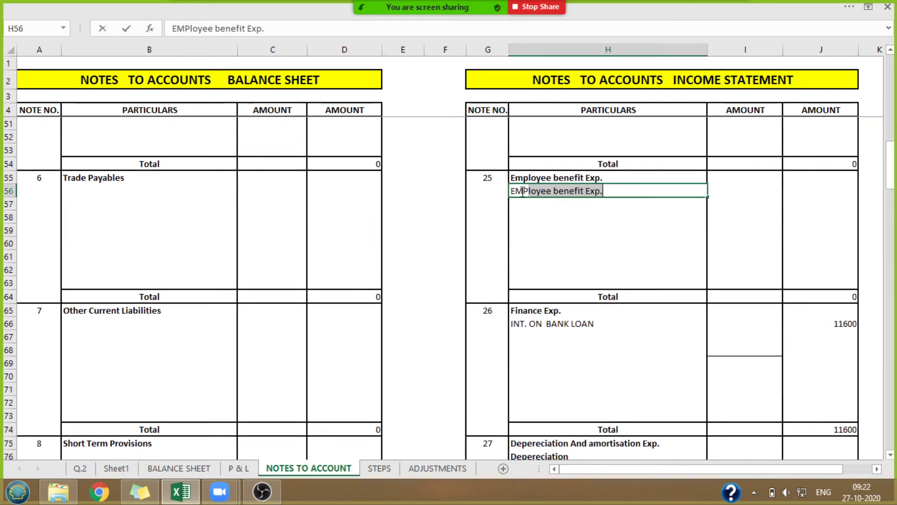
pyautogui.press('BackSpace')
pyautogui.press('BackSpace')
pyautogui.press('BackSpace')
pyautogui.write('WA')
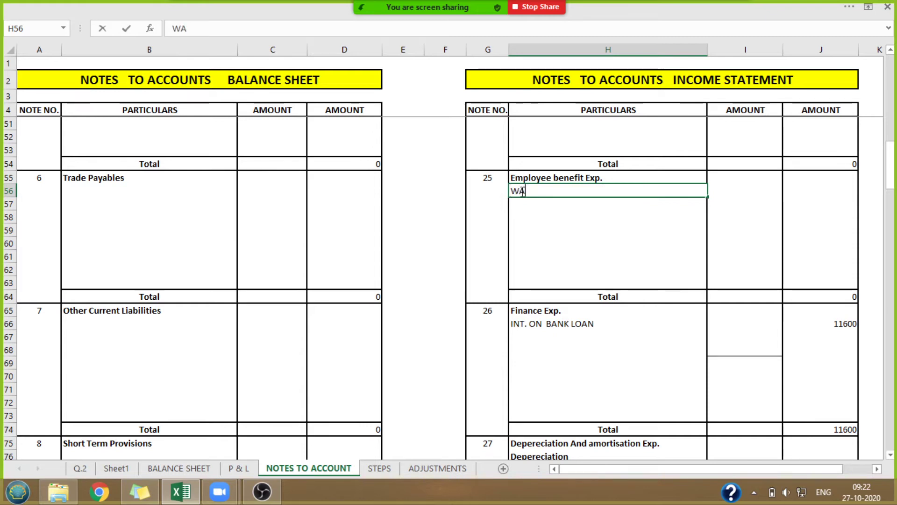
pyautogui.write('GES')
# Check the wages figure in the Q.2 trial balance and enter 90000 in the outer amount column for WAGES.
pyautogui.press('Tab')
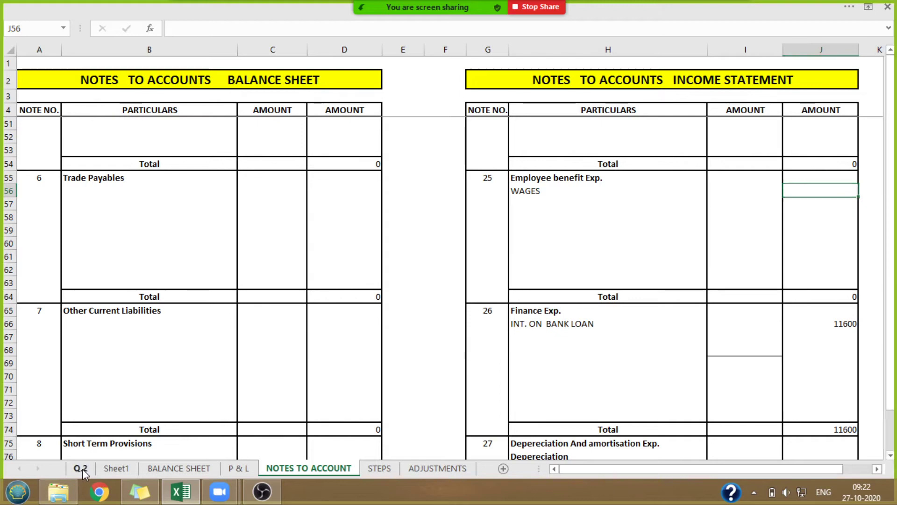
pyautogui.click(81, 468)
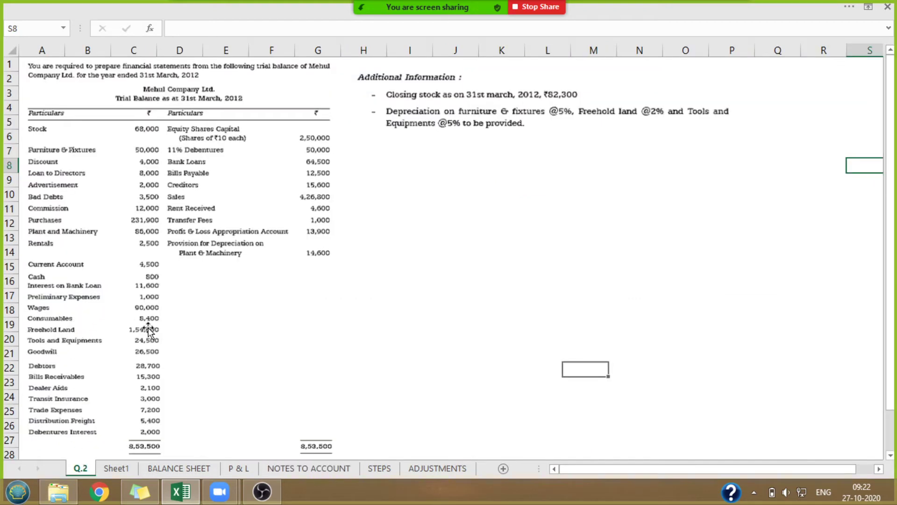
pyautogui.click(302, 468)
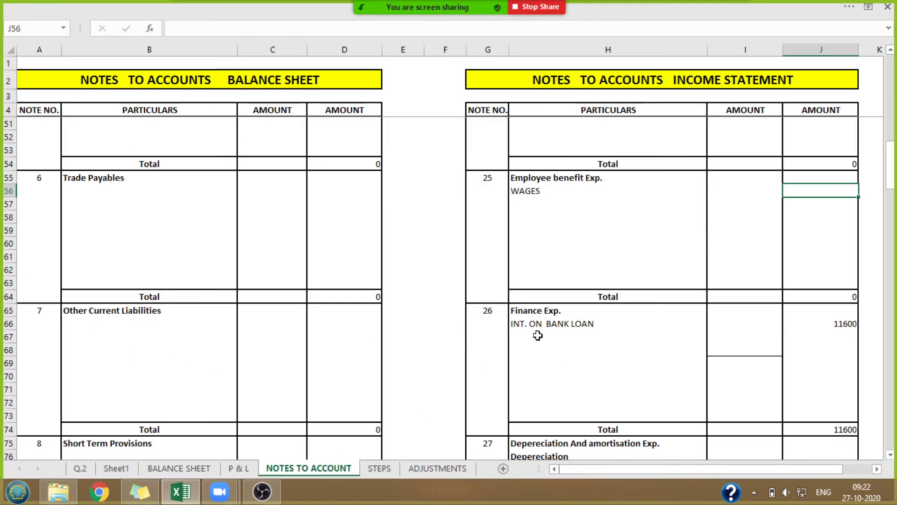
pyautogui.write('90000')
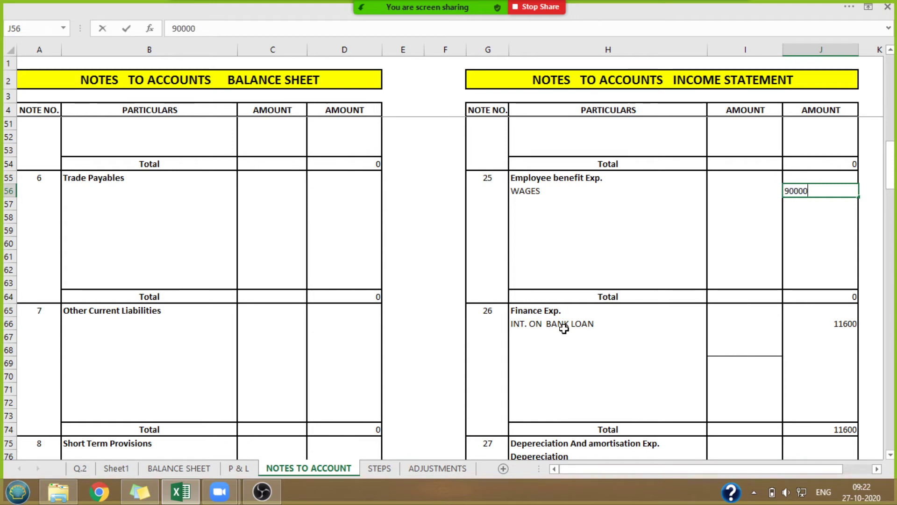
# Look up consumables in the Q.2 trial balance and add a "COSUMABLES" line under note 28, Other Exp.
pyautogui.click(441, 240)
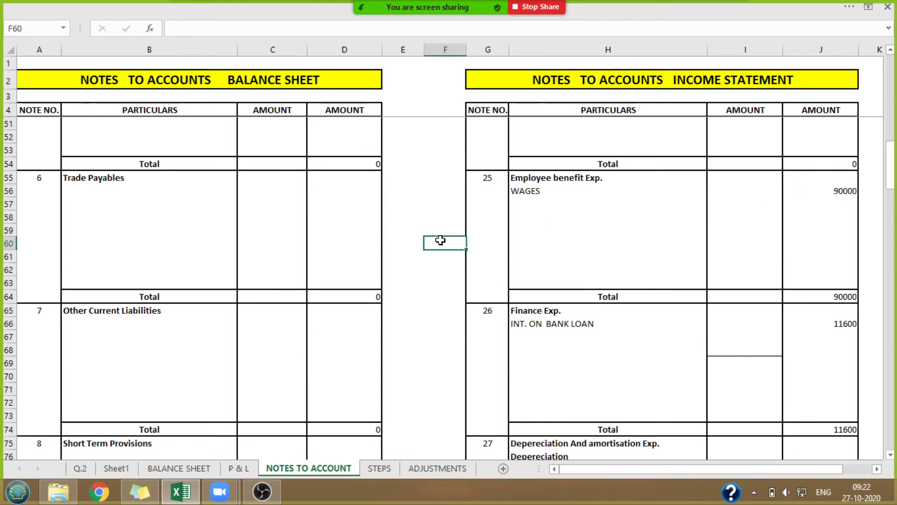
pyautogui.click(74, 471)
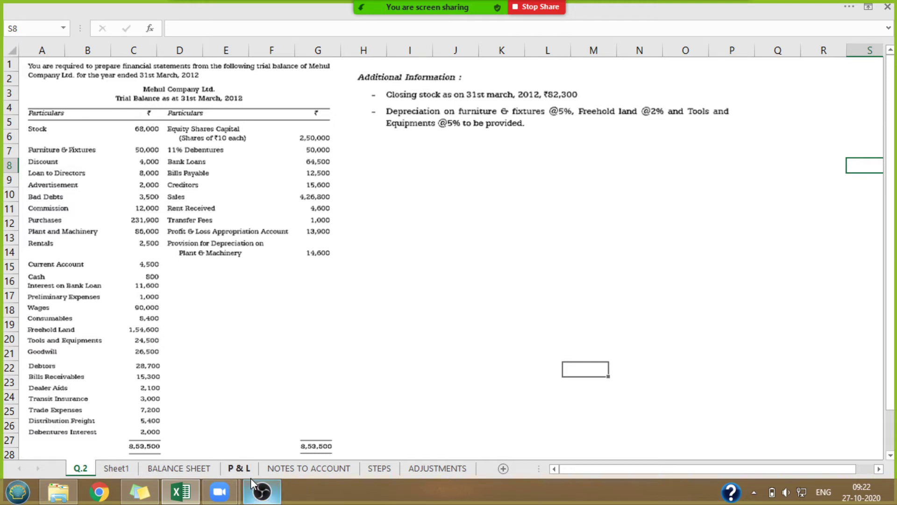
pyautogui.click(301, 467)
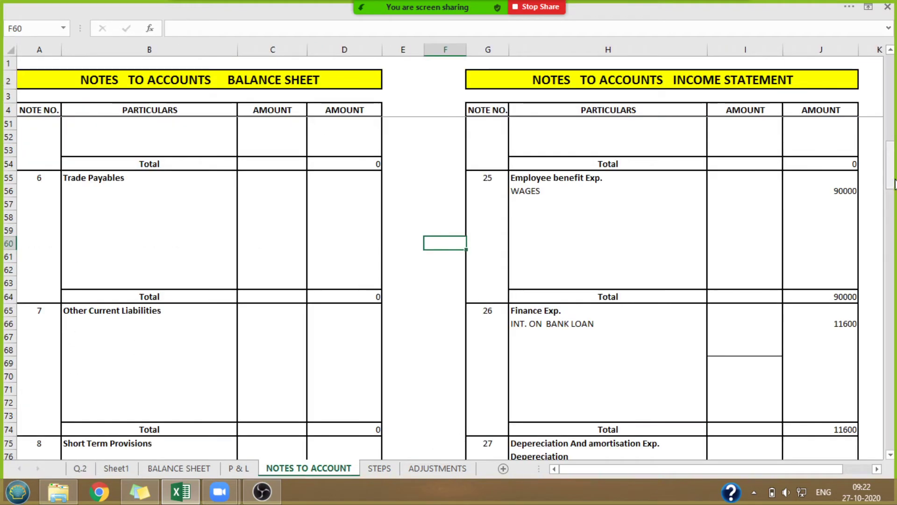
pyautogui.moveTo(892, 173); pyautogui.dragTo(892, 224)
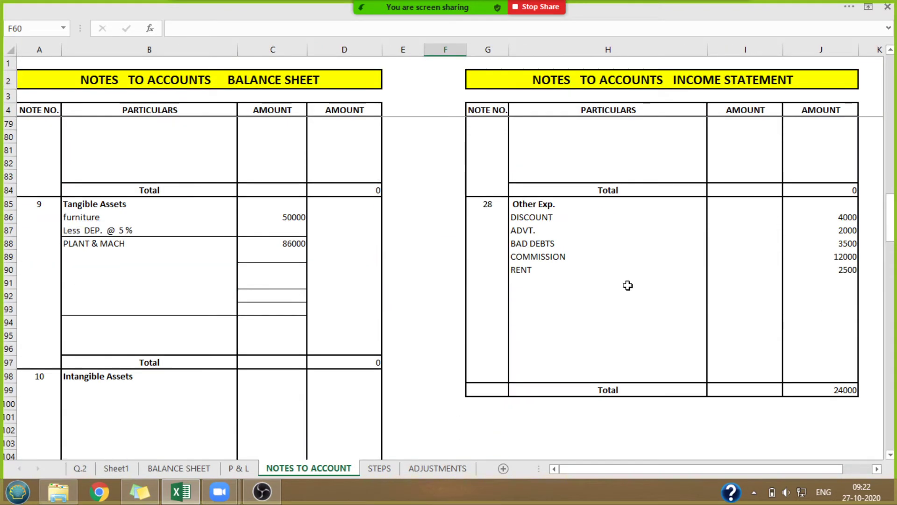
pyautogui.click(521, 280)
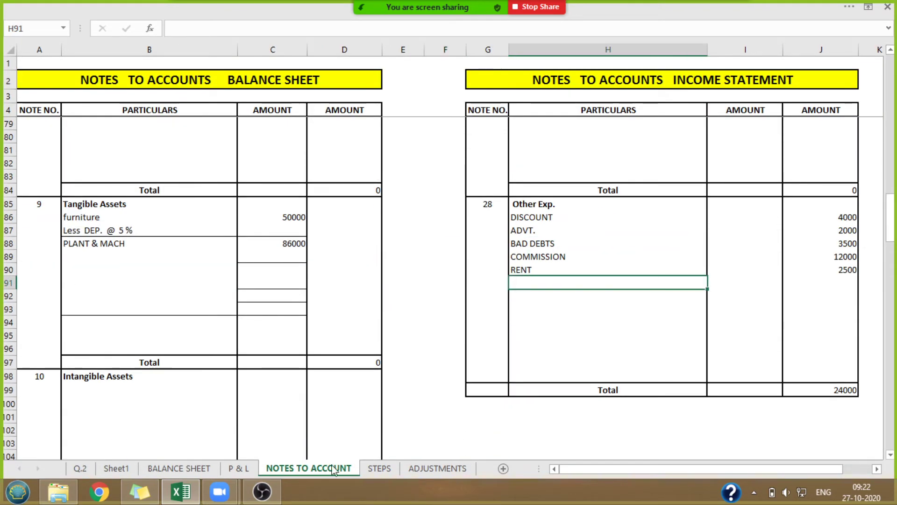
pyautogui.click(79, 469)
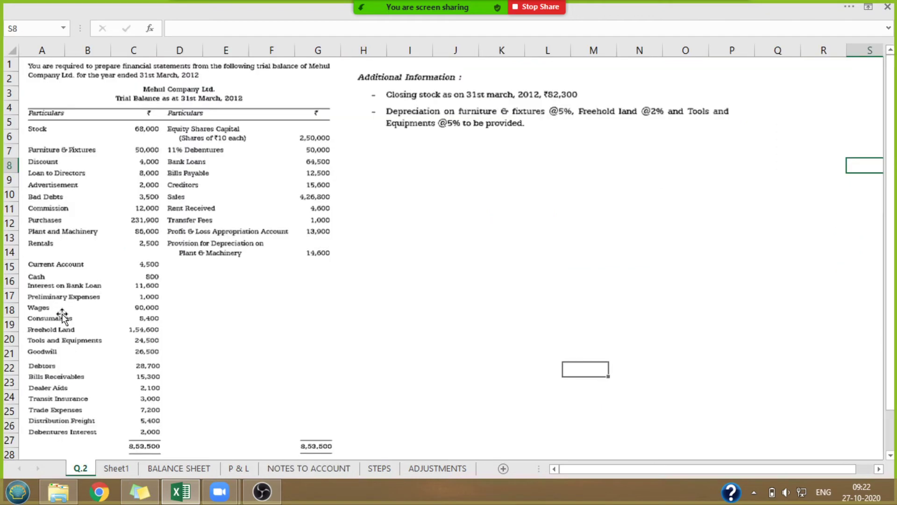
pyautogui.click(300, 469)
pyautogui.write('CO')
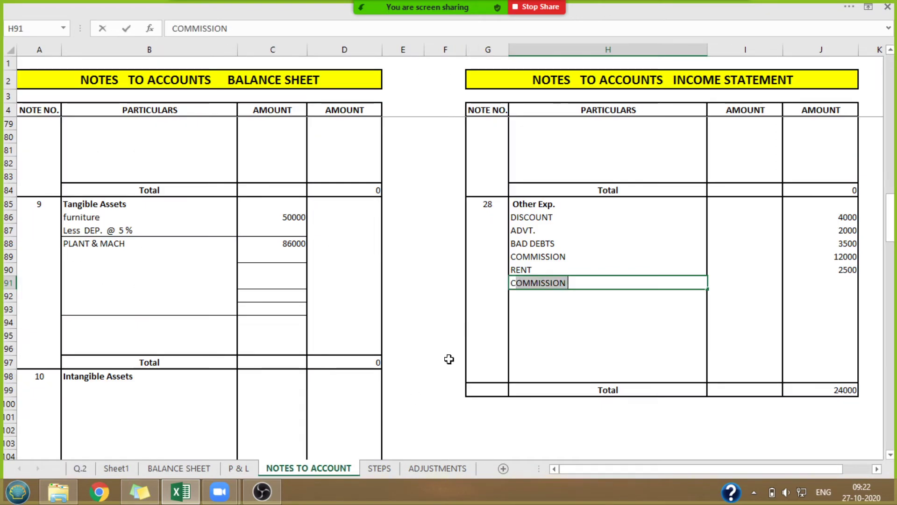
pyautogui.write('SUMABK')
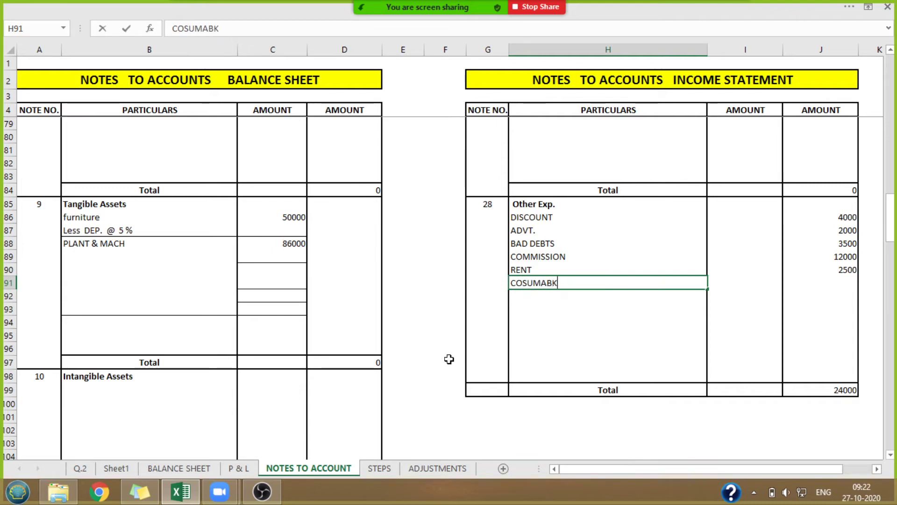
# Enter 8400 in the outer amount column for COSUMABLES under Other Exp.
pyautogui.press('Tab')
pyautogui.press('Tab')
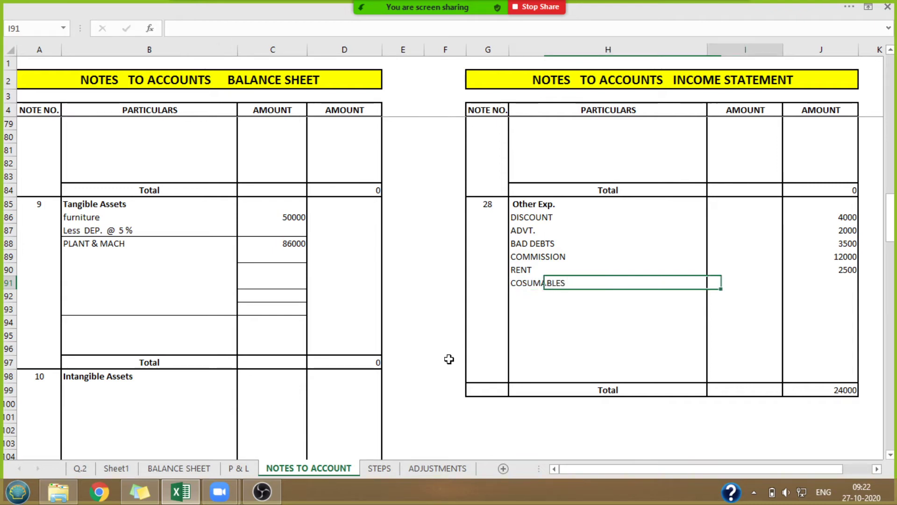
pyautogui.write('8400')
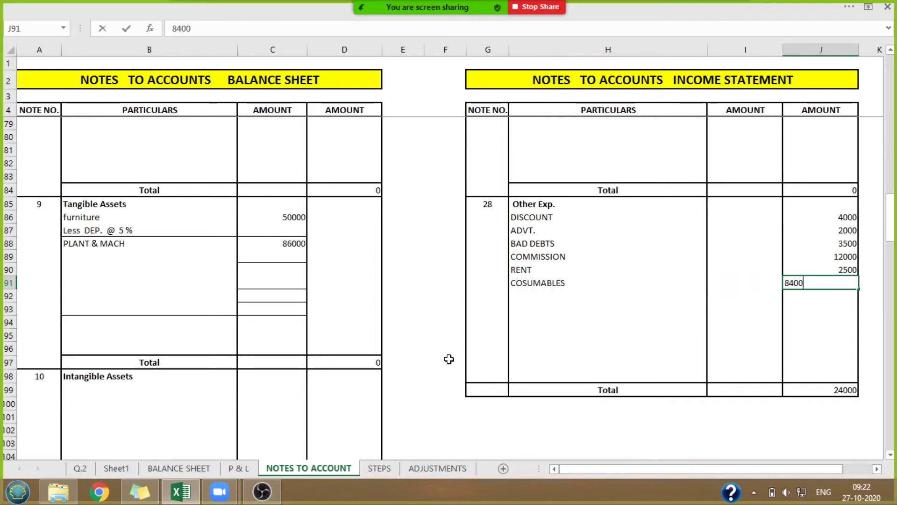
pyautogui.click(448, 408)
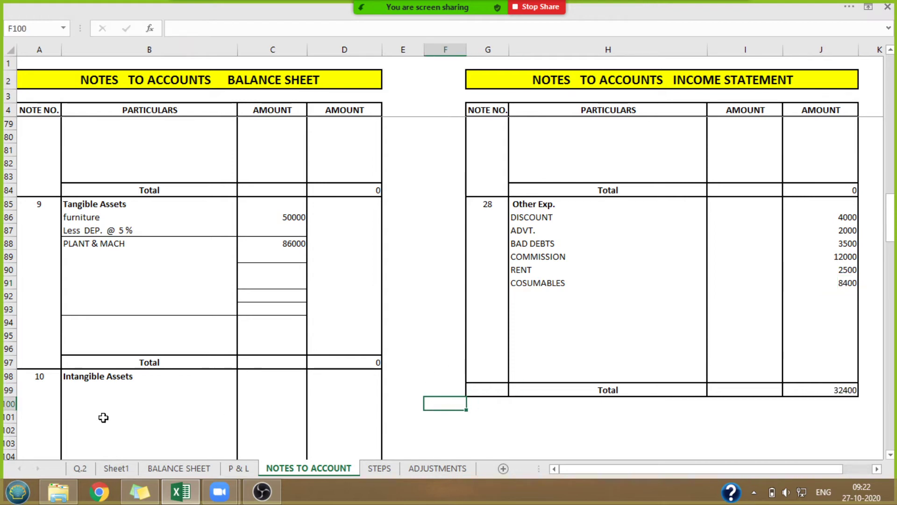
# Look up freehold land in Q.2 and add a "LAND" line with 154600 in the inner amount column under note 9, Tangible Assets.
pyautogui.click(81, 469)
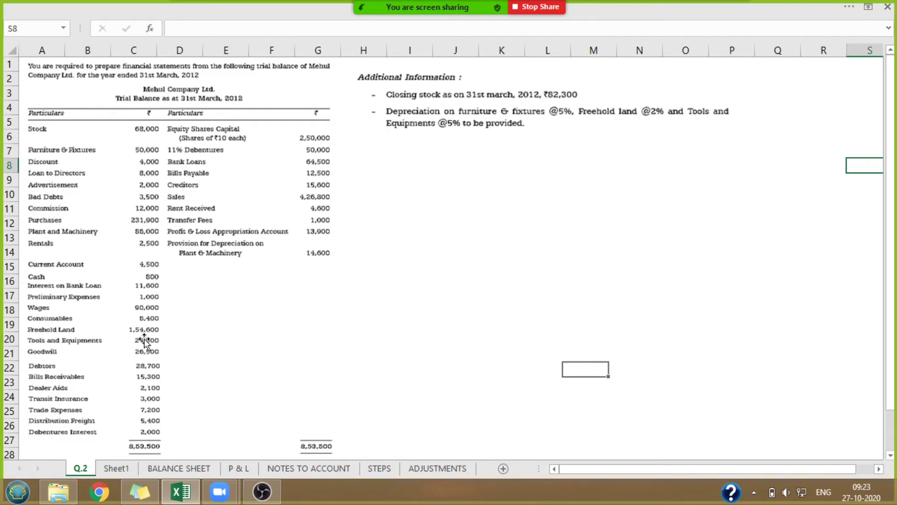
pyautogui.click(282, 469)
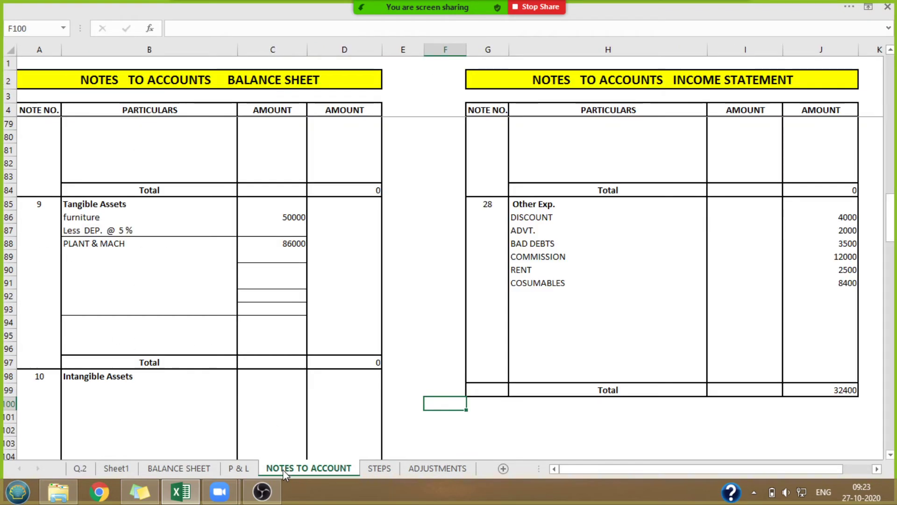
pyautogui.click(72, 269)
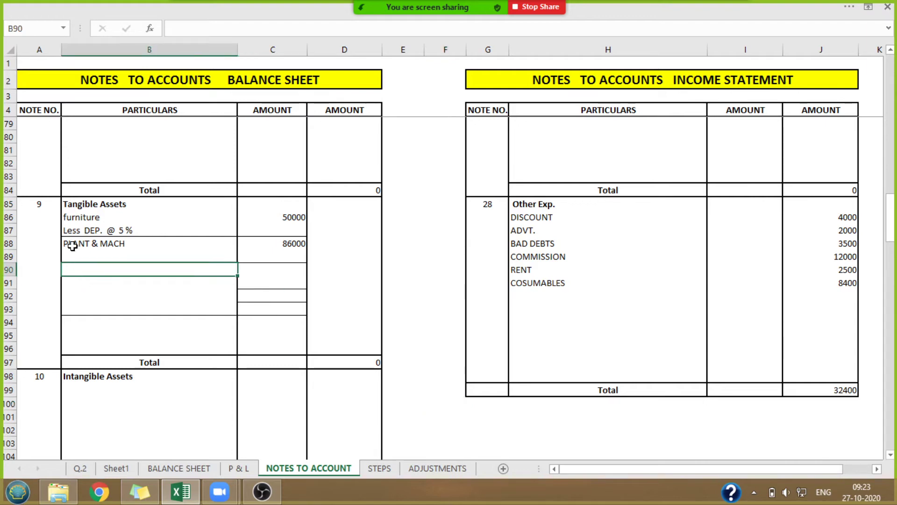
pyautogui.write('LAND')
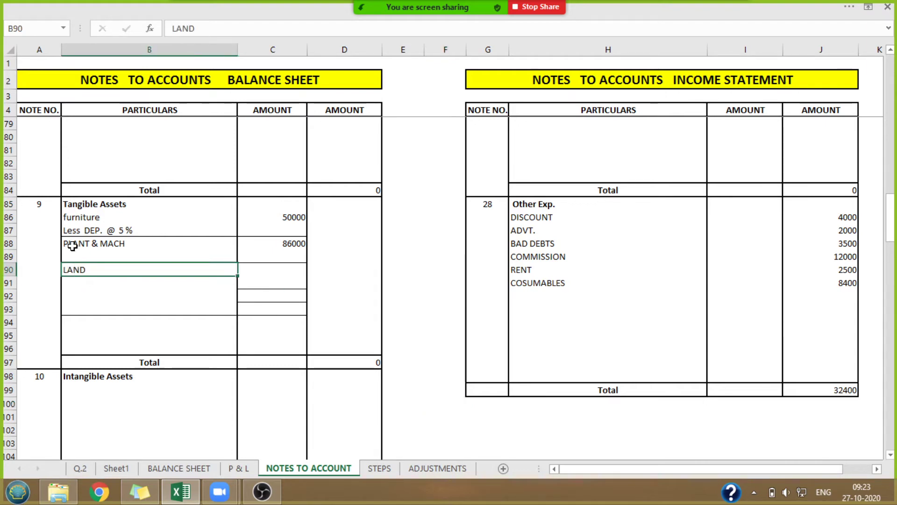
pyautogui.press('Tab')
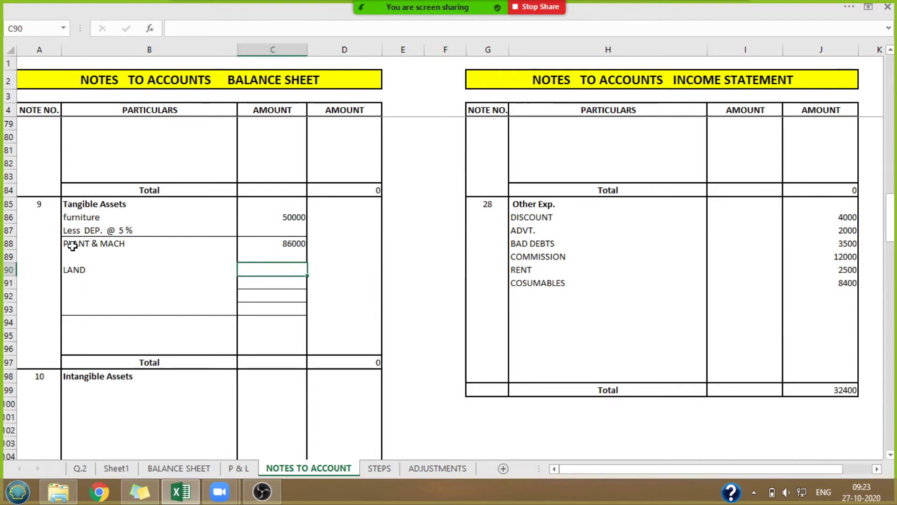
pyautogui.click(80, 468)
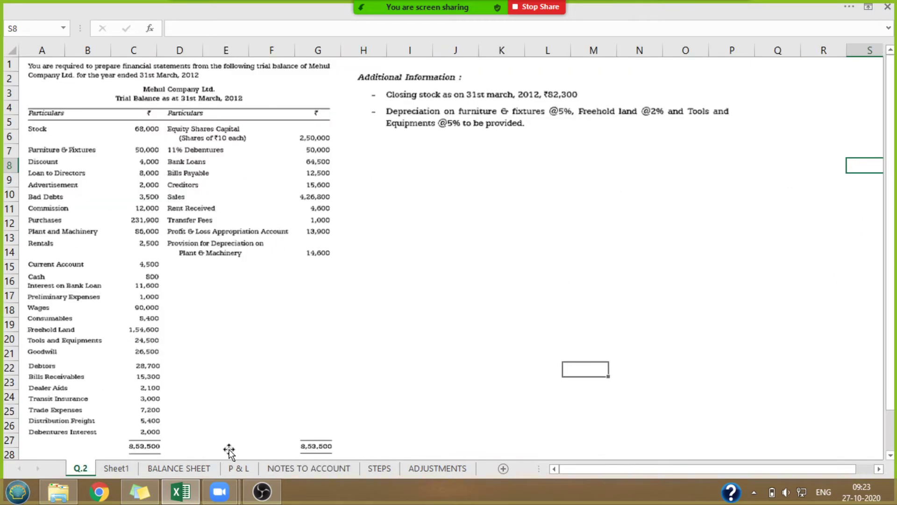
pyautogui.click(303, 468)
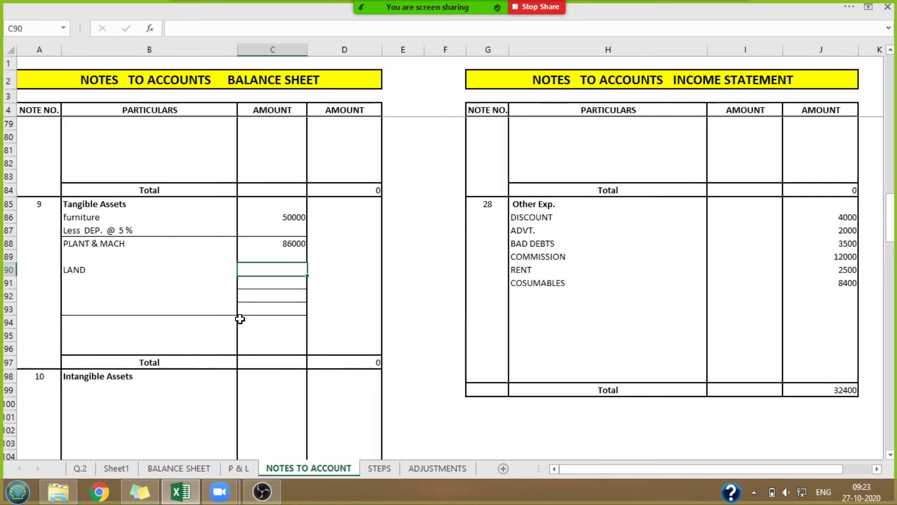
pyautogui.write('154600')
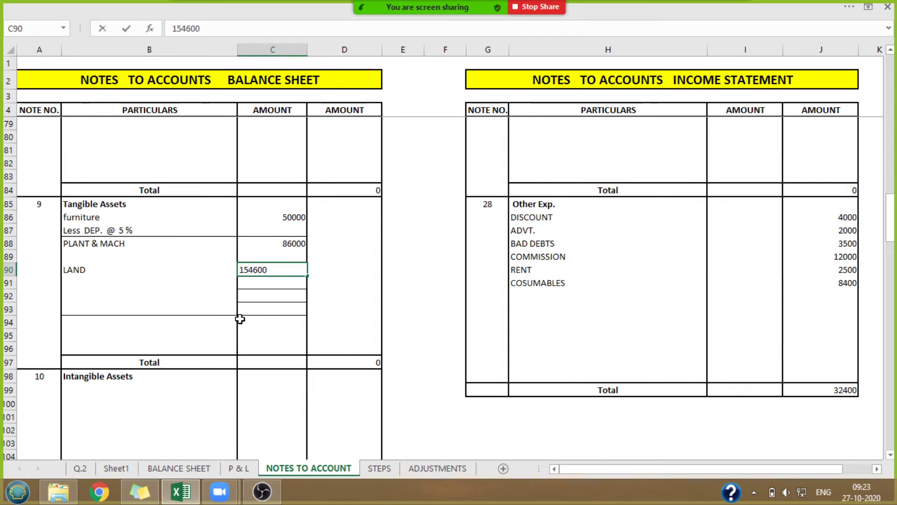
pyautogui.click(128, 288)
# Copy the furniture depreciation label to the row below LAND and change it to "Less DEP. @ 2 %".
pyautogui.click(65, 220)
pyautogui.click(69, 232)
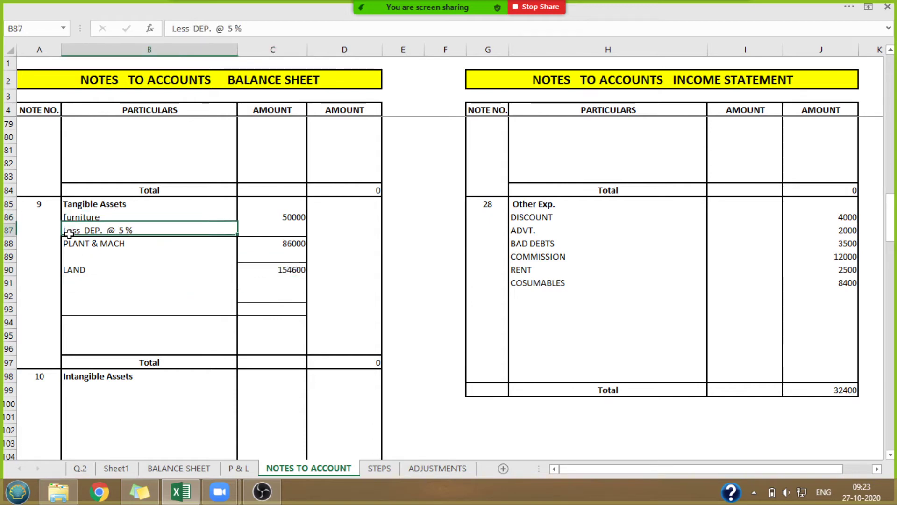
pyautogui.hotkey('ctrl', 'c')
pyautogui.click(80, 284)
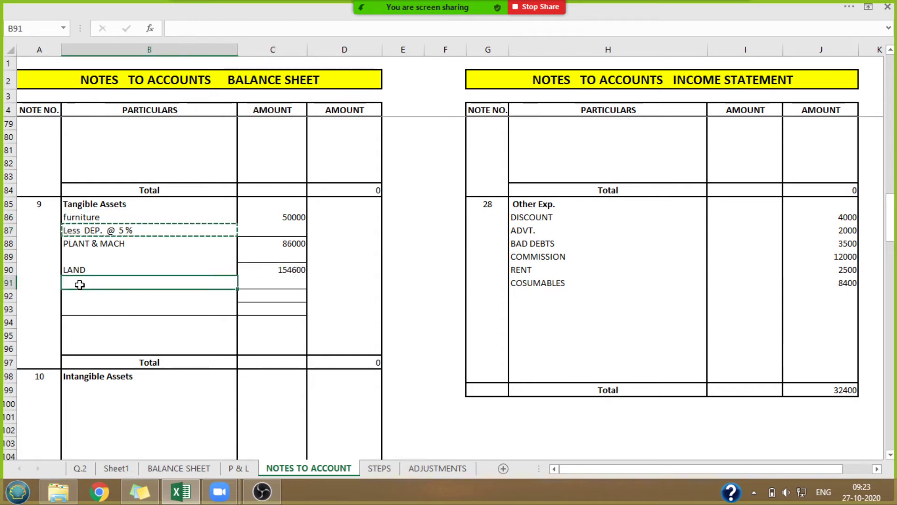
pyautogui.hotkey('ctrl', 'v')
pyautogui.doubleClick(127, 283)
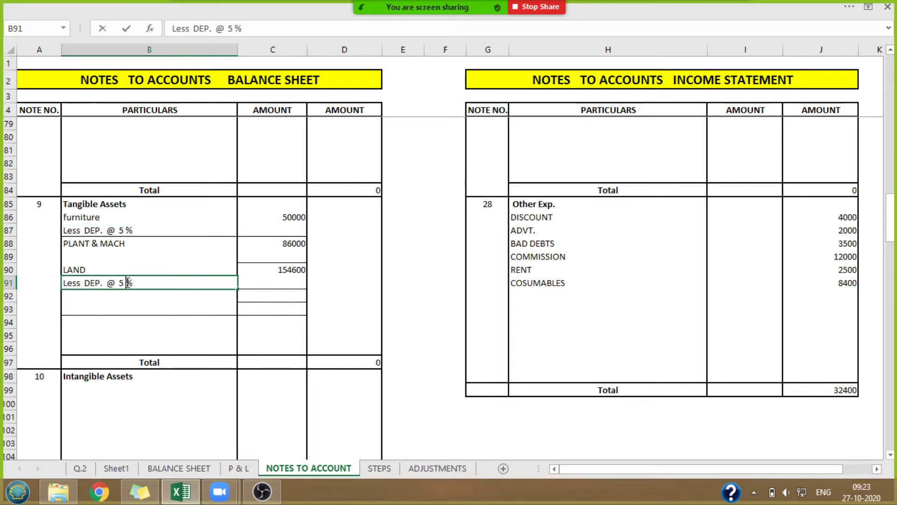
pyautogui.press('BackSpace')
pyautogui.write('2')
pyautogui.click(400, 322)
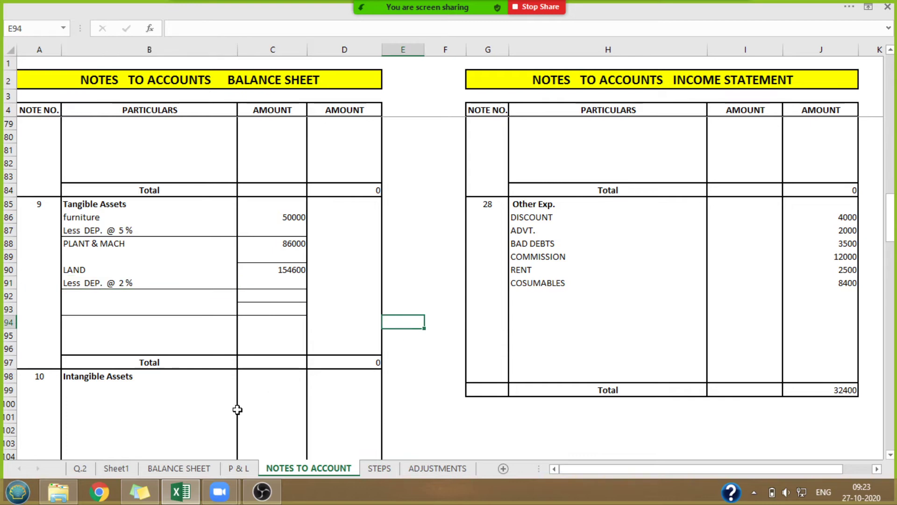
# Look up tools and equipments in Q.2 and add a "TOOLS & EQ." line with 24000 in the inner amount column under Tangible Assets.
pyautogui.click(88, 467)
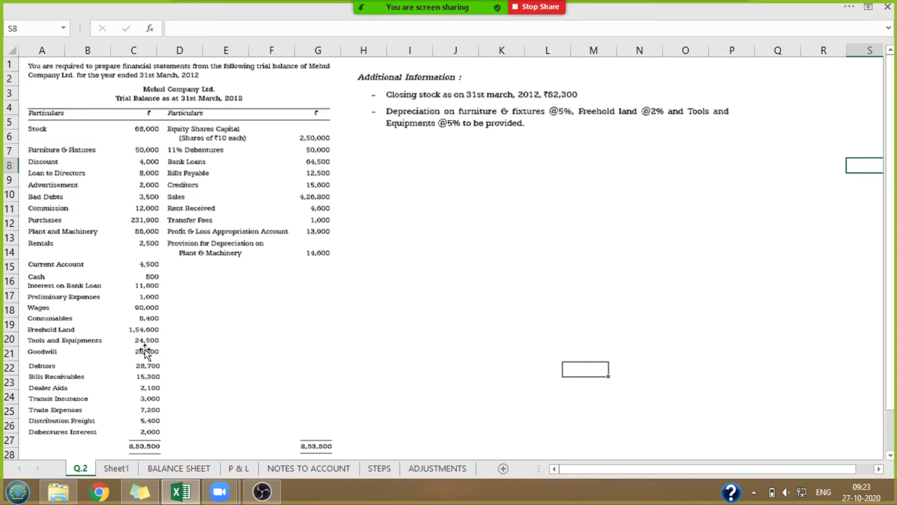
pyautogui.click(293, 469)
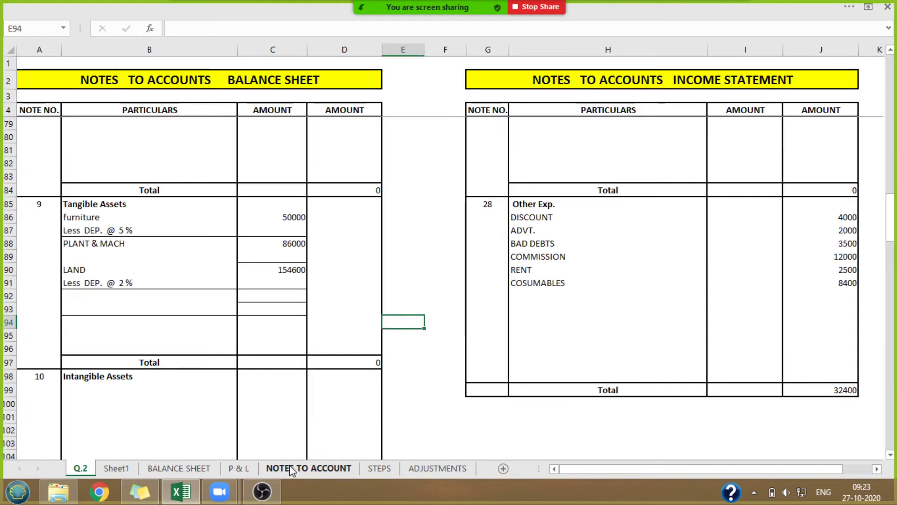
pyautogui.click(79, 305)
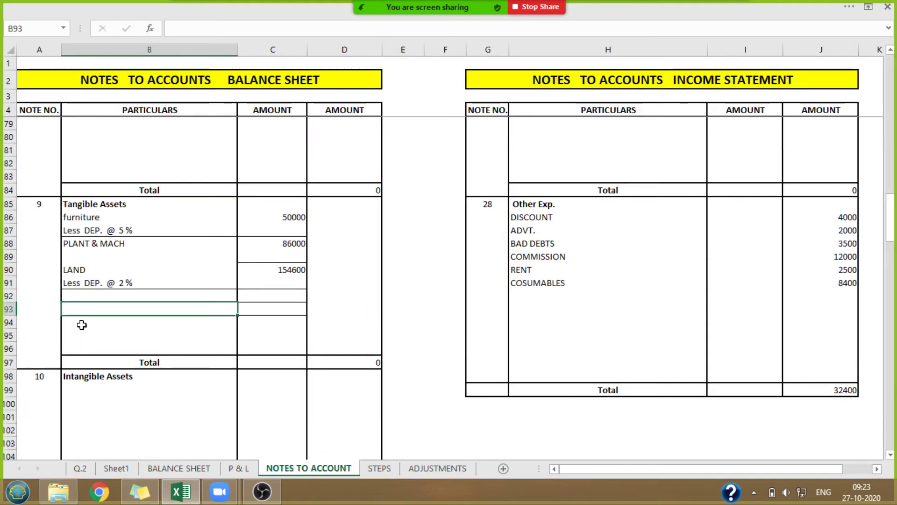
pyautogui.click(76, 296)
pyautogui.write('TOOLS')
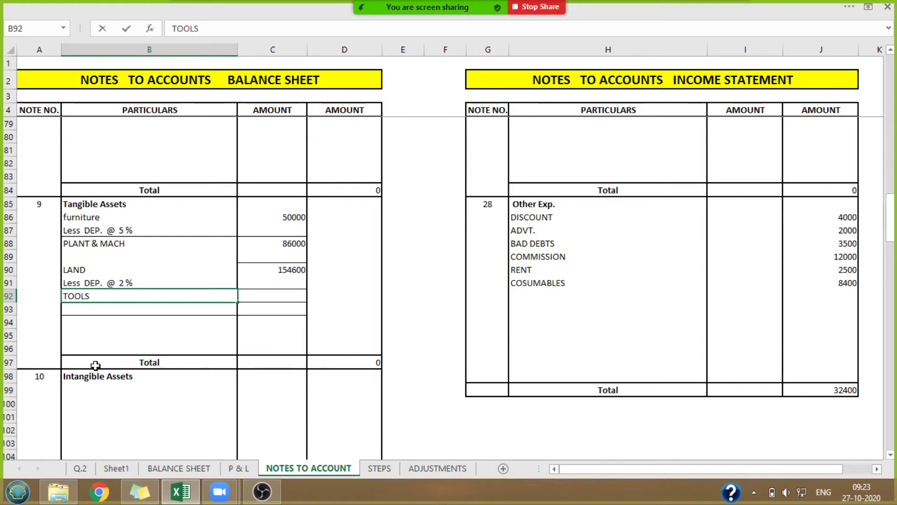
pyautogui.write(' & EQ.')
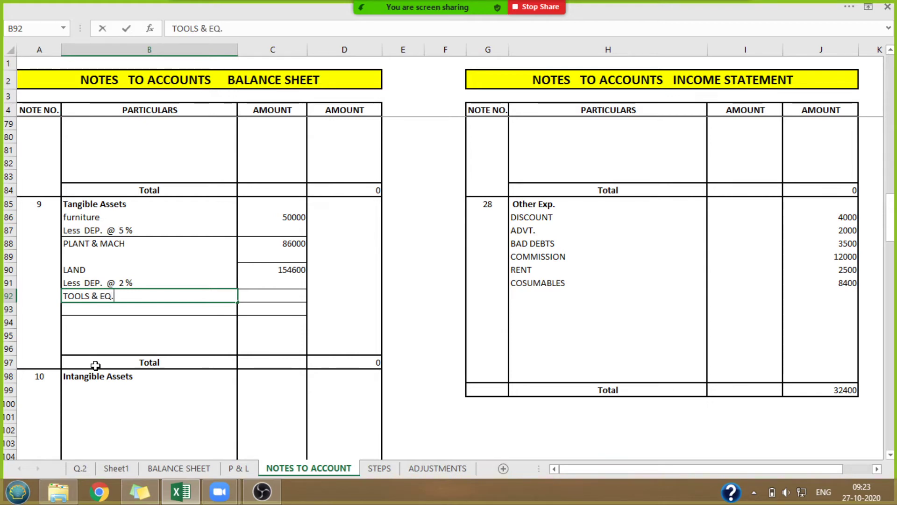
pyautogui.press('Right')
pyautogui.write('2')
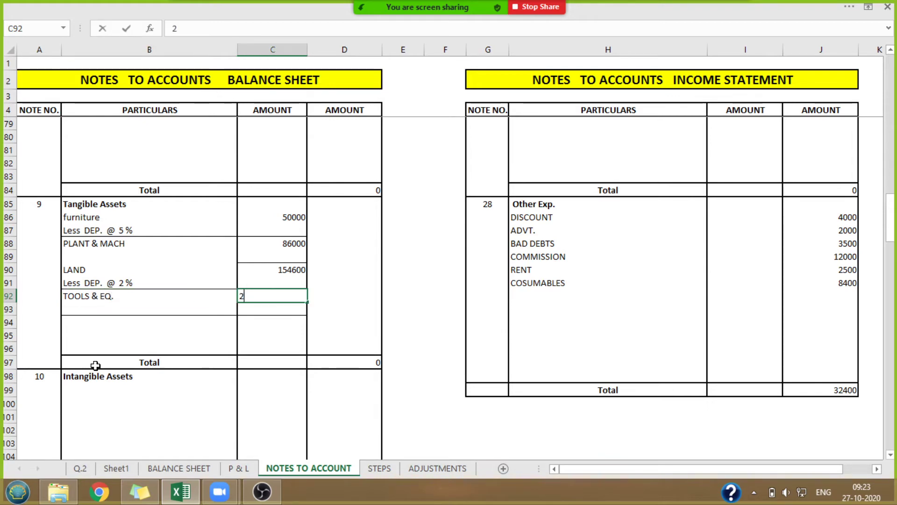
pyautogui.write('4000')
pyautogui.click(117, 337)
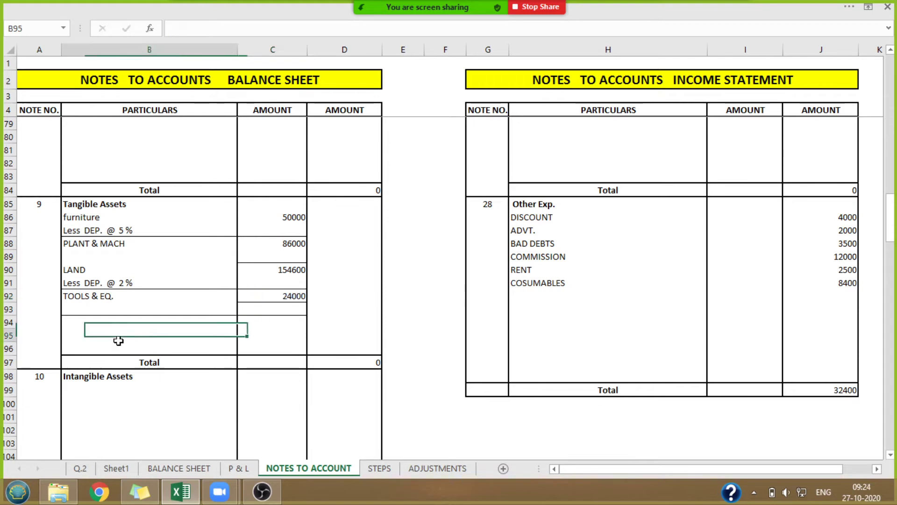
# Check the tools and equipments figure in the Q.2 trial balance and correct the TOOLS & EQ. amount to 24500.
pyautogui.click(80, 468)
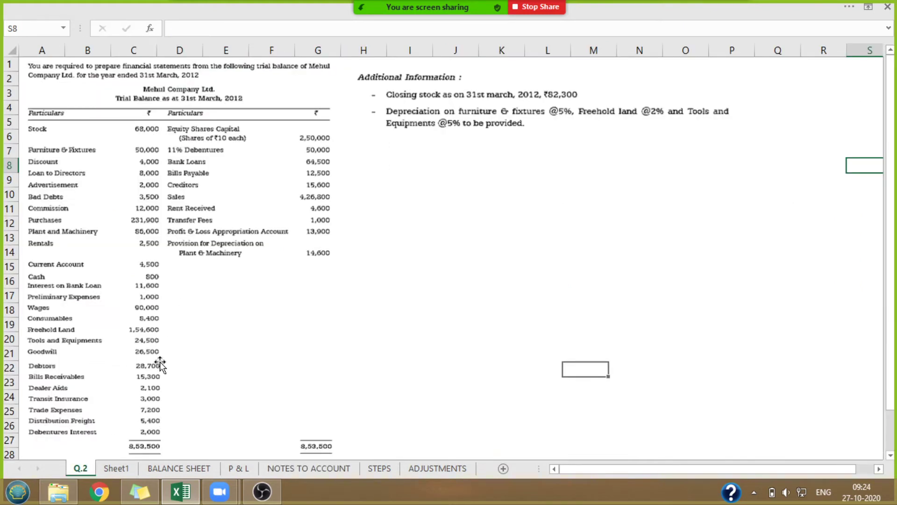
pyautogui.click(301, 467)
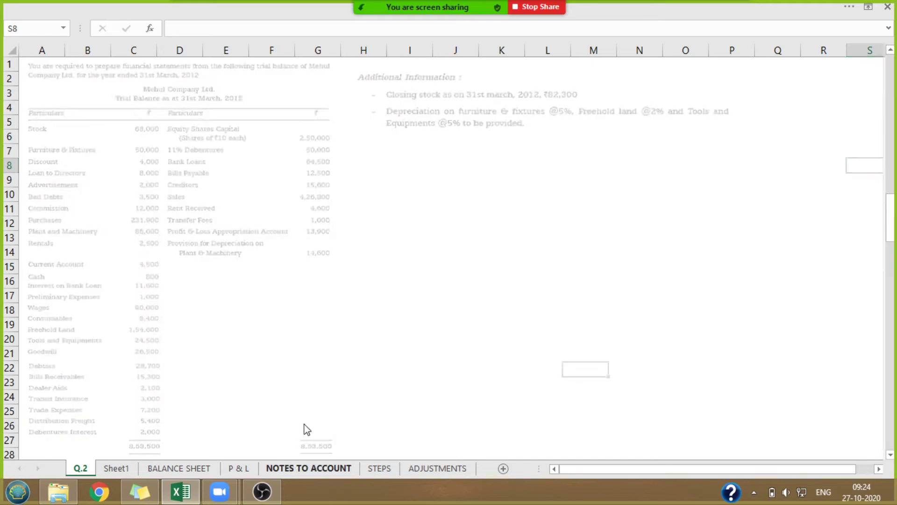
pyautogui.click(297, 298)
pyautogui.click(297, 297)
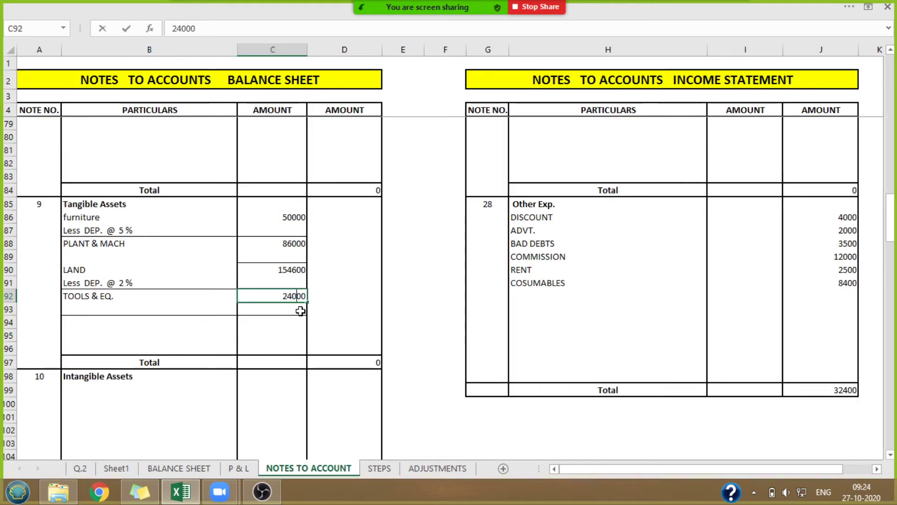
pyautogui.press('BackSpace')
pyautogui.write('5')
pyautogui.click(340, 309)
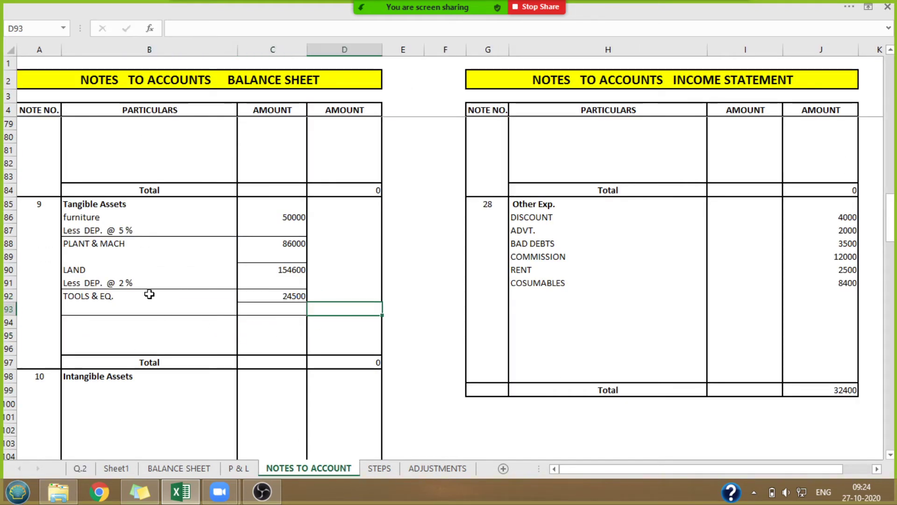
# Copy the furniture depreciation label "Less DEP. @ 5 %" to the row below TOOLS & EQ. under Tangible Assets.
pyautogui.click(93, 230)
pyautogui.hotkey('ctrl', 'c')
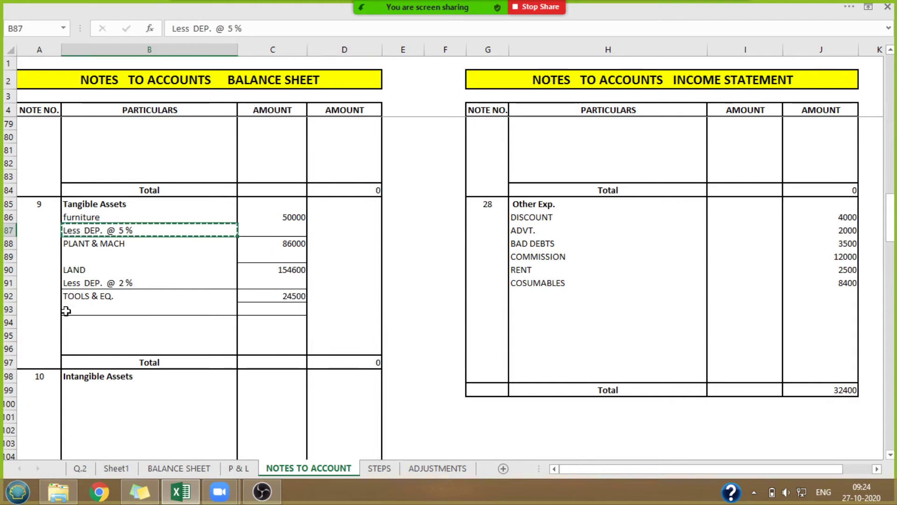
pyautogui.click(66, 310)
pyautogui.hotkey('ctrl', 'v')
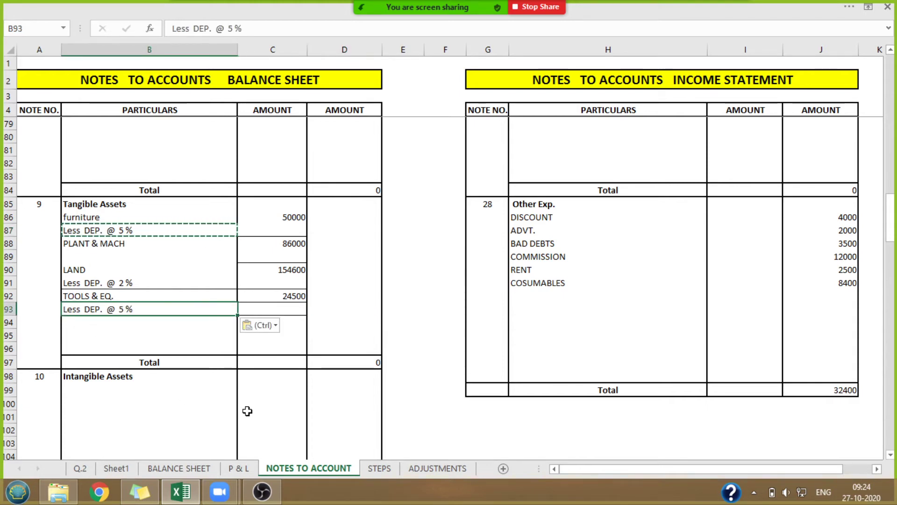
pyautogui.click(466, 445)
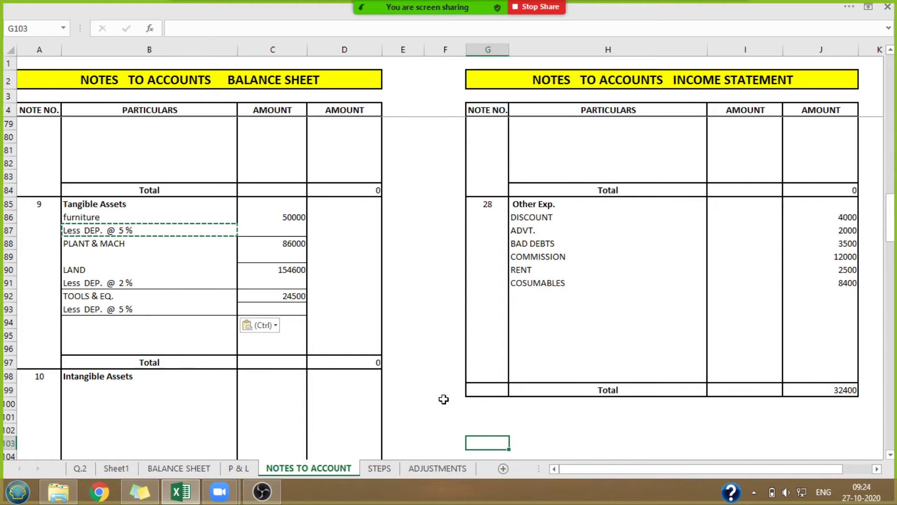
pyautogui.click(446, 415)
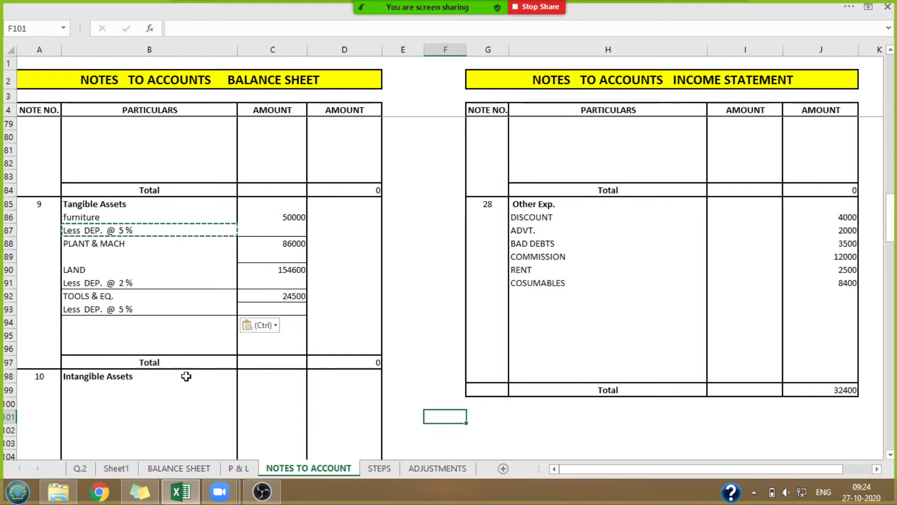
pyautogui.click(174, 363)
pyautogui.click(275, 309)
pyautogui.click(276, 297)
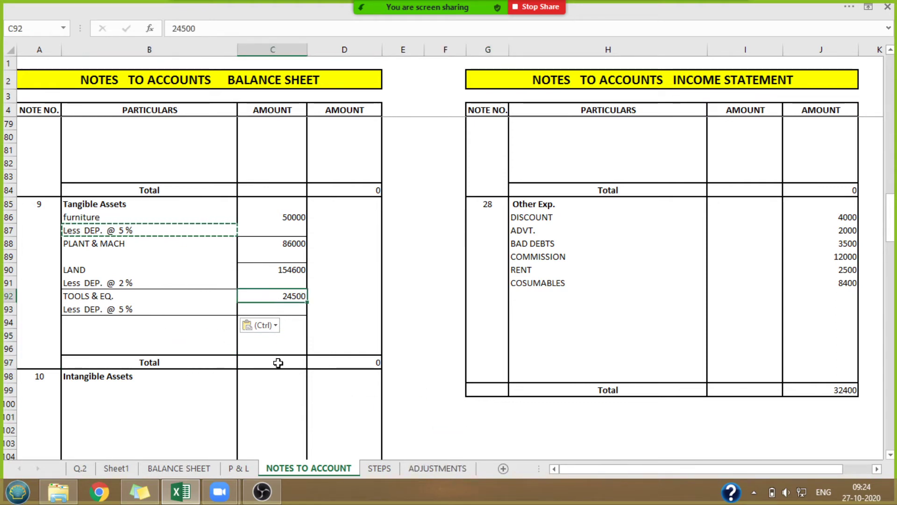
pyautogui.press('alt')
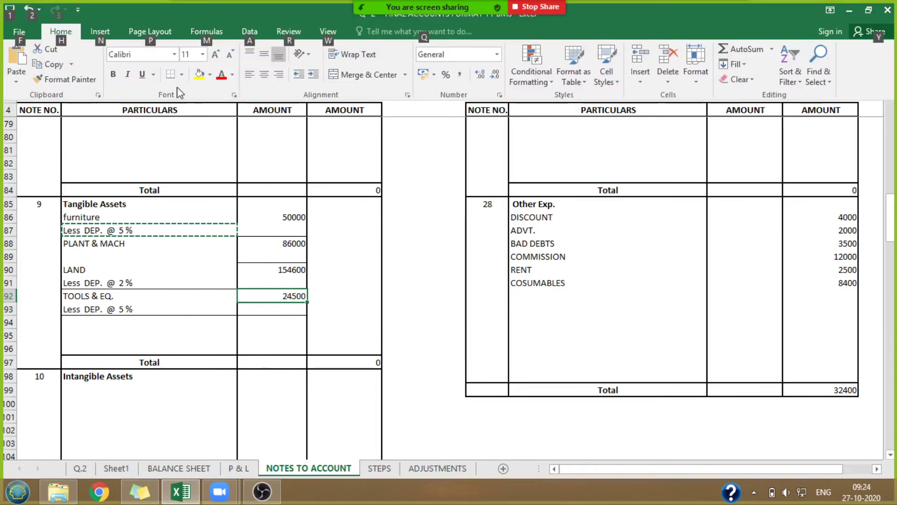
pyautogui.hotkey('ctrl', 'v')
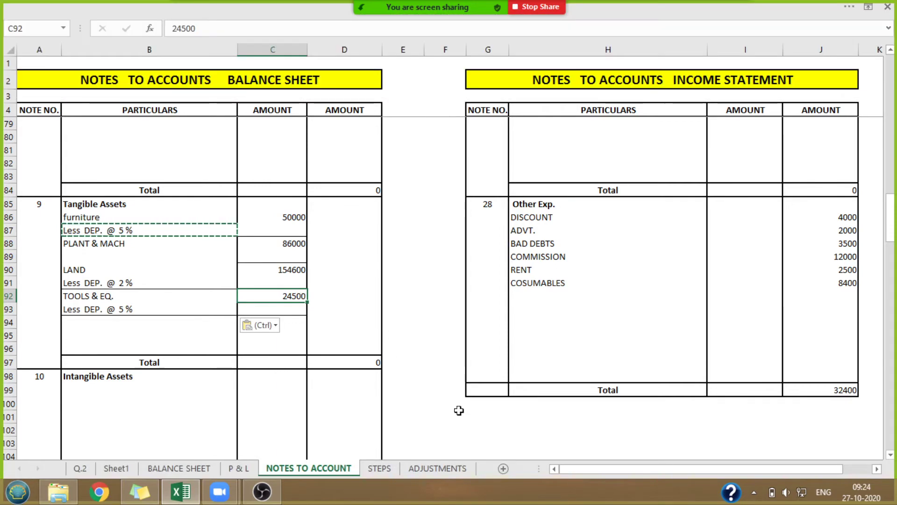
# Look up the next trial balance item in Q.2 and add a "GOODWILL" line under note 10, Intangible Assets.
pyautogui.click(82, 471)
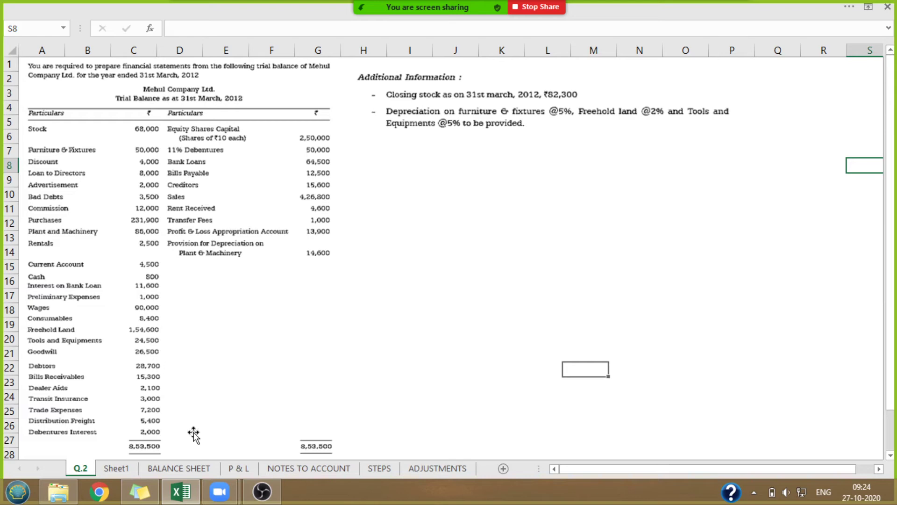
pyautogui.click(297, 469)
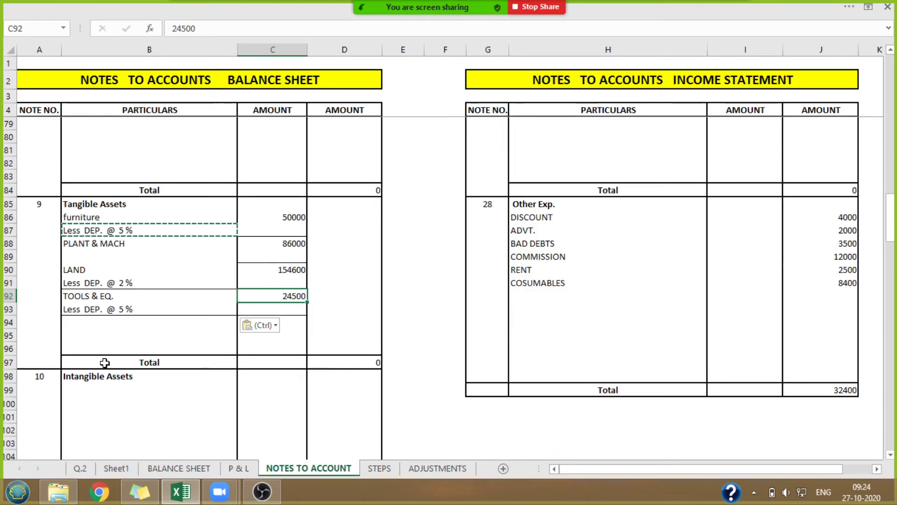
pyautogui.click(75, 388)
pyautogui.write('G')
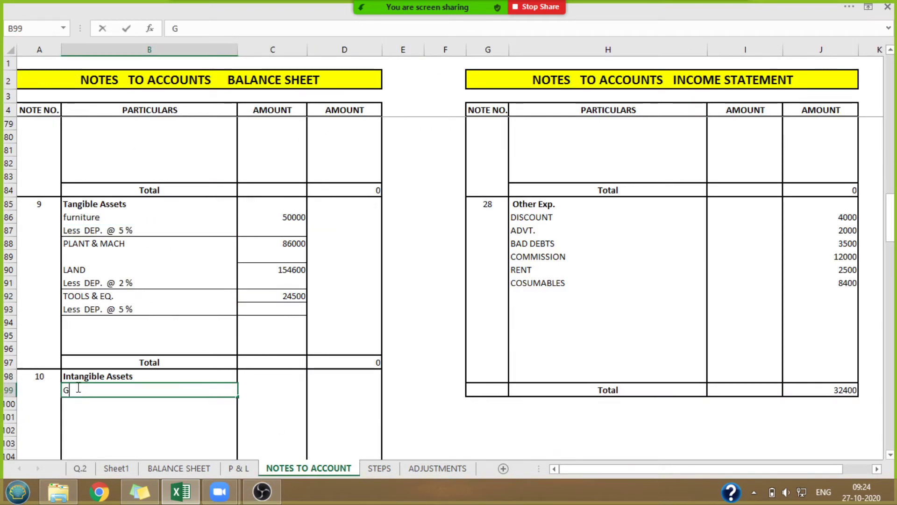
pyautogui.write('OODWILL')
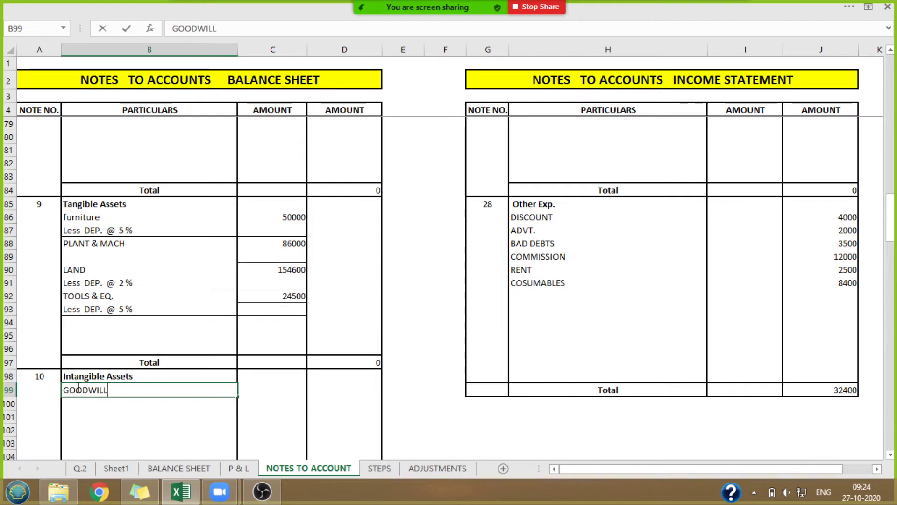
pyautogui.press('Tab')
pyautogui.press('Tab')
# Look up the goodwill figure in Q.2 and enter 26500 in the outer amount column of the GOODWILL line.
pyautogui.click(86, 474)
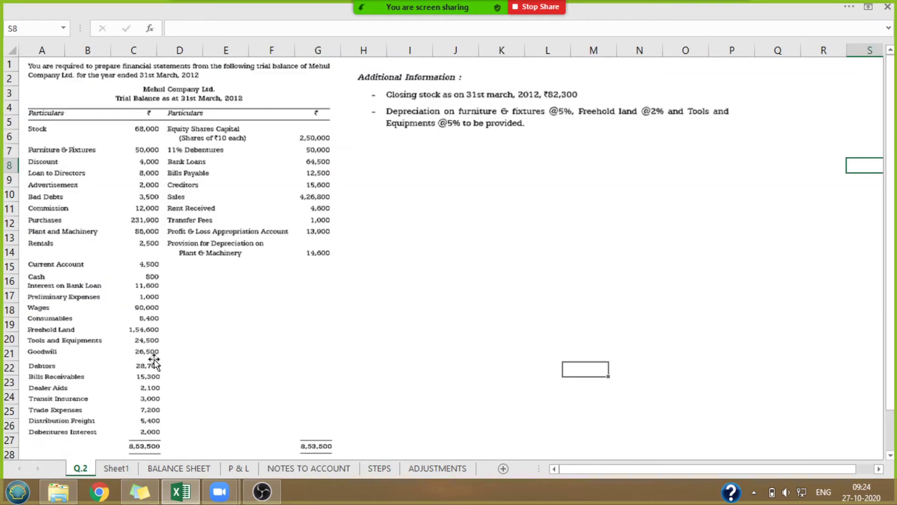
pyautogui.click(281, 467)
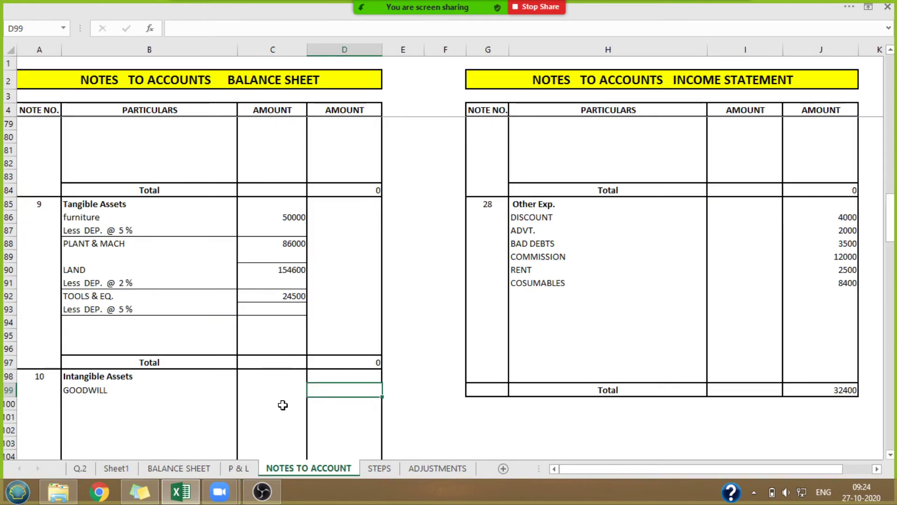
pyautogui.write('2600')
pyautogui.press('BackSpace')
pyautogui.press('BackSpace')
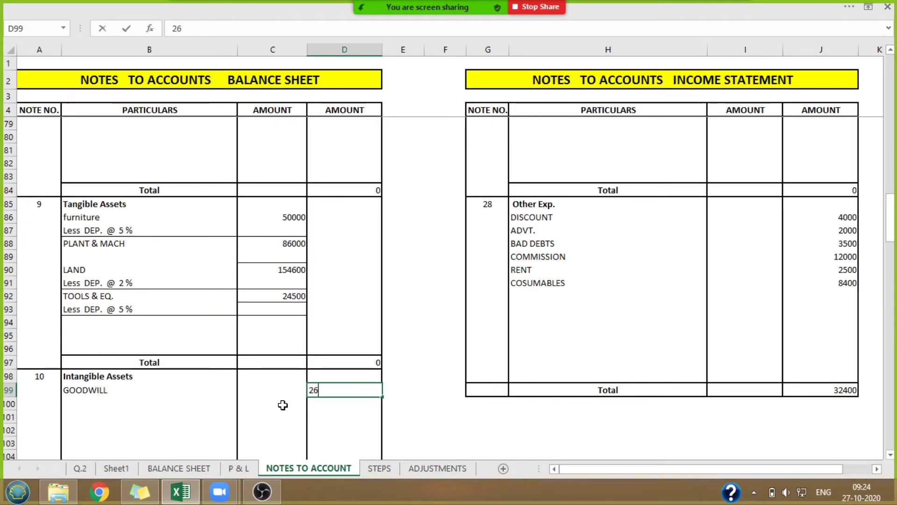
pyautogui.write('500')
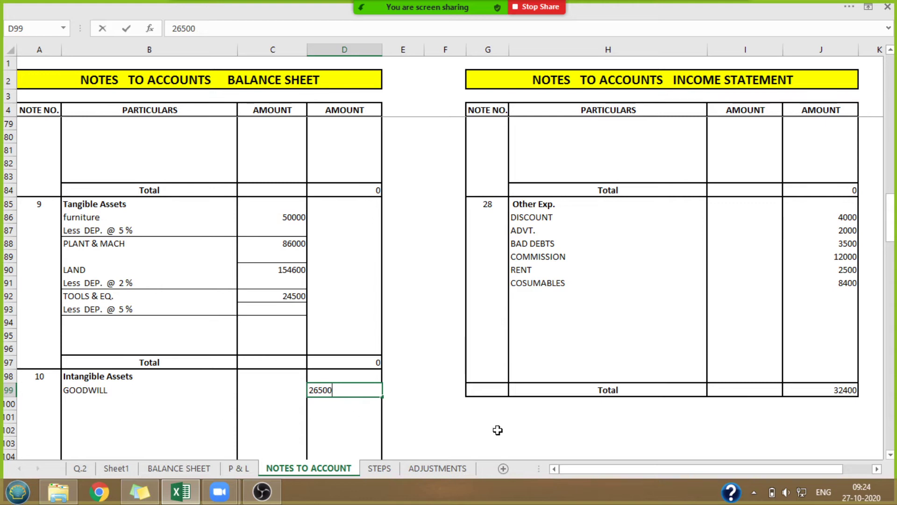
pyautogui.click(462, 424)
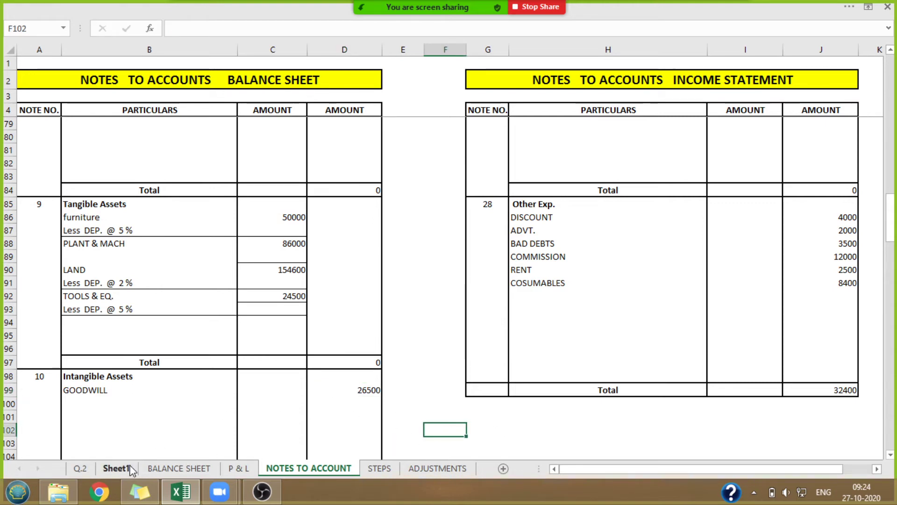
# Find the trade receivables note number in the Balance Sheet and add a "DEBTORS" line under note 16, Trade Receivables.
pyautogui.click(84, 469)
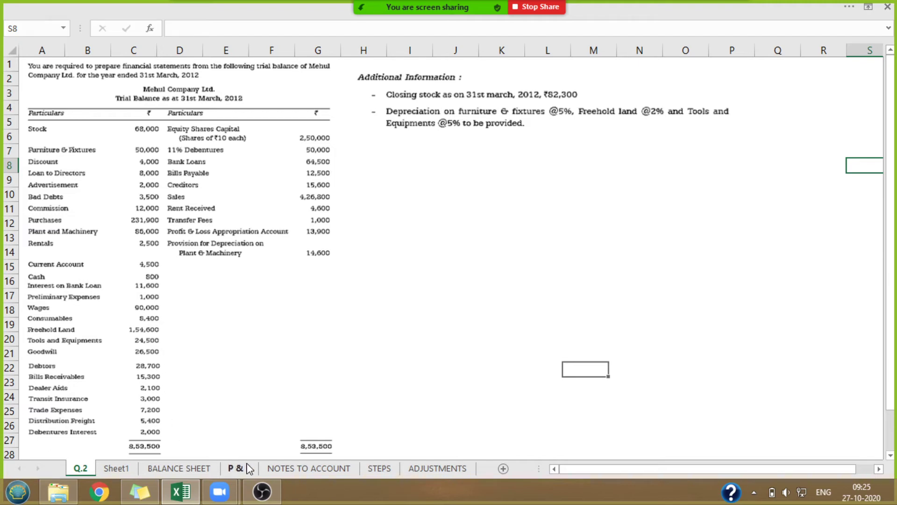
pyautogui.click(179, 469)
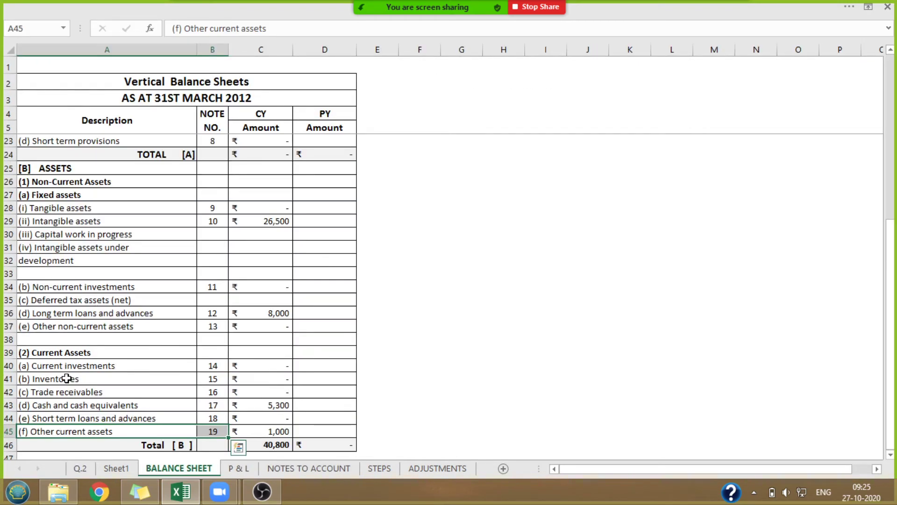
pyautogui.click(68, 379)
pyautogui.click(66, 392)
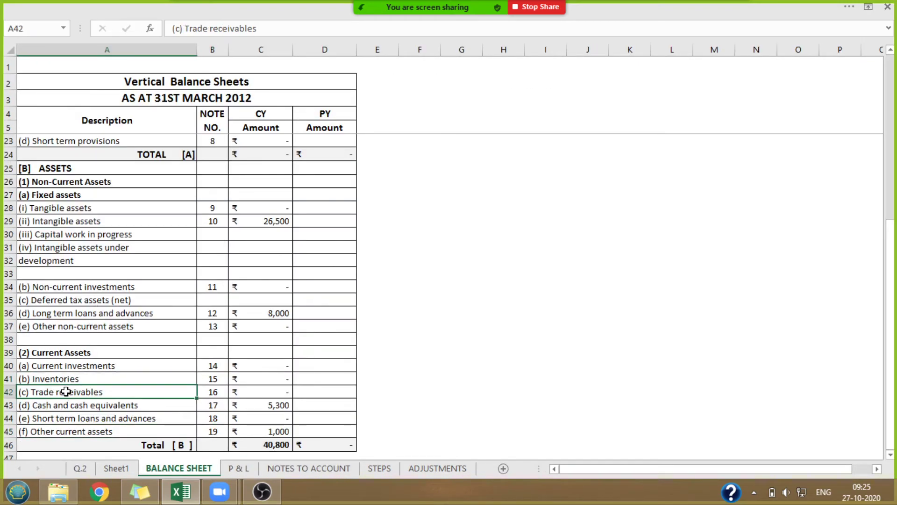
pyautogui.click(219, 395)
pyautogui.click(287, 470)
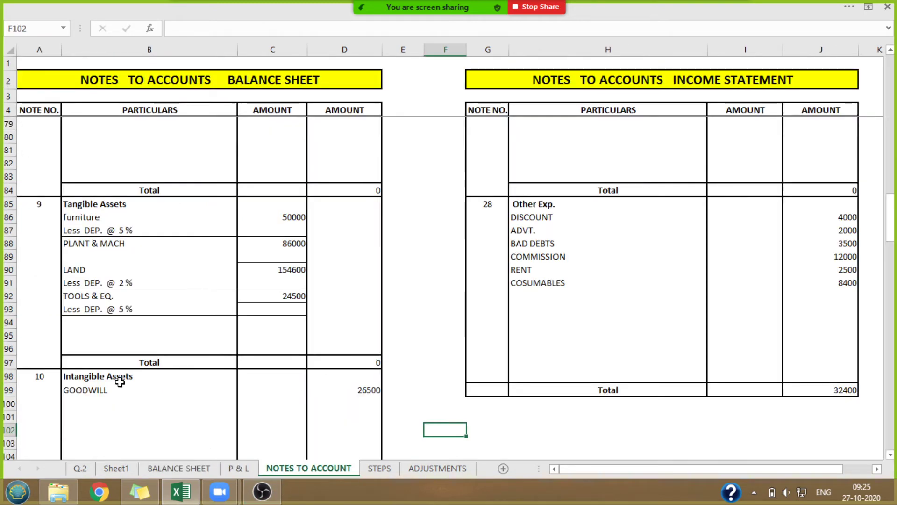
pyautogui.moveTo(890, 236); pyautogui.dragTo(890, 369)
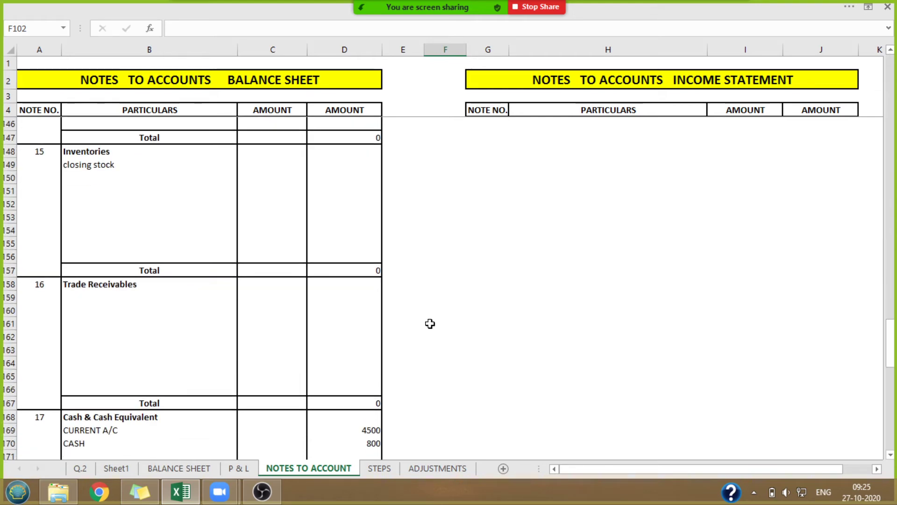
pyautogui.click(75, 298)
pyautogui.doubleClick(75, 297)
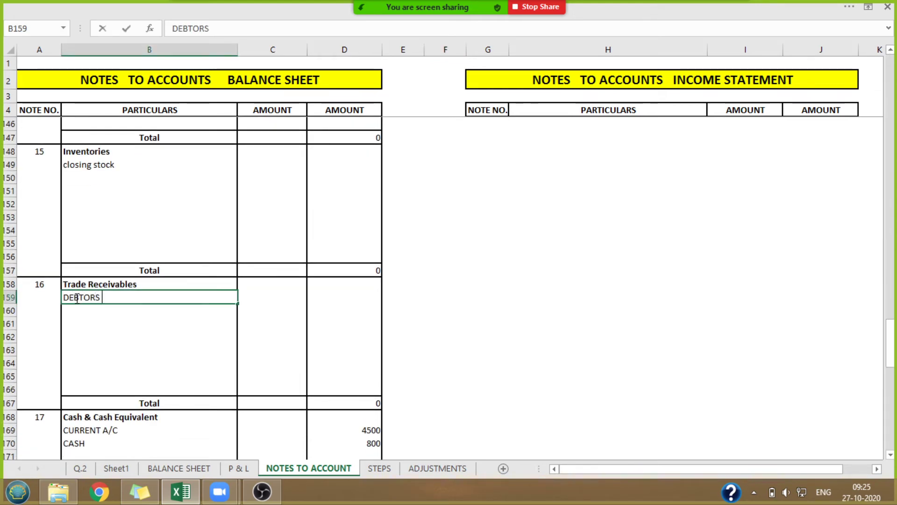
pyautogui.write('DEBTORS')
# Look up the debtors figure in Q.2 and enter 28700 in the outer amount column of the DEBTORS line.
pyautogui.click(88, 471)
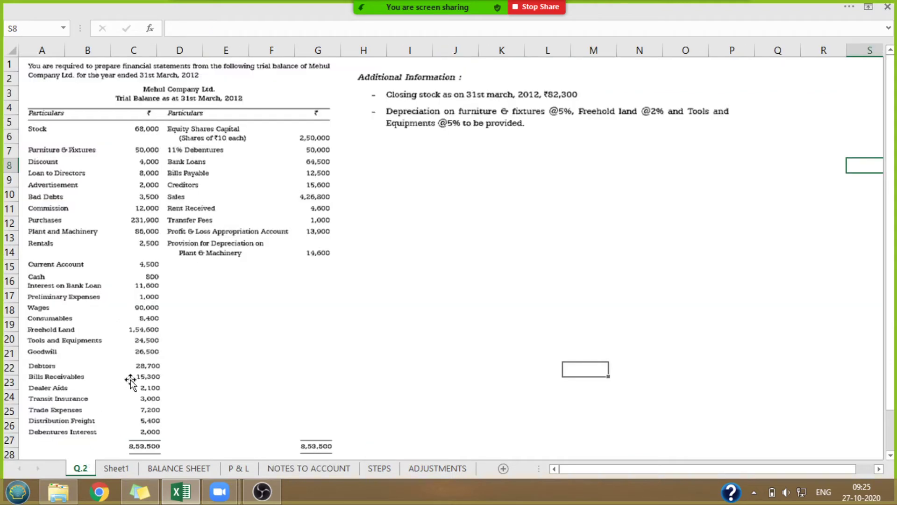
pyautogui.click(292, 470)
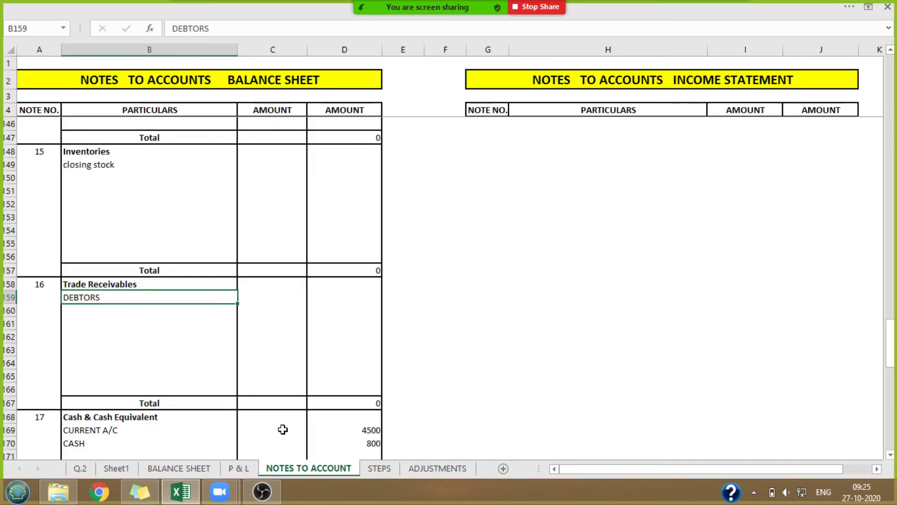
pyautogui.click(316, 293)
pyautogui.write('28700')
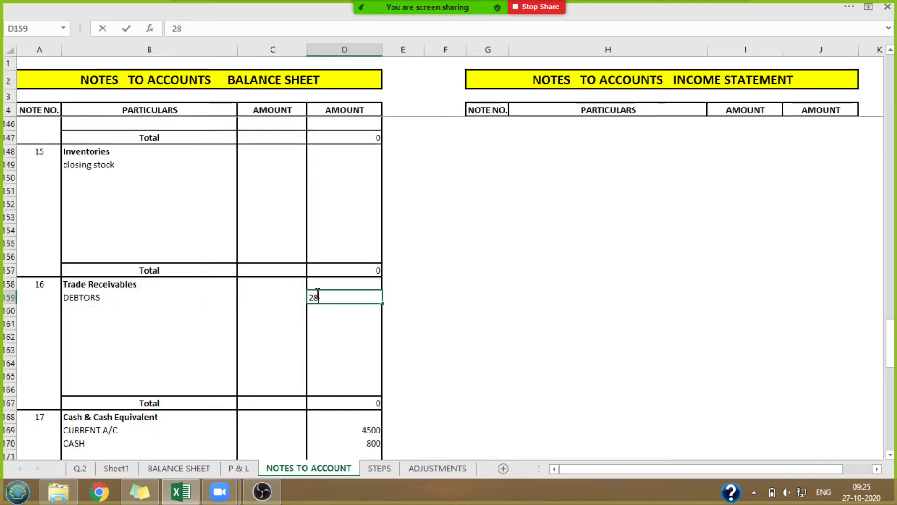
pyautogui.click(465, 293)
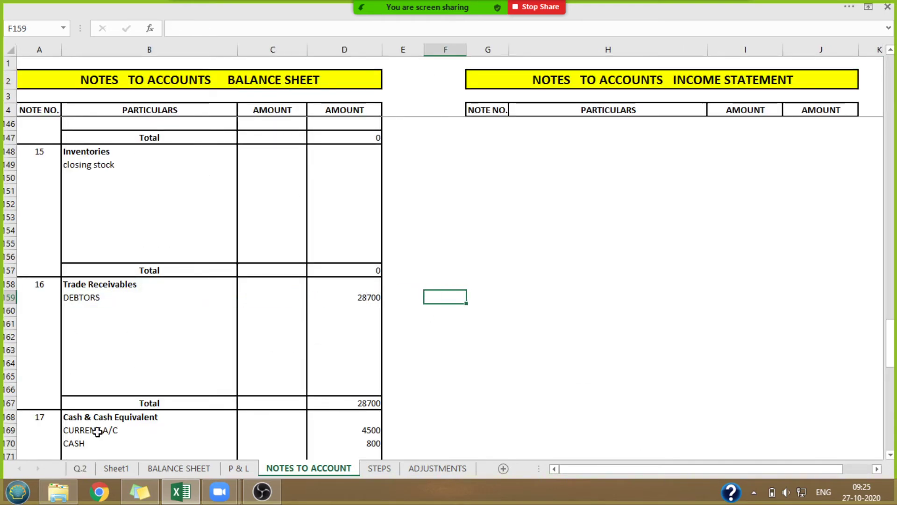
# Look up bills receivables in Q.2 and enter 15300 in the outer amount column below the debtors amount.
pyautogui.click(85, 467)
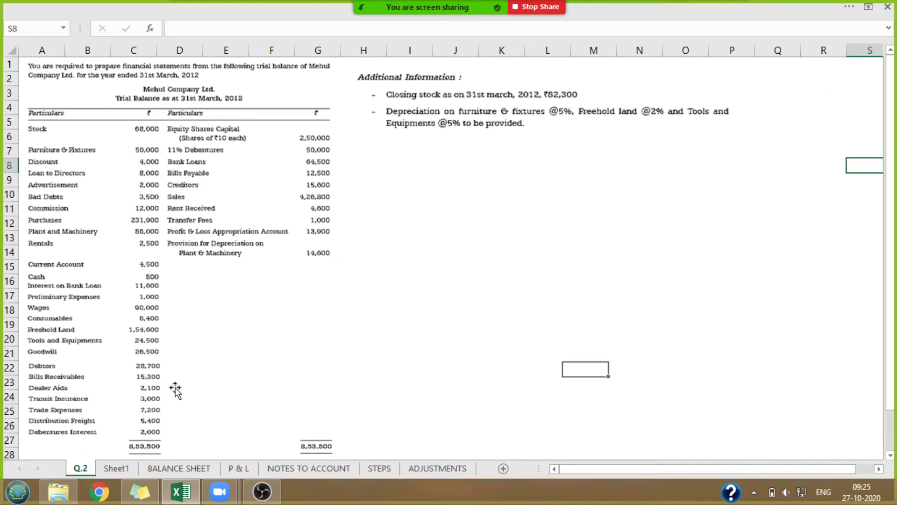
pyautogui.click(271, 468)
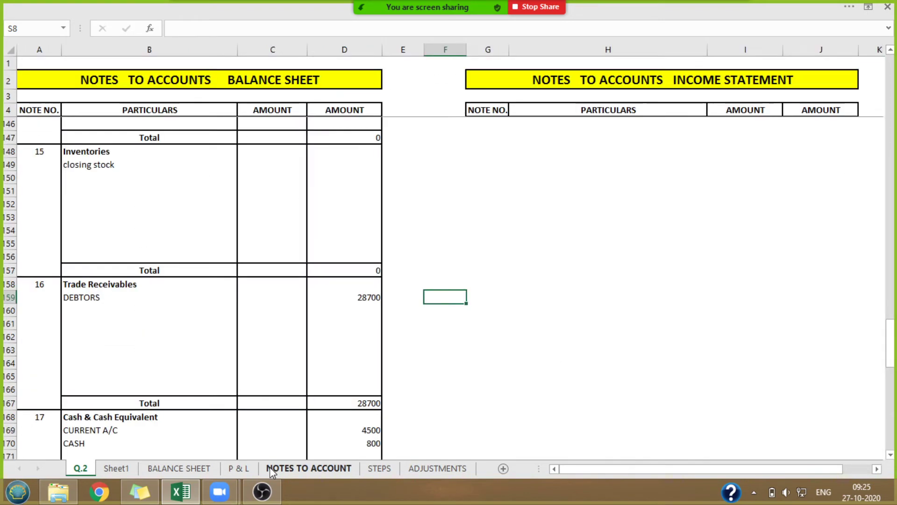
pyautogui.click(347, 309)
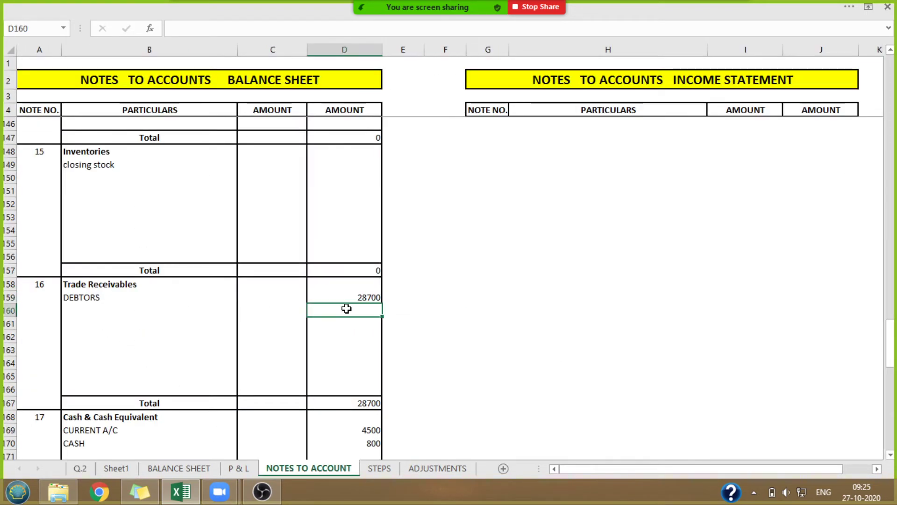
pyautogui.write('15300')
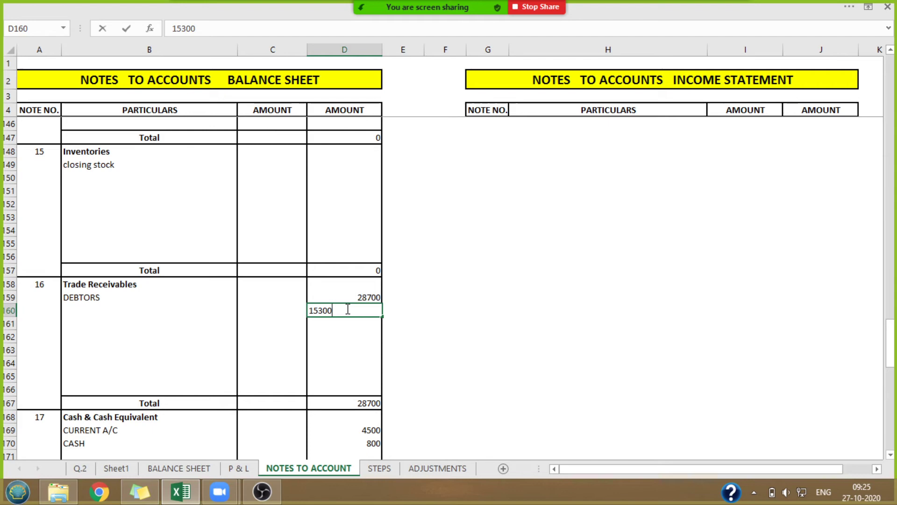
# Label the row below DEBTORS in note 16 as "BILLS RECEIVABLE", correcting its spelling.
pyautogui.click(102, 309)
pyautogui.write('BILSS')
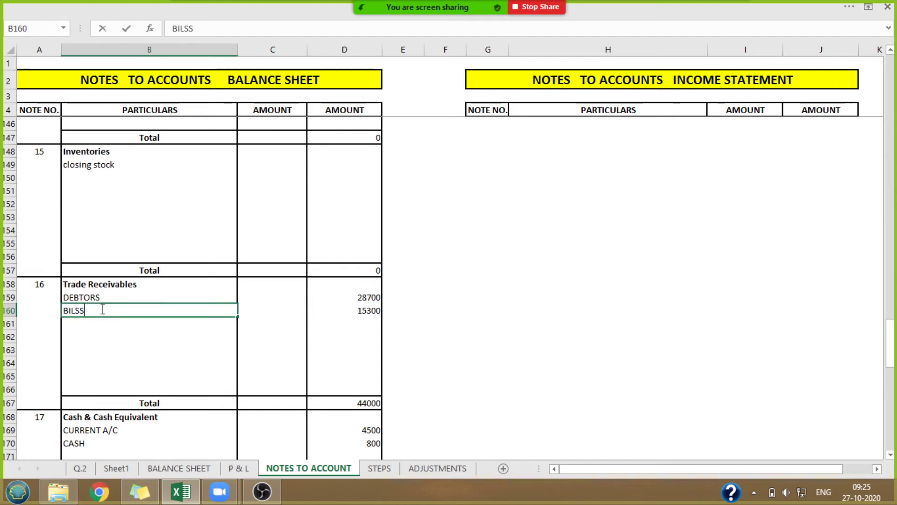
pyautogui.press('BackSpace')
pyautogui.press('BackSpace')
pyautogui.press('BackSpace')
pyautogui.write('LS RECE')
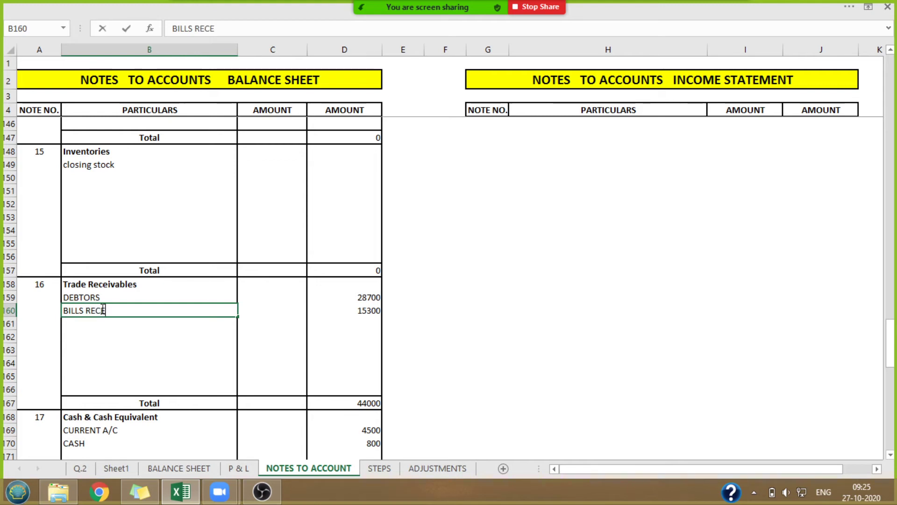
pyautogui.write('ALE')
pyautogui.click(173, 356)
pyautogui.click(113, 313)
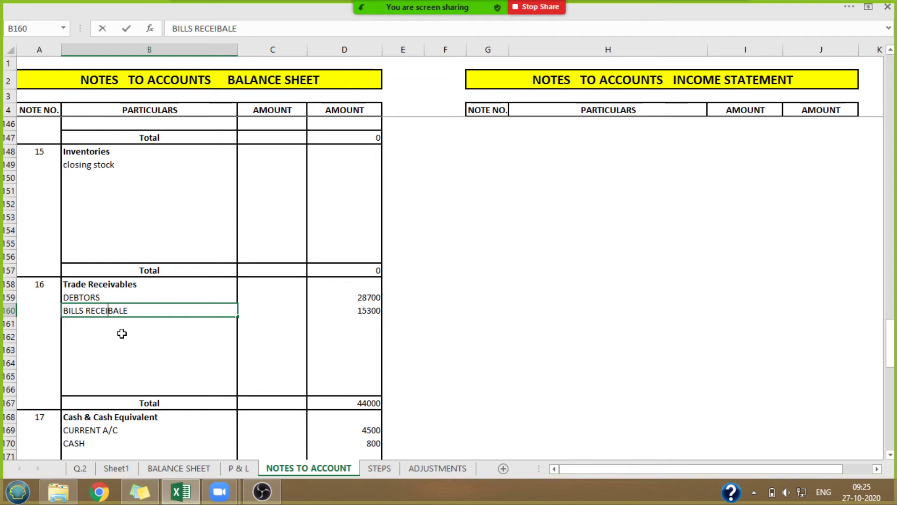
pyautogui.write('VA')
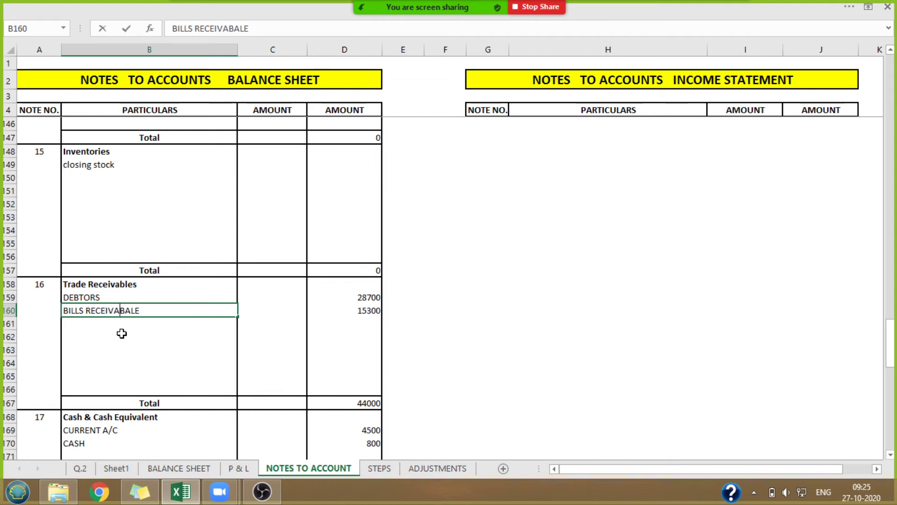
pyautogui.press('Delete')
pyautogui.press('Delete')
pyautogui.write('B')
pyautogui.moveTo(172, 337); pyautogui.dragTo(178, 349)
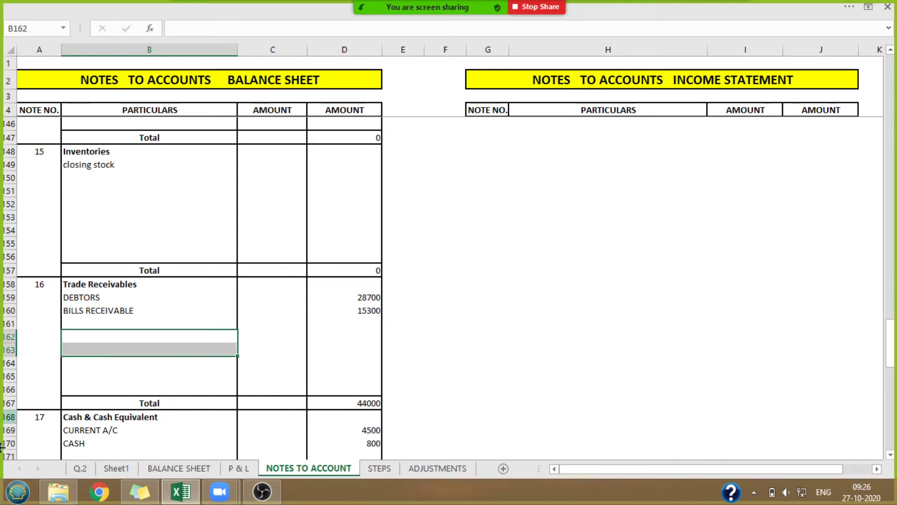
# Look up dealer aids in Q.2 and add a "DELEAR EXP." line below COSUMABLES in note 28, Other Exp.
pyautogui.click(83, 467)
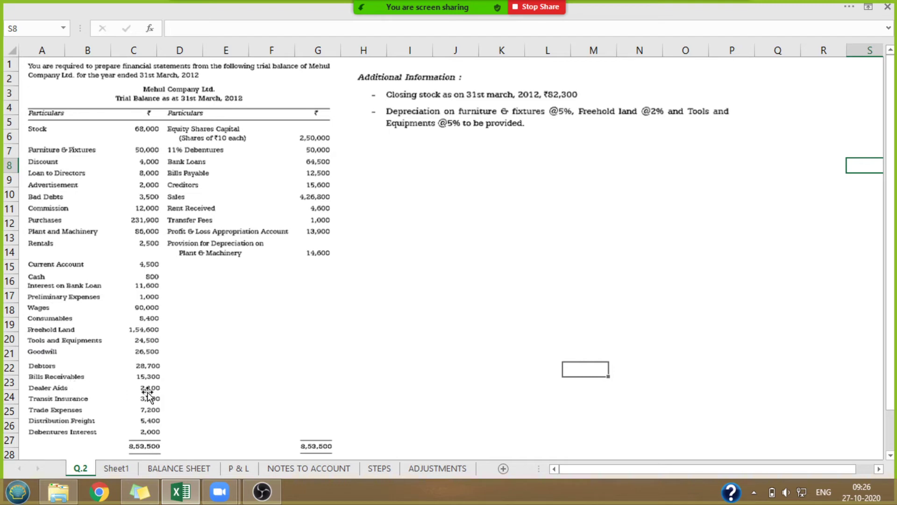
pyautogui.click(295, 467)
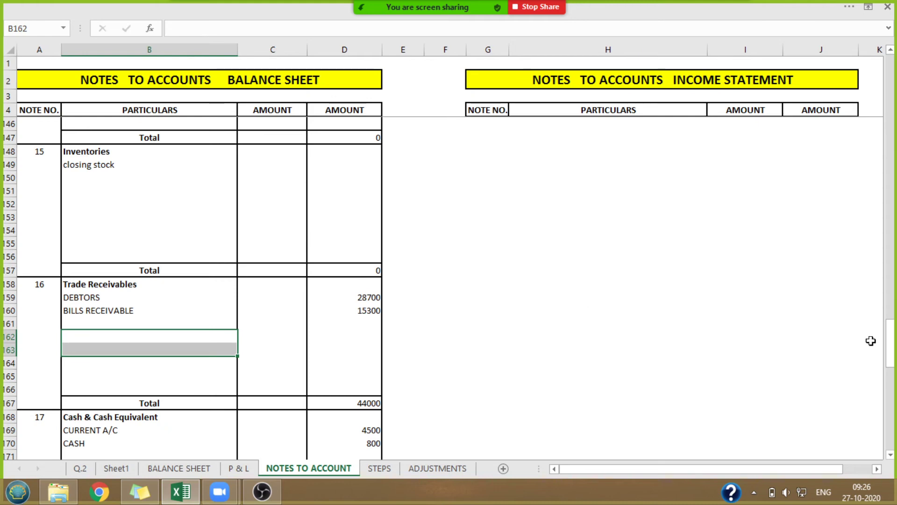
pyautogui.moveTo(893, 359); pyautogui.dragTo(893, 232)
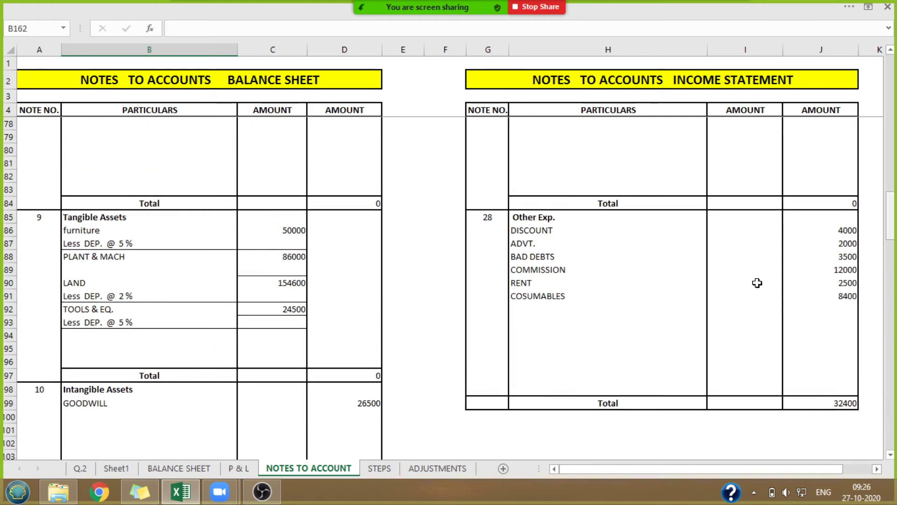
pyautogui.click(519, 304)
pyautogui.write('DELEERS')
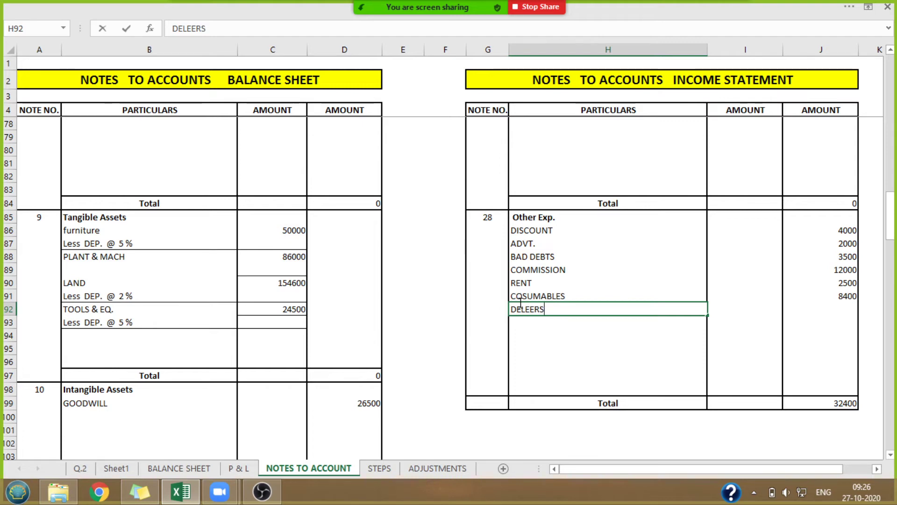
pyautogui.press('BackSpace')
pyautogui.press('BackSpace')
pyautogui.press('BackSpace')
pyautogui.press('BackSpace')
pyautogui.write('LEAR EXP.')
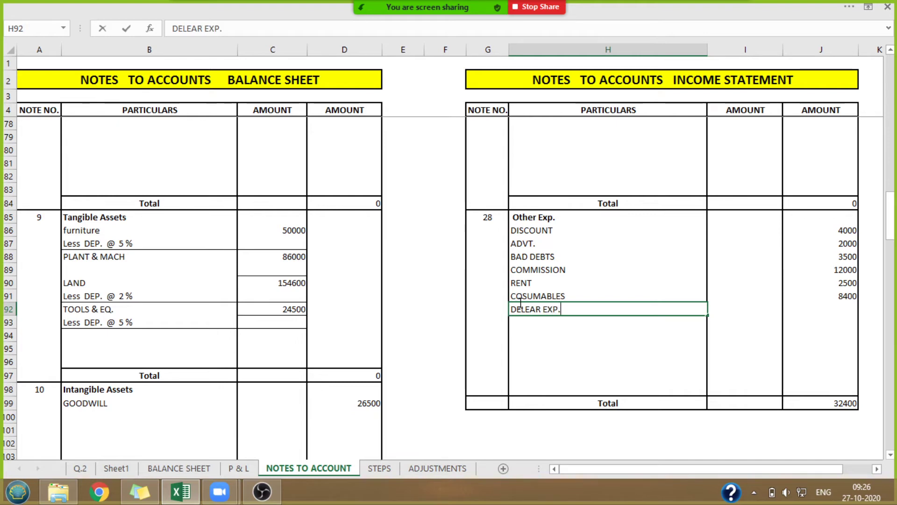
pyautogui.press('Tab')
pyautogui.press('Tab')
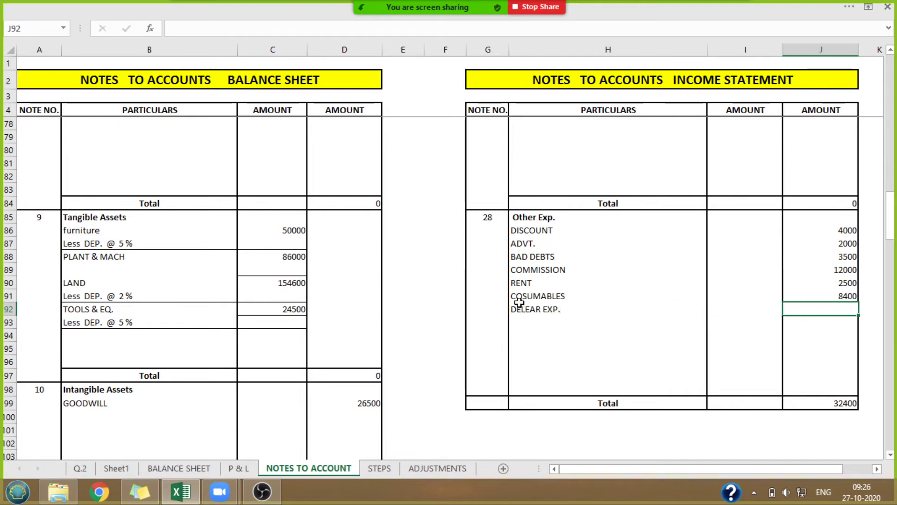
# Look up the dealer aids figure in Q.2 and enter 2100 in the outer amount column of that expense line.
pyautogui.click(81, 468)
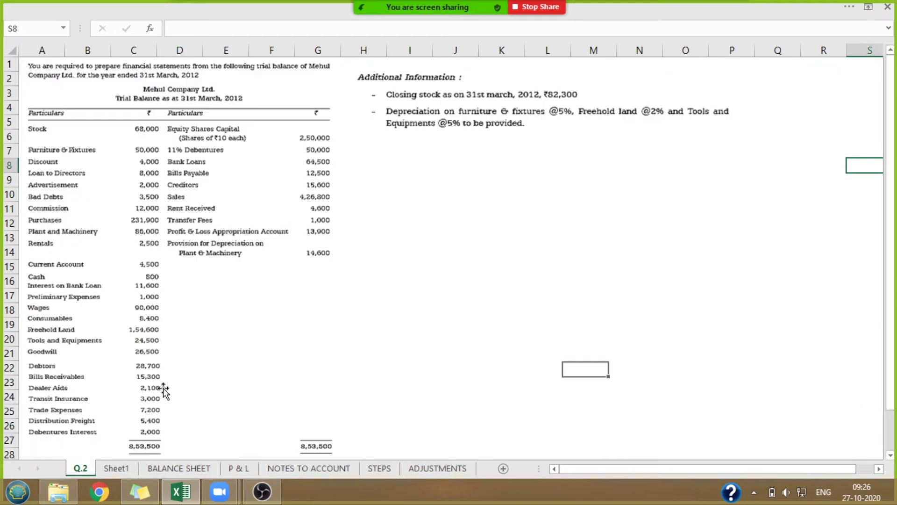
pyautogui.click(324, 469)
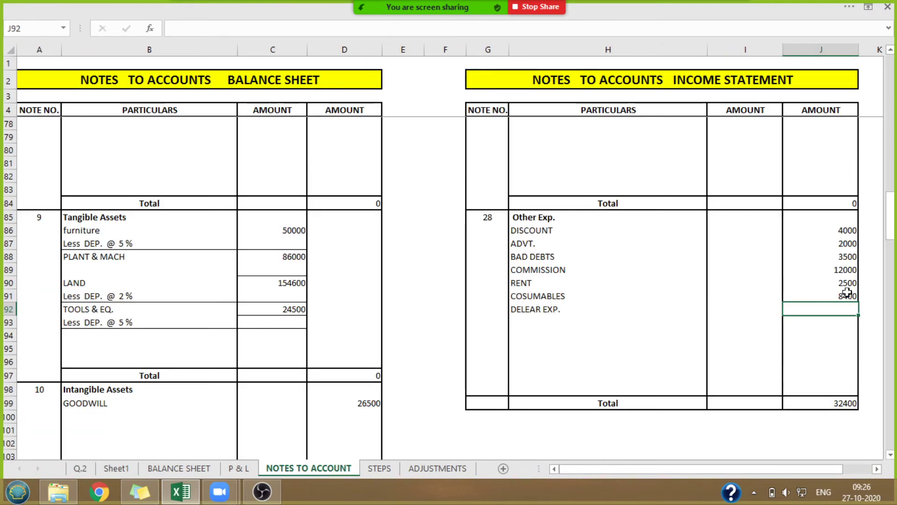
pyautogui.write('2100')
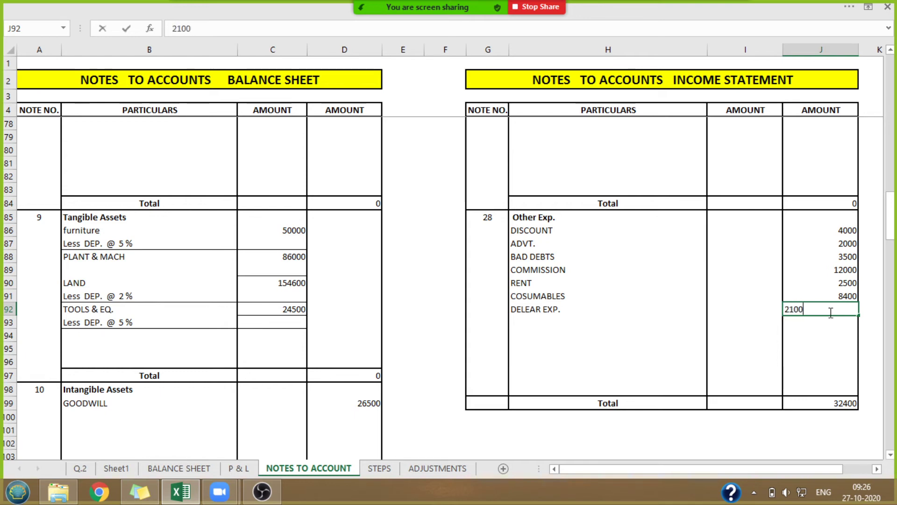
# Correct the label of the dealer expense line in note 28 to "DEALER EXP.".
pyautogui.click(513, 309)
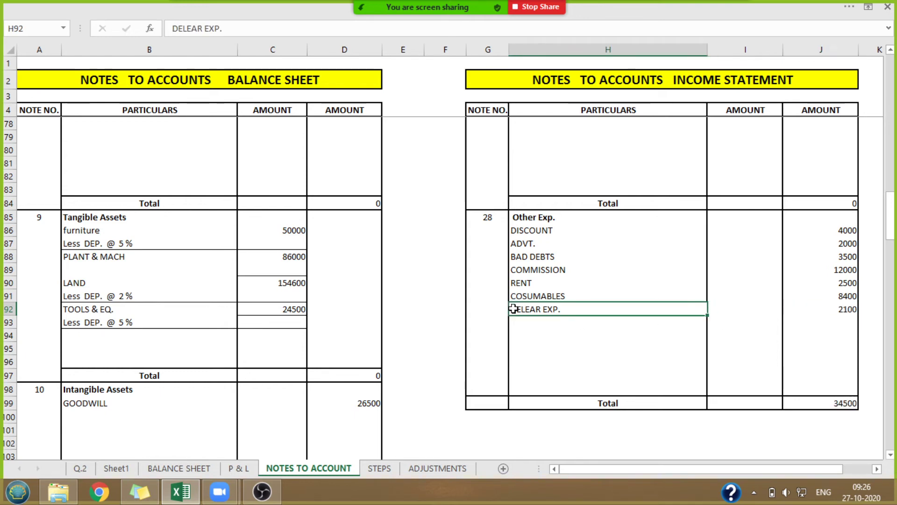
pyautogui.write('DEALER')
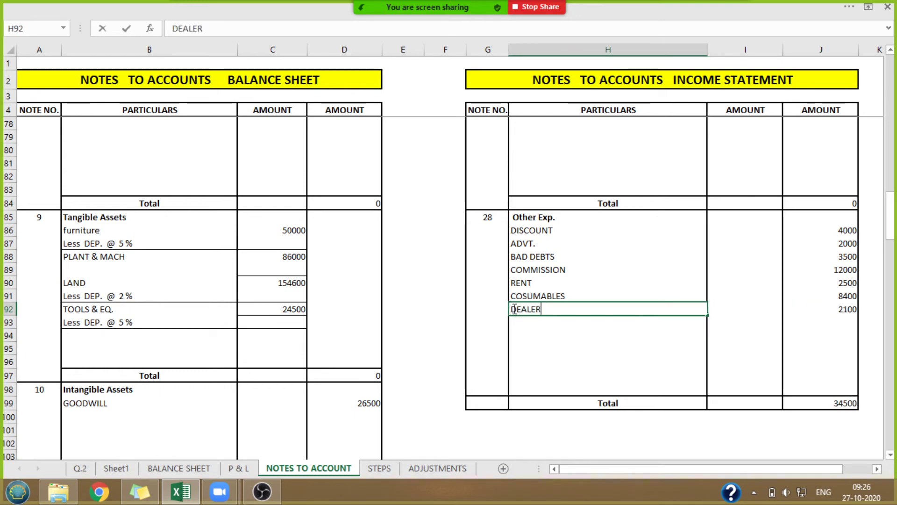
pyautogui.write(' EXP.')
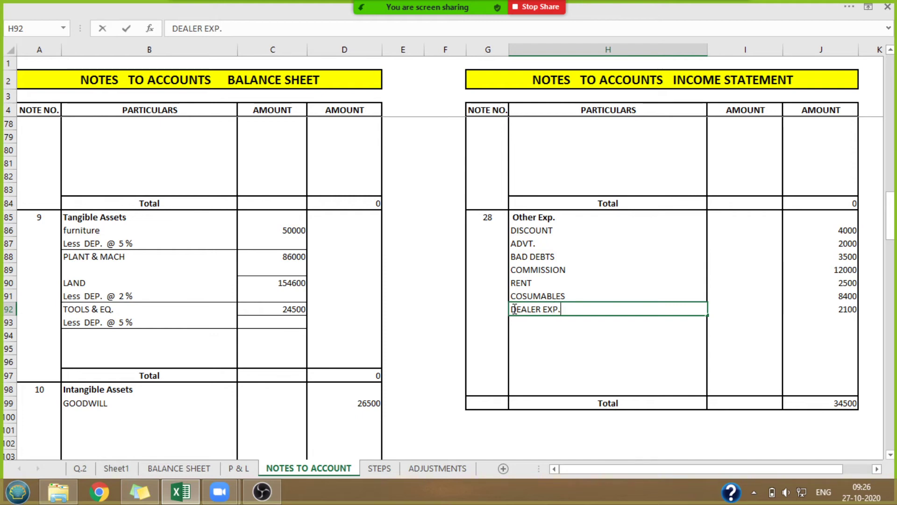
pyautogui.click(513, 430)
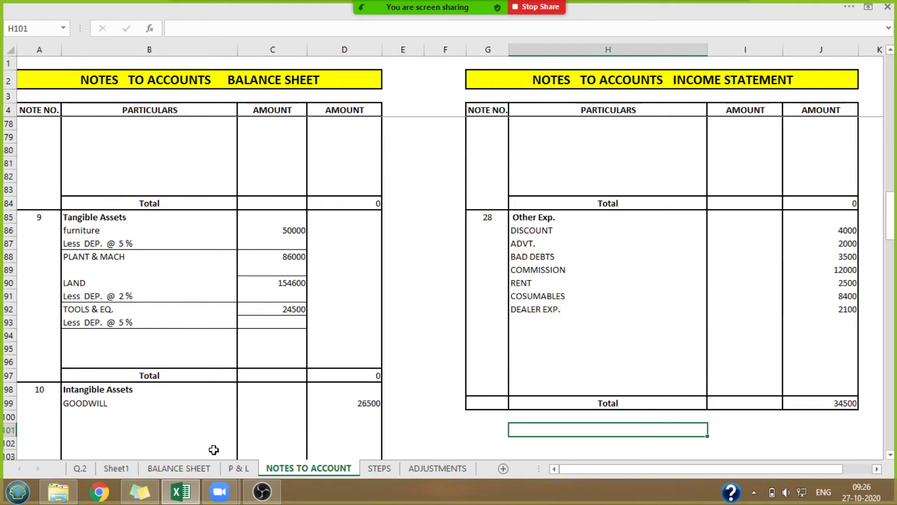
# Look up transit insurance in Q.2 and add an "INSURANCE" line below DEALER EXP. in note 28.
pyautogui.click(81, 468)
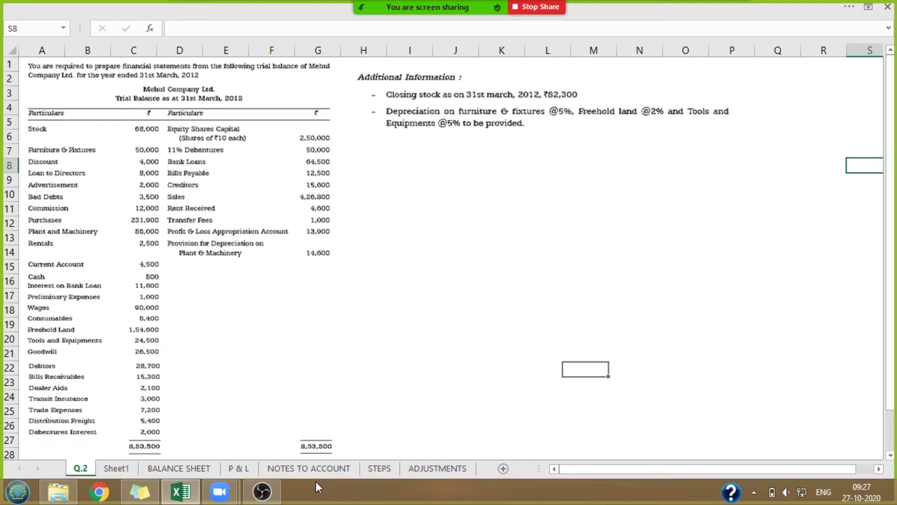
pyautogui.click(314, 467)
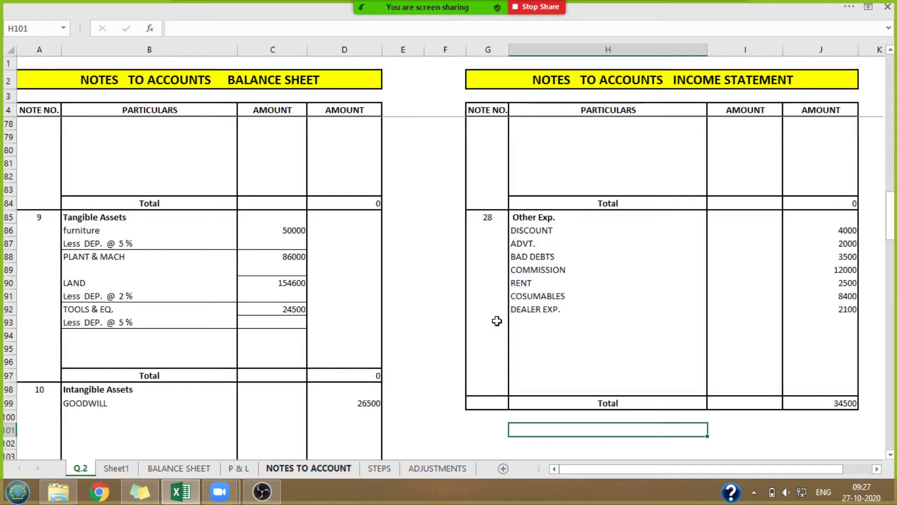
pyautogui.click(522, 322)
pyautogui.write('INS')
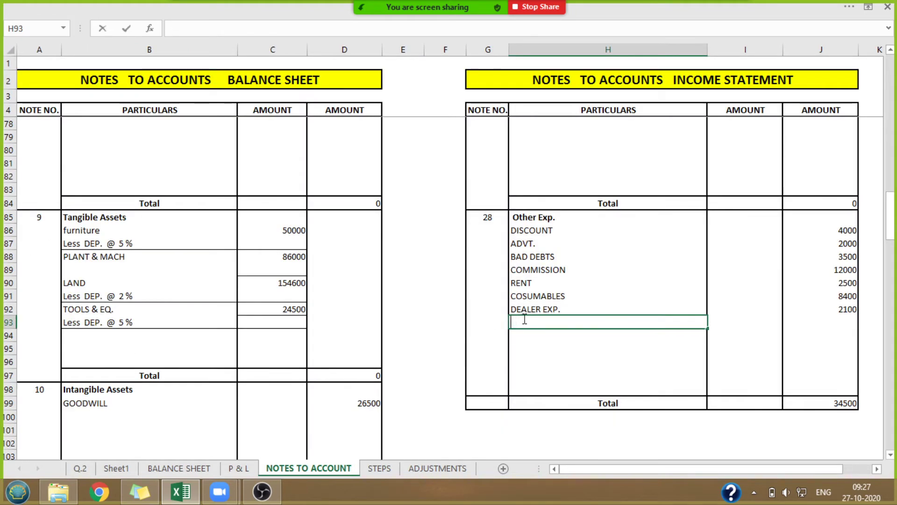
pyautogui.write('URANCE')
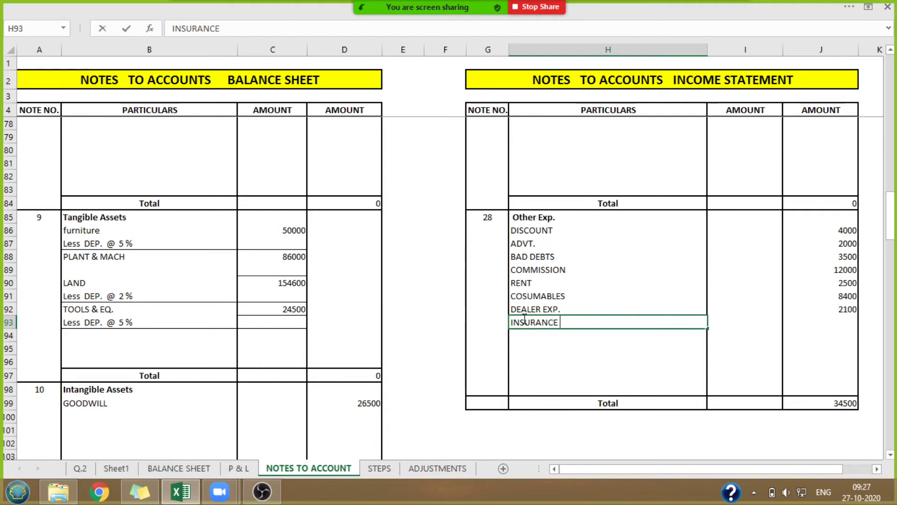
pyautogui.press('Return')
# Check the next expenses in Q.2 and add "TRADE EXP" and "FREIGHT" lines below INSURANCE in note 28.
pyautogui.click(80, 468)
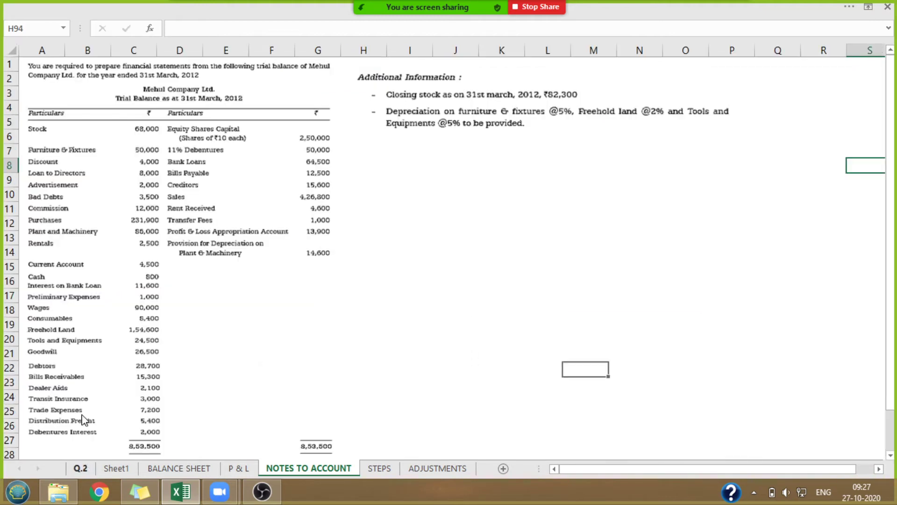
pyautogui.click(178, 468)
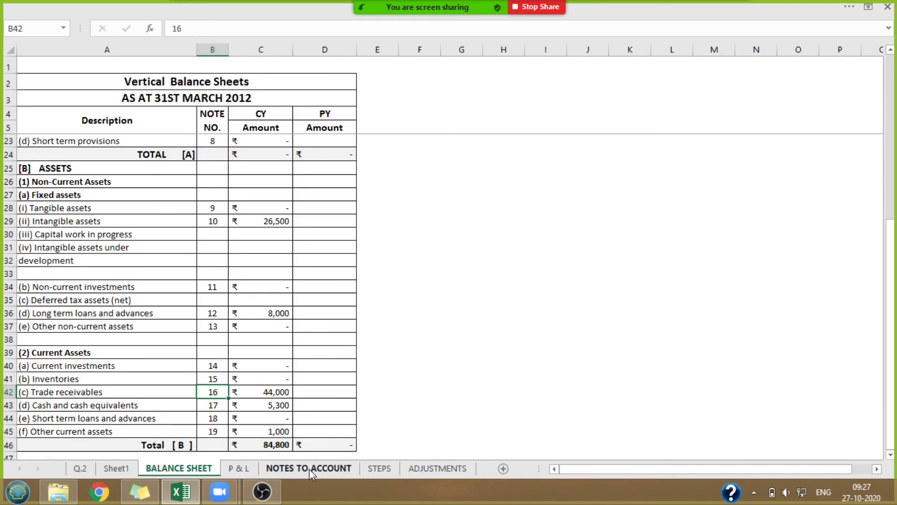
pyautogui.click(310, 468)
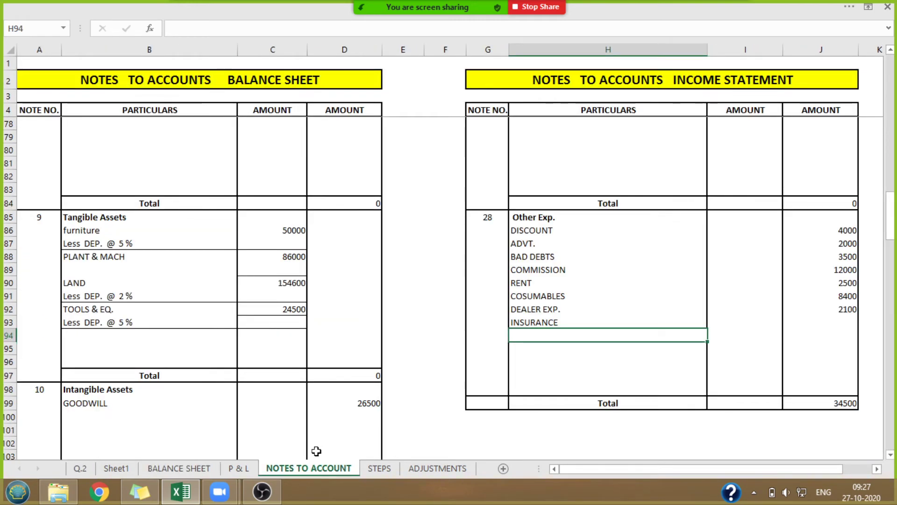
pyautogui.write('TRADE')
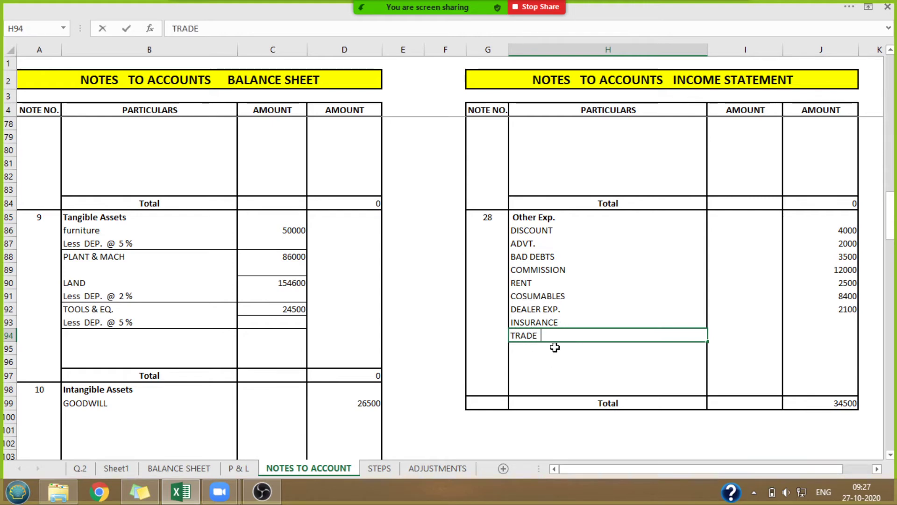
pyautogui.write('  EXP')
pyautogui.press('Return')
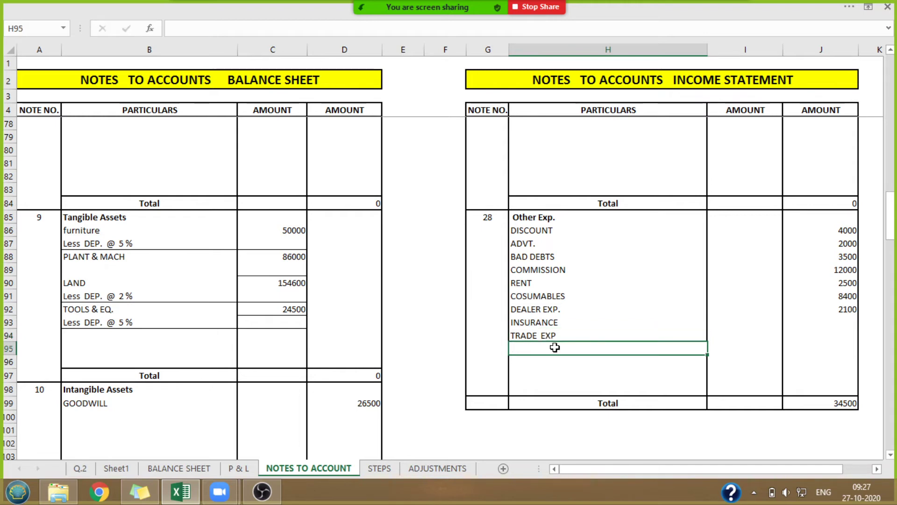
pyautogui.write('FREIGHT')
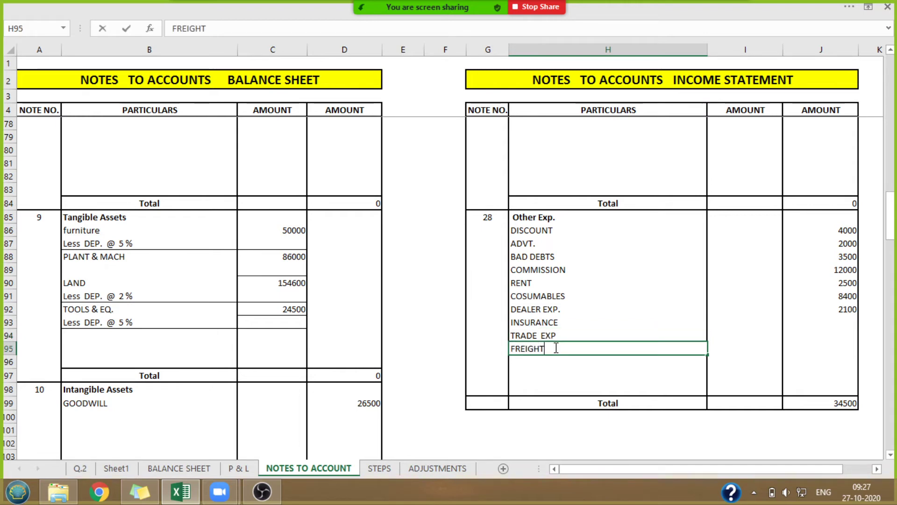
pyautogui.click(553, 434)
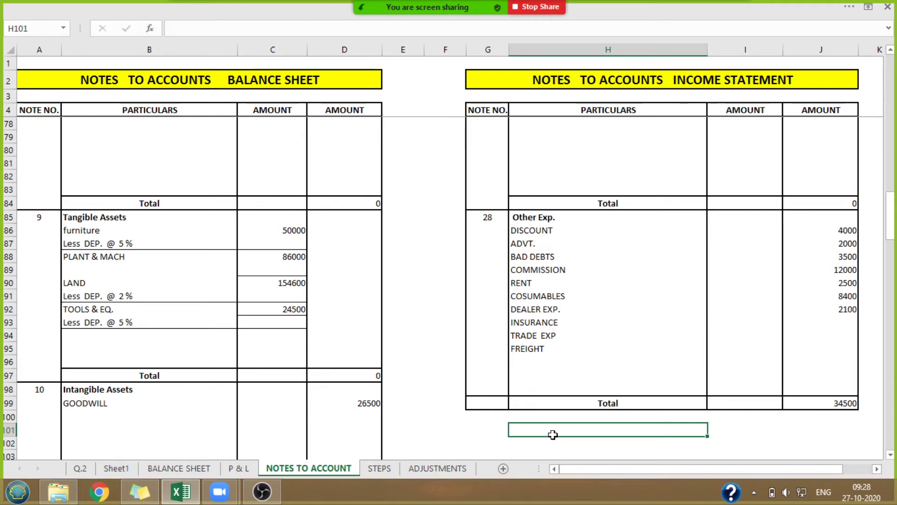
# Check the note number of Other Exp. in the P & L statement and review the matching expense lines in Notes to Account.
pyautogui.click(237, 467)
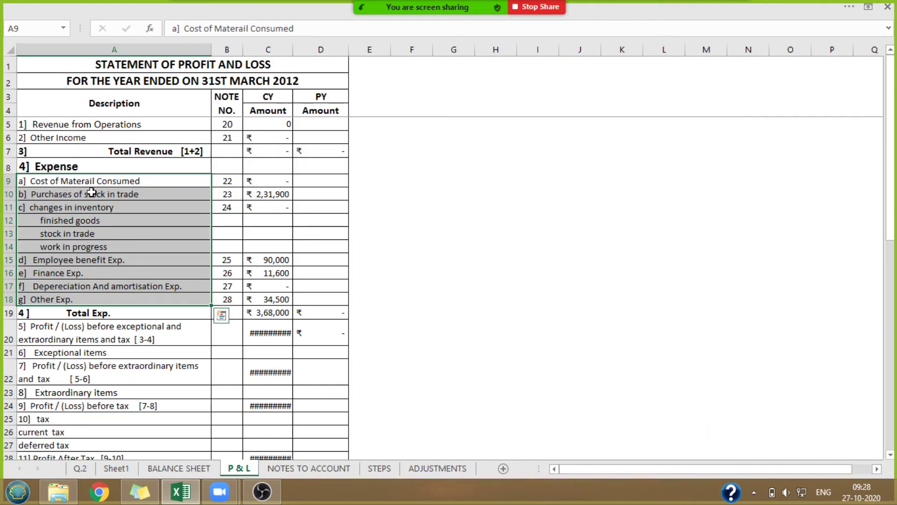
pyautogui.click(68, 298)
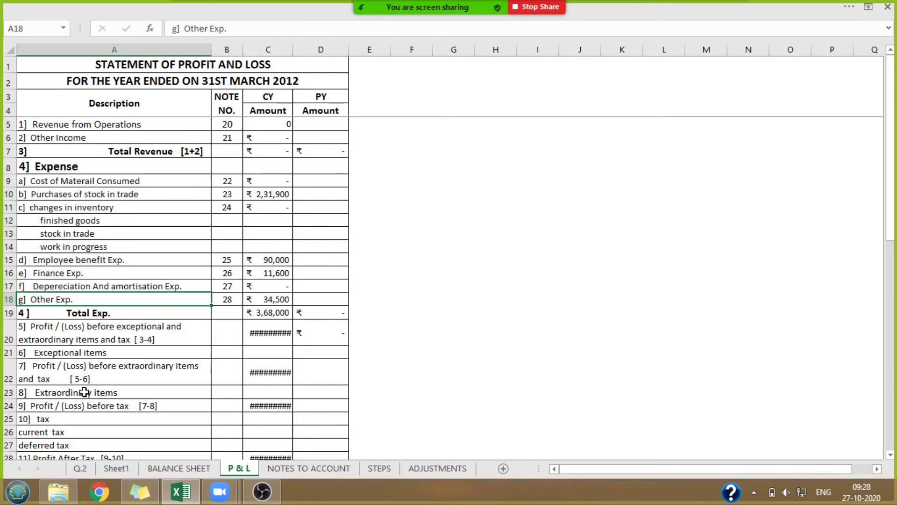
pyautogui.moveTo(75, 301); pyautogui.dragTo(237, 299)
pyautogui.click(304, 468)
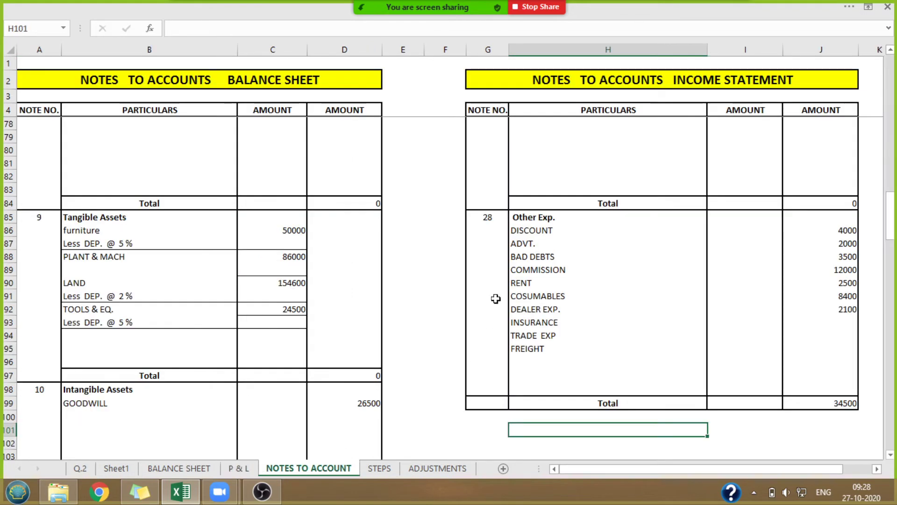
pyautogui.moveTo(496, 217); pyautogui.dragTo(534, 218)
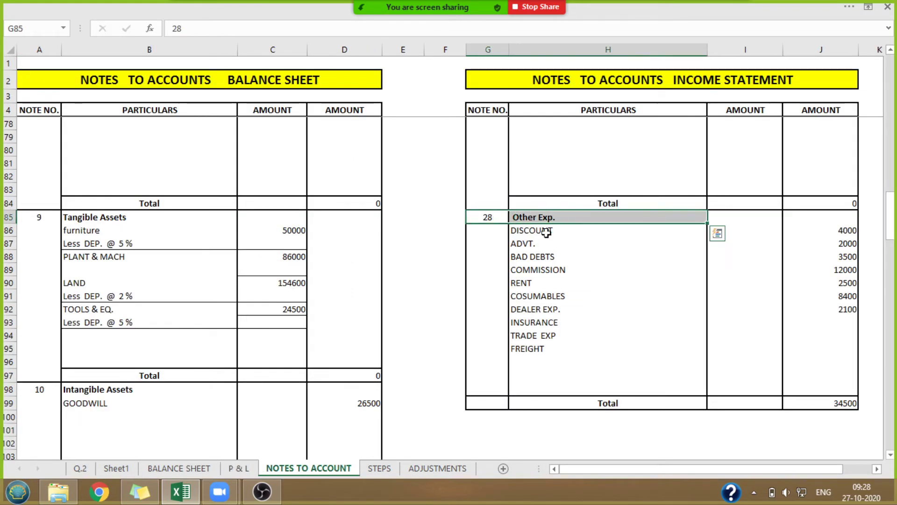
pyautogui.moveTo(535, 312); pyautogui.dragTo(837, 305)
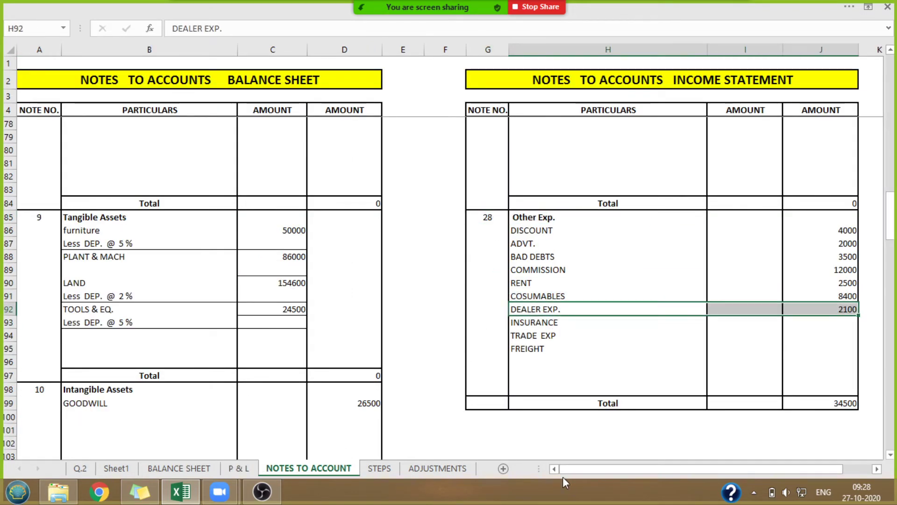
pyautogui.click(453, 434)
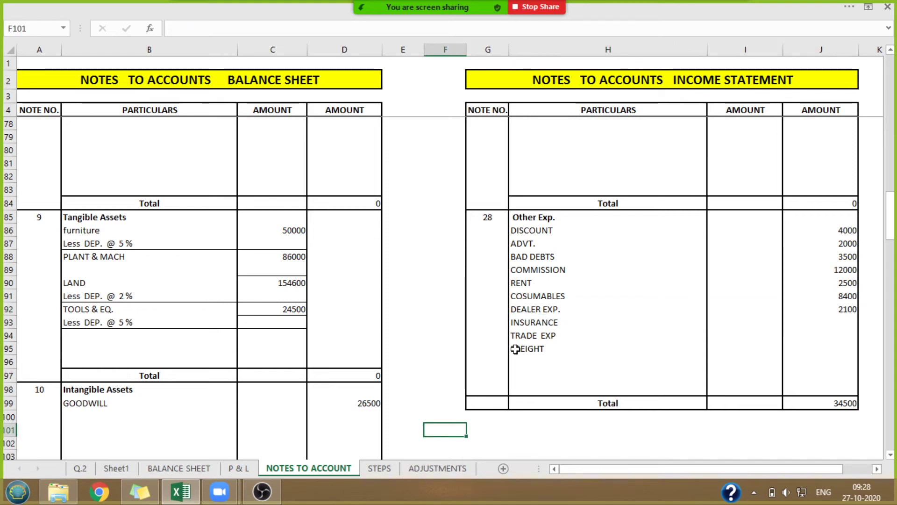
pyautogui.moveTo(507, 323); pyautogui.dragTo(593, 349)
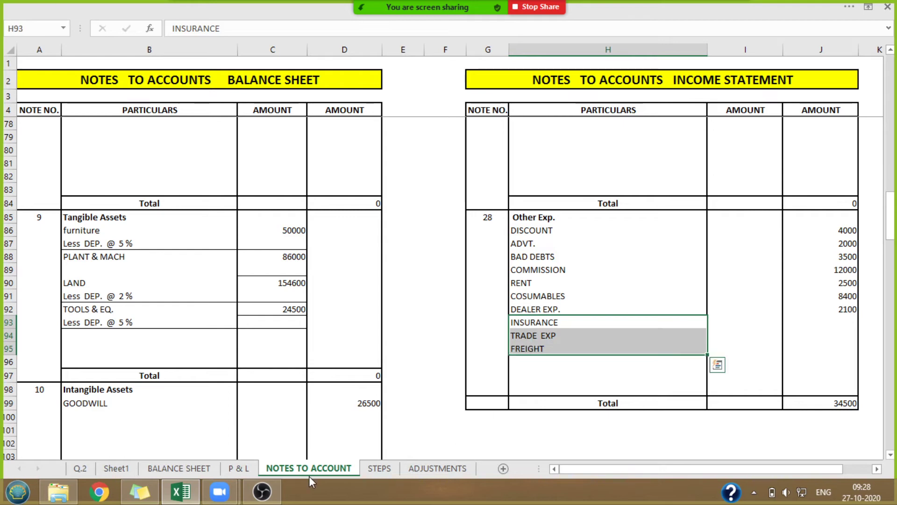
# Look up the expense figures in Q.2 and enter 3000 for INSURANCE and 7200 for TRADE EXP in note 28.
pyautogui.click(80, 468)
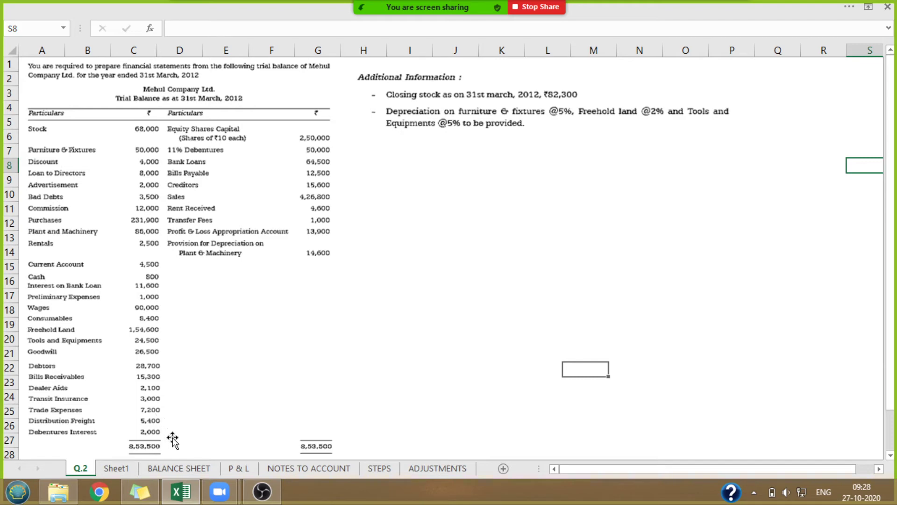
pyautogui.click(321, 469)
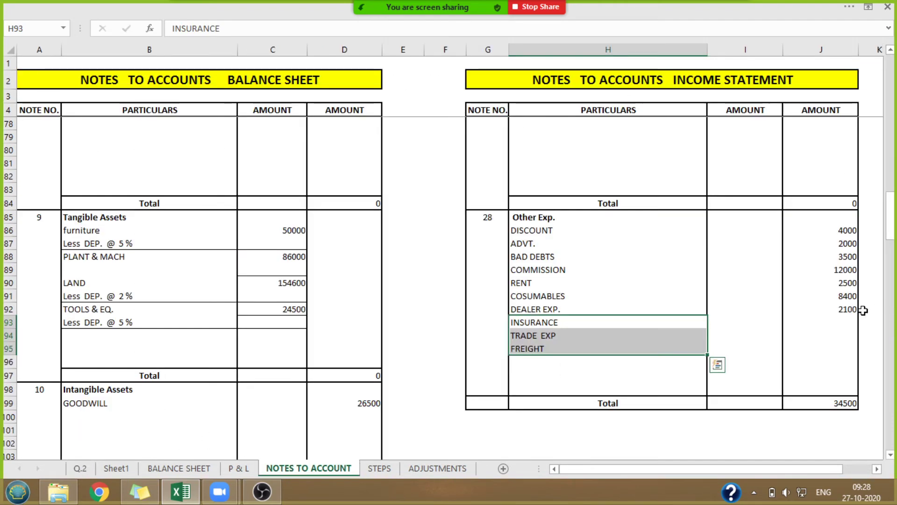
pyautogui.click(827, 319)
pyautogui.write('3000')
pyautogui.press('Return')
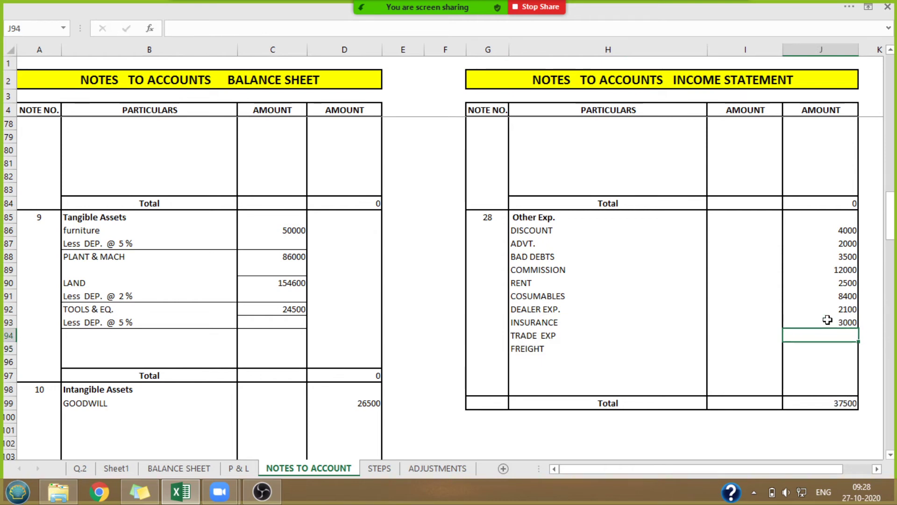
pyautogui.write('7200')
pyautogui.press('Return')
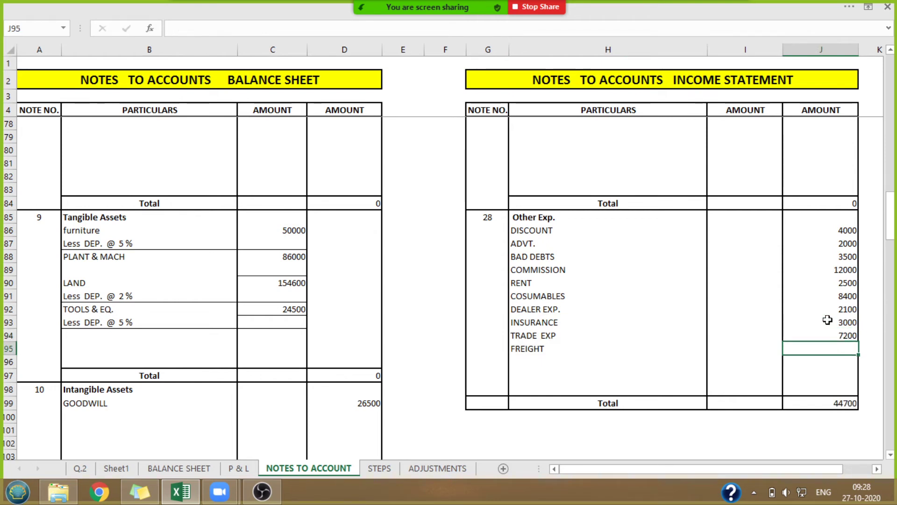
# Enter 5400 as the FREIGHT amount in note 28.
pyautogui.write('5400')
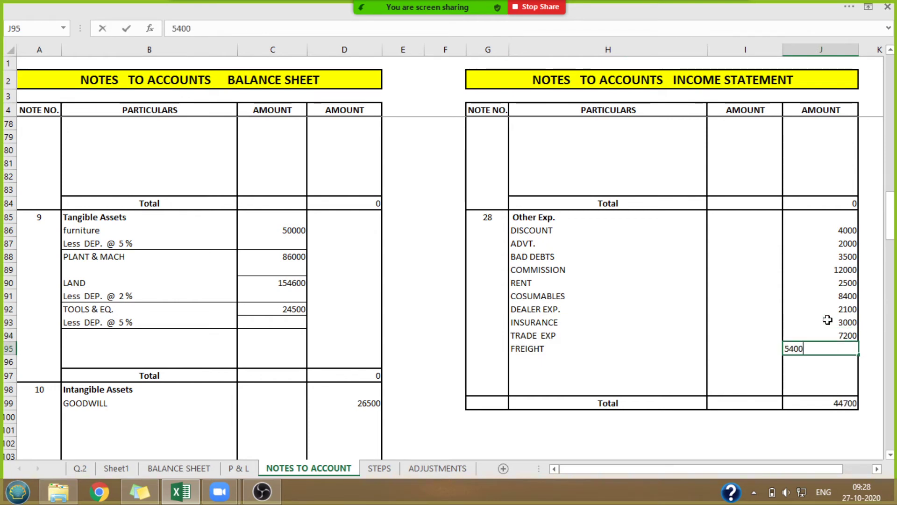
pyautogui.click(777, 428)
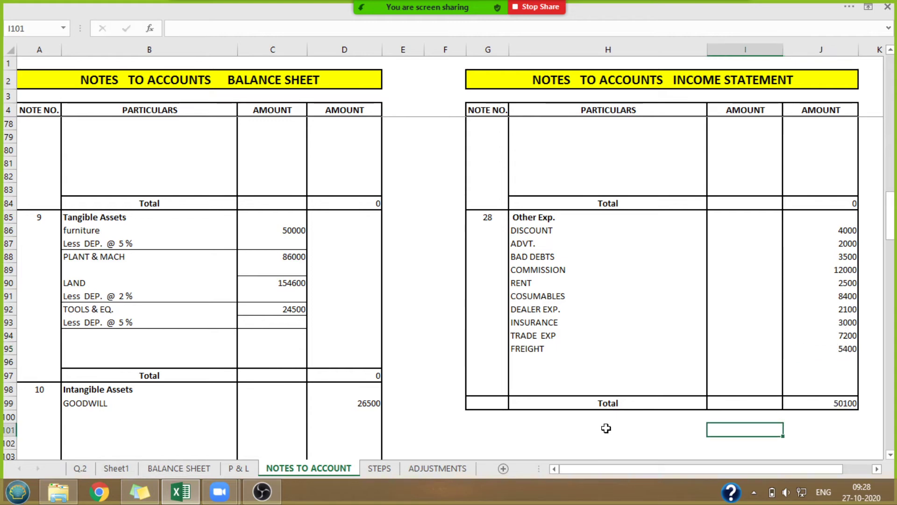
# Look up the debentures interest in Q.2 and add a "DEB. INT." line below INT. ON BANK LOAN in note 26.
pyautogui.click(81, 469)
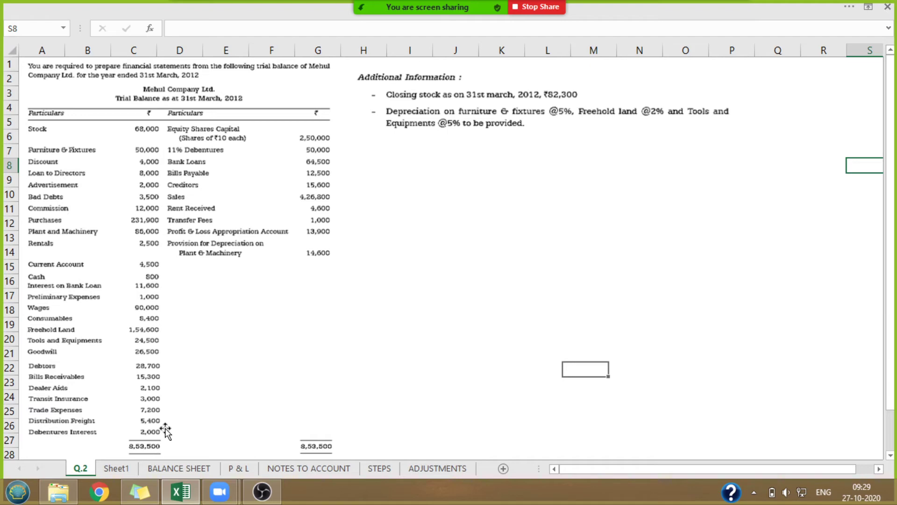
pyautogui.click(290, 468)
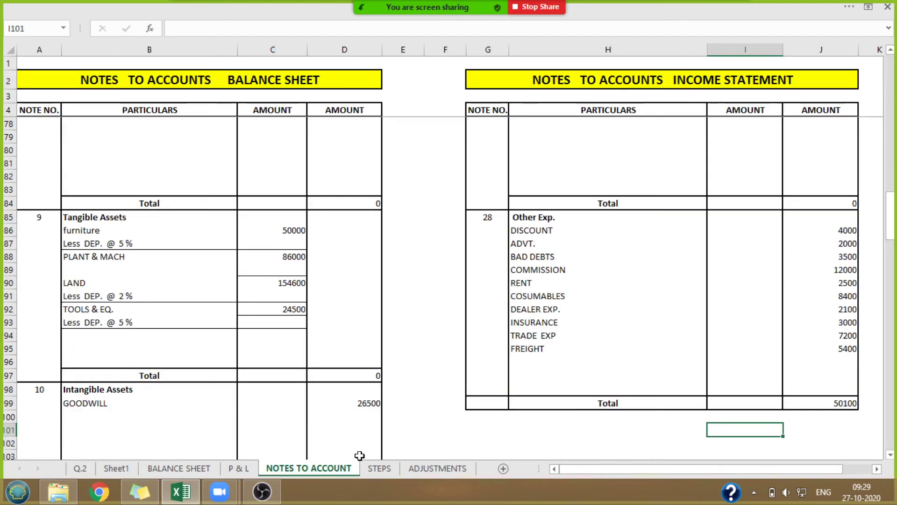
pyautogui.moveTo(893, 219); pyautogui.dragTo(893, 182)
pyautogui.click(517, 242)
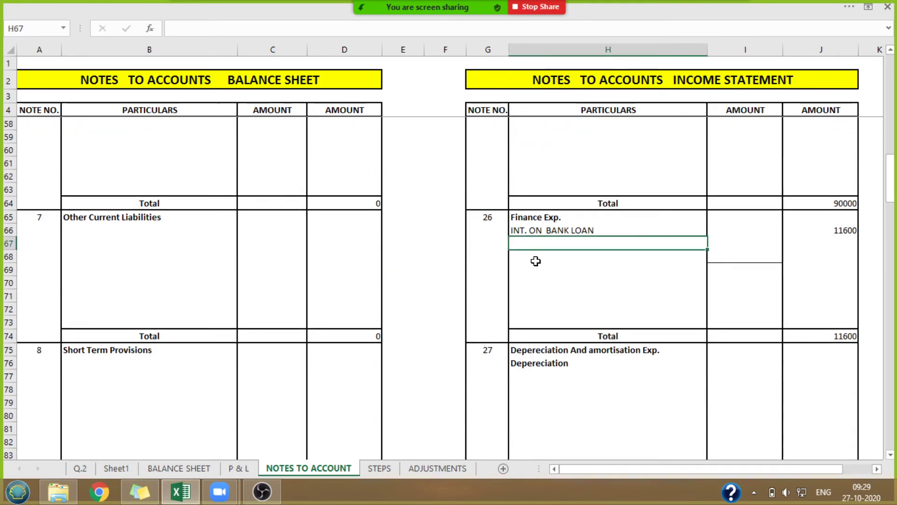
pyautogui.write('DEB')
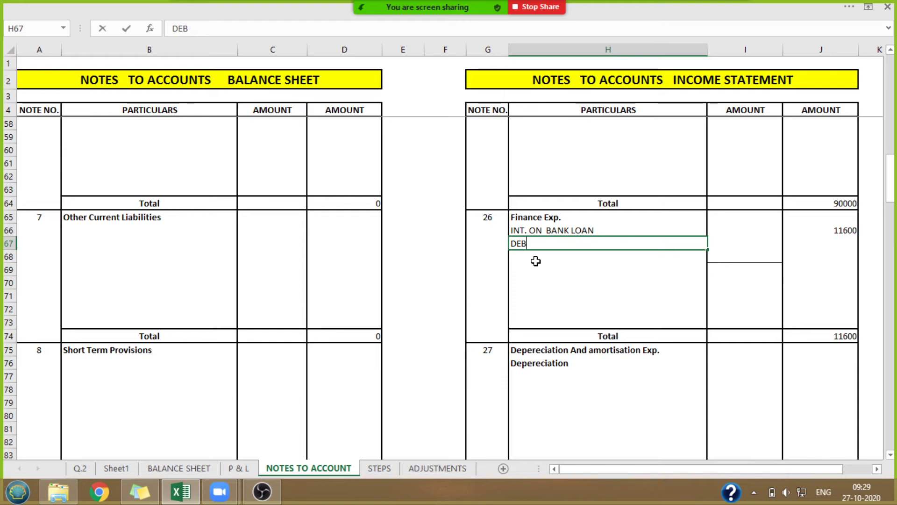
pyautogui.write('. INT')
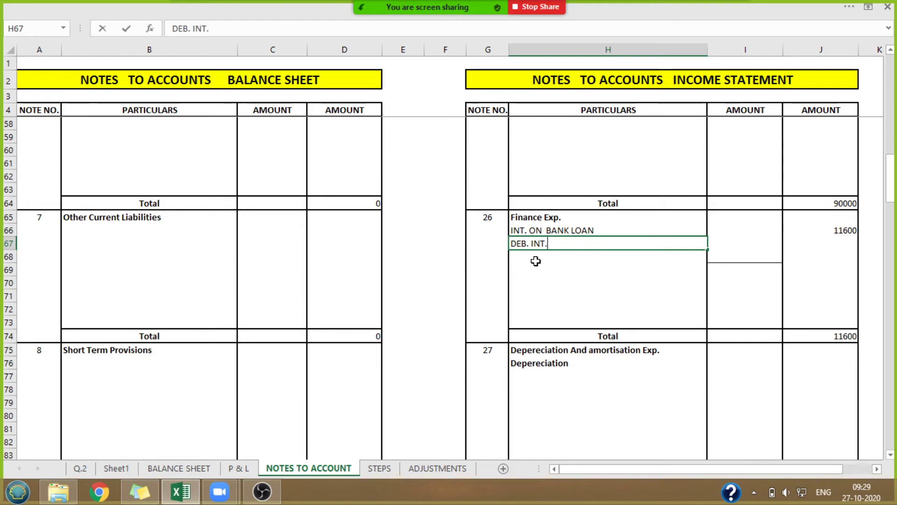
pyautogui.write('.')
pyautogui.click(576, 286)
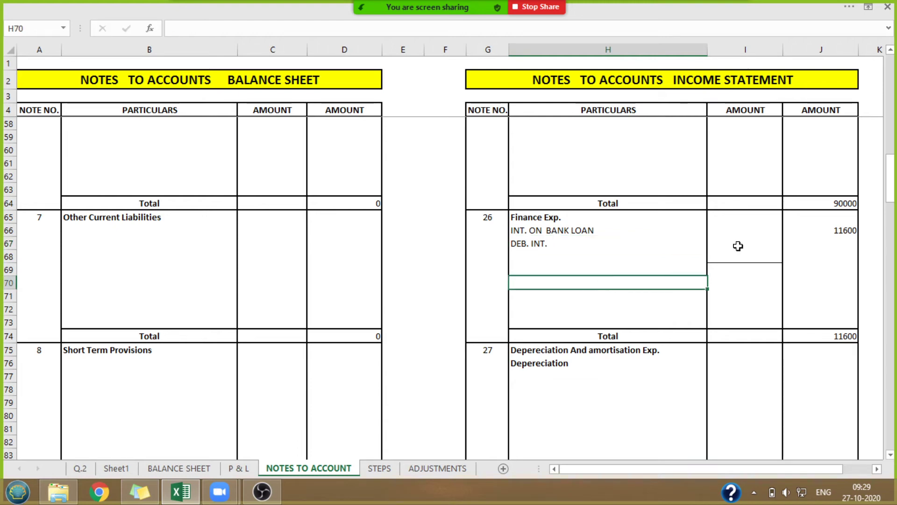
# Enter 2000 for DEB. INT. in the inner amount column of note 26 and review the line.
pyautogui.click(749, 245)
pyautogui.write('2')
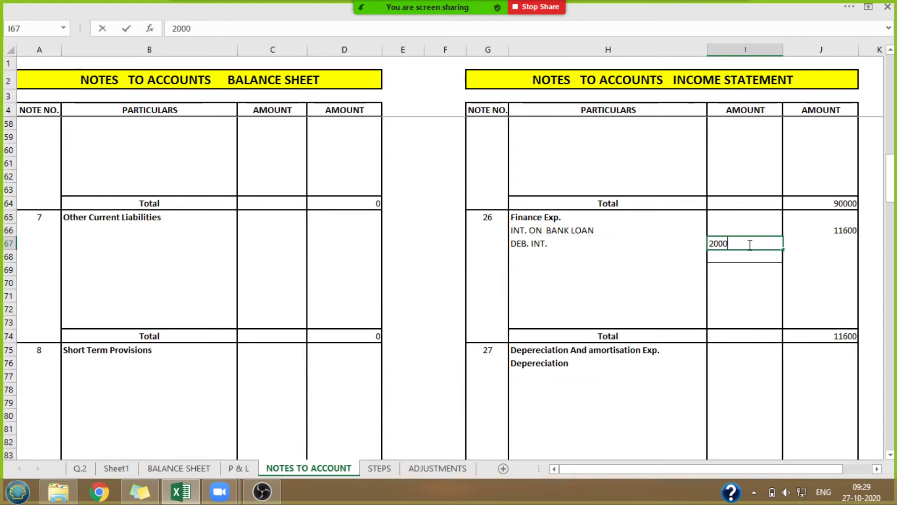
pyautogui.write('000')
pyautogui.click(446, 269)
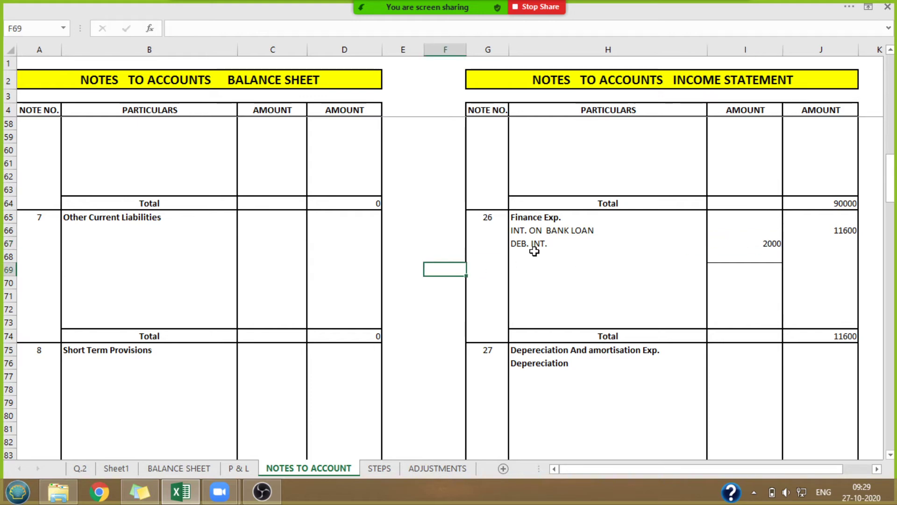
pyautogui.moveTo(518, 243); pyautogui.dragTo(748, 241)
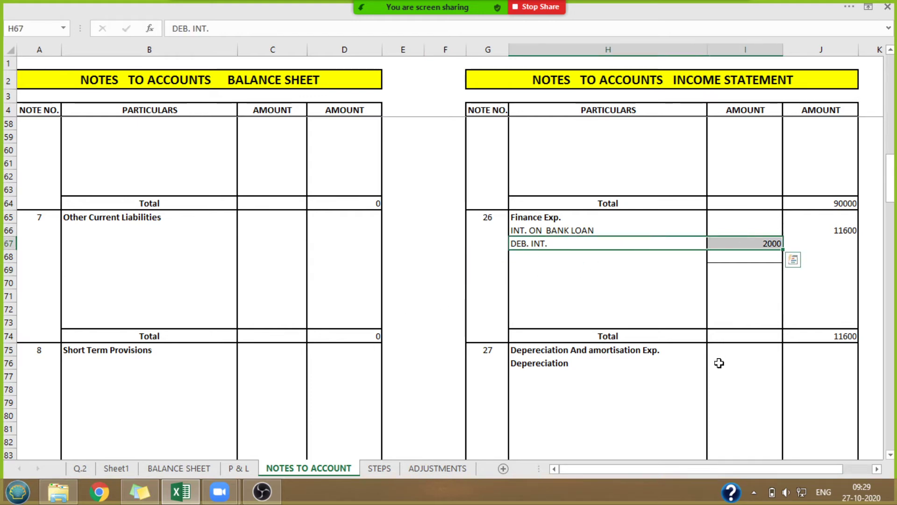
pyautogui.click(745, 244)
pyautogui.click(750, 297)
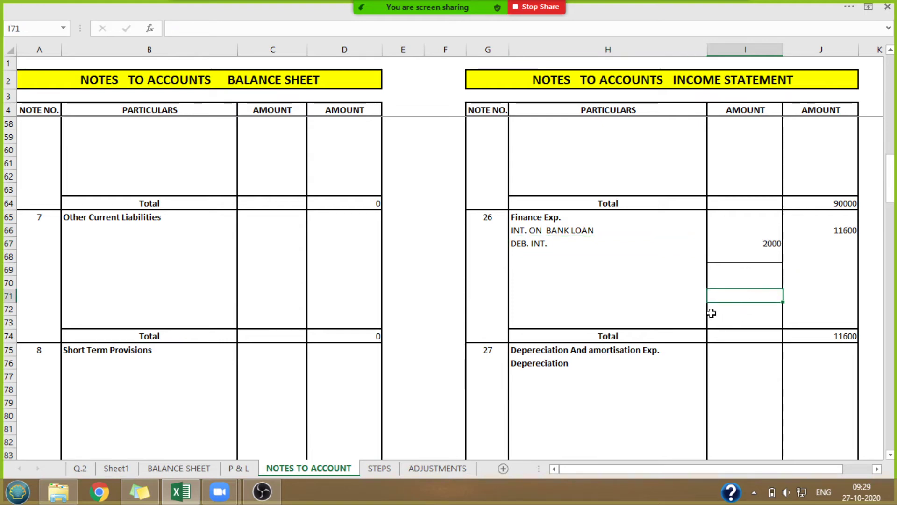
pyautogui.click(749, 246)
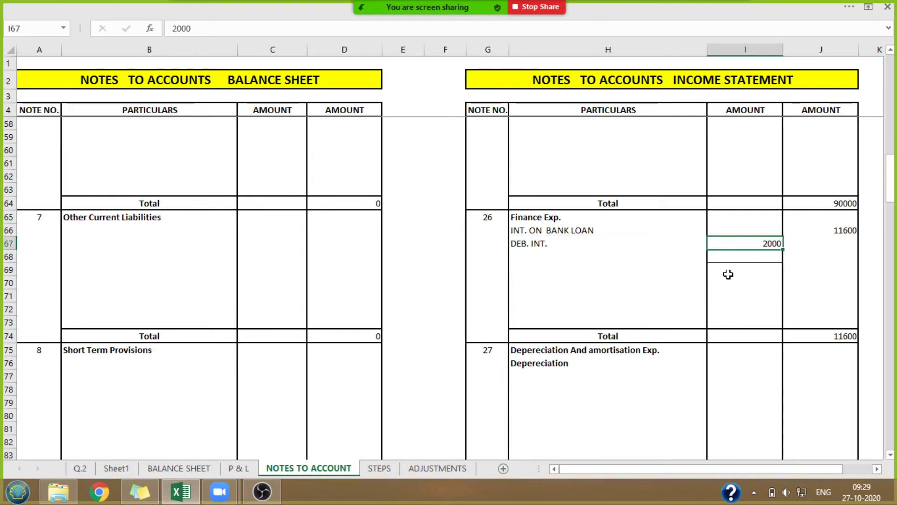
# Look up the equity share capital in Q.2 and go to the line below AUTHOSISED SHARE CAPITAL in note 1.
pyautogui.click(81, 468)
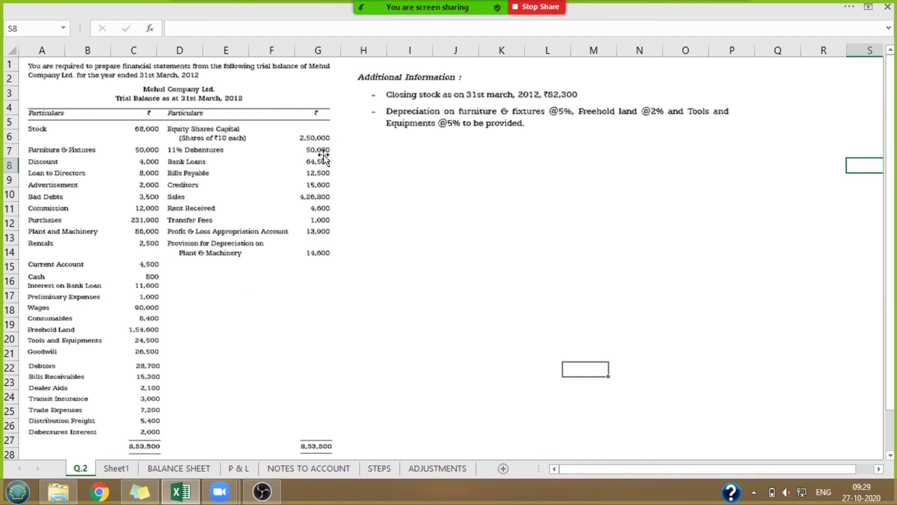
pyautogui.click(307, 469)
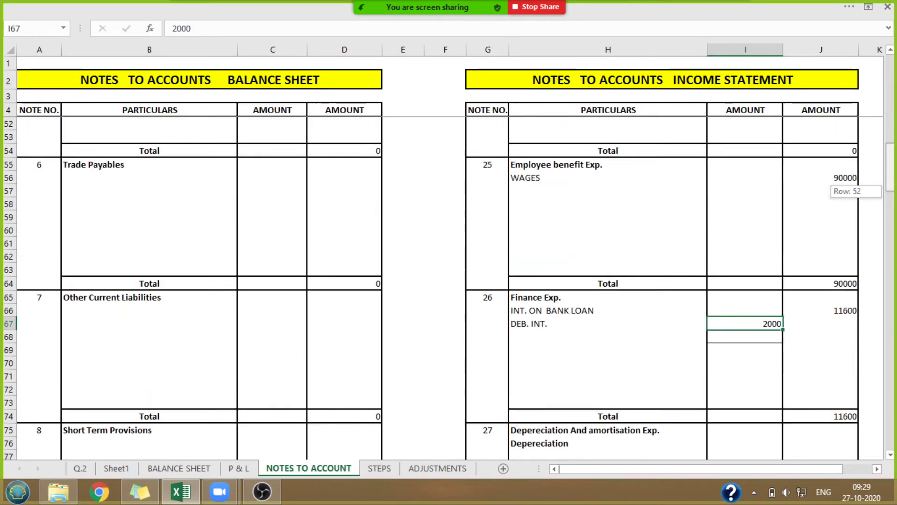
pyautogui.moveTo(891, 168); pyautogui.dragTo(891, 79)
pyautogui.click(88, 150)
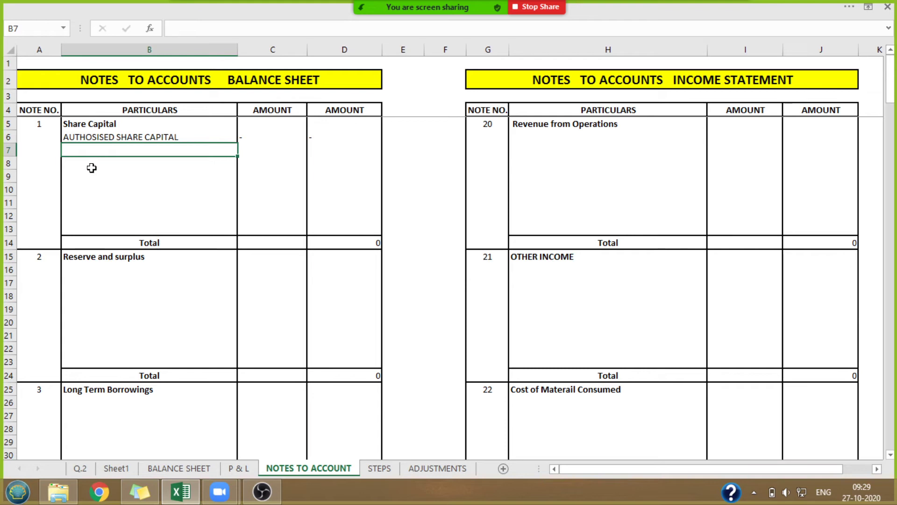
pyautogui.write('250000')
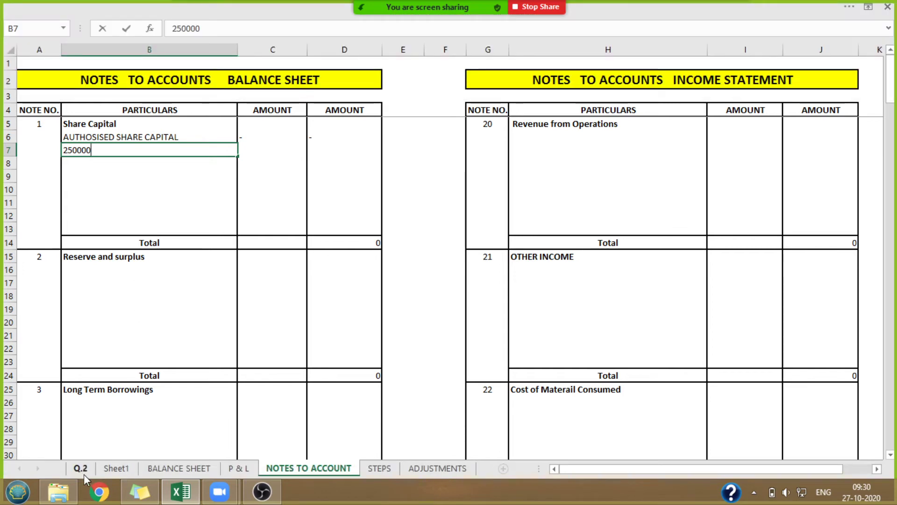
pyautogui.click(80, 468)
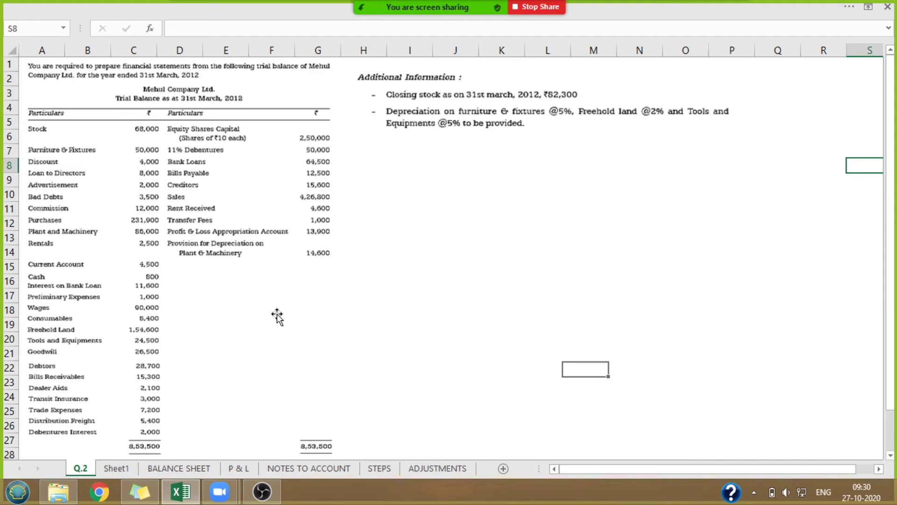
pyautogui.click(289, 468)
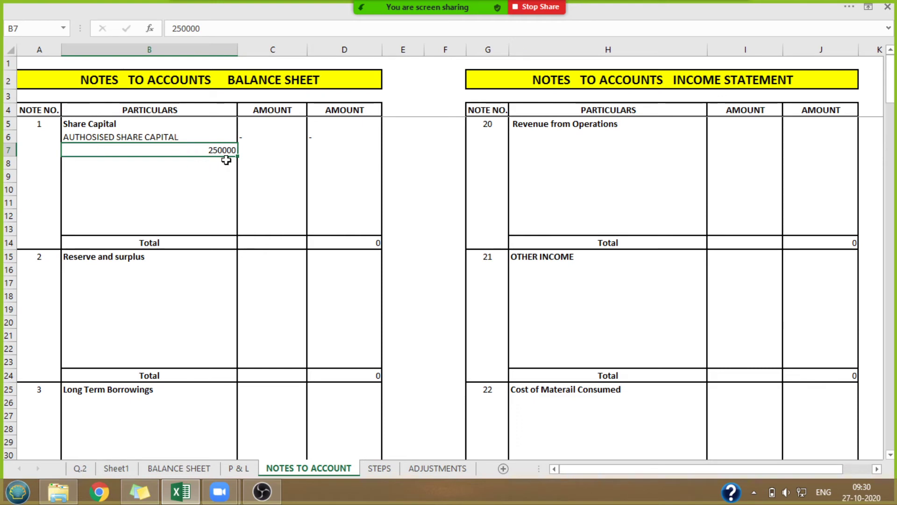
pyautogui.press('Delete')
# Add an "ISSUED , PAID UP CAPITAL" line below AUTHOSISED SHARE CAPITAL in note 1.
pyautogui.moveTo(244, 137); pyautogui.dragTo(345, 139)
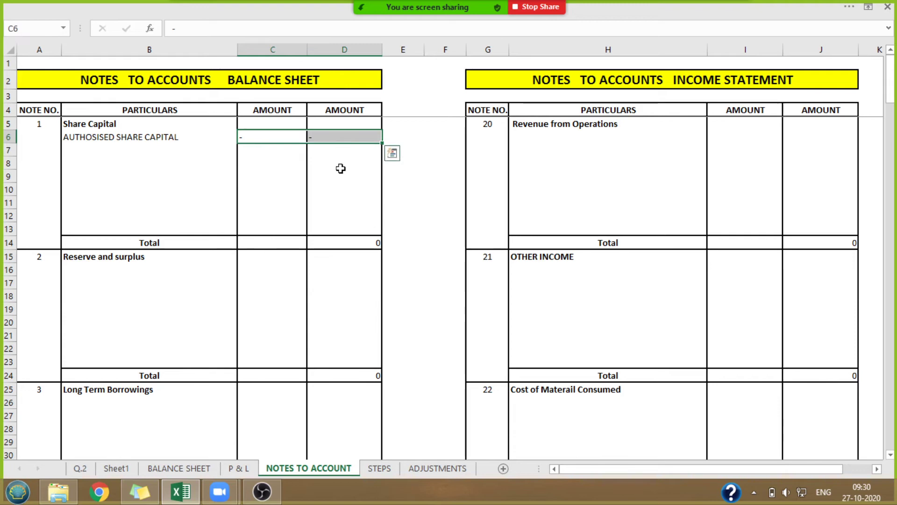
pyautogui.click(68, 149)
pyautogui.write('ISS')
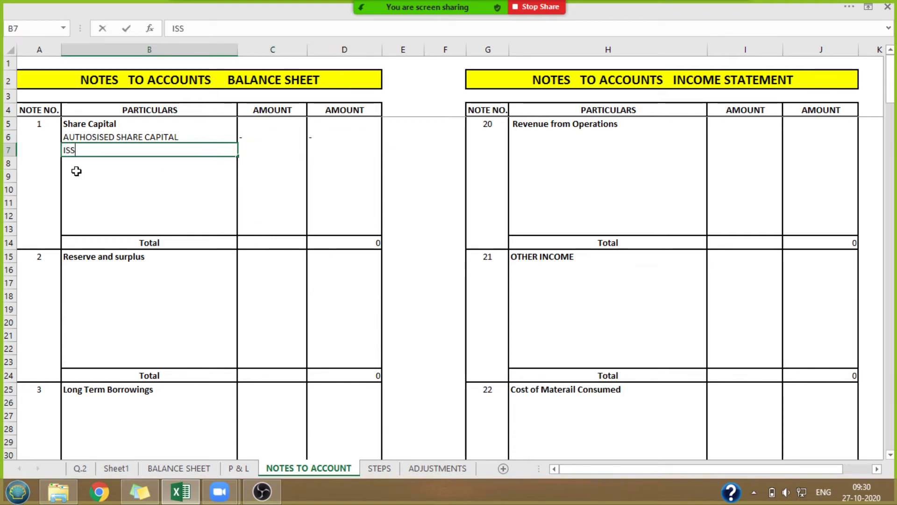
pyautogui.write('UED , PAID U')
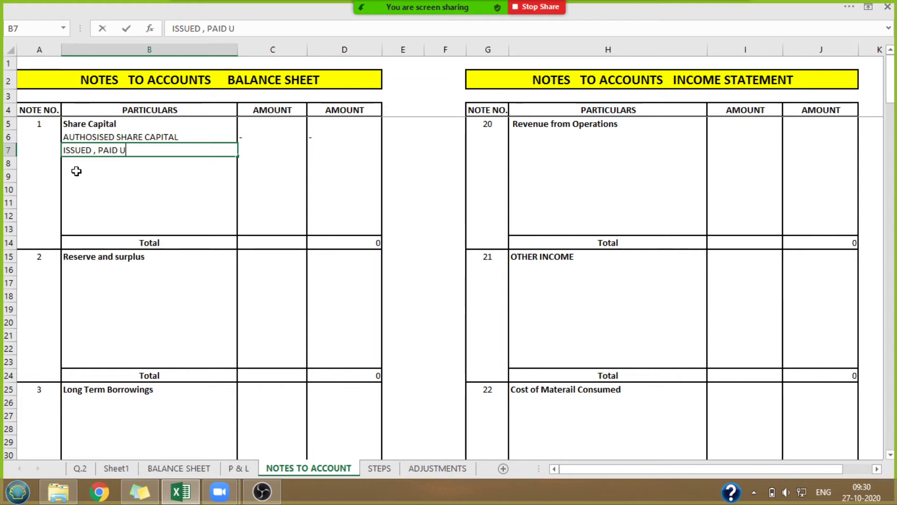
pyautogui.write('P')
pyautogui.write(' CA')
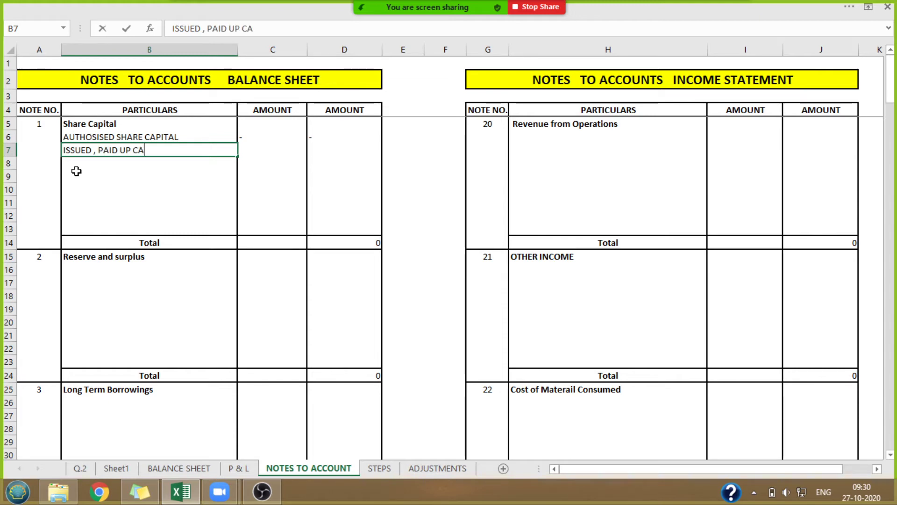
pyautogui.write('PITAL')
pyautogui.press('Return')
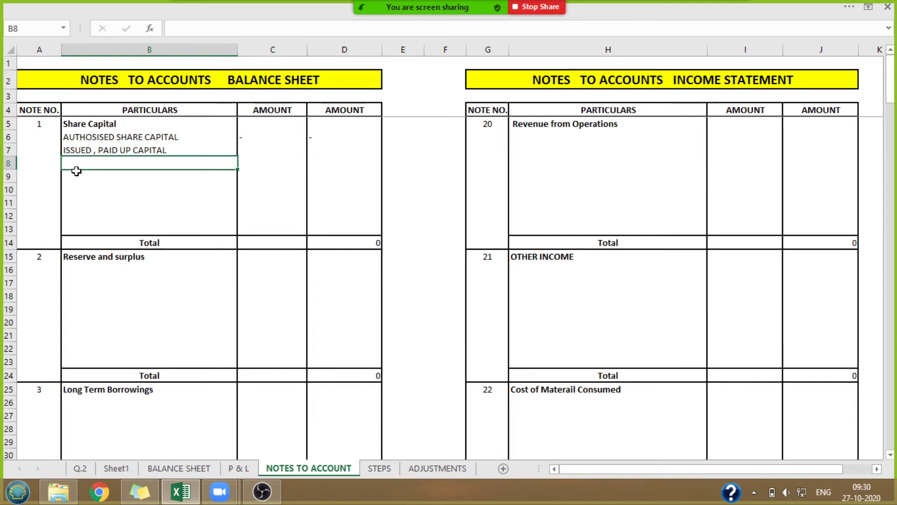
# Describe the issued shares as "25000 EQ. SHARES OF RS. 10 EACH" below the ISSUED , PAID UP CAPITAL line.
pyautogui.write('25000')
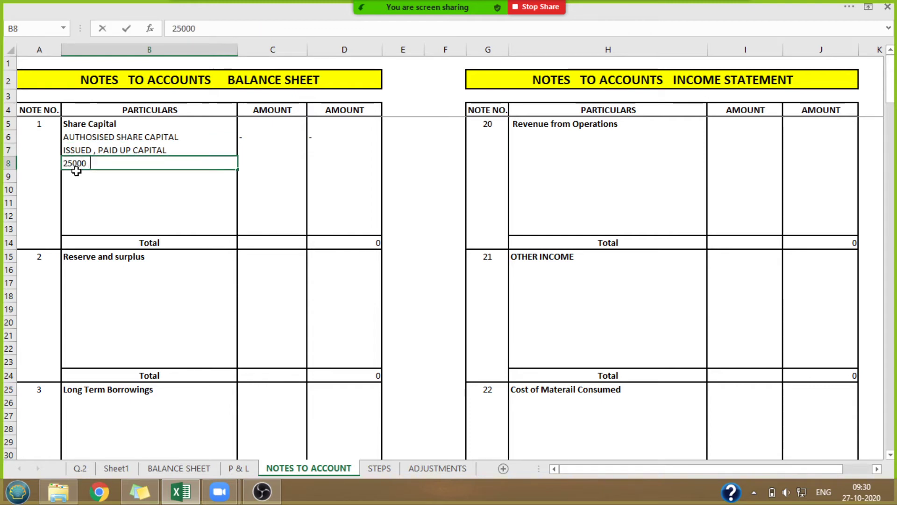
pyautogui.write('  EQ. S')
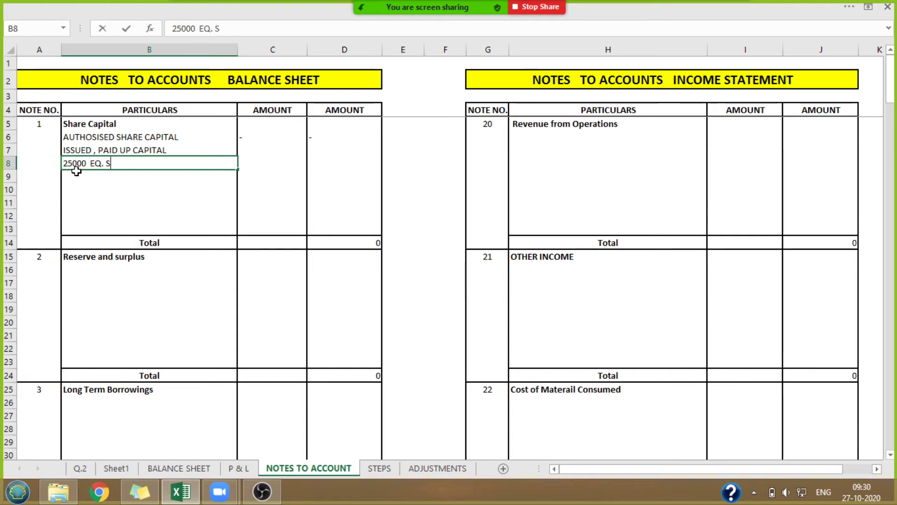
pyautogui.write('HARES O')
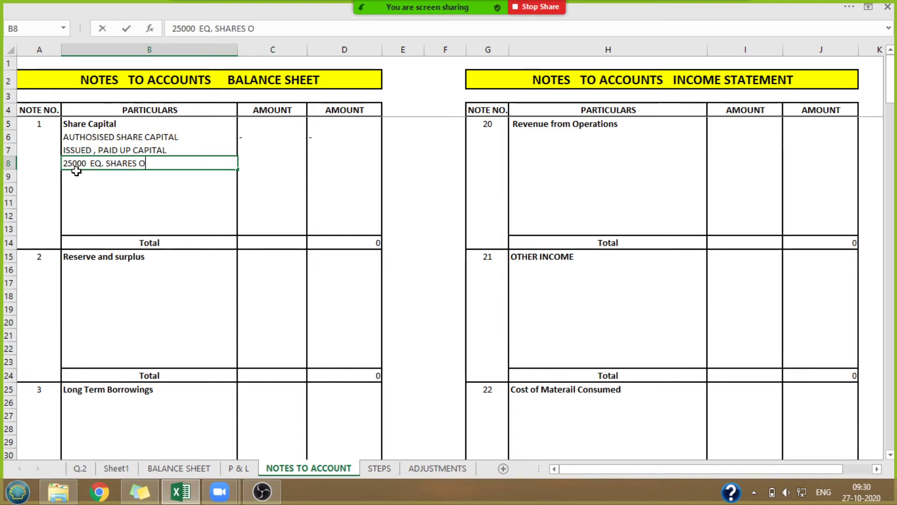
pyautogui.write('F RS. 10')
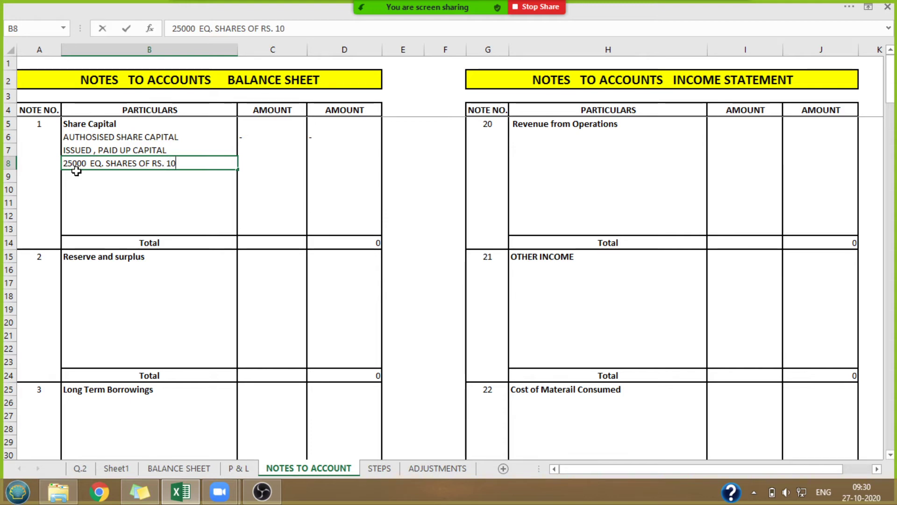
pyautogui.write(' EACH FU')
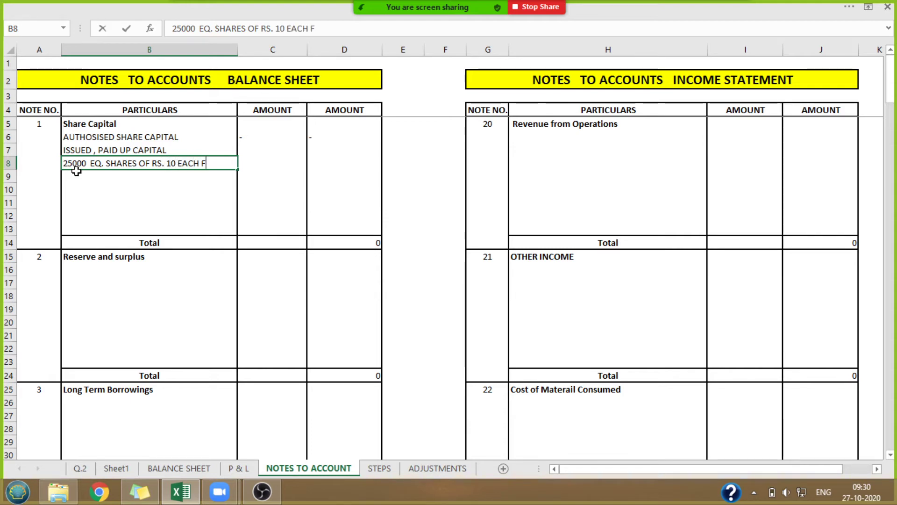
pyautogui.press('BackSpace')
pyautogui.press('BackSpace')
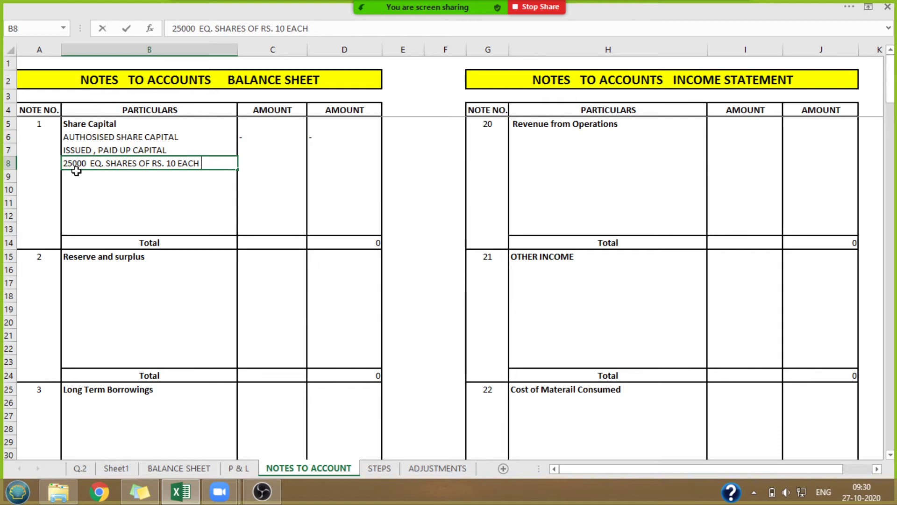
# Continue the share description with "FULLY PAID UP" on the next row and enter 250000 in its outer amount column.
pyautogui.click(76, 172)
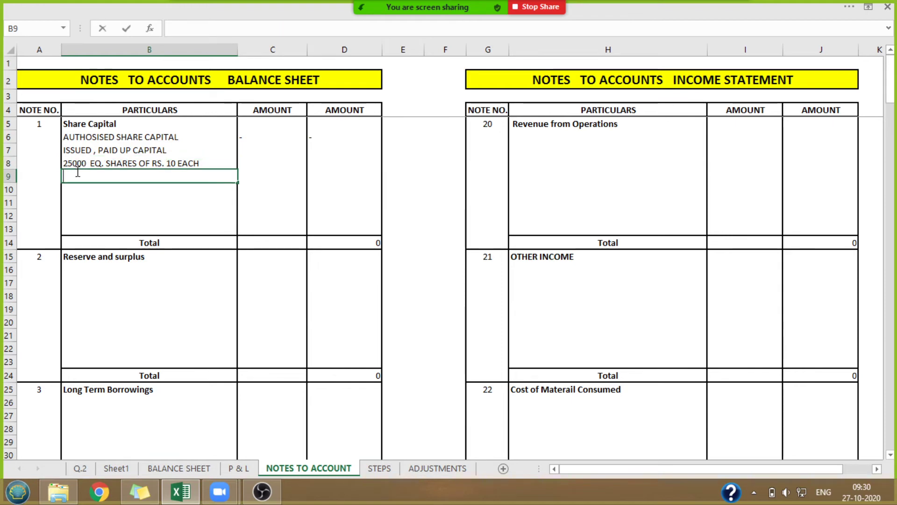
pyautogui.write('FULLY')
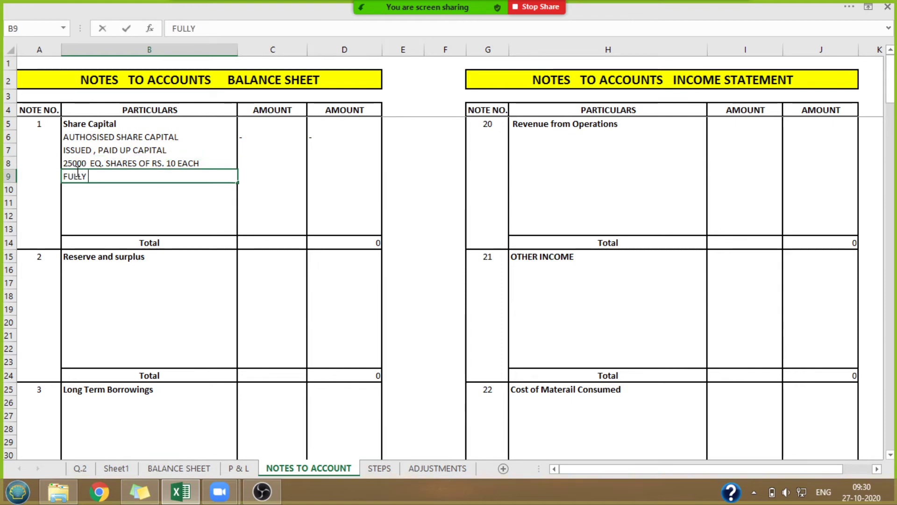
pyautogui.write(' PAID ')
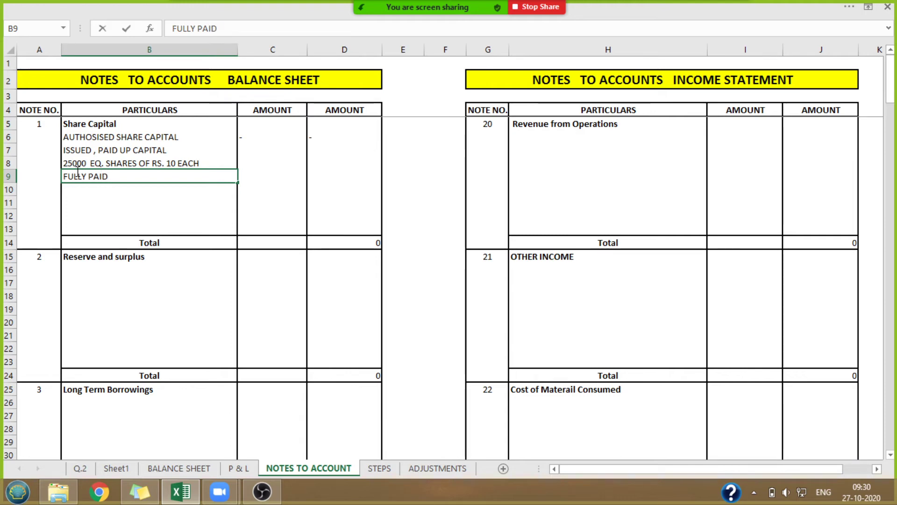
pyautogui.write('I')
pyautogui.write('UP')
pyautogui.press('Tab')
pyautogui.press('Tab')
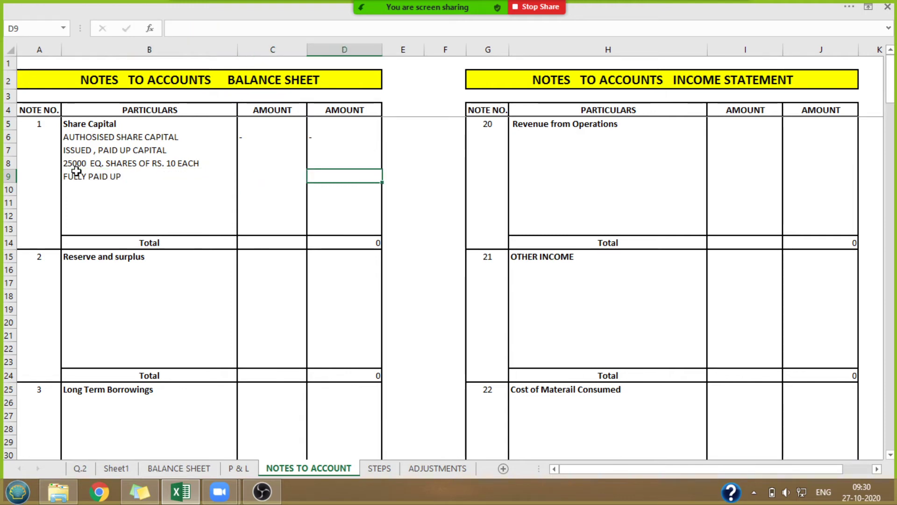
pyautogui.write('250000')
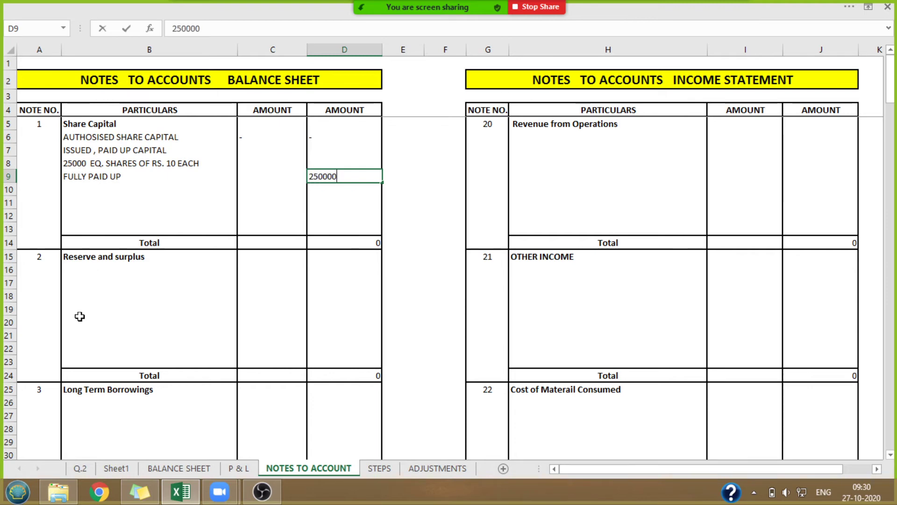
# Look up the debentures in Q.2 and list "11 % DEBENTURES" as the first line under Long Term Borrowings in note 3.
pyautogui.click(80, 468)
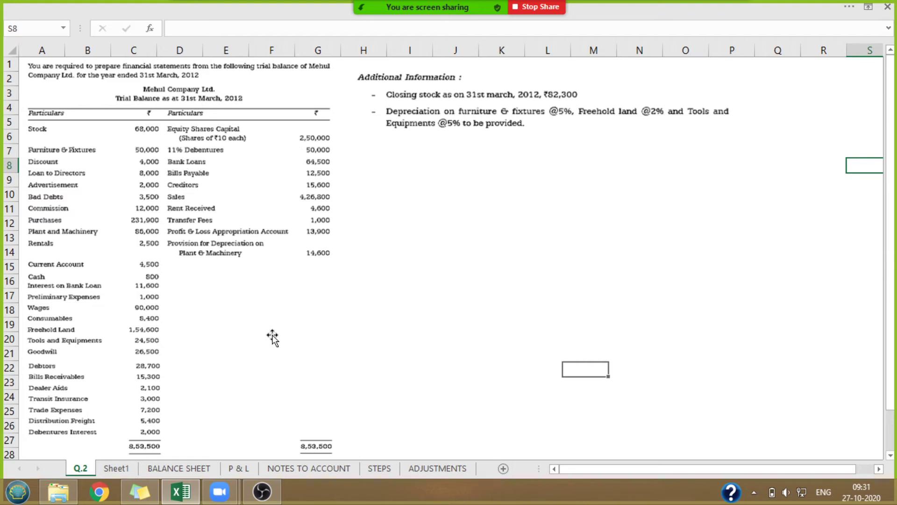
pyautogui.click(283, 467)
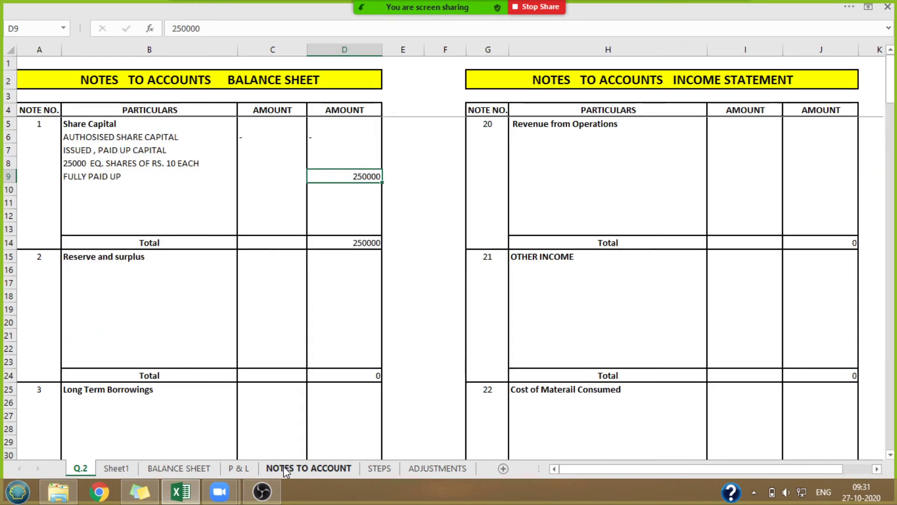
pyautogui.click(88, 402)
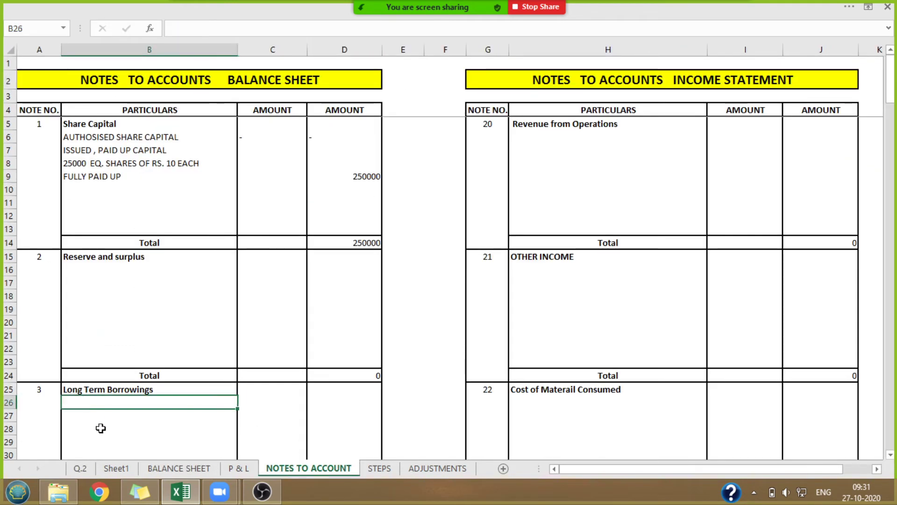
pyautogui.press('Down')
pyautogui.press('Down')
pyautogui.press('Down')
pyautogui.press('Down')
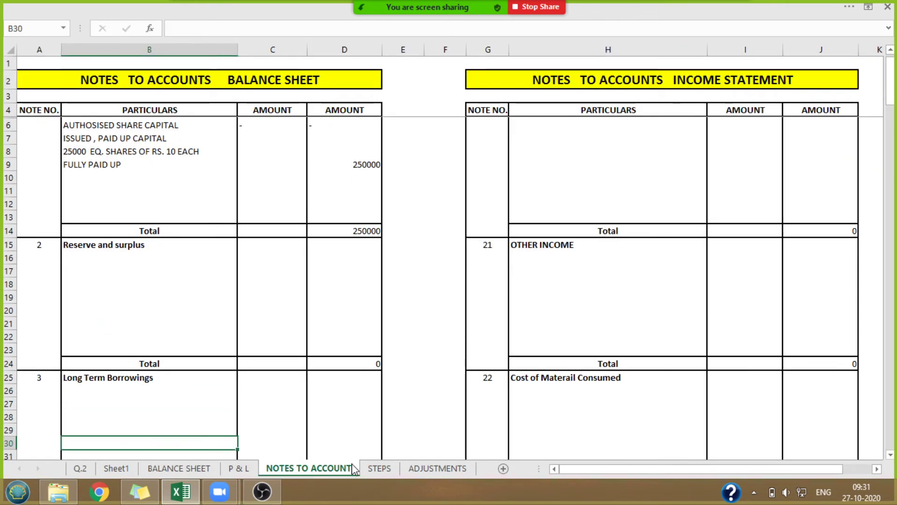
pyautogui.press('Up')
pyautogui.press('Up')
pyautogui.press('Up')
pyautogui.press('Up')
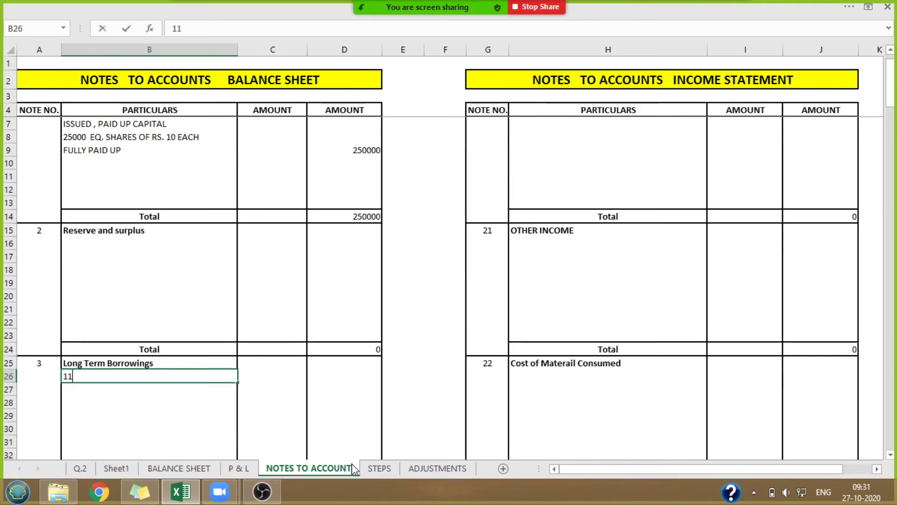
pyautogui.write('11 % DEBENTURES')
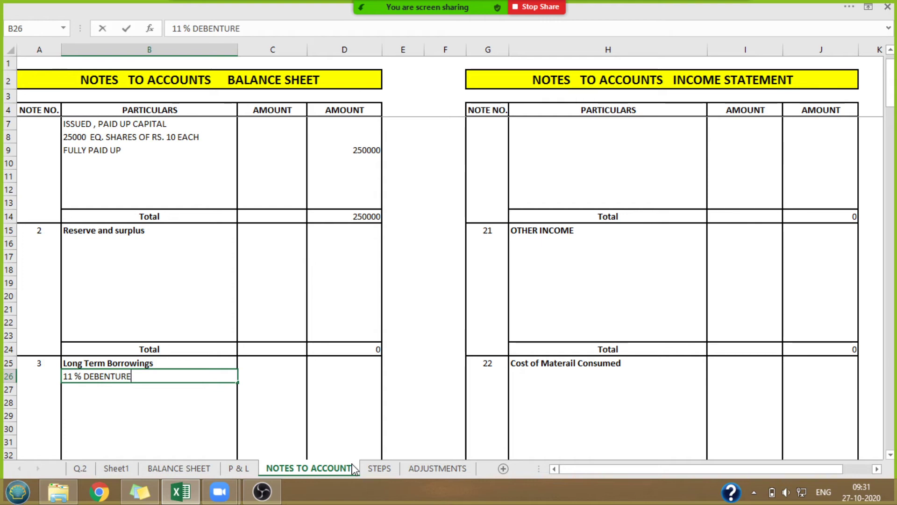
# Enter 50000 in the outer amount column of the 11 % DEBENTURES line.
pyautogui.press('Right')
pyautogui.press('Right')
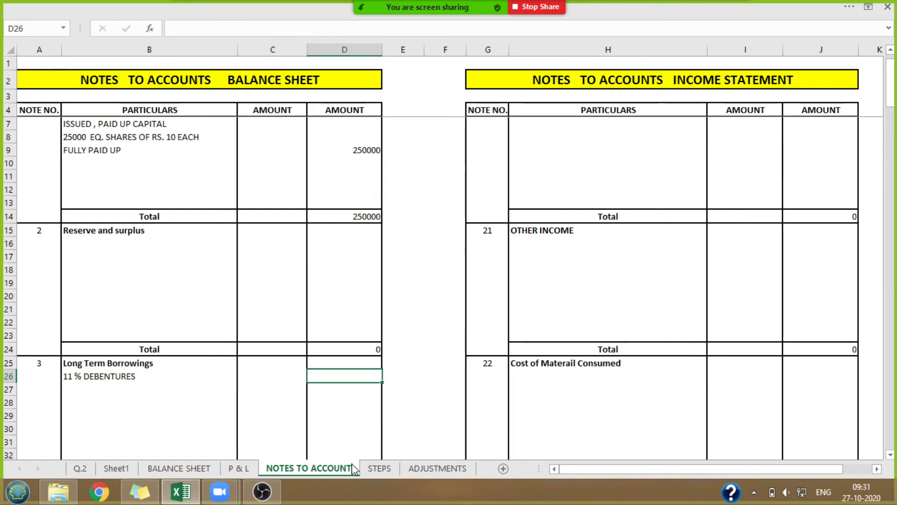
pyautogui.write('50000')
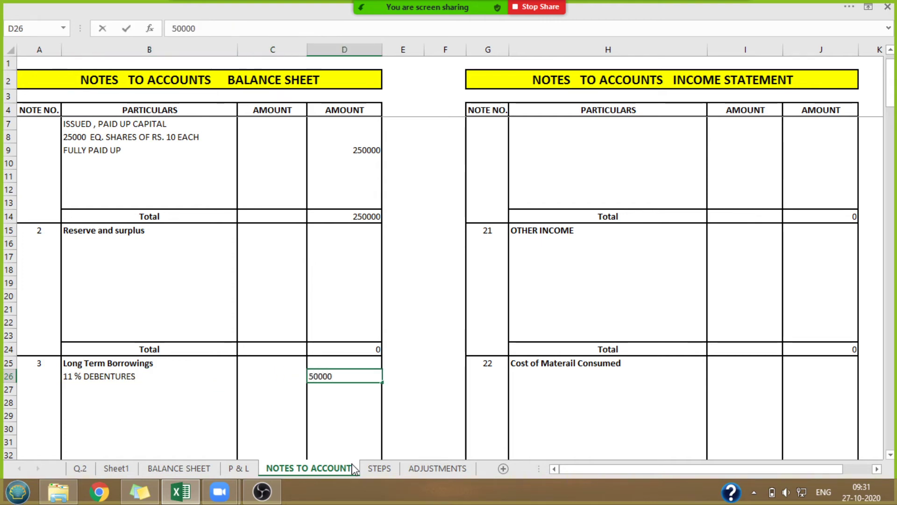
pyautogui.click(426, 364)
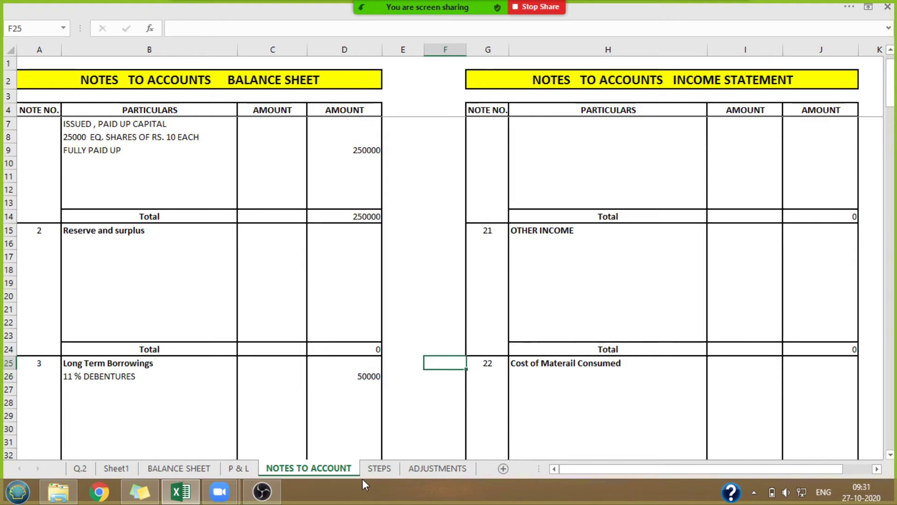
# Look up the bank loans in Q.2 and add a "BANK LOAN" line of 64500 in the outer amount column below 11 % DEBENTURES.
pyautogui.click(80, 468)
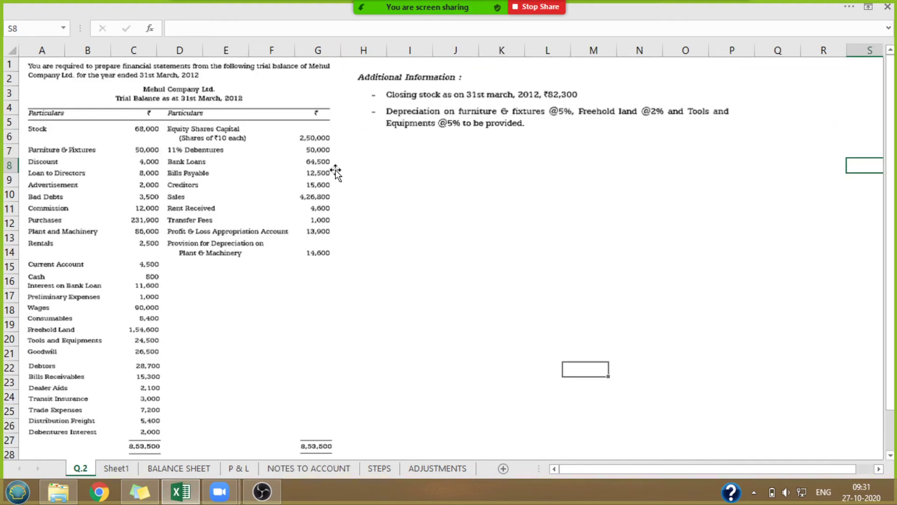
pyautogui.click(302, 467)
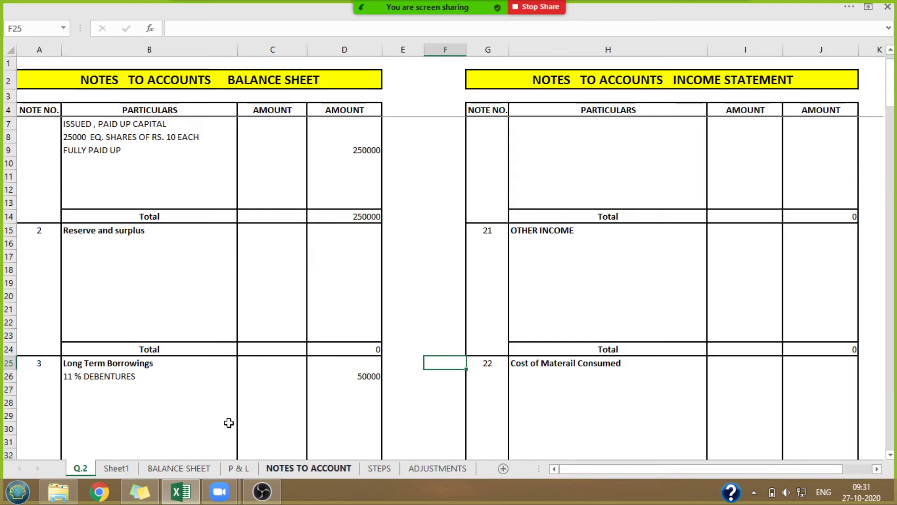
pyautogui.click(68, 388)
pyautogui.write('BAN')
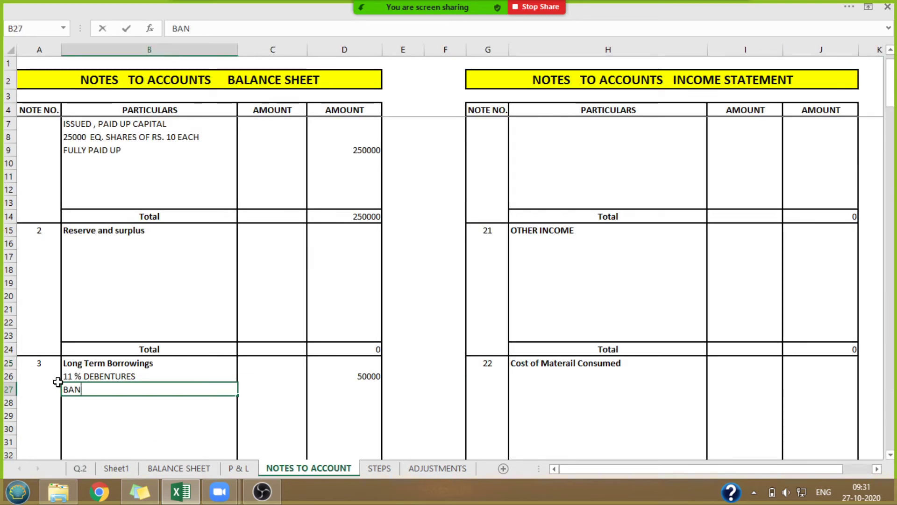
pyautogui.write('K LOAN')
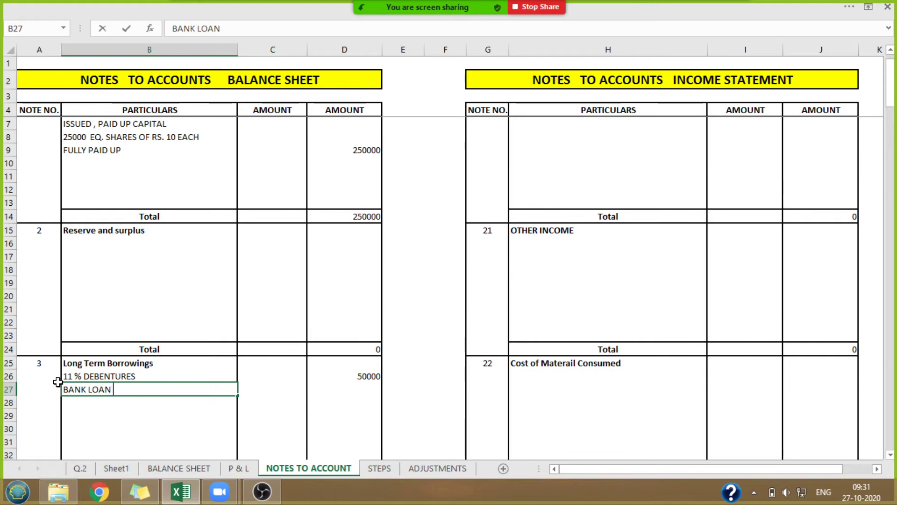
pyautogui.press('Tab')
pyautogui.press('Tab')
pyautogui.write('64500')
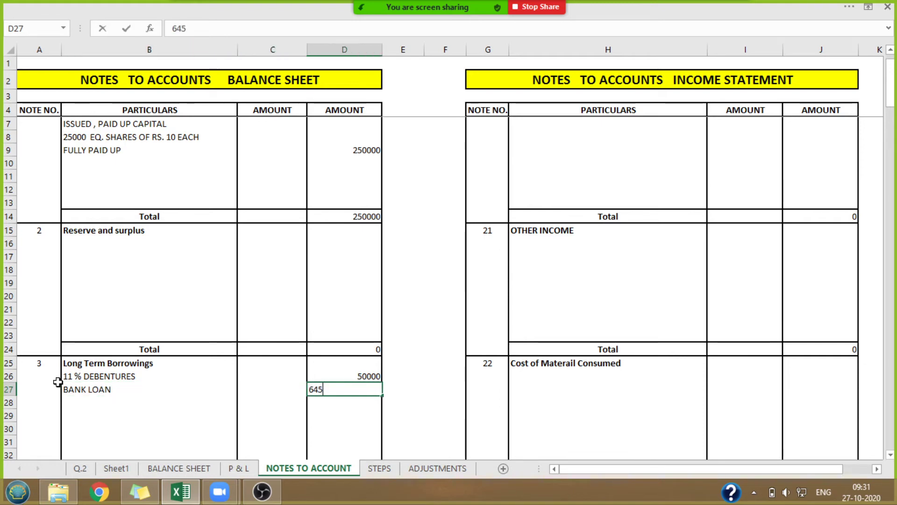
pyautogui.click(413, 414)
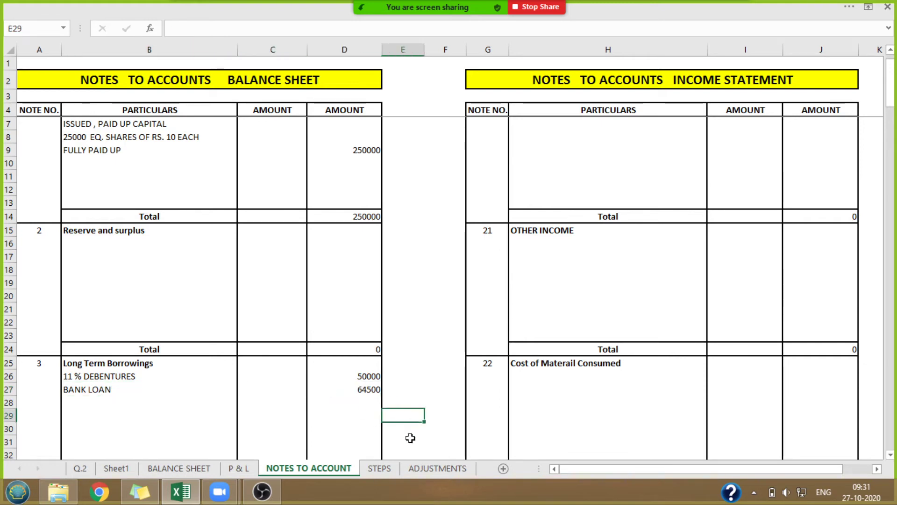
pyautogui.moveTo(114, 366); pyautogui.dragTo(364, 392)
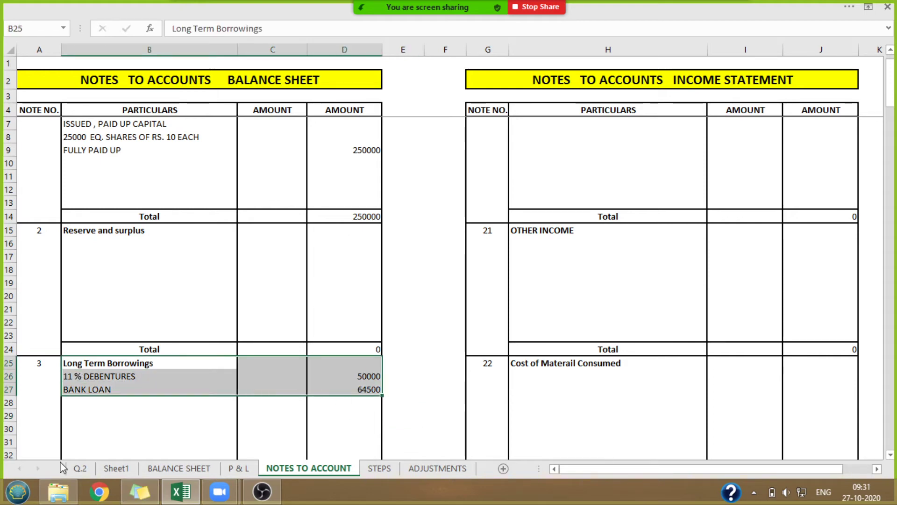
# Check the next credit items in Q.2 and find the note number for Trade payables in the BALANCE SHEET sheet.
pyautogui.click(86, 469)
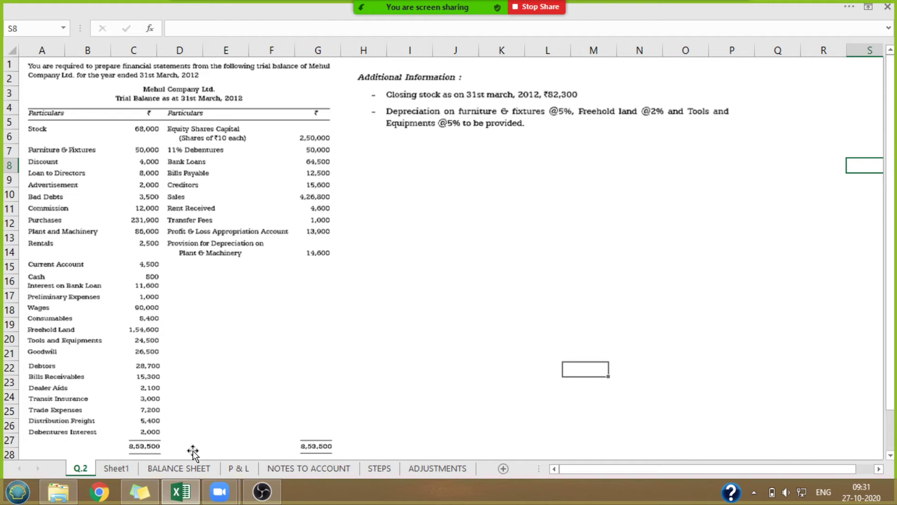
pyautogui.click(179, 468)
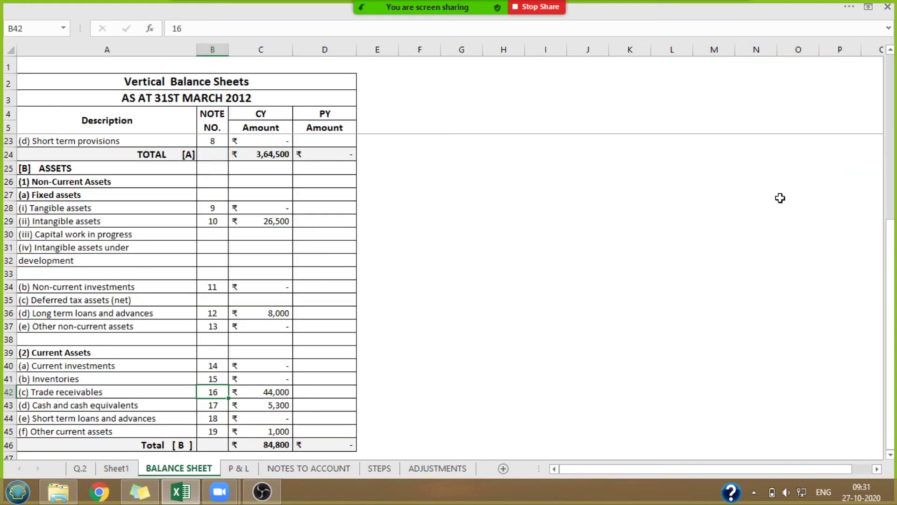
pyautogui.moveTo(890, 271); pyautogui.dragTo(882, 194)
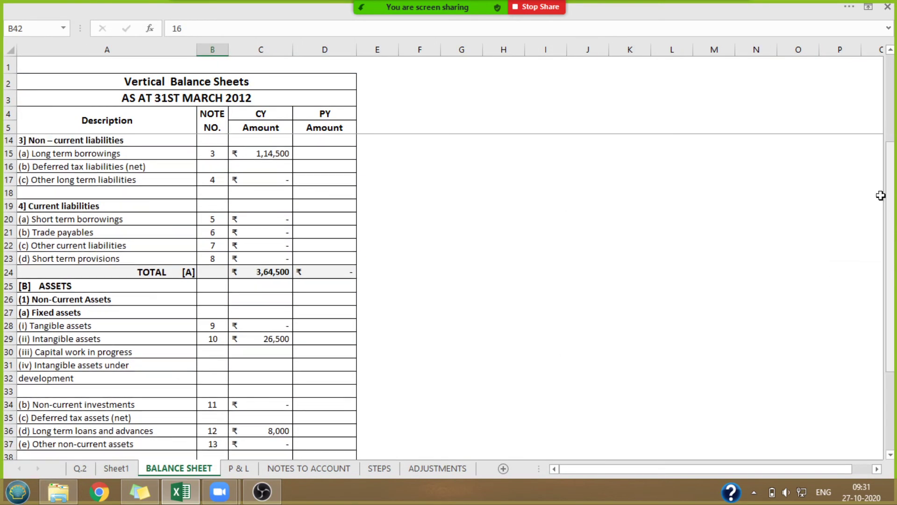
pyautogui.moveTo(54, 225); pyautogui.dragTo(257, 220)
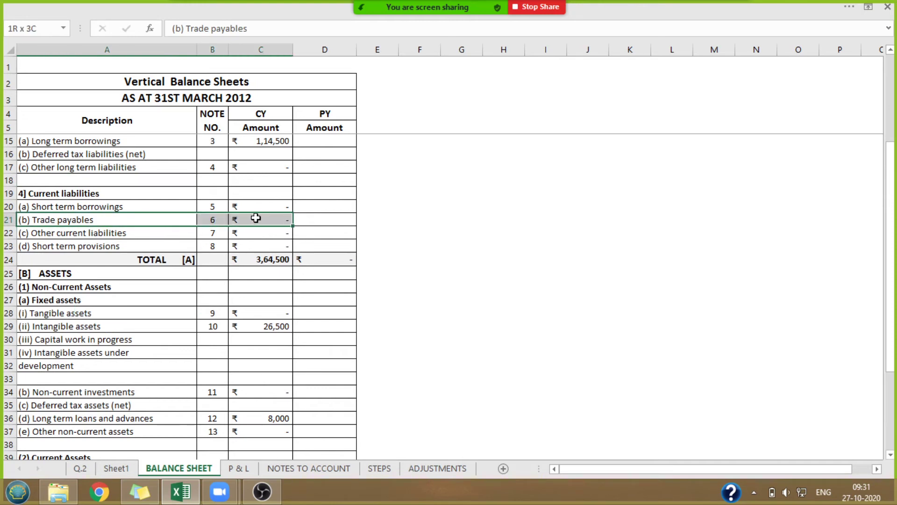
pyautogui.click(214, 220)
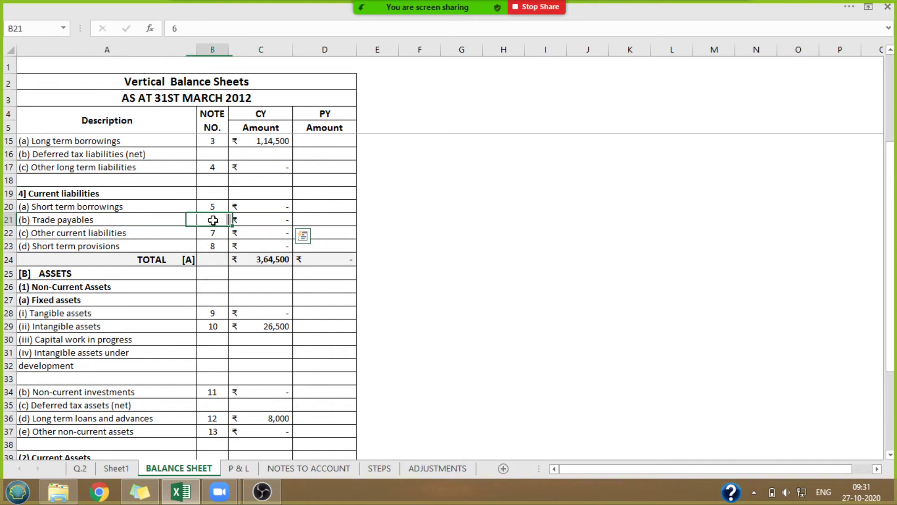
# List "CREDITORS" and "BILLS PAYABLE" on separate lines under Trade Payables in note 6 of the NOTES TO ACCOUNT sheet.
pyautogui.click(283, 469)
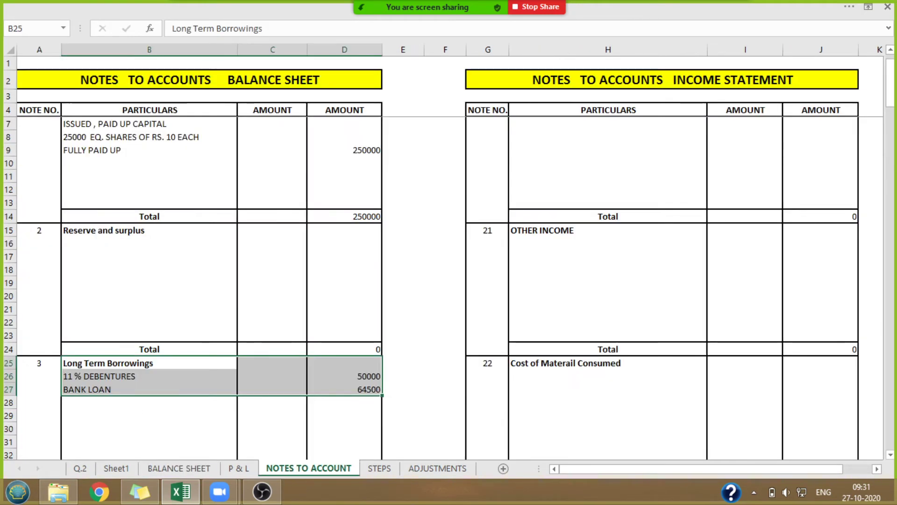
pyautogui.moveTo(893, 103); pyautogui.dragTo(894, 169)
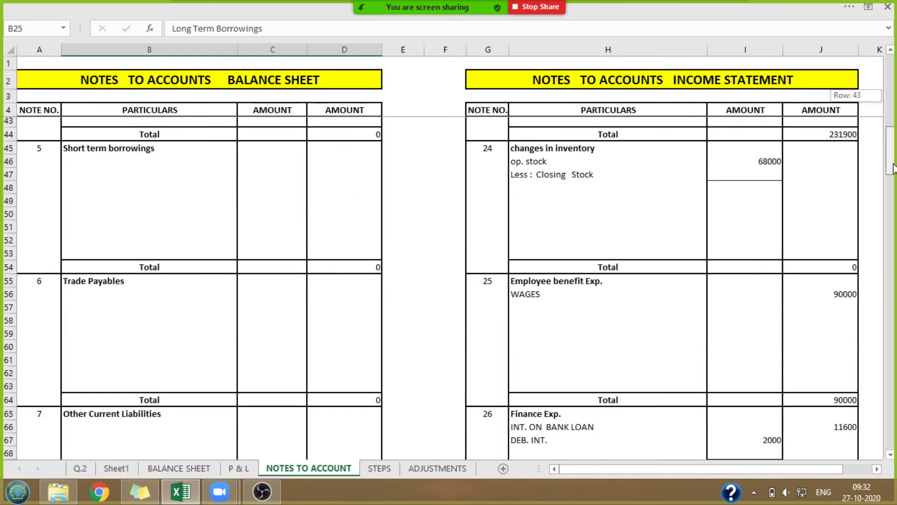
pyautogui.click(80, 297)
pyautogui.write('CR')
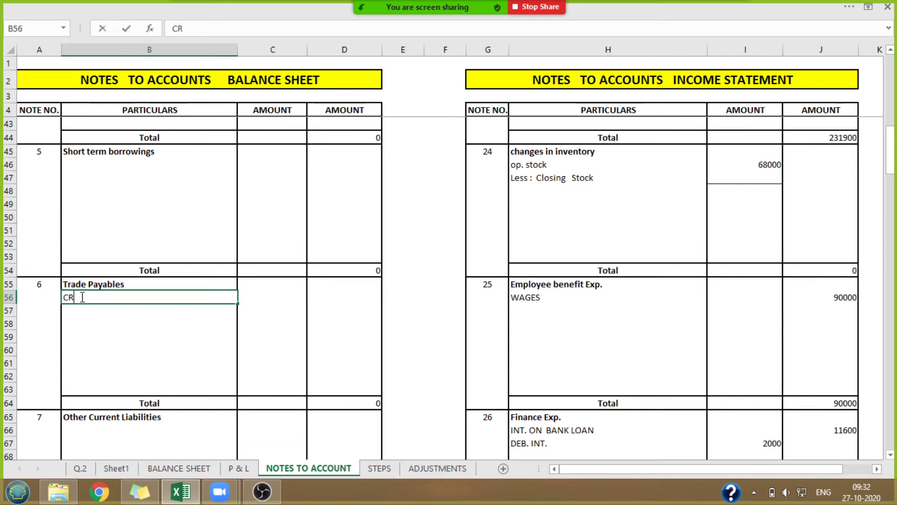
pyautogui.write('EDITORS')
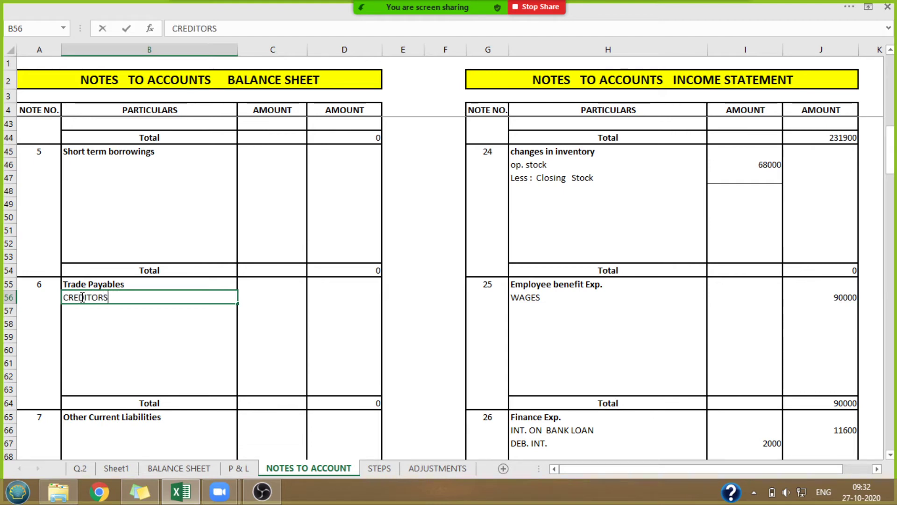
pyautogui.press('Return')
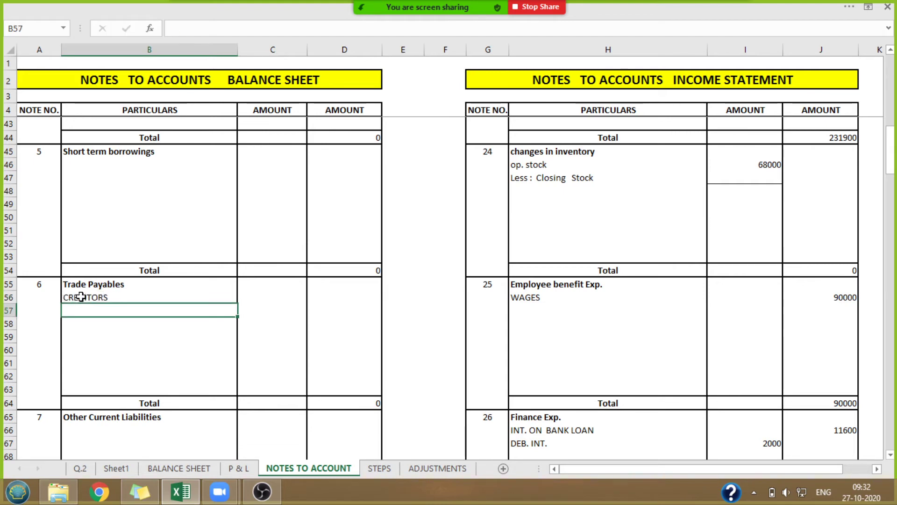
pyautogui.write('BILLS')
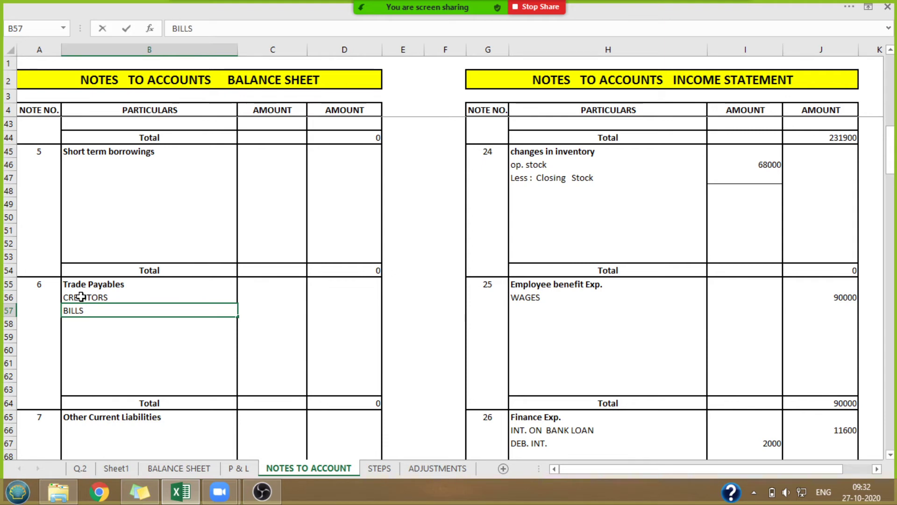
pyautogui.write(' PAYABLE')
# Look up the creditors and bills payable amounts in Q.2 and go to the CREDITORS line's inner amount cell in note 6.
pyautogui.click(86, 471)
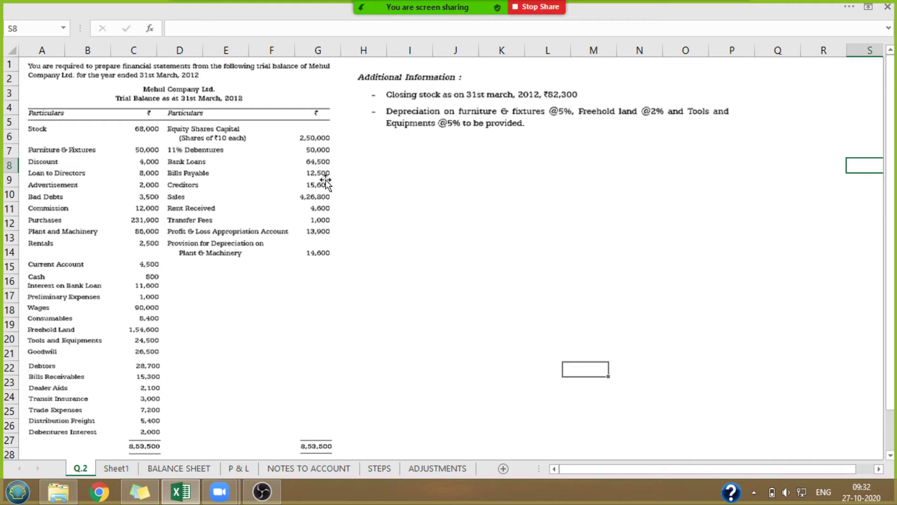
pyautogui.click(307, 468)
pyautogui.click(284, 298)
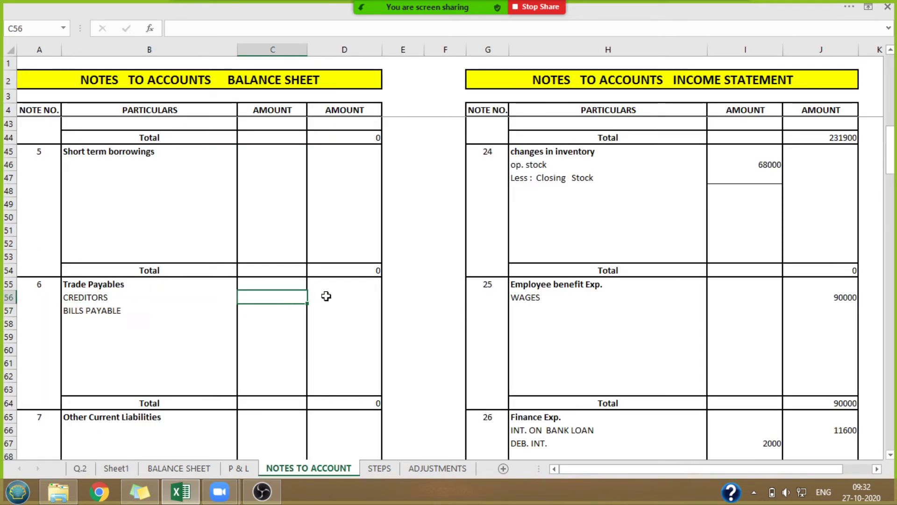
# Enter 15600 for creditors and 12500 for bills payable in the outer amount column of the Trade Payables note.
pyautogui.click(326, 297)
pyautogui.write('15600')
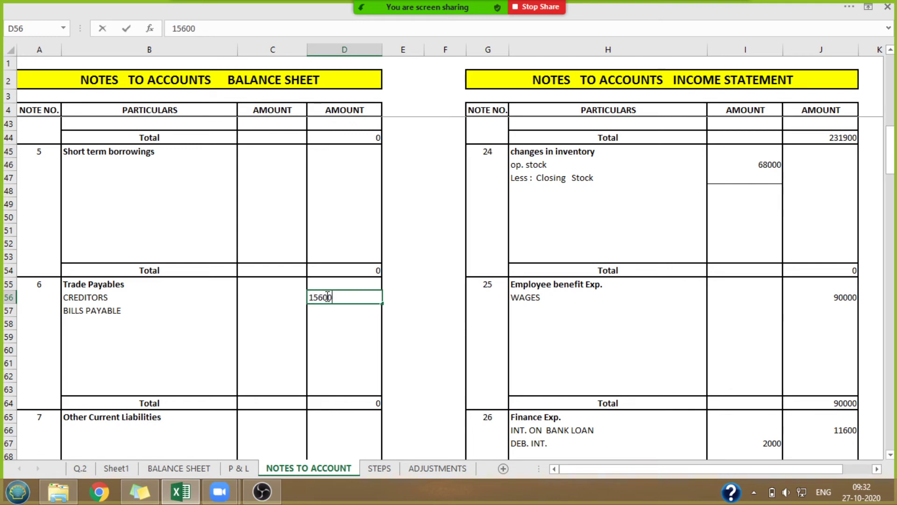
pyautogui.press('Return')
pyautogui.write('12500')
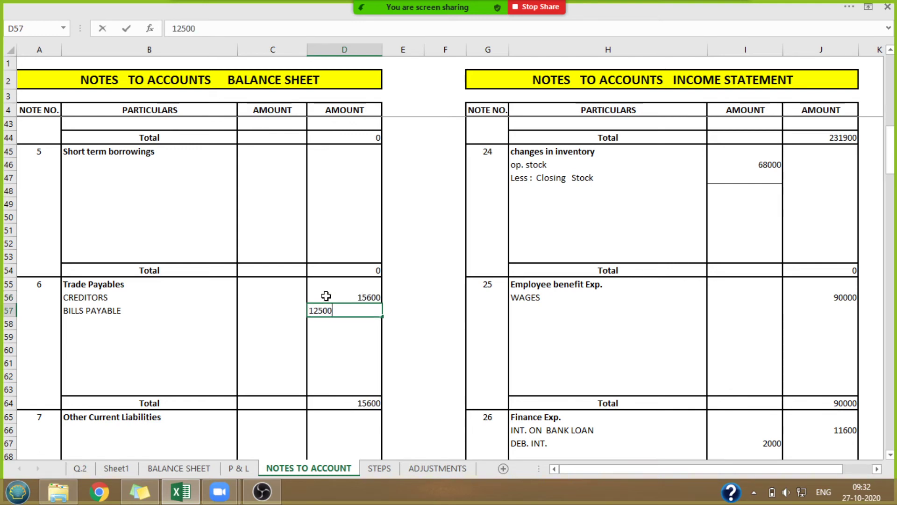
pyautogui.click(414, 310)
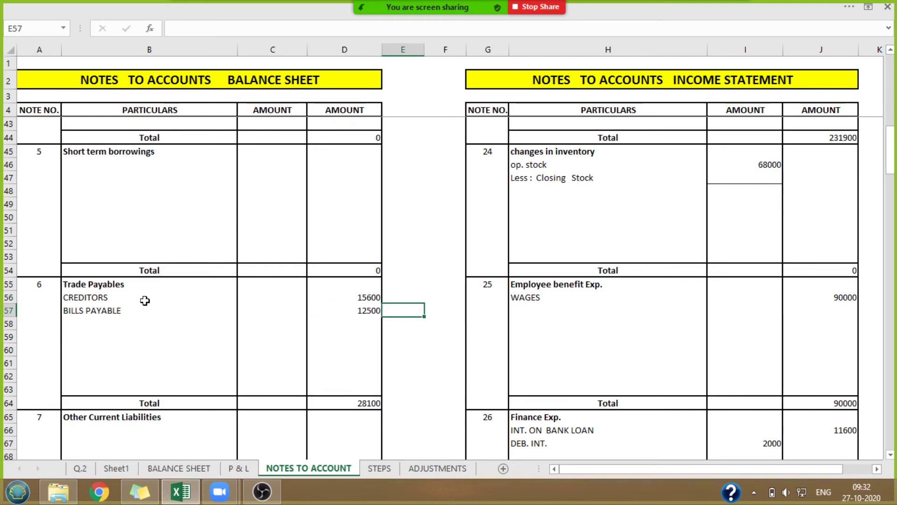
pyautogui.moveTo(40, 284); pyautogui.dragTo(347, 307)
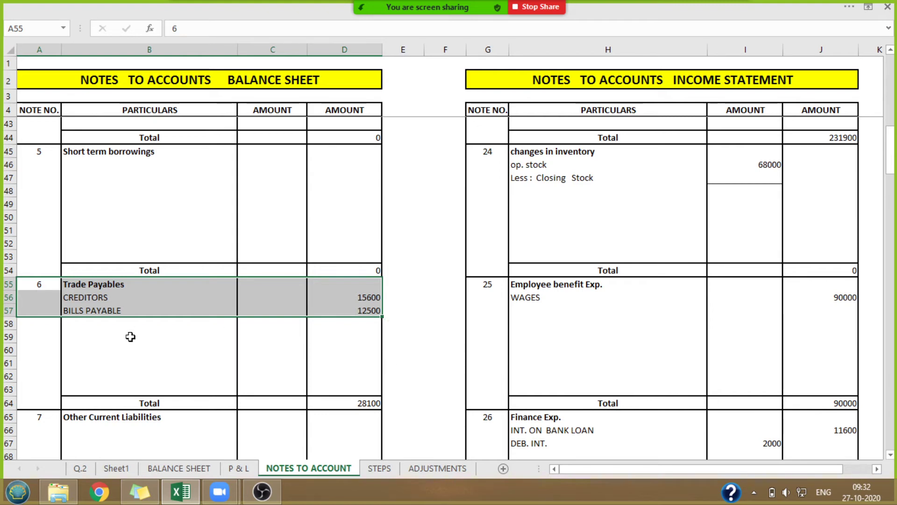
pyautogui.click(113, 349)
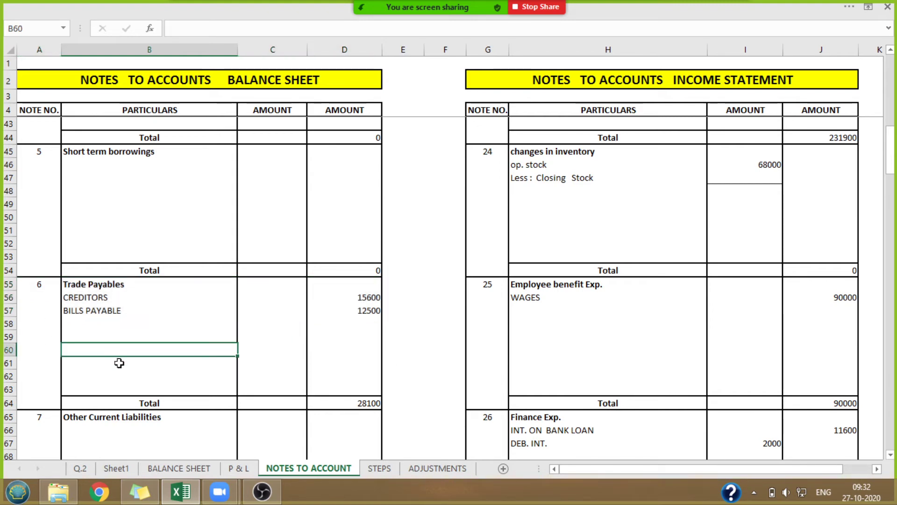
# Consult the trial balance and P & L note number, and add the item SALES under Revenue from Operations in note 20.
pyautogui.click(84, 468)
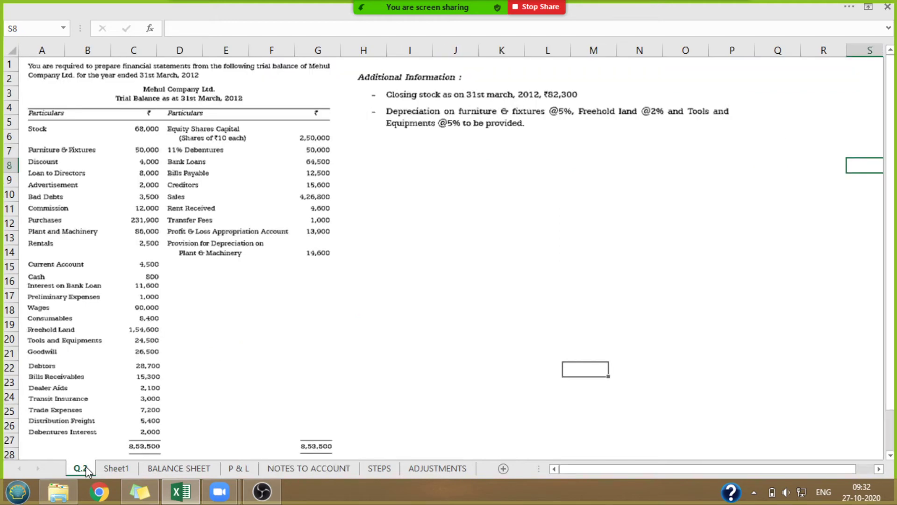
pyautogui.click(245, 298)
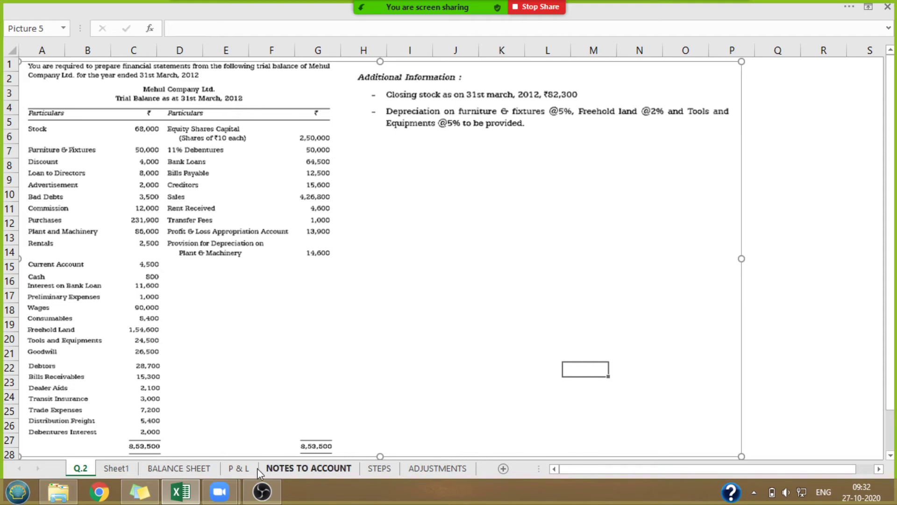
pyautogui.click(242, 467)
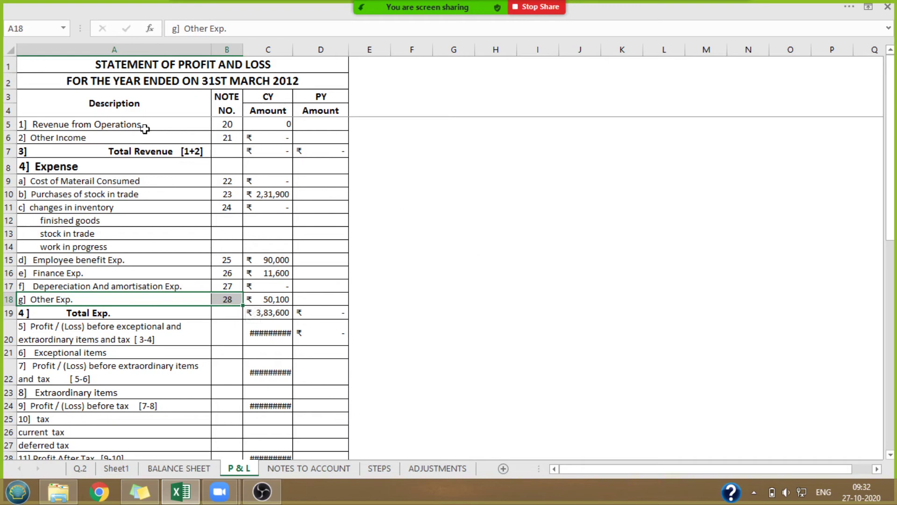
pyautogui.click(230, 125)
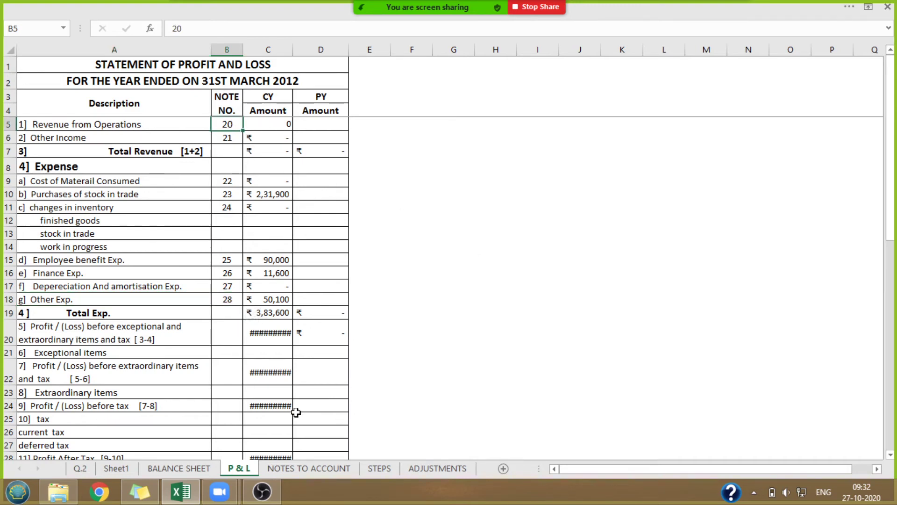
pyautogui.click(309, 468)
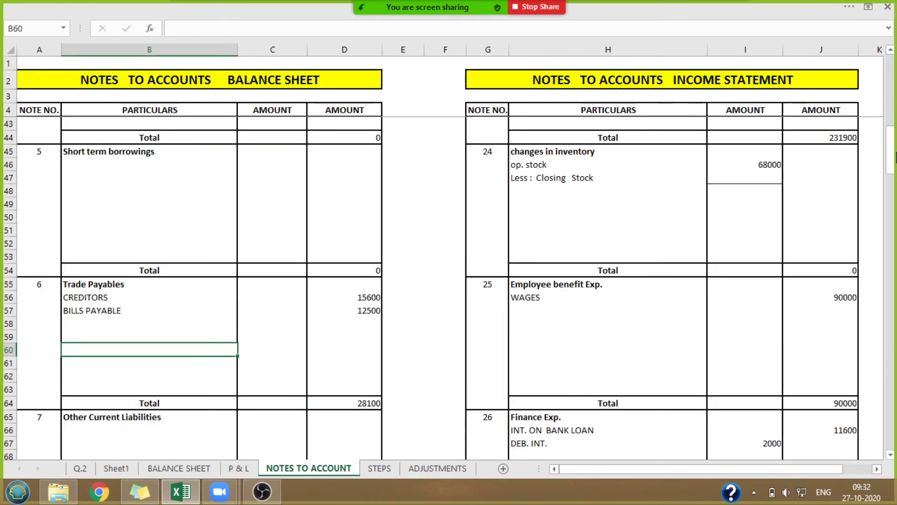
pyautogui.moveTo(890, 157); pyautogui.dragTo(891, 151)
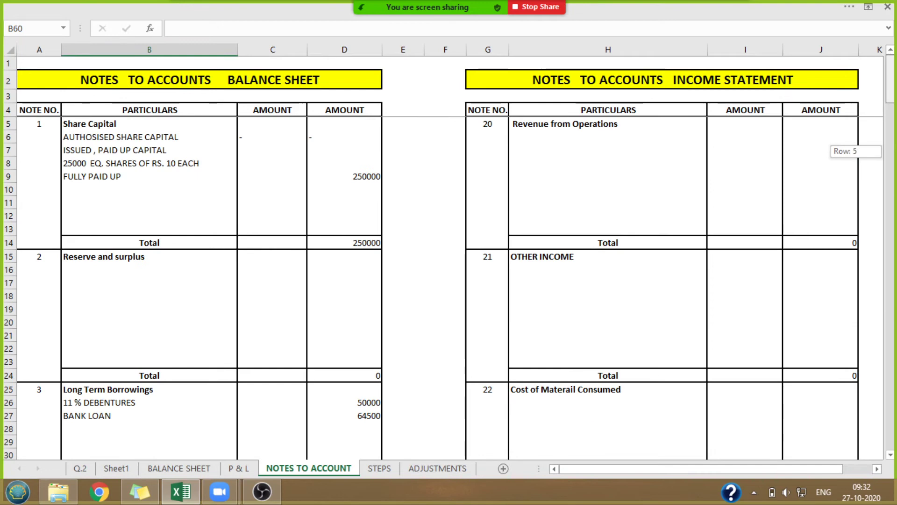
pyautogui.click(551, 137)
pyautogui.write('SALE')
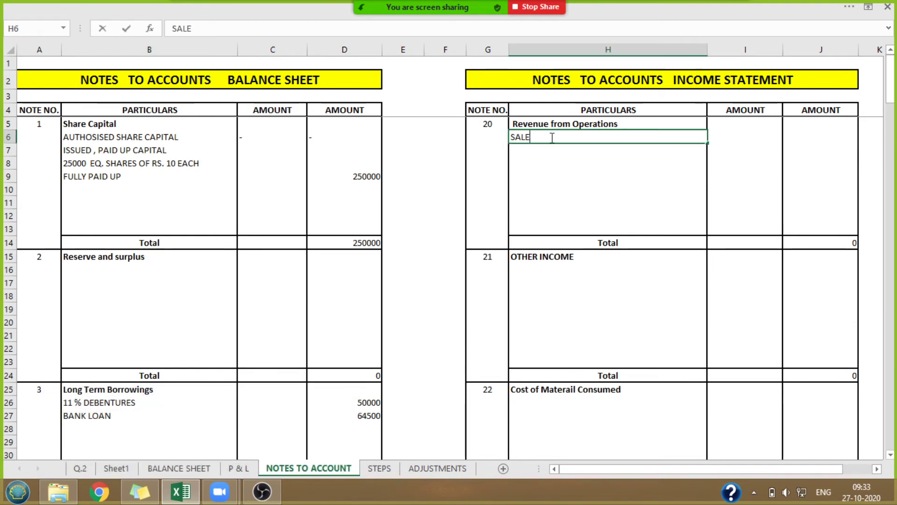
pyautogui.write('S')
pyautogui.click(559, 176)
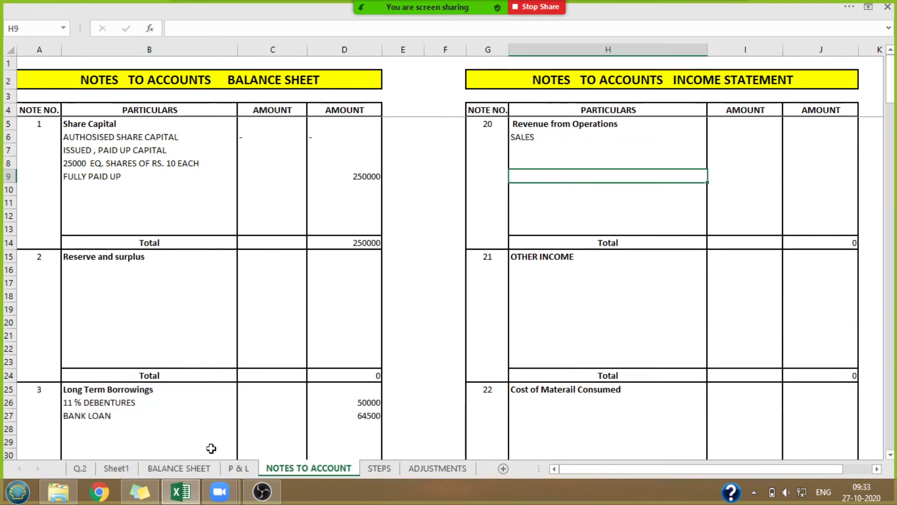
# Look up sales in the Q.2 trial balance and enter 426800 as the SALES amount in note 20.
pyautogui.click(80, 468)
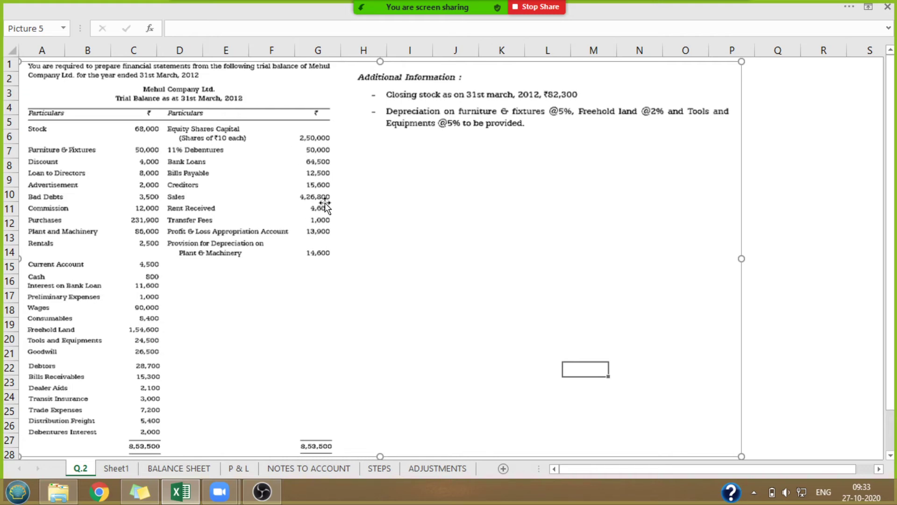
pyautogui.click(342, 469)
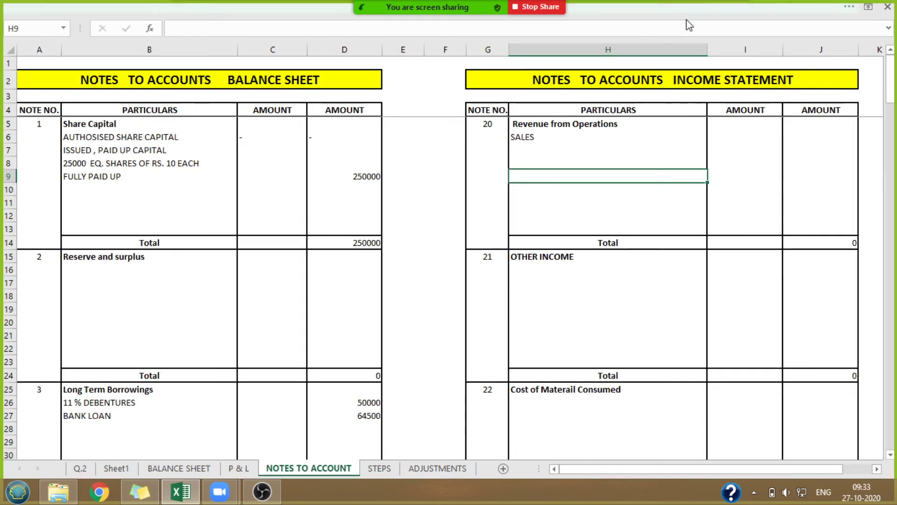
pyautogui.click(822, 136)
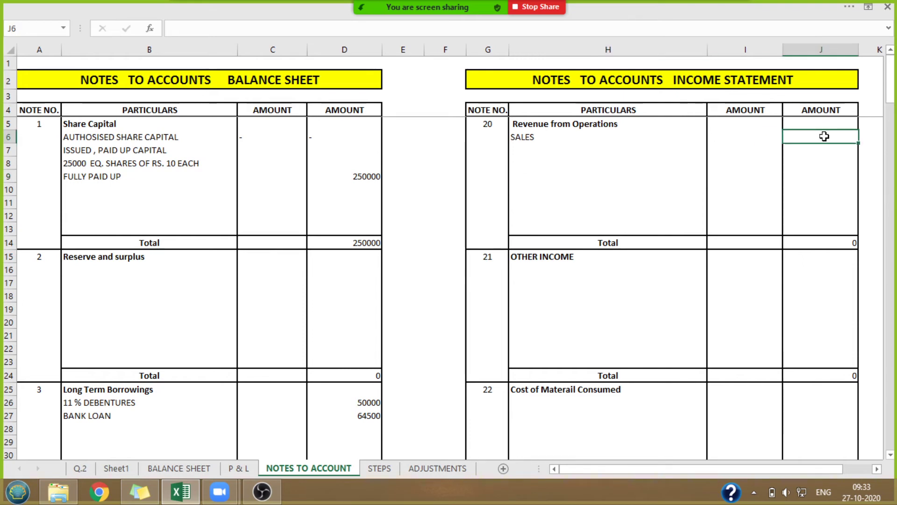
pyautogui.write('426800')
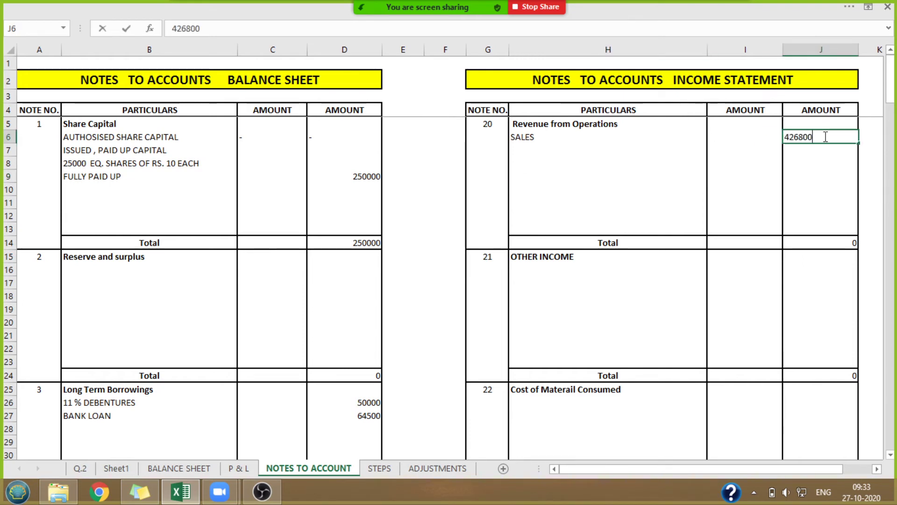
pyautogui.click(435, 197)
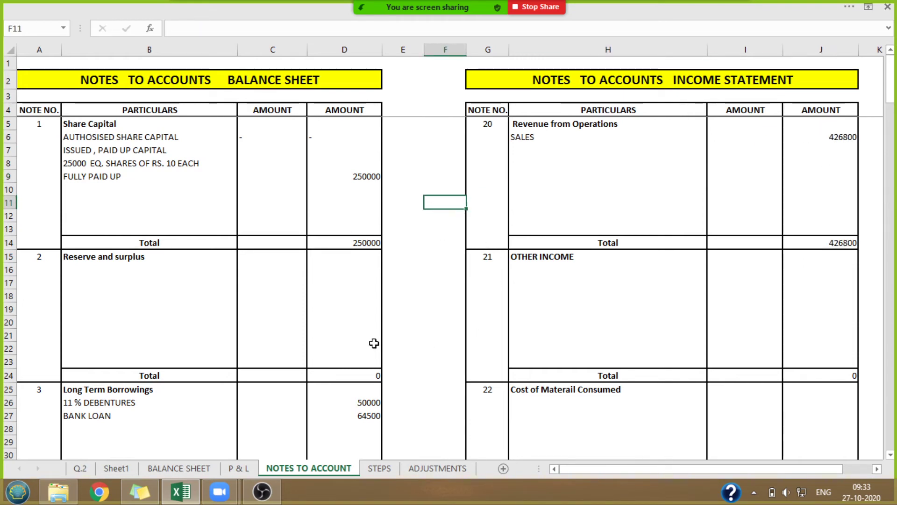
# Check the trial balance for the next income item and add RENT RECEIVED under OTHER INCOME in note 21.
pyautogui.click(83, 471)
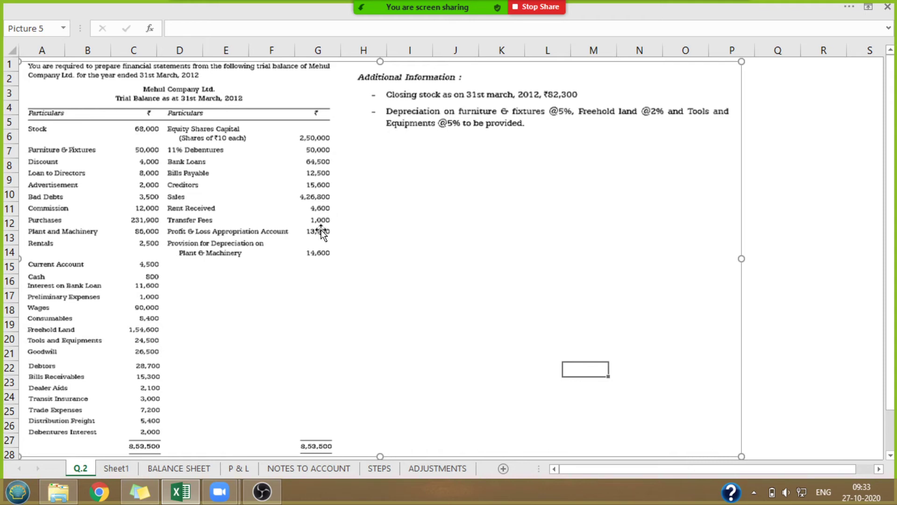
pyautogui.click(310, 469)
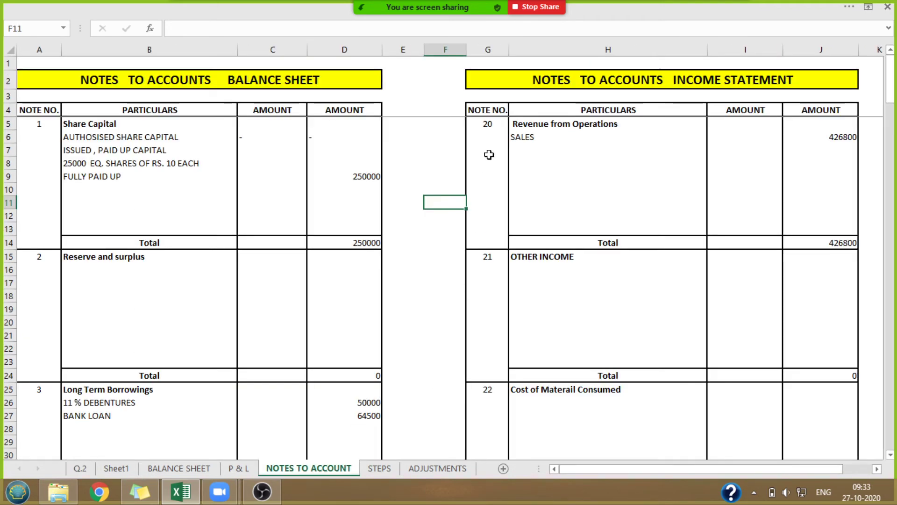
pyautogui.click(524, 270)
pyautogui.write('RE')
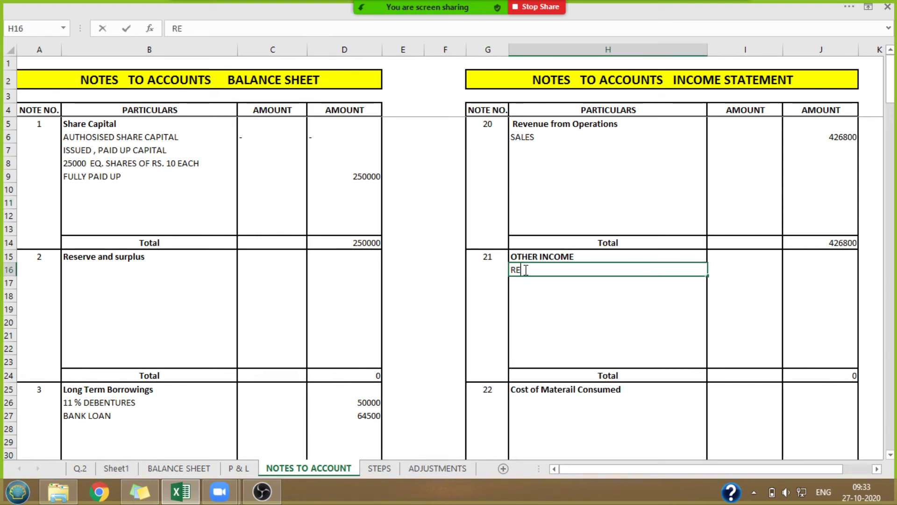
pyautogui.write('NT')
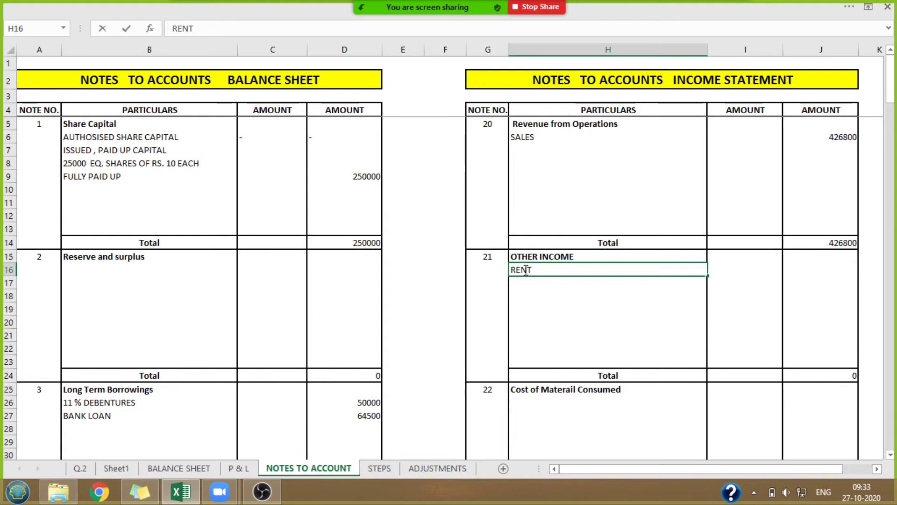
pyautogui.write(' RECEIVED')
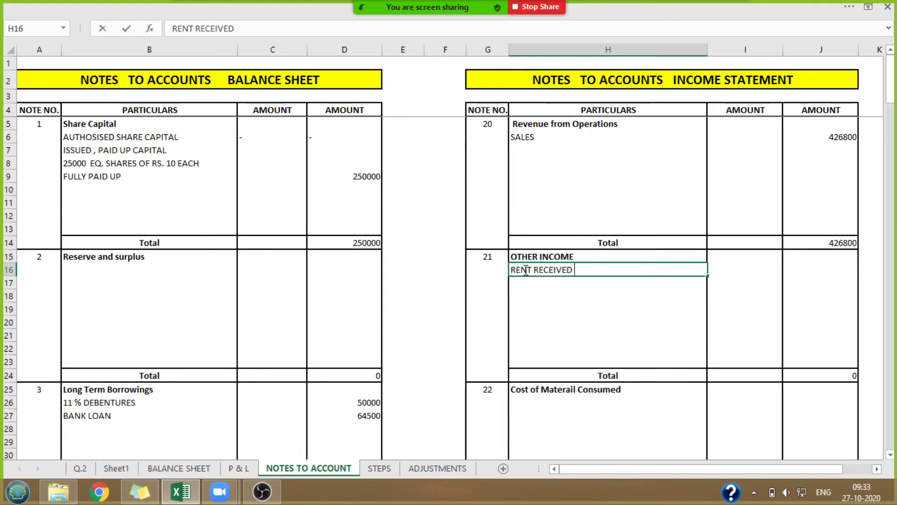
# Look up the rent received in the Q.2 trial balance and enter 4600 as its amount in note 21.
pyautogui.click(83, 468)
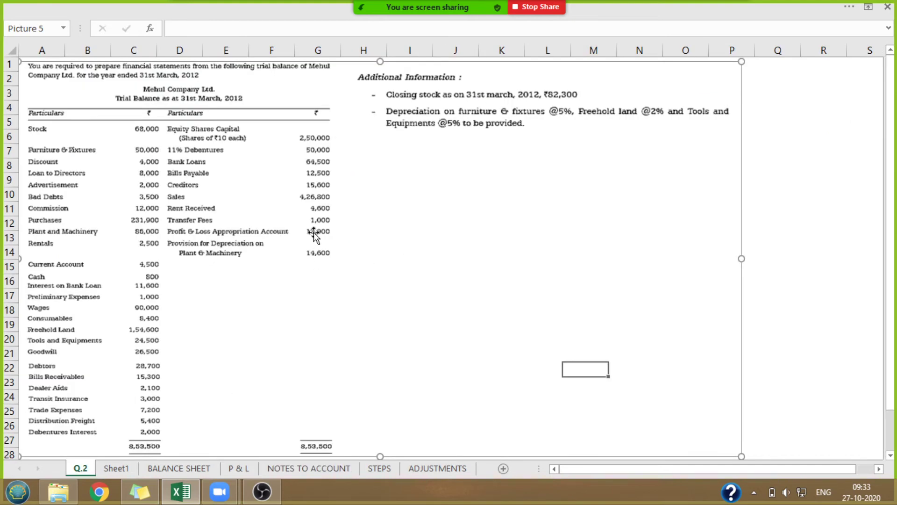
pyautogui.click(330, 470)
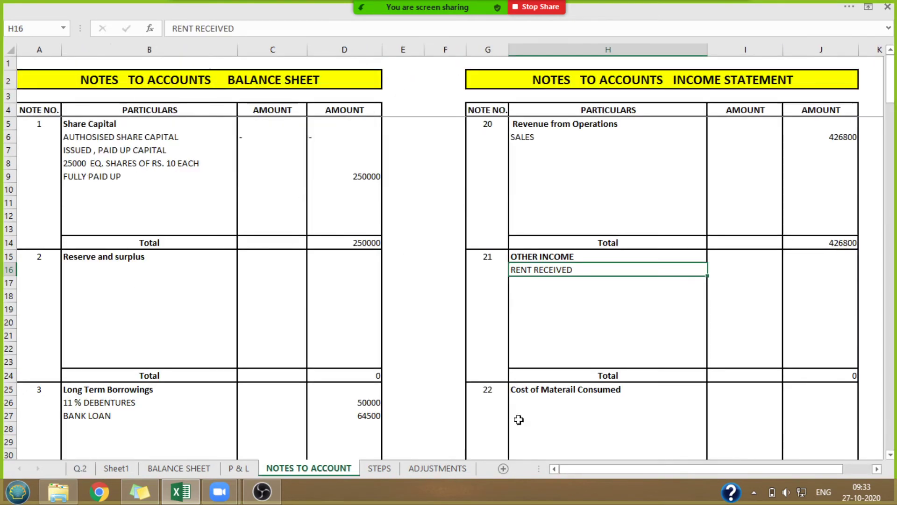
pyautogui.click(808, 272)
pyautogui.write('4600')
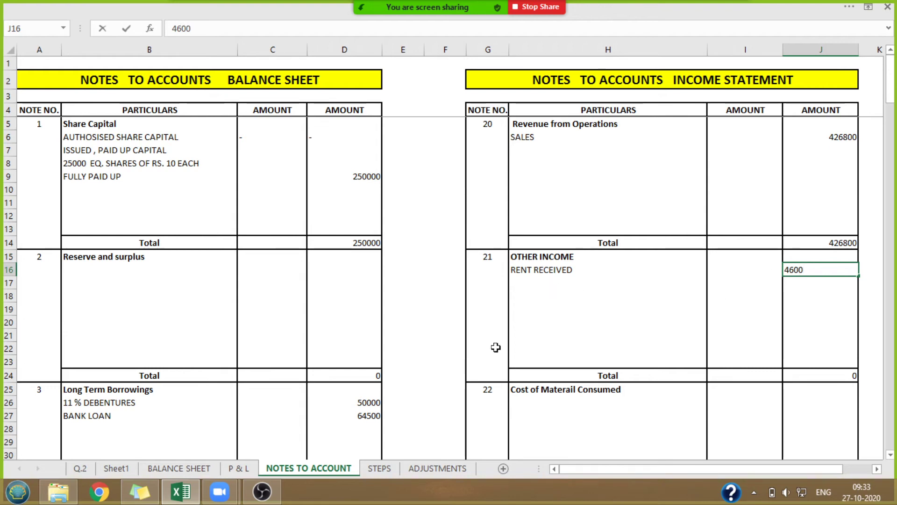
pyautogui.press('alt')
pyautogui.press('Escape')
# Look up transfer fees in the trial balance and add TRANS. FEES with amount 1000 under OTHER INCOME in note 21.
pyautogui.click(80, 468)
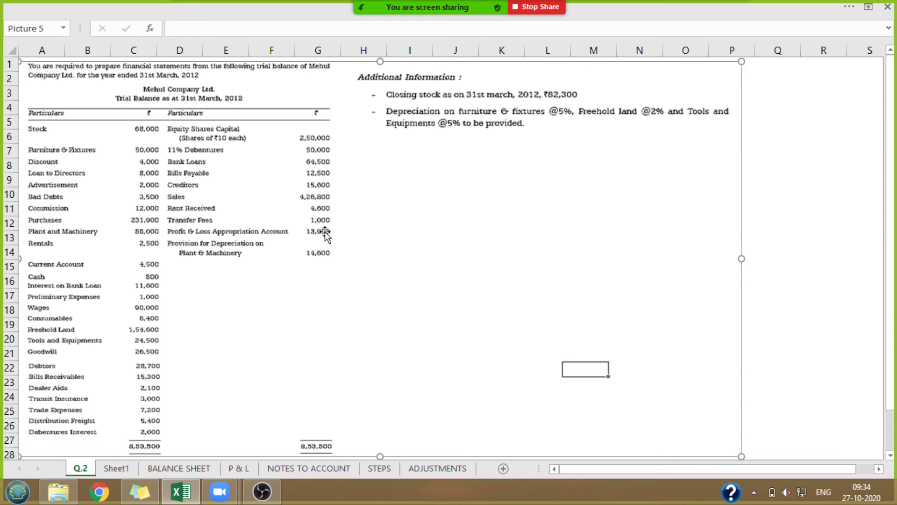
pyautogui.click(327, 468)
pyautogui.click(518, 283)
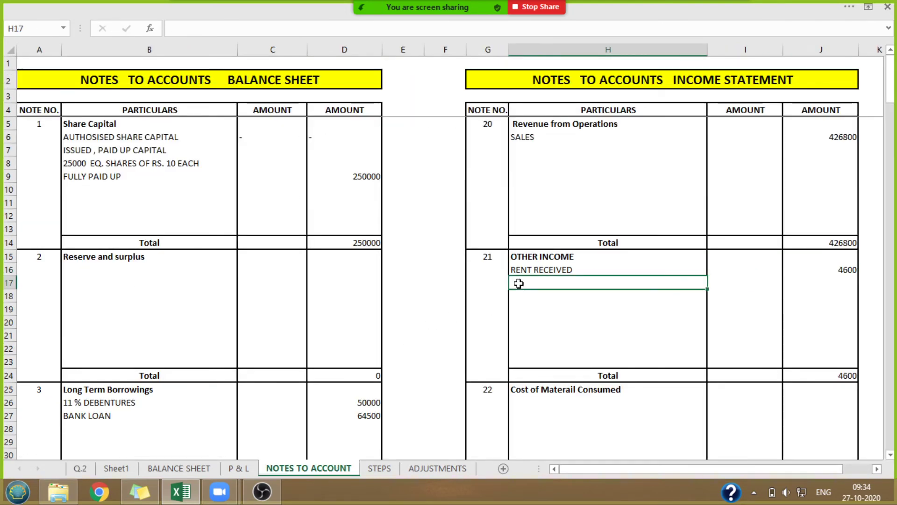
pyautogui.write('TRA')
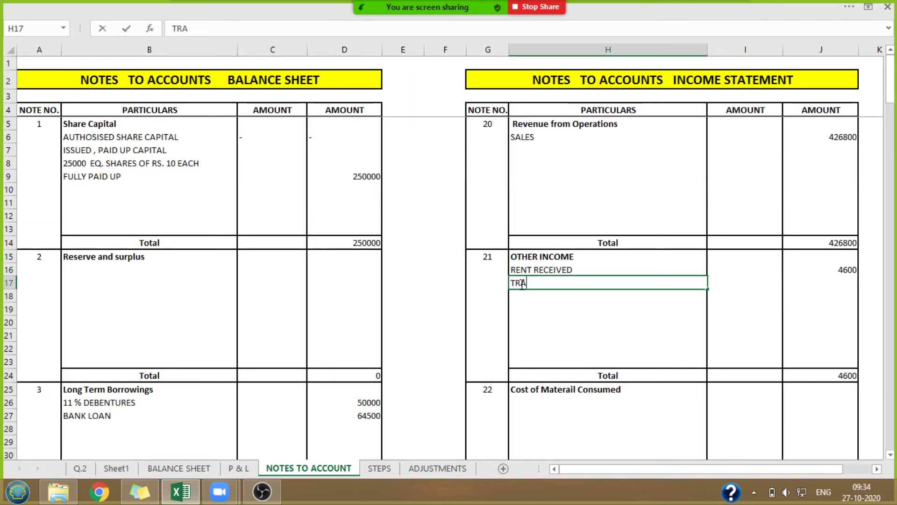
pyautogui.write('NS. FEES')
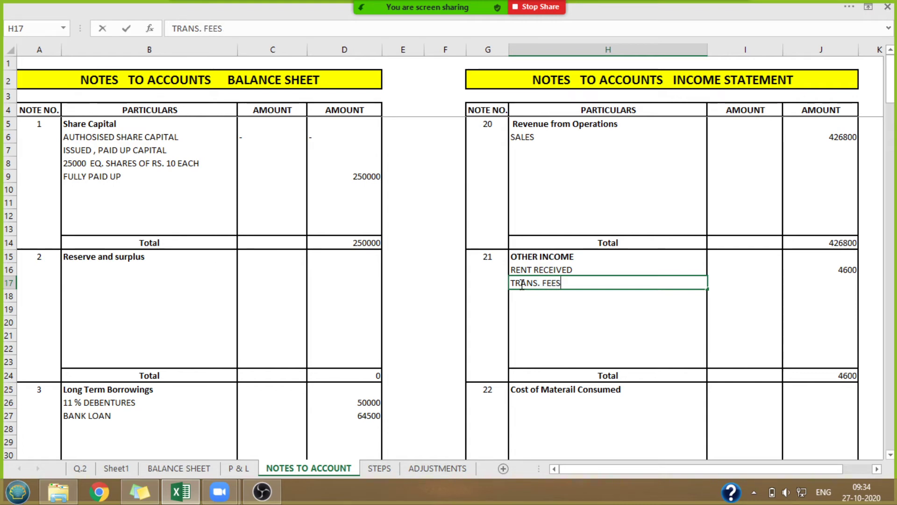
pyautogui.press('Tab')
pyautogui.press('Tab')
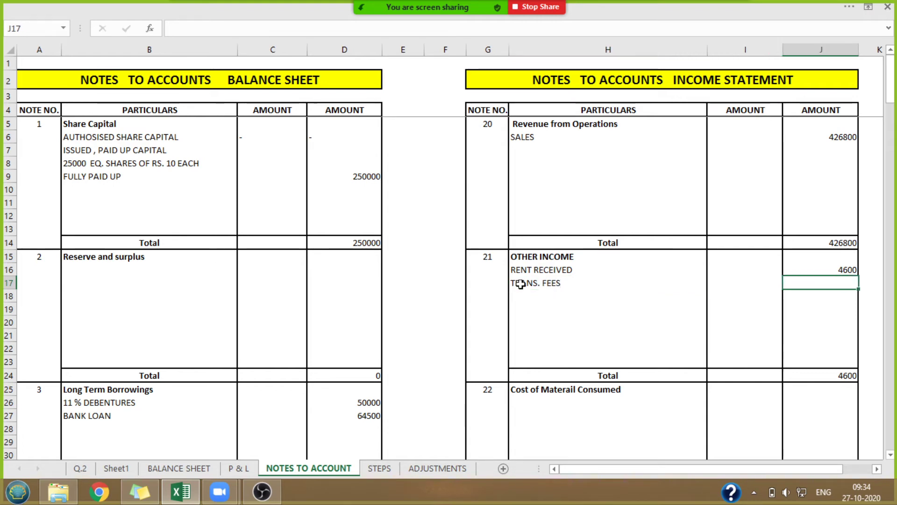
pyautogui.write('1000')
pyautogui.click(445, 283)
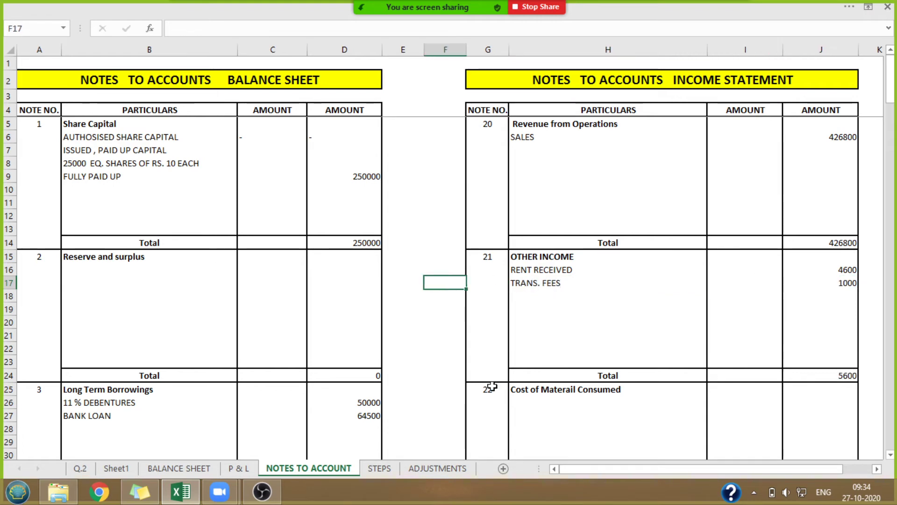
# Compare the trial balance's Profit & Loss Appropriation Account with the Profit After Tax and opening balance rows of the profit and loss statement.
pyautogui.click(80, 468)
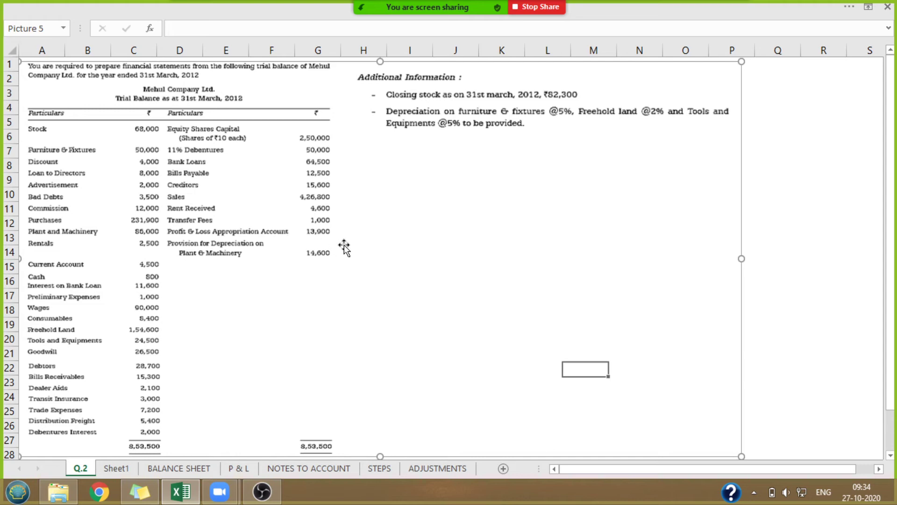
pyautogui.click(238, 469)
pyautogui.moveTo(893, 184); pyautogui.dragTo(893, 339)
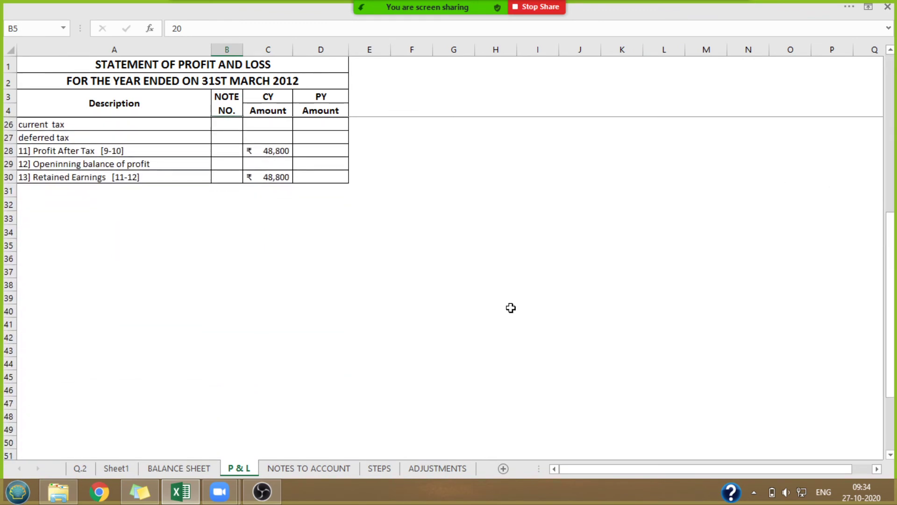
pyautogui.moveTo(38, 149); pyautogui.dragTo(286, 165)
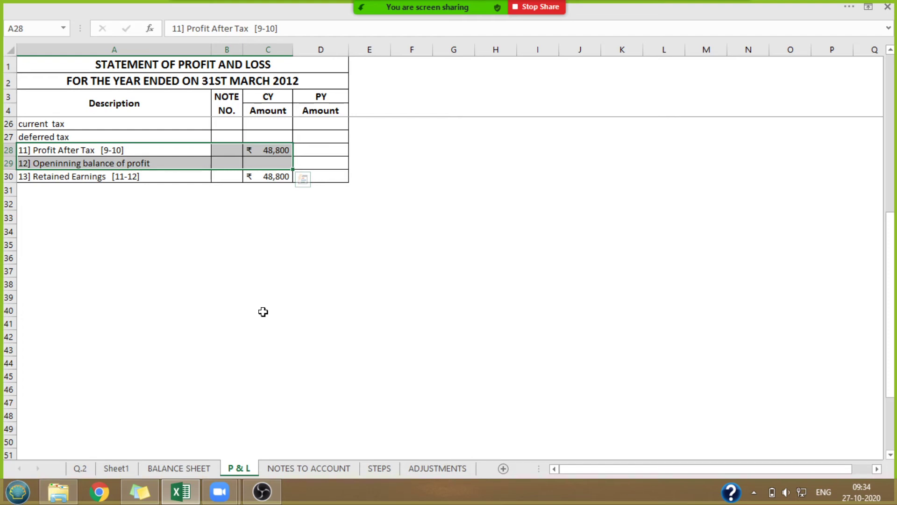
pyautogui.click(78, 468)
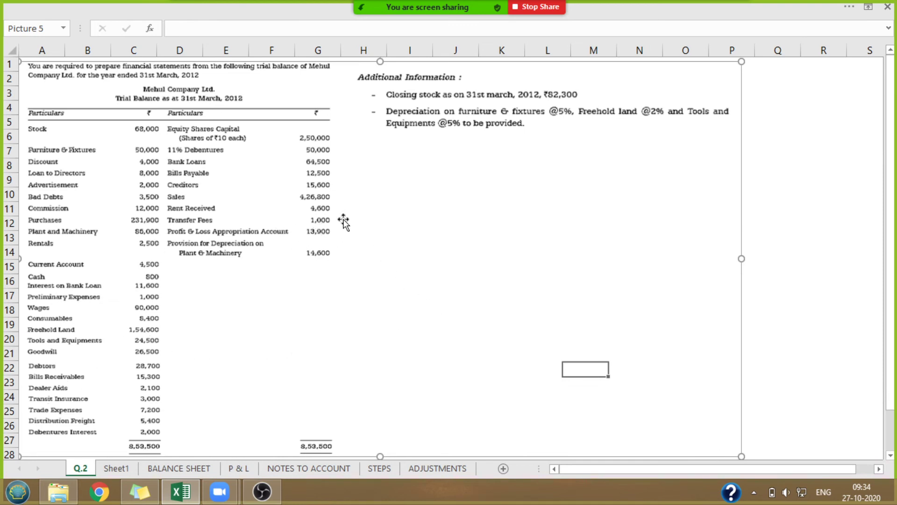
# Add P& L APPROPRIATION as an item under Reserve and surplus in note 2 of the balance sheet notes.
pyautogui.click(299, 467)
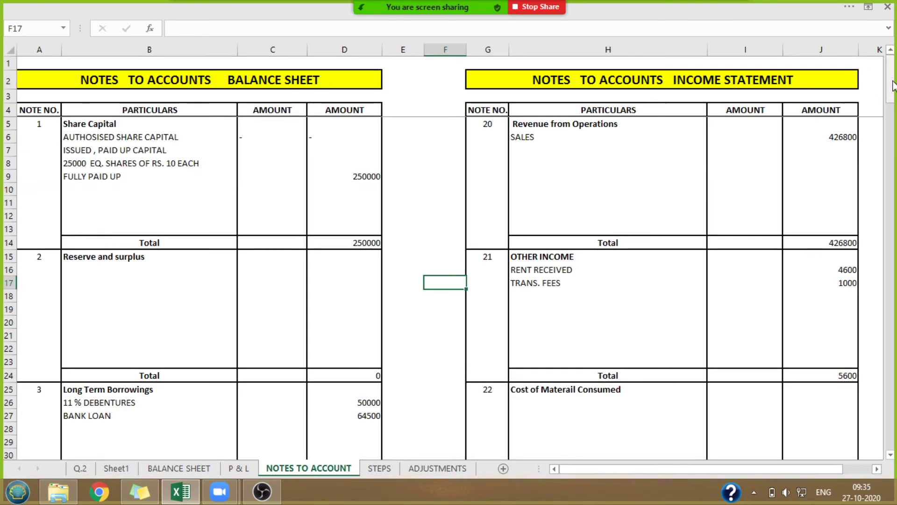
pyautogui.click(151, 84)
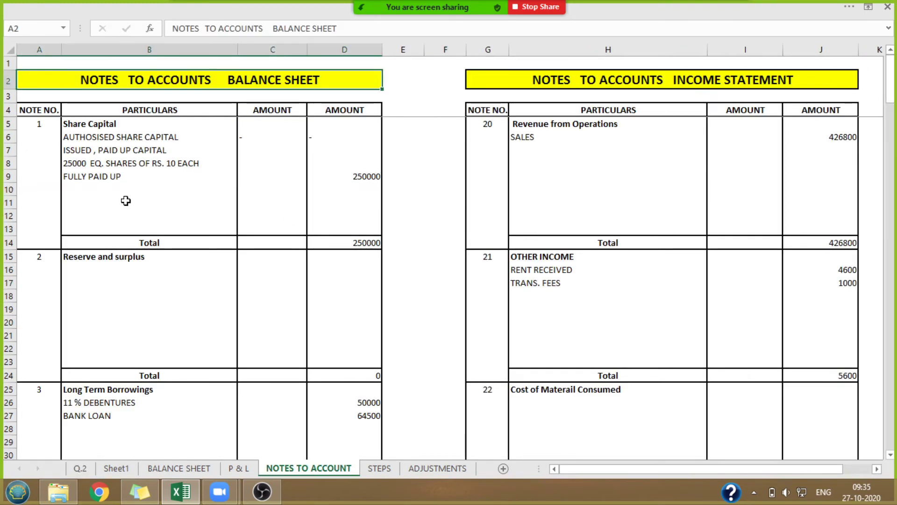
pyautogui.click(100, 266)
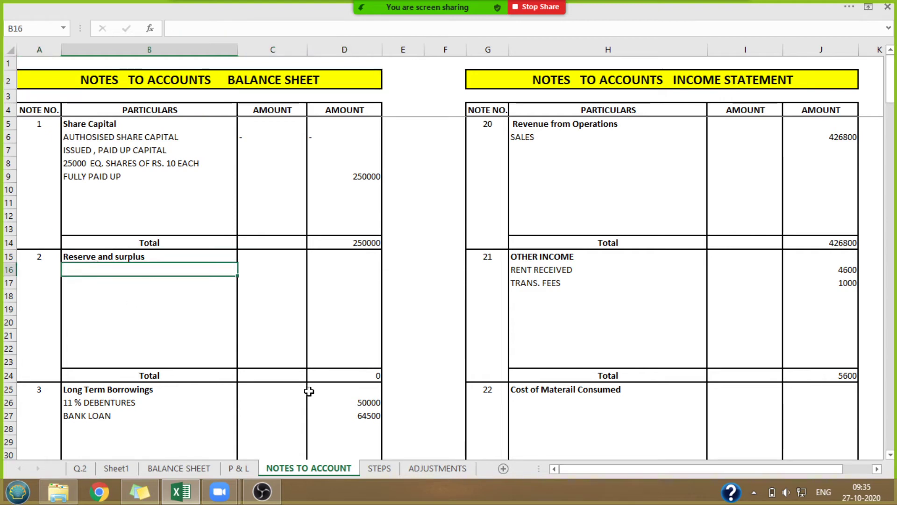
pyautogui.write('p')
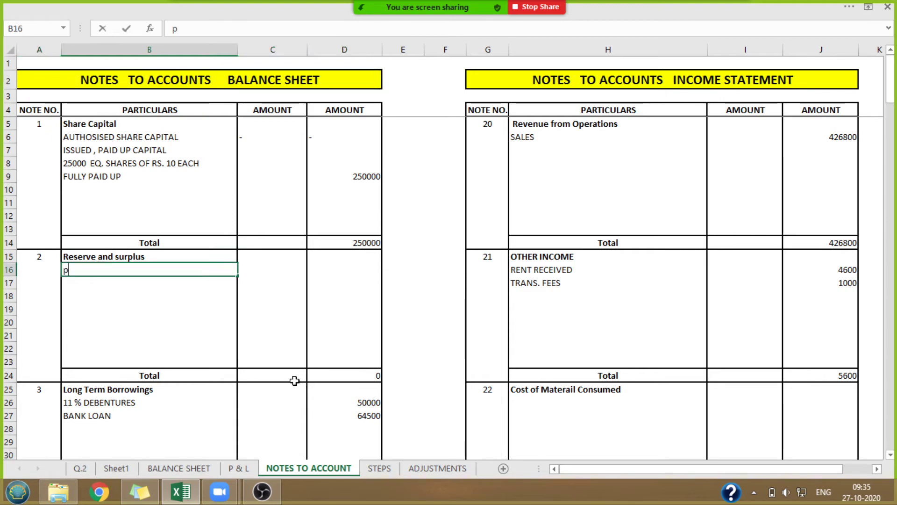
pyautogui.hotkey('shift', 'Up')
pyautogui.write('&')
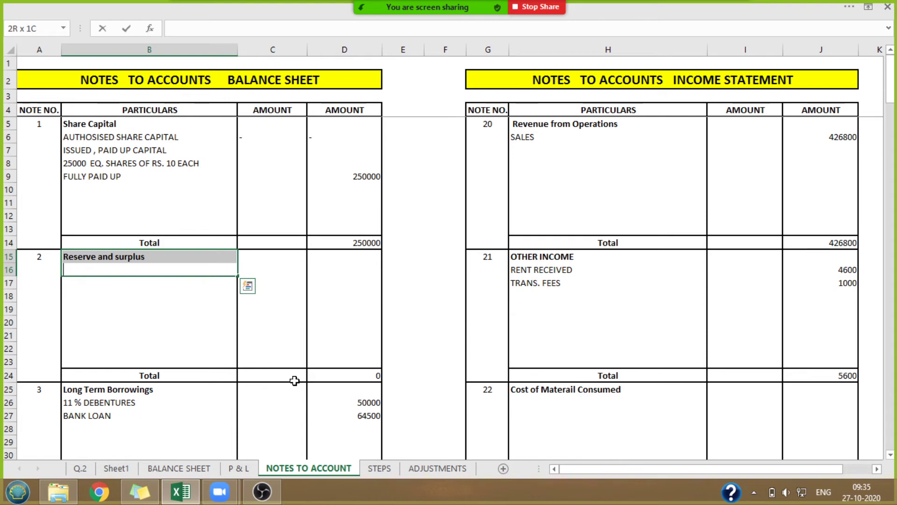
pyautogui.write('P& L a')
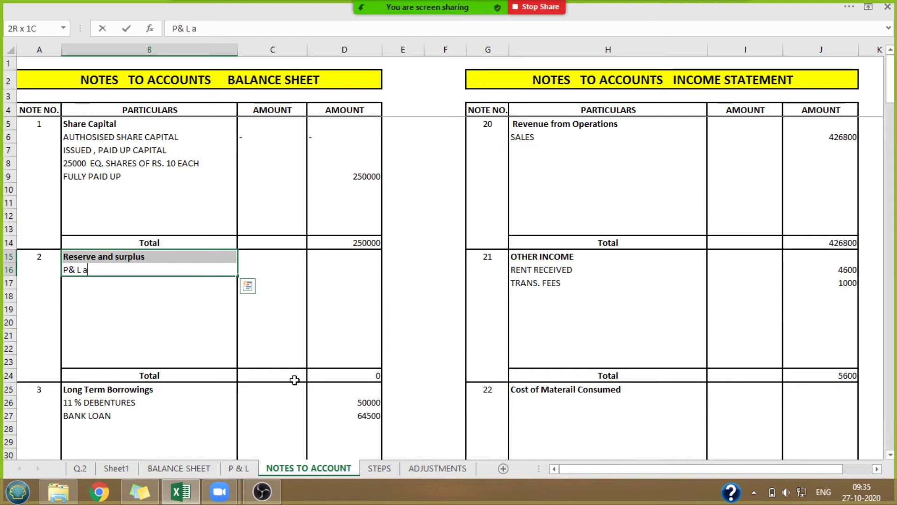
pyautogui.write('PPROP')
pyautogui.press('BackSpace')
pyautogui.press('BackSpace')
pyautogui.press('BackSpace')
pyautogui.press('BackSpace')
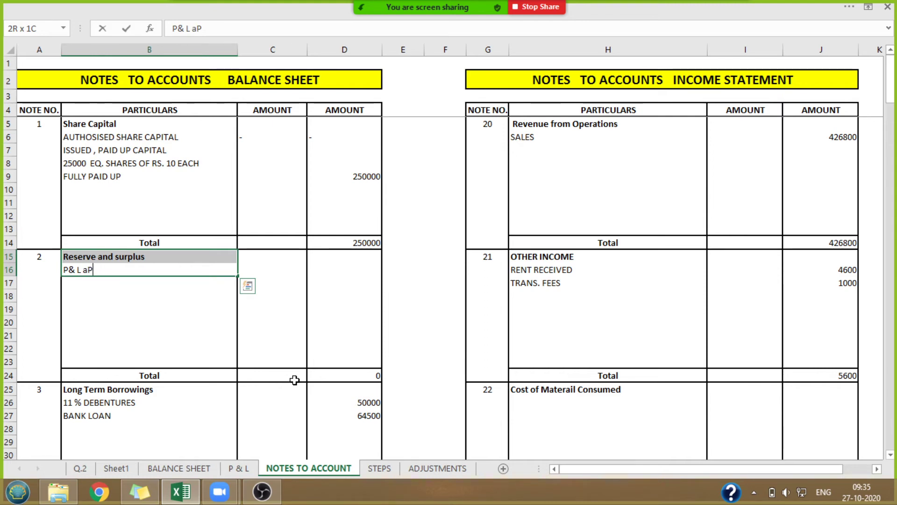
pyautogui.write('PR')
pyautogui.press('BackSpace')
pyautogui.write('PRO')
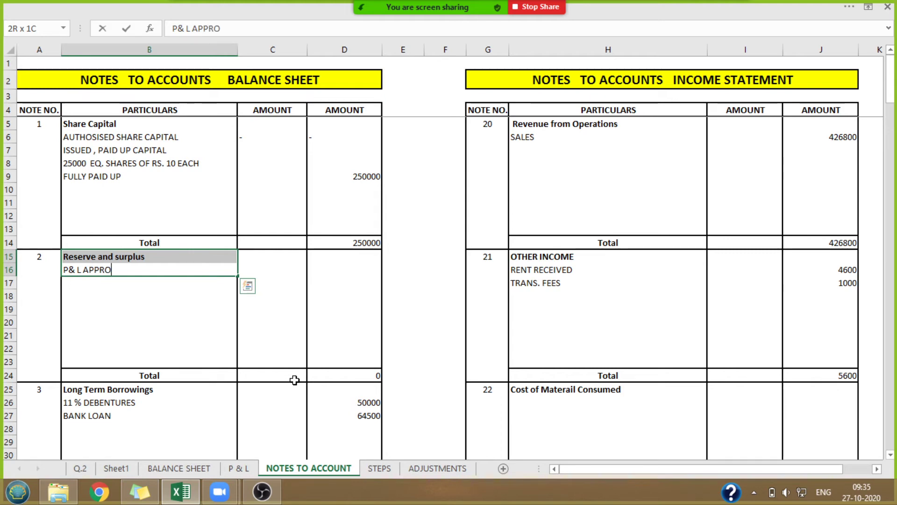
pyautogui.write('PRIATION')
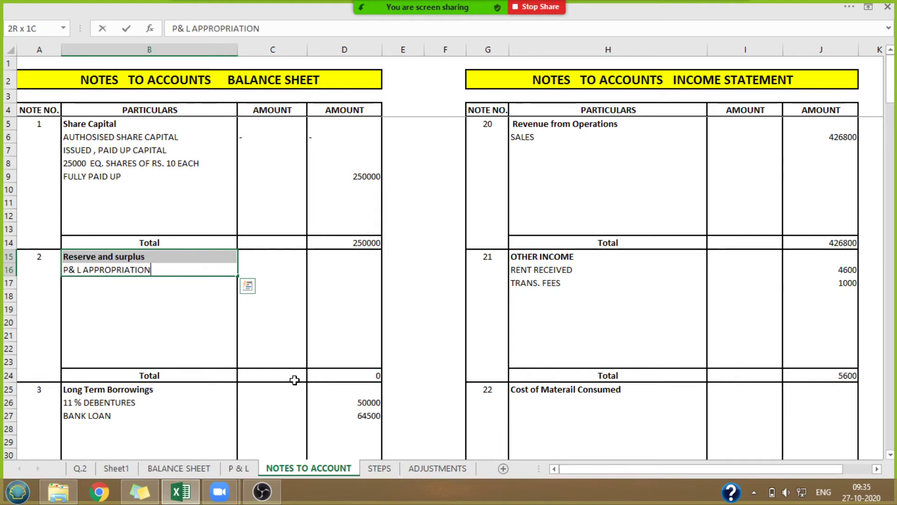
pyautogui.press('Return')
pyautogui.press('Return')
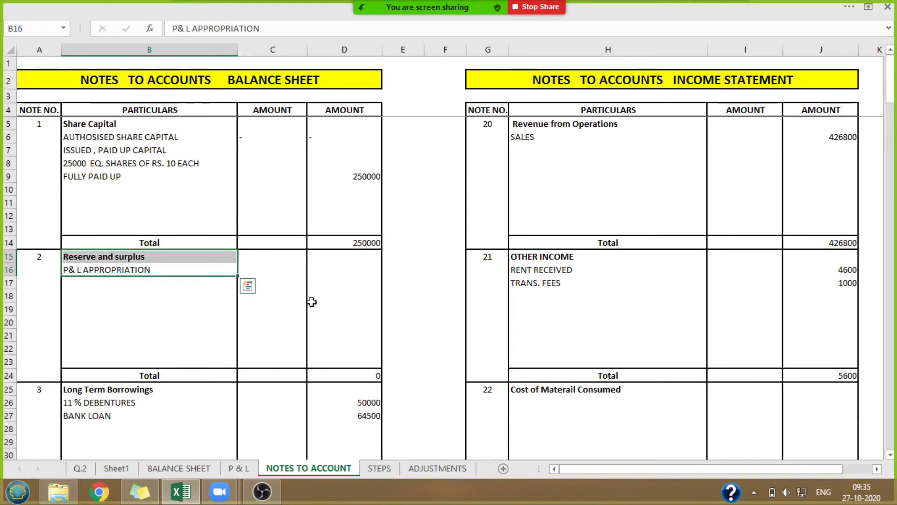
# Look up the Profit & Loss Appropriation Account in the Q.2 trial balance and enter 13900 as its amount in note 2.
pyautogui.click(328, 264)
pyautogui.click(75, 472)
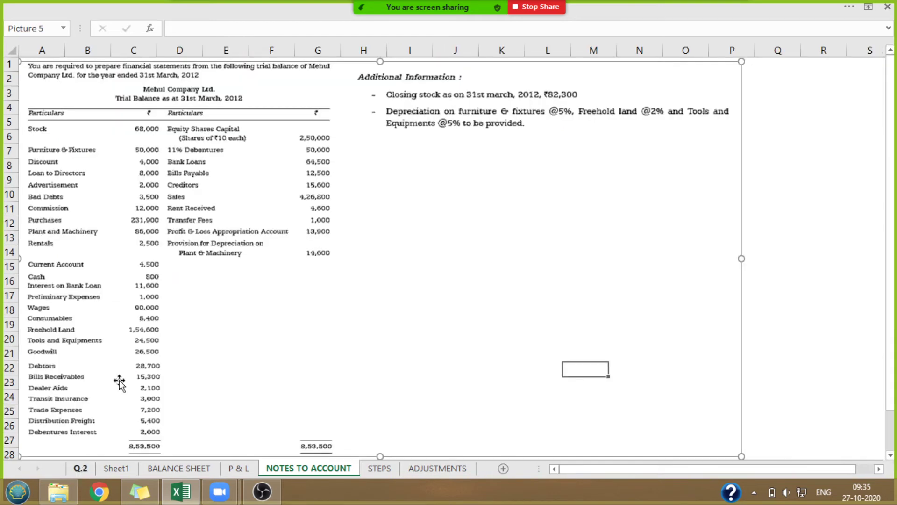
pyautogui.click(280, 470)
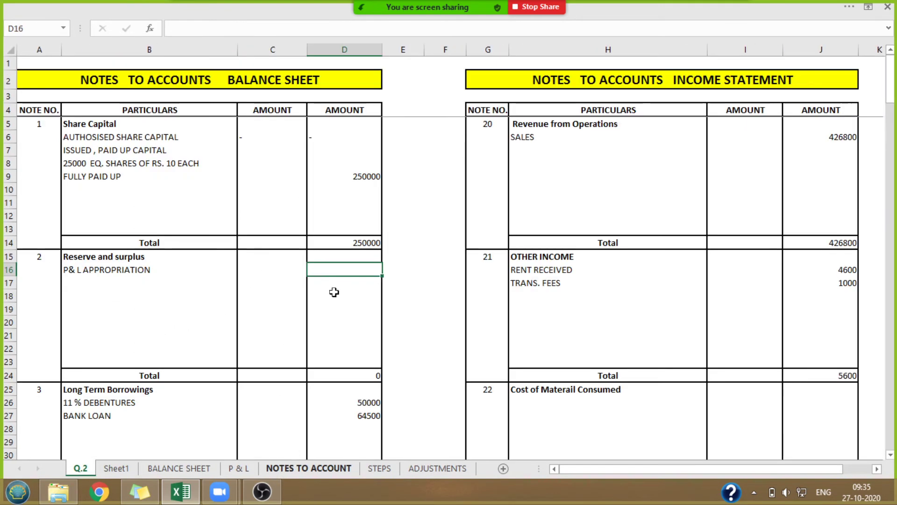
pyautogui.write('19')
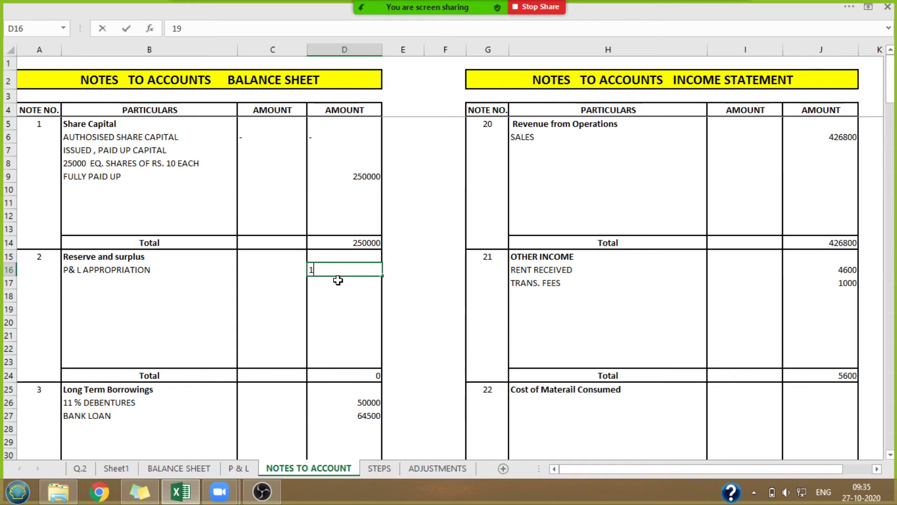
pyautogui.write('900')
pyautogui.click(417, 281)
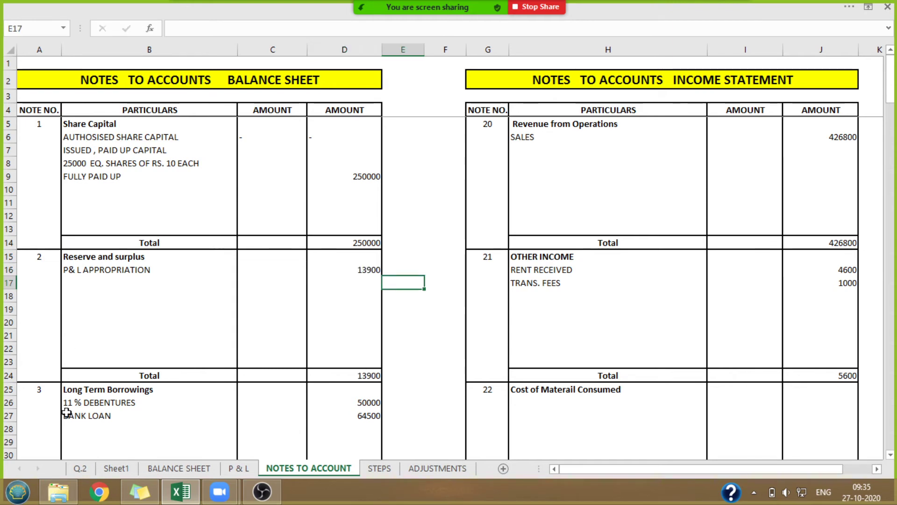
# Check the trial balance's provision for depreciation against the balance sheet's Other long term liabilities and Short term provisions rows and their note numbers.
pyautogui.click(88, 470)
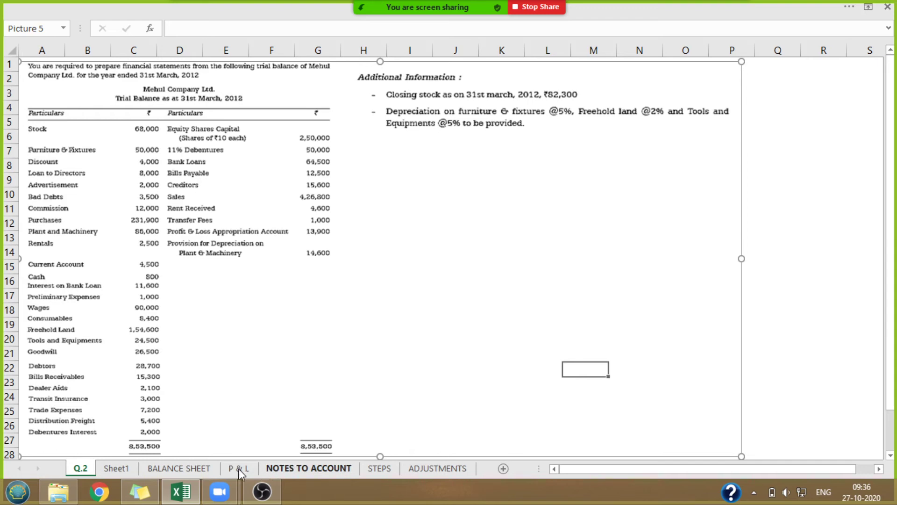
pyautogui.click(179, 469)
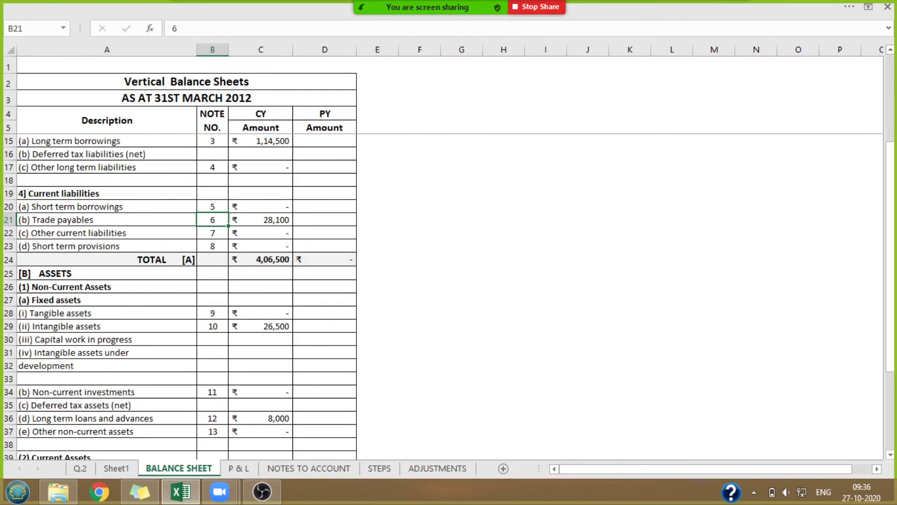
pyautogui.moveTo(890, 253); pyautogui.dragTo(890, 214)
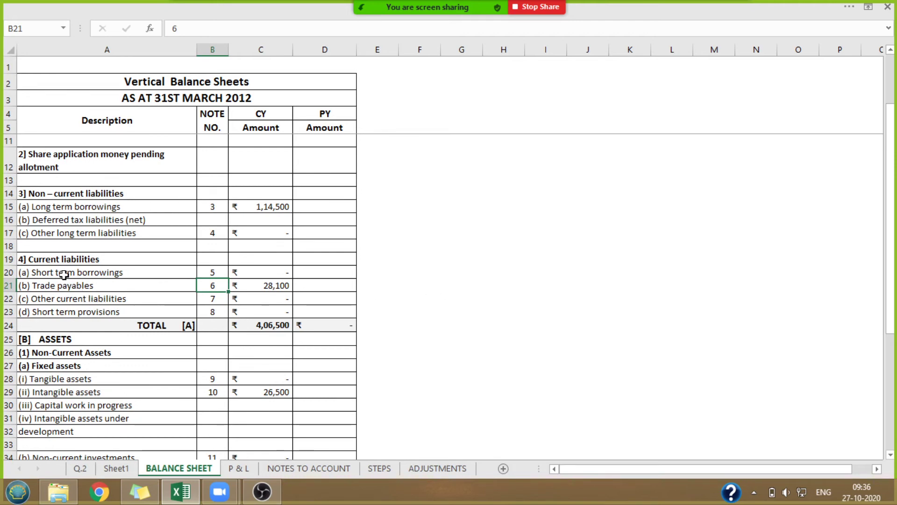
pyautogui.moveTo(63, 314); pyautogui.dragTo(218, 313)
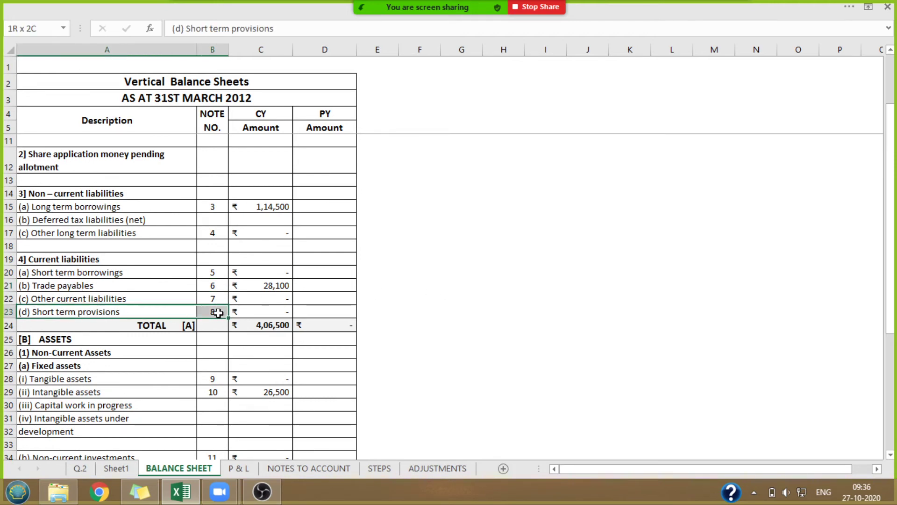
pyautogui.moveTo(80, 234); pyautogui.dragTo(241, 231)
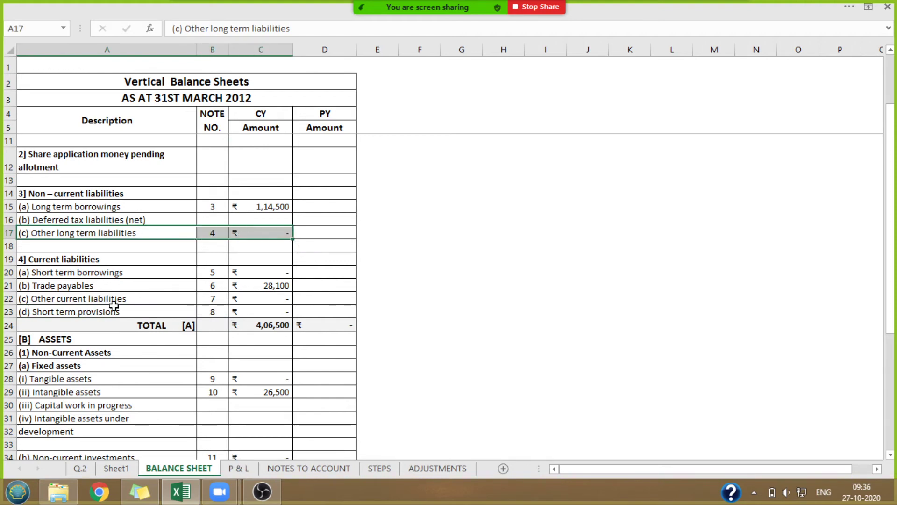
pyautogui.moveTo(112, 312); pyautogui.dragTo(233, 310)
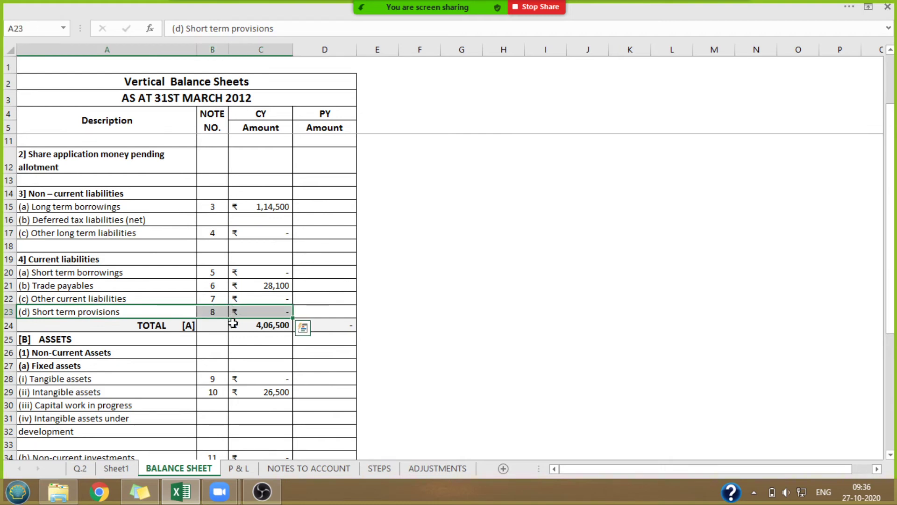
pyautogui.moveTo(262, 491)
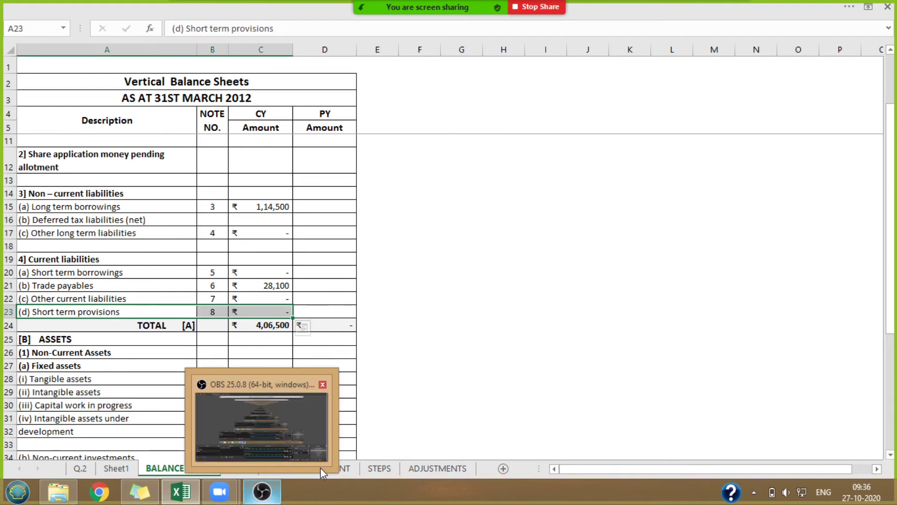
pyautogui.click(470, 309)
pyautogui.moveTo(56, 233); pyautogui.dragTo(262, 233)
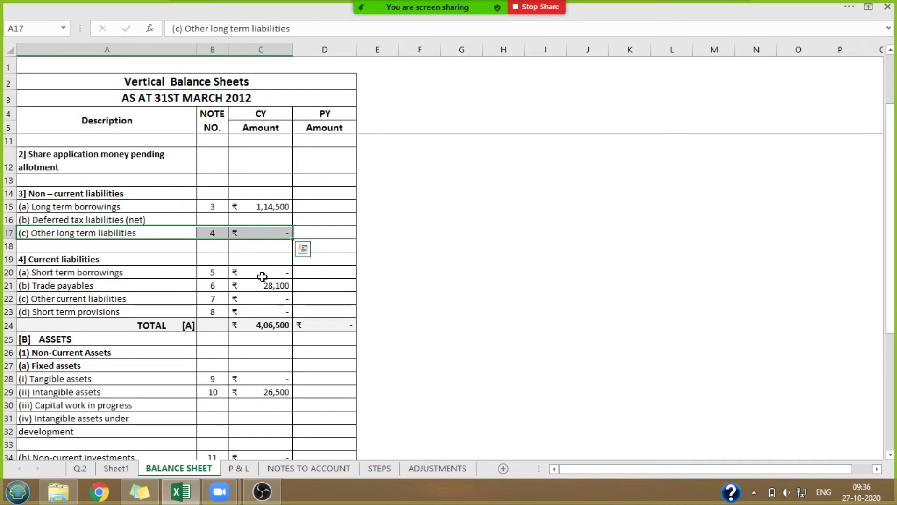
pyautogui.click(216, 233)
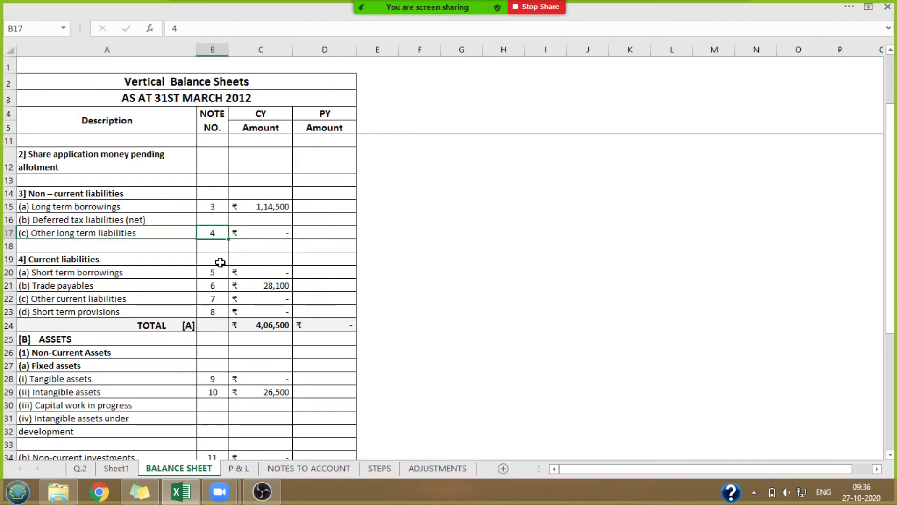
# Add PROVISION FOR DEP. as an item under Other long Term Liabilities in note 4 of the balance sheet notes.
pyautogui.click(308, 469)
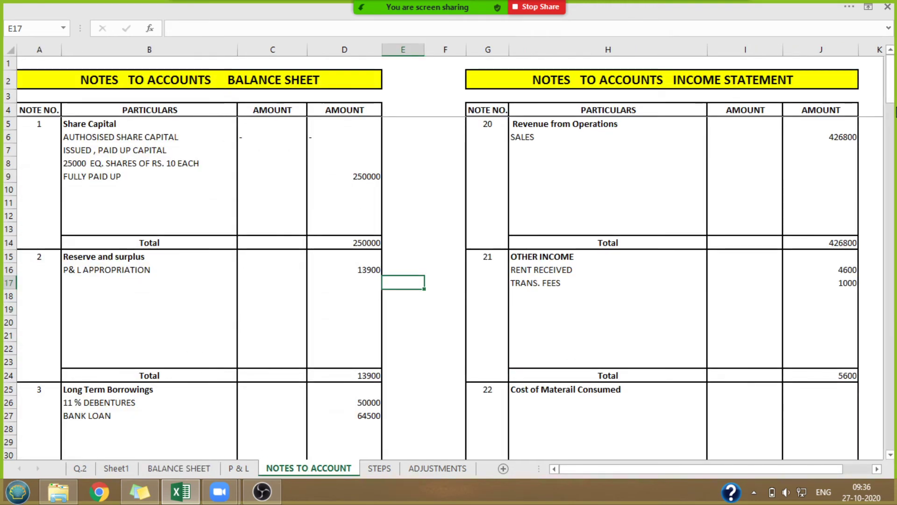
pyautogui.moveTo(890, 94); pyautogui.dragTo(894, 139)
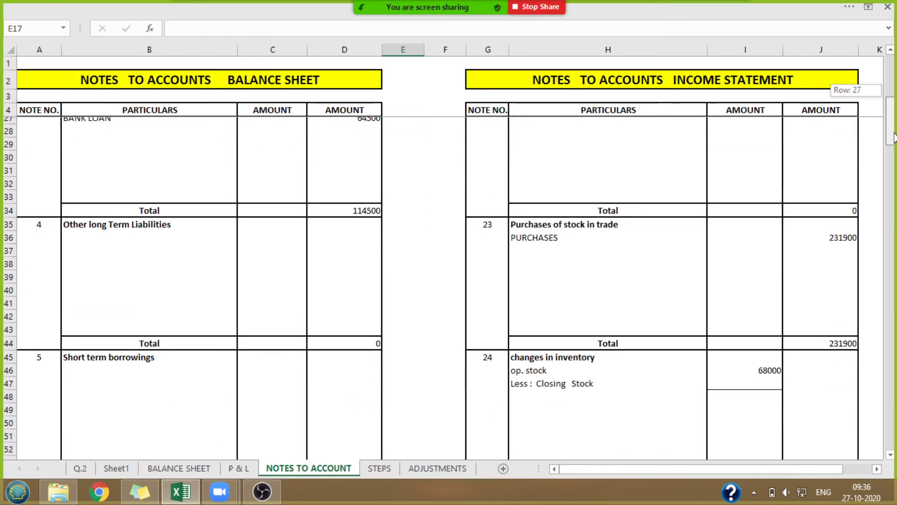
pyautogui.click(74, 244)
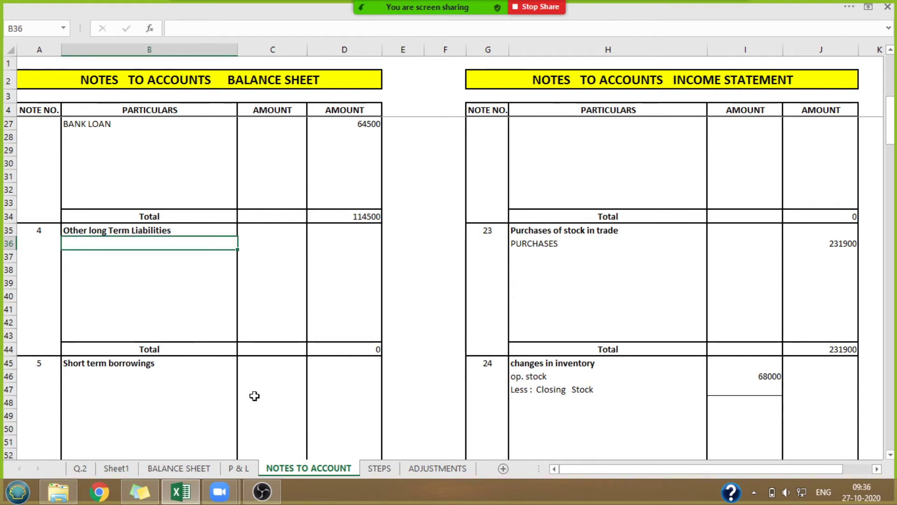
pyautogui.write('pROV')
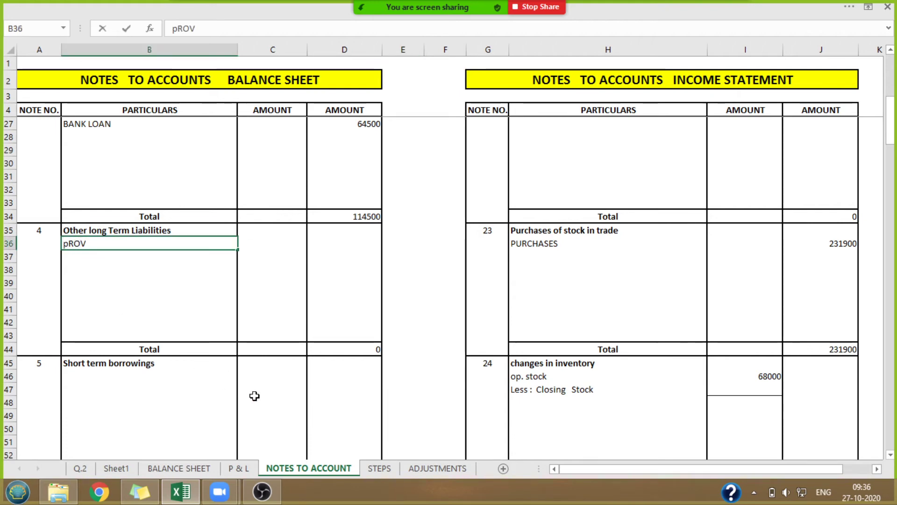
pyautogui.press('BackSpace')
pyautogui.press('BackSpace')
pyautogui.press('BackSpace')
pyautogui.press('BackSpace')
pyautogui.write('PRO')
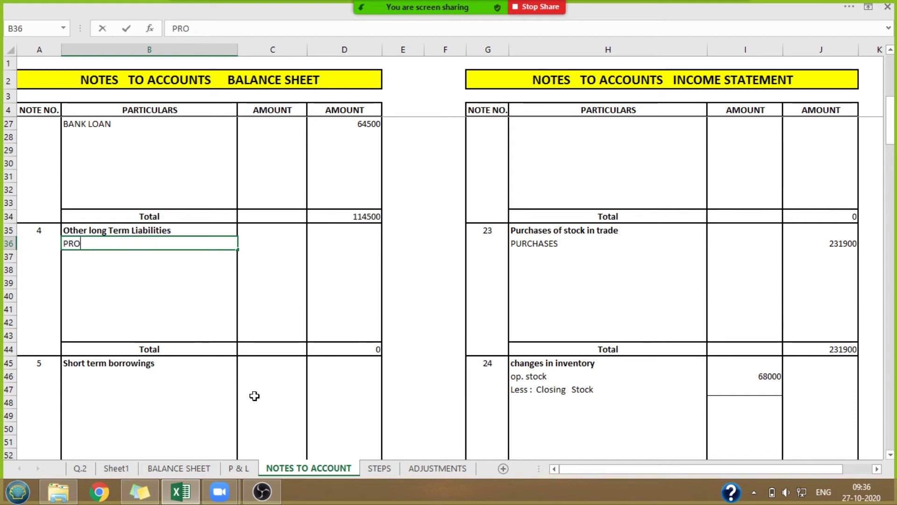
pyautogui.write('VISION FOR ')
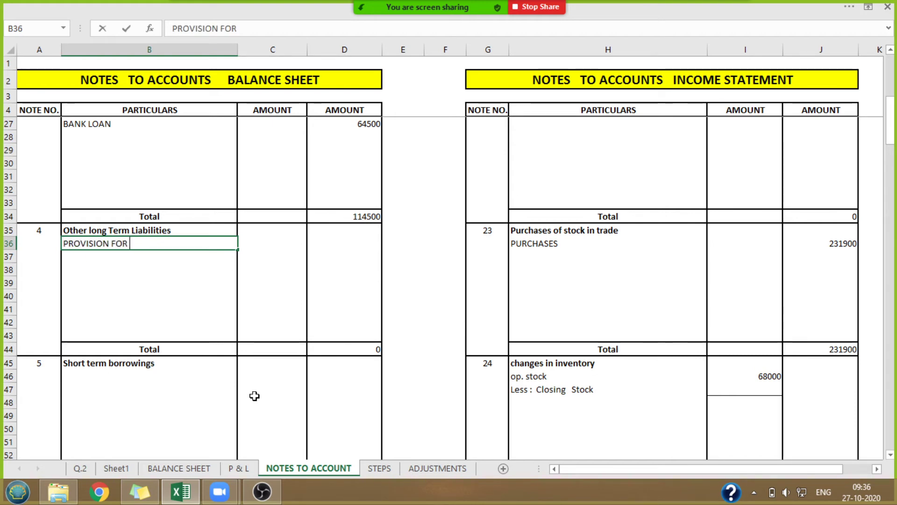
pyautogui.write('DEP.')
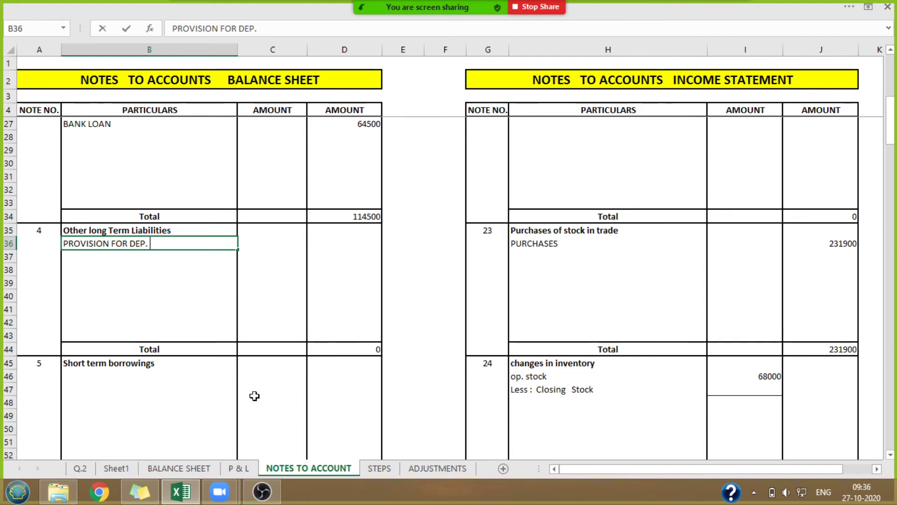
pyautogui.click(313, 242)
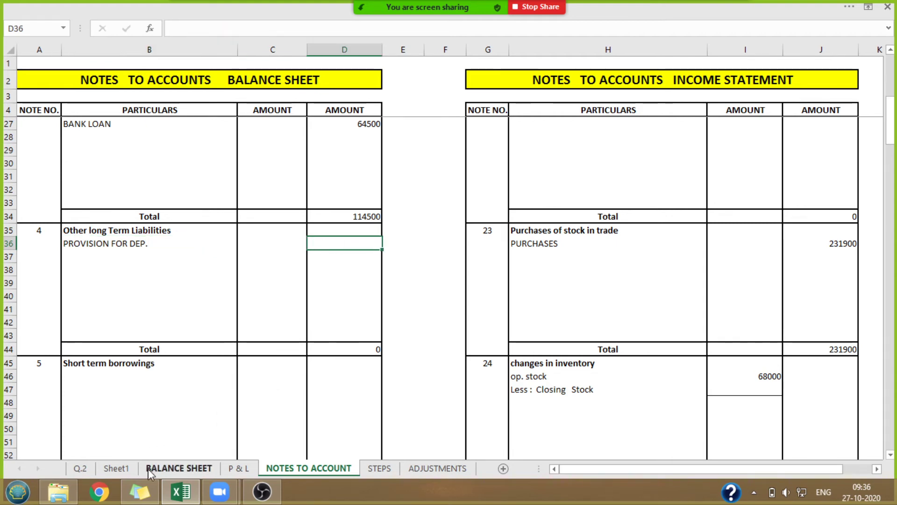
# Look up the provision for depreciation on plant and machinery in the Q.2 trial balance and enter 14600 as its amount in note 4.
pyautogui.click(83, 468)
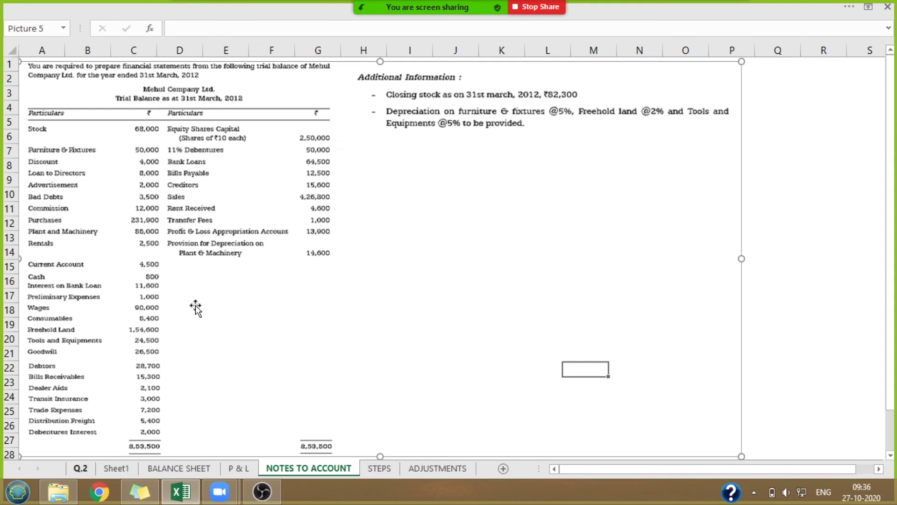
pyautogui.click(324, 468)
pyautogui.write('14')
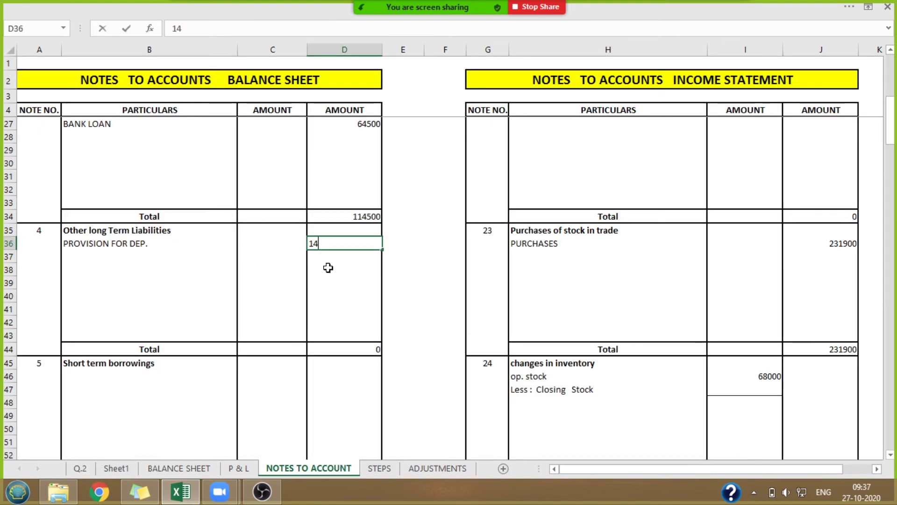
pyautogui.write('600')
pyautogui.click(421, 279)
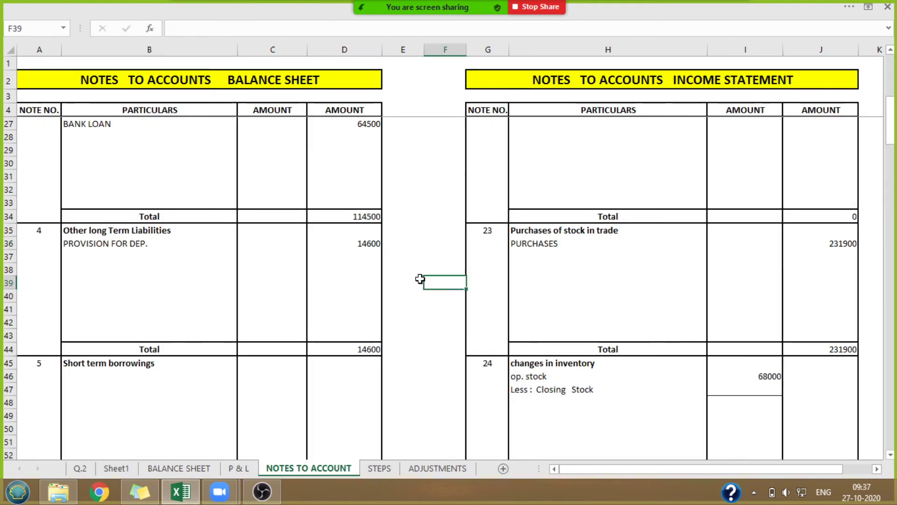
# Review the depreciation expense note 27 and the note 4 provision for depreciation against the Q.2 trial balance and additional information.
pyautogui.moveTo(891, 140); pyautogui.dragTo(891, 201)
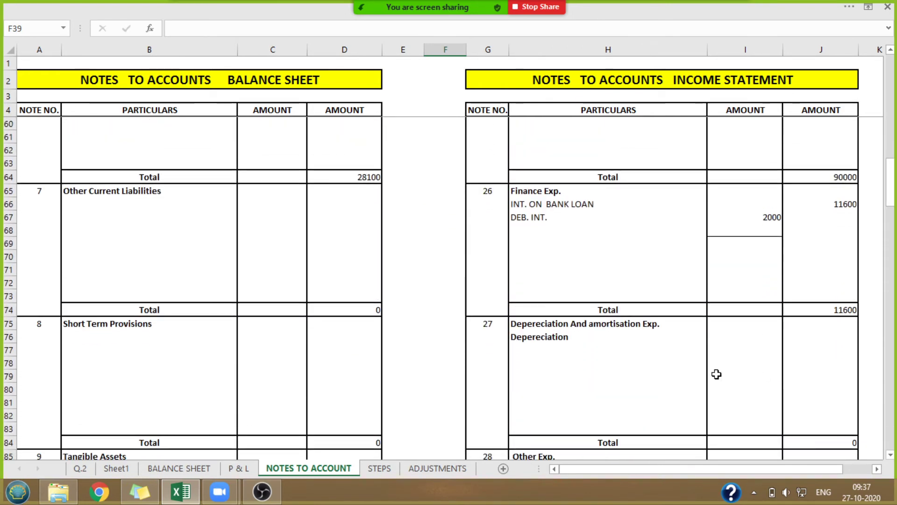
pyautogui.moveTo(538, 344); pyautogui.dragTo(783, 386)
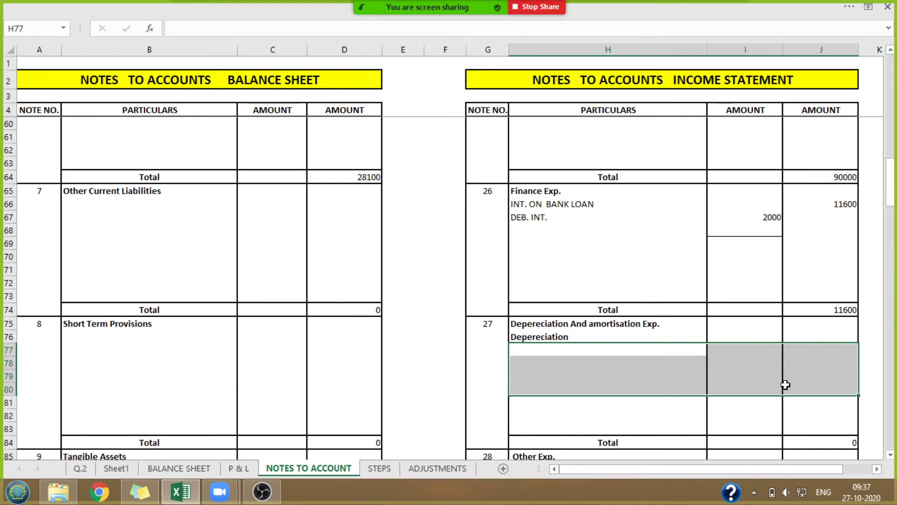
pyautogui.moveTo(892, 195); pyautogui.dragTo(892, 189)
pyautogui.click(80, 468)
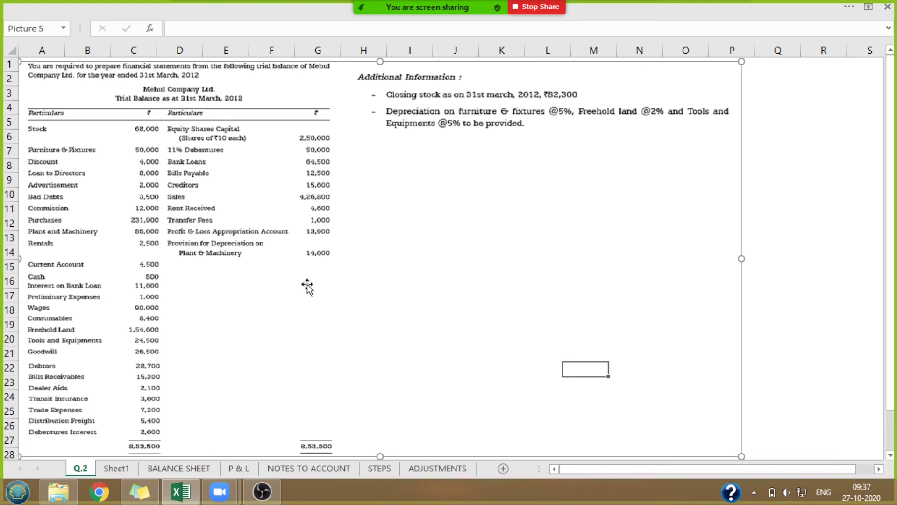
pyautogui.click(305, 468)
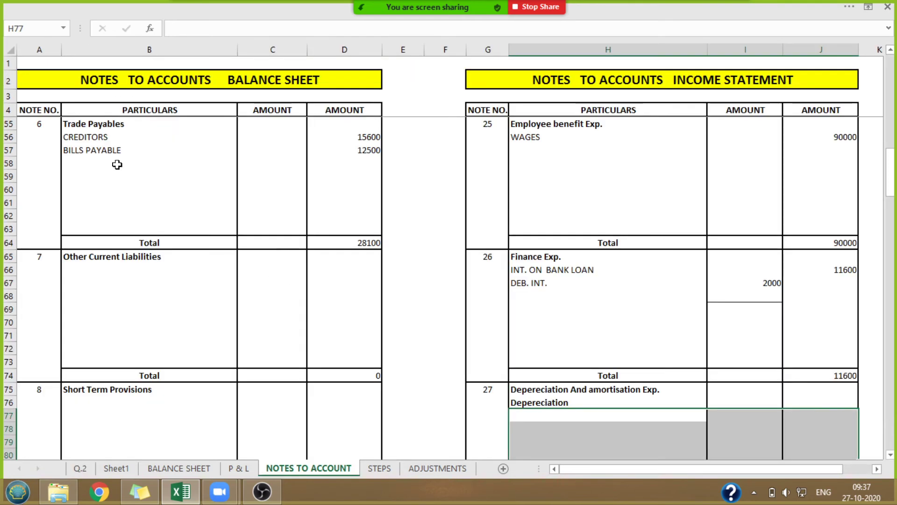
pyautogui.moveTo(891, 178); pyautogui.dragTo(893, 127)
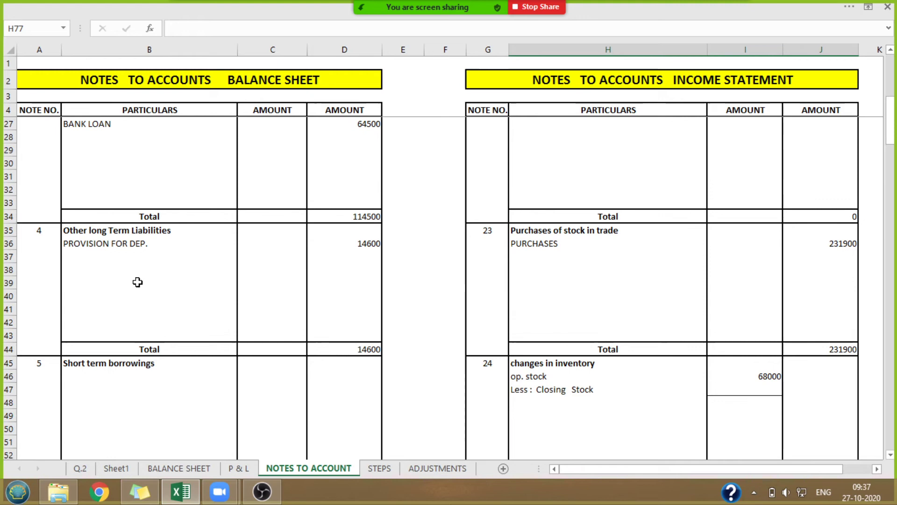
pyautogui.click(77, 247)
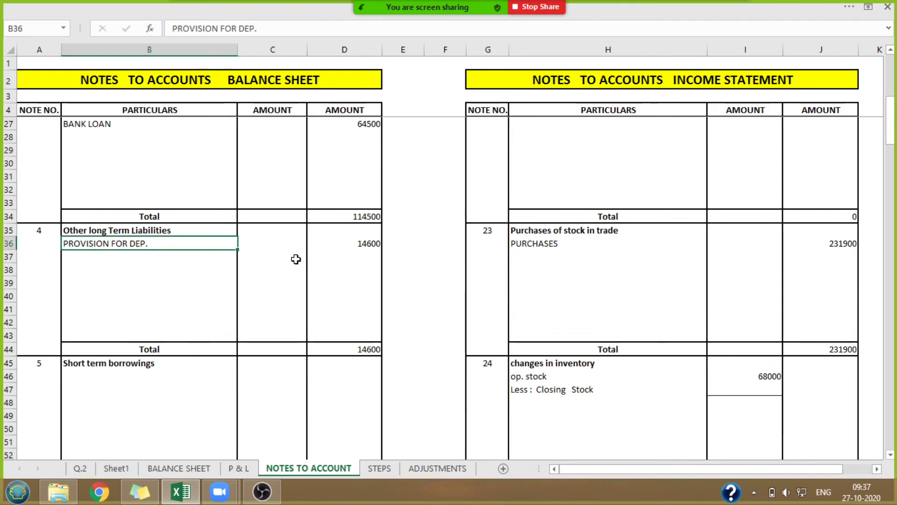
pyautogui.click(367, 245)
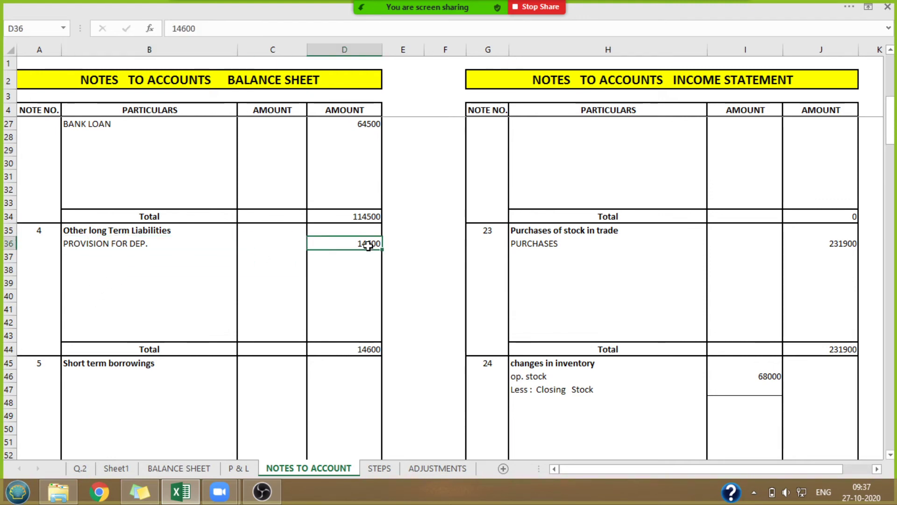
pyautogui.click(83, 468)
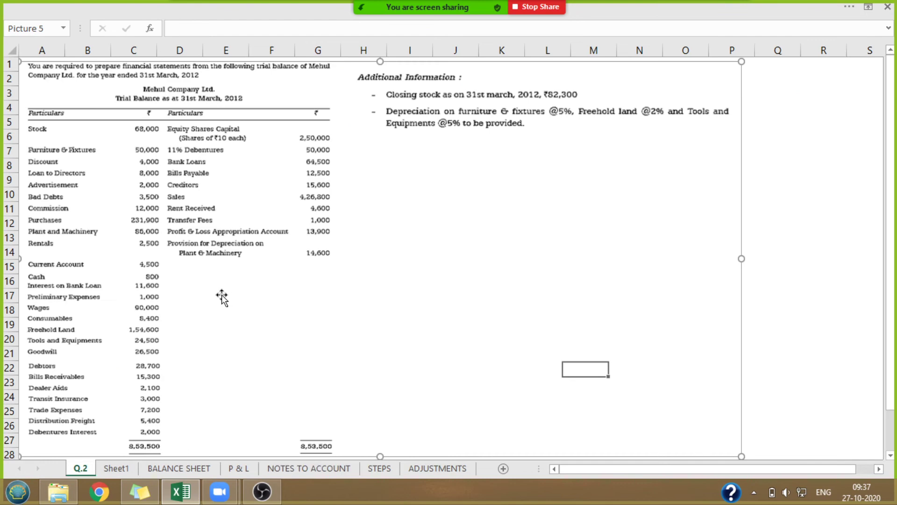
pyautogui.click(801, 145)
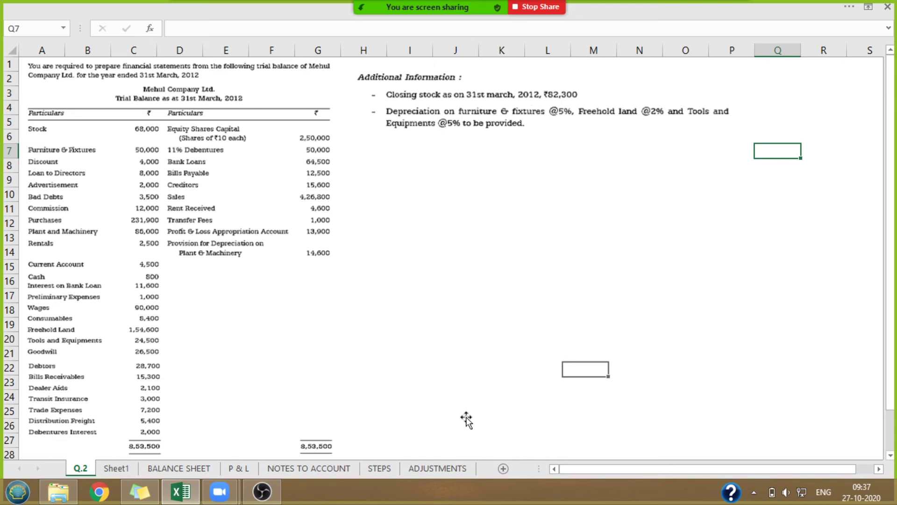
# Change the closing stock entry's second effect on the ADJUSTMENTS sheet from COGS to LESS: CHANGES IN INVENTORY.
pyautogui.click(438, 468)
pyautogui.click(365, 106)
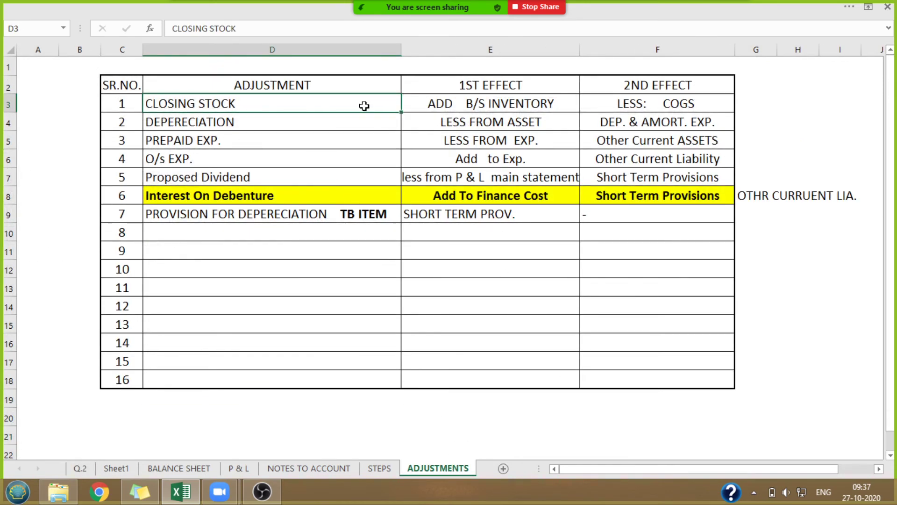
pyautogui.moveTo(365, 106); pyautogui.dragTo(636, 104)
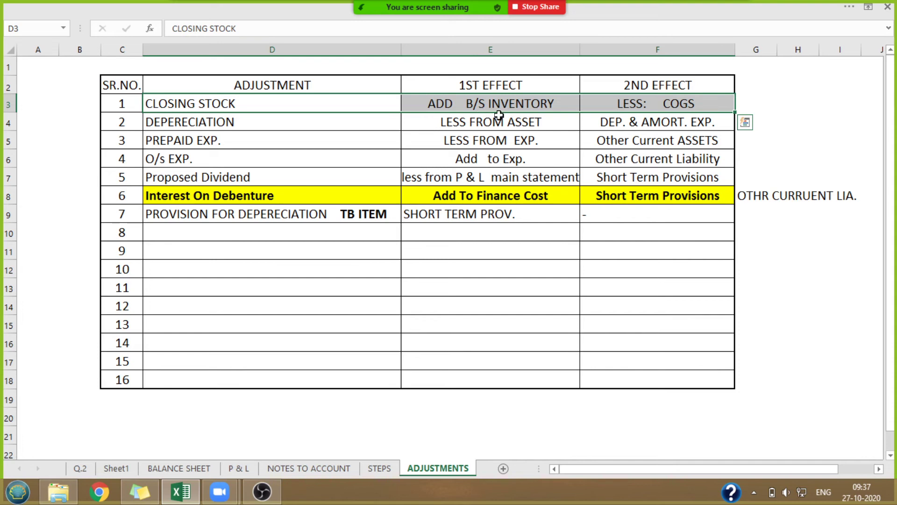
pyautogui.click(683, 104)
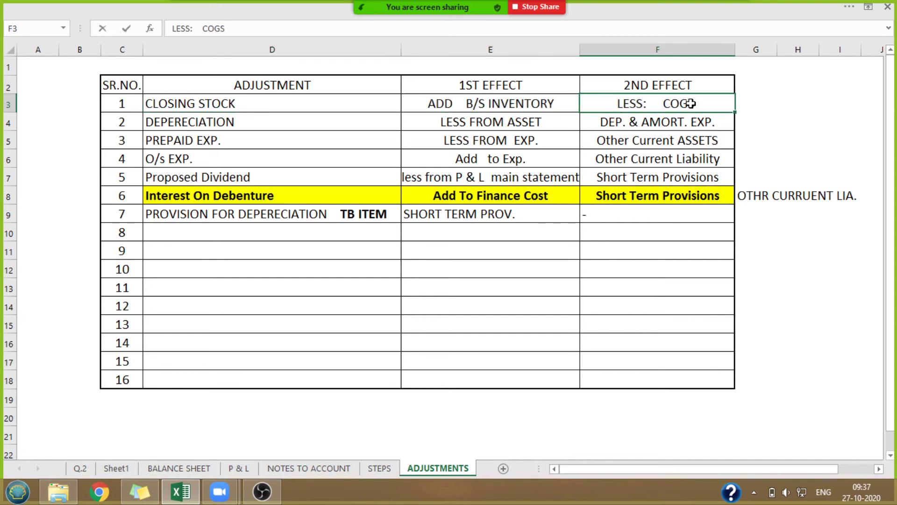
pyautogui.doubleClick(687, 104)
pyautogui.moveTo(711, 103); pyautogui.dragTo(664, 103)
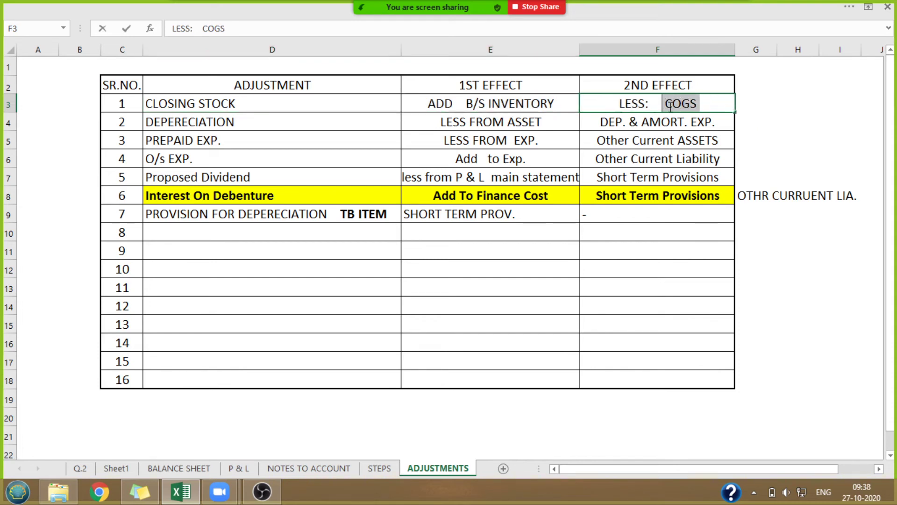
pyautogui.write('C')
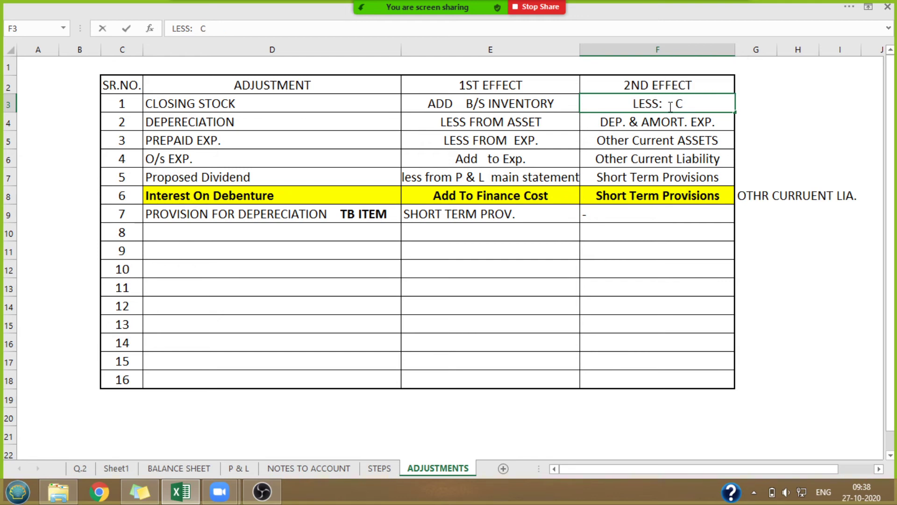
pyautogui.write('HA')
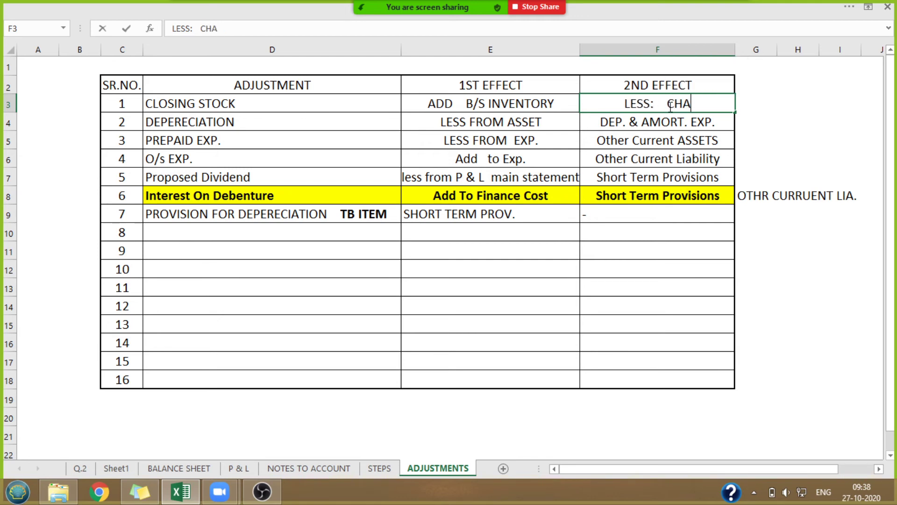
pyautogui.write('NGES IN ')
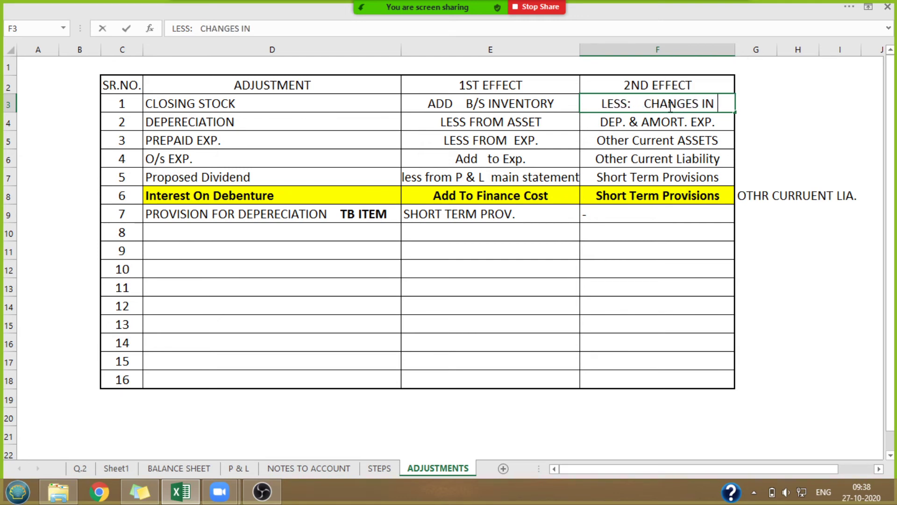
pyautogui.write('INVENTORY')
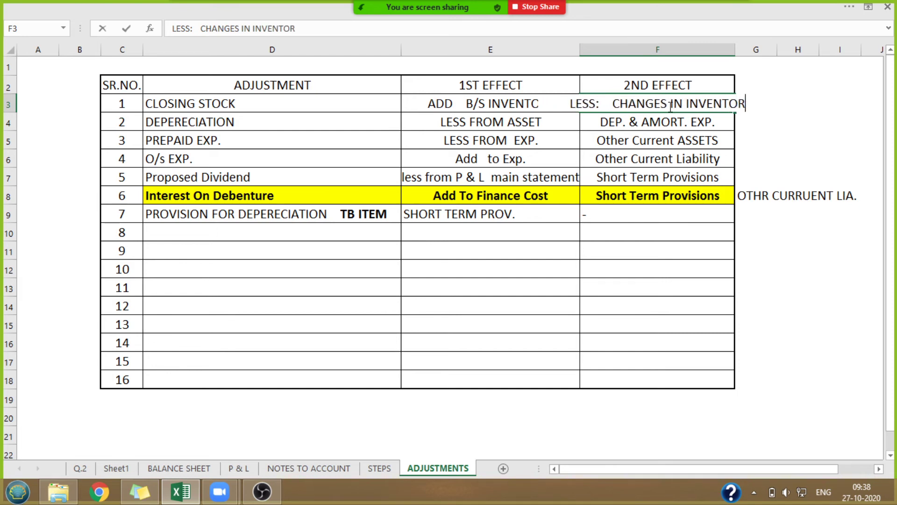
pyautogui.click(821, 256)
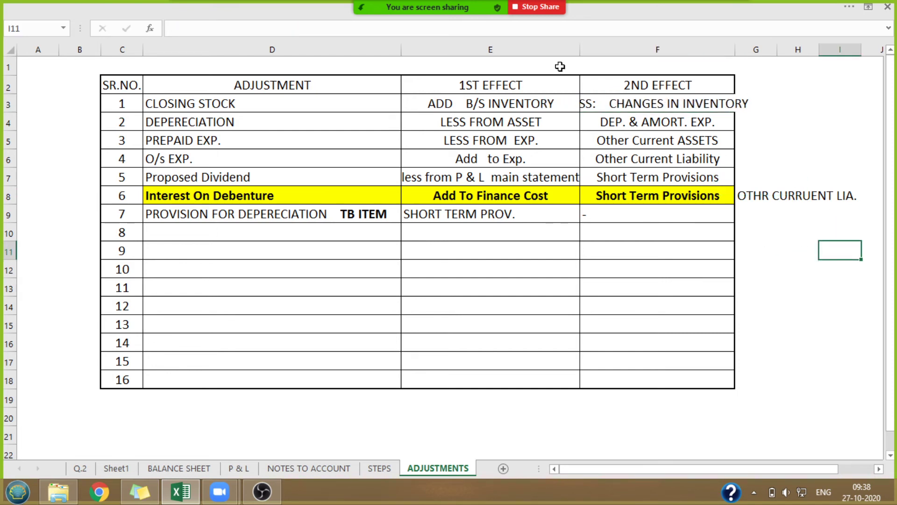
# Look up the closing stock in the Q.2 additional information and enter it as -82300 under changes in inventory in note 24.
pyautogui.click(308, 468)
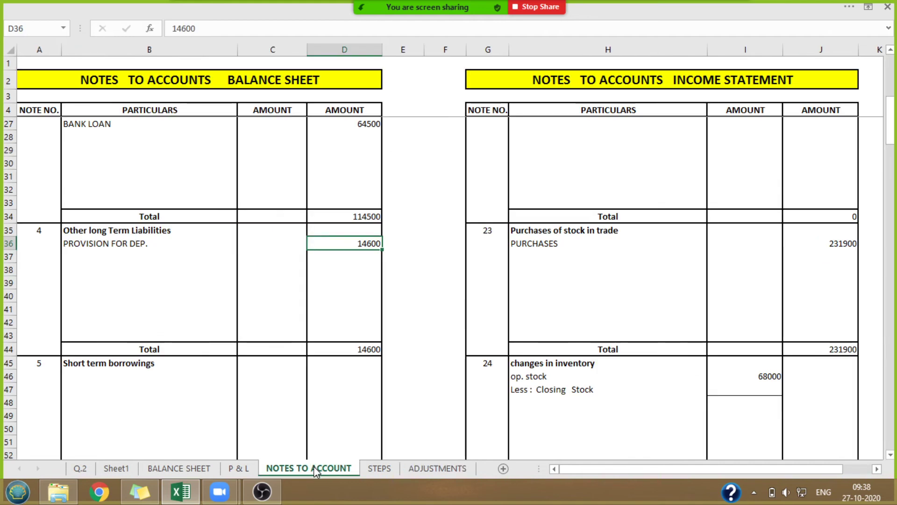
pyautogui.moveTo(546, 378); pyautogui.dragTo(739, 376)
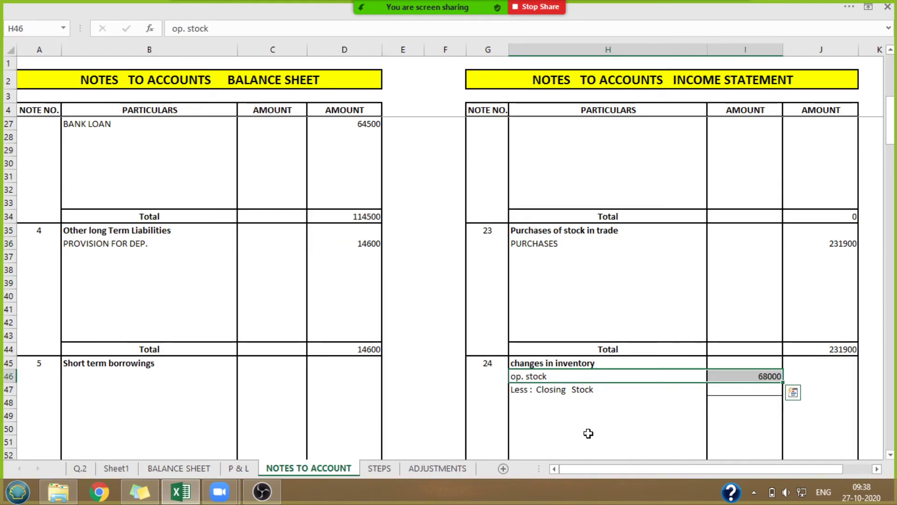
pyautogui.moveTo(540, 389); pyautogui.dragTo(757, 387)
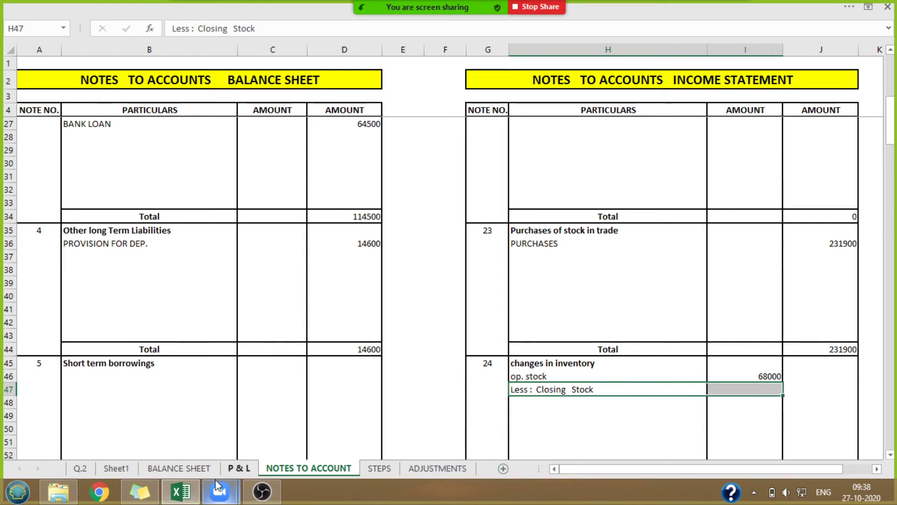
pyautogui.click(81, 468)
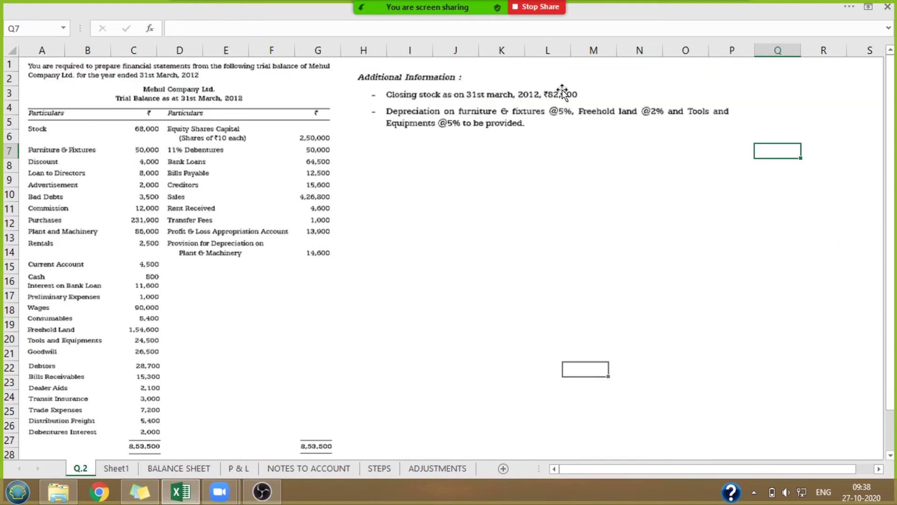
pyautogui.click(326, 469)
pyautogui.click(741, 389)
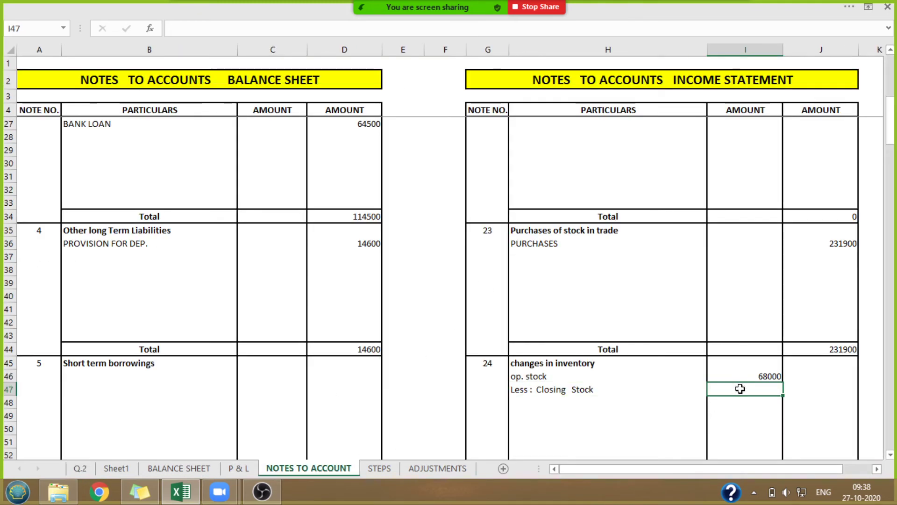
pyautogui.write('-82300')
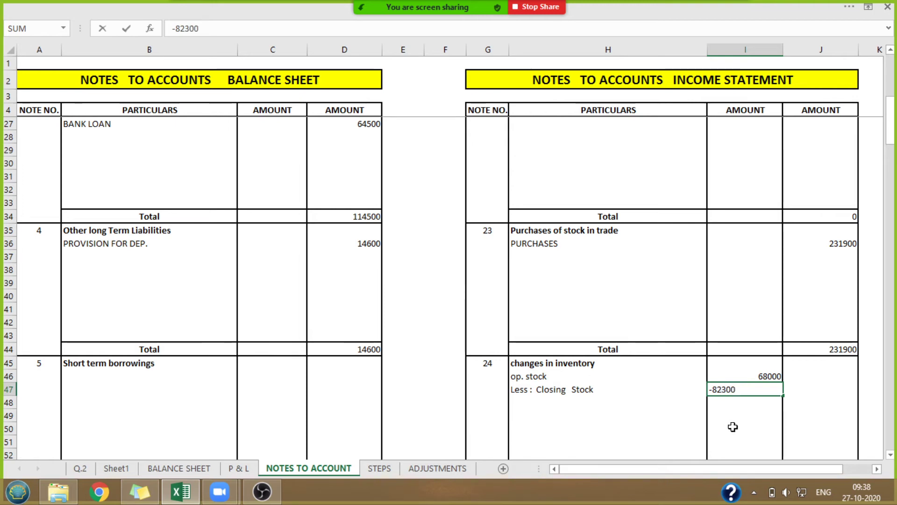
pyautogui.press('Return')
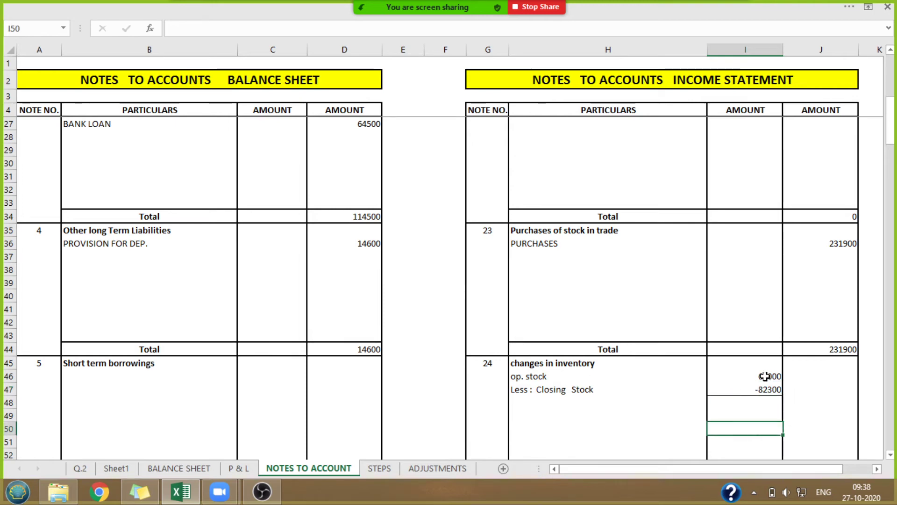
# Total the opening and closing stock of note 24 in the outer amount column, cell J47, with =SUM(I46:I47).
pyautogui.moveTo(769, 376); pyautogui.dragTo(765, 387)
pyautogui.click(805, 385)
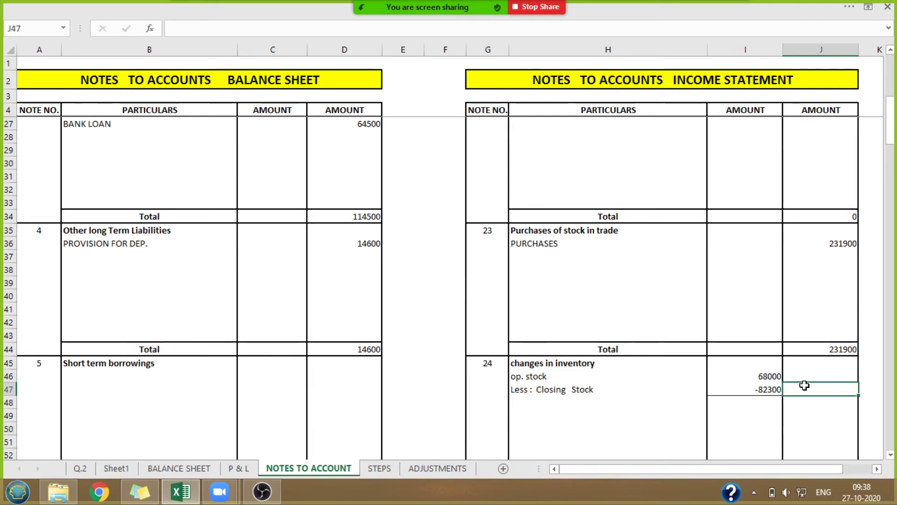
pyautogui.click(748, 12)
pyautogui.click(746, 47)
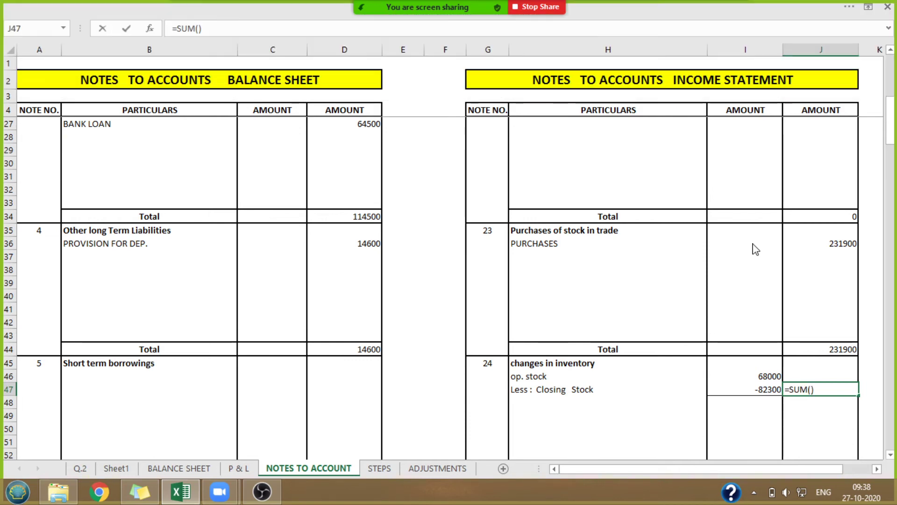
pyautogui.click(766, 383)
pyautogui.moveTo(766, 381); pyautogui.dragTo(766, 385)
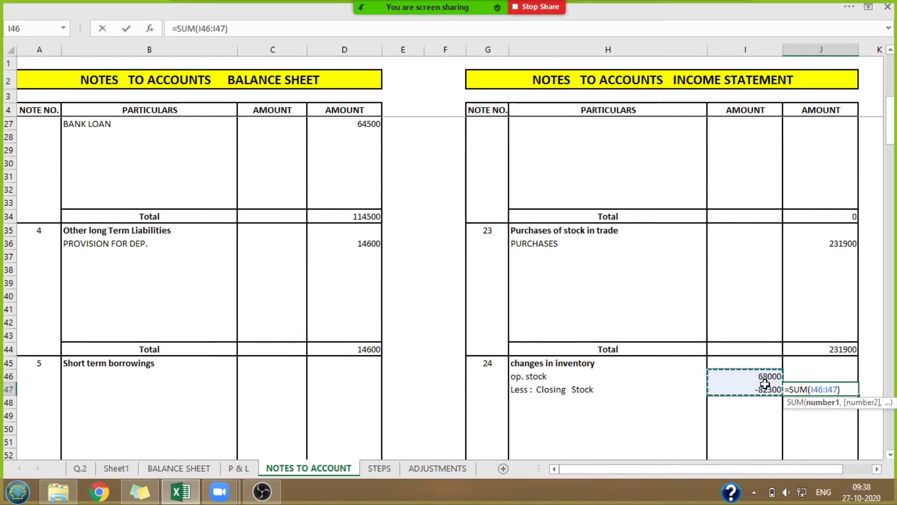
pyautogui.press('Return')
pyautogui.click(817, 428)
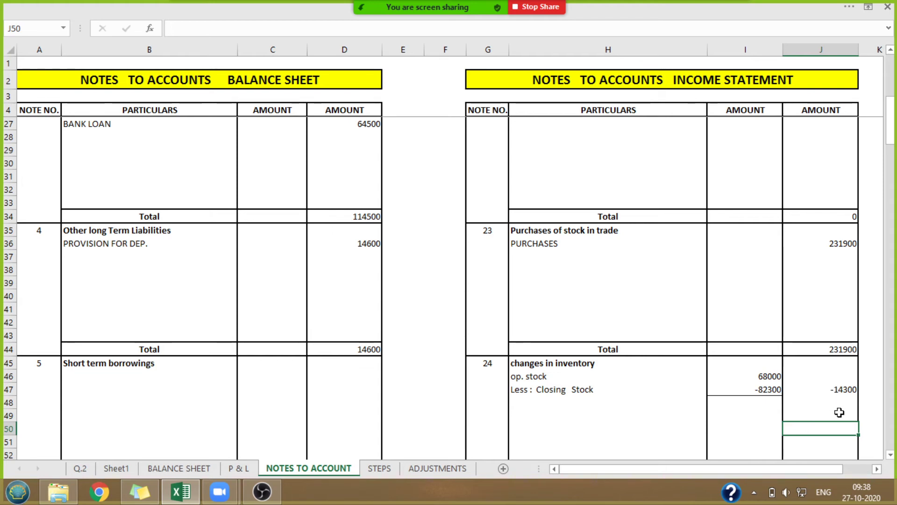
# Look up the closing stock in the Q.2 additional information and enter it as 82300 under Inventories in note 15.
pyautogui.click(540, 392)
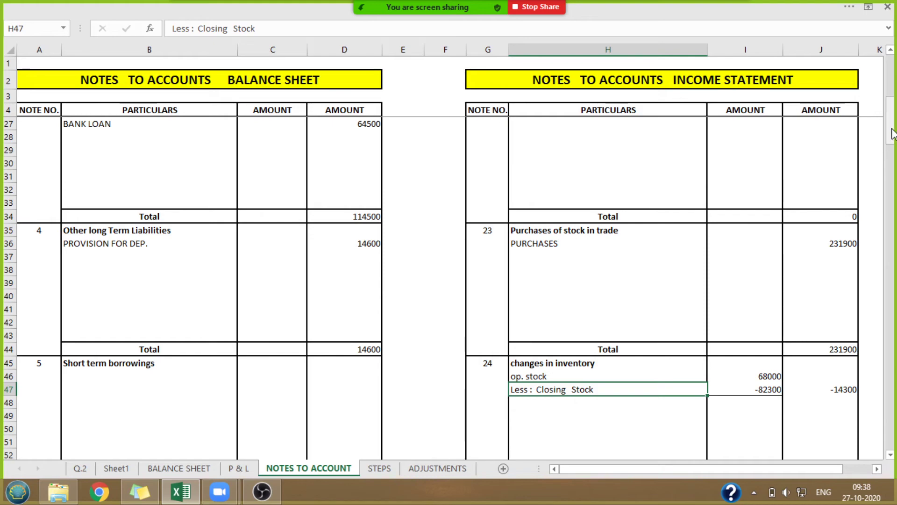
pyautogui.moveTo(891, 133); pyautogui.dragTo(893, 346)
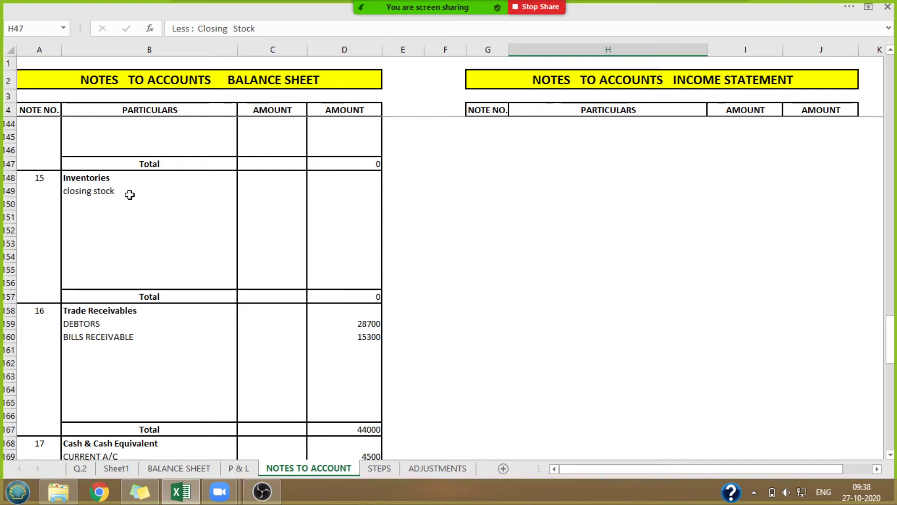
pyautogui.click(319, 191)
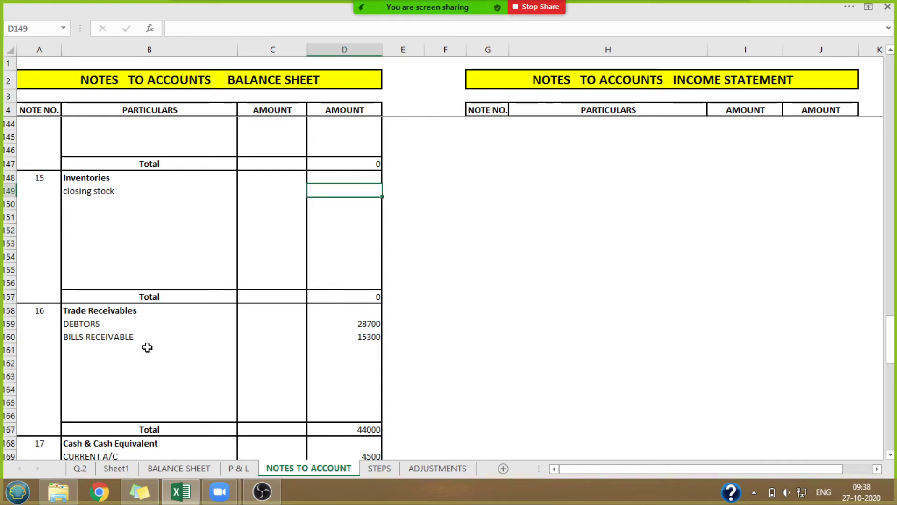
pyautogui.click(79, 468)
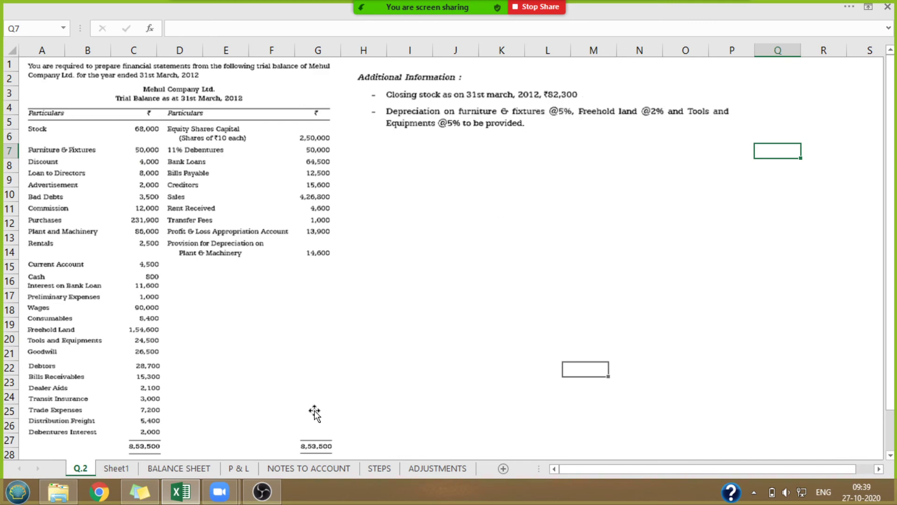
pyautogui.click(309, 468)
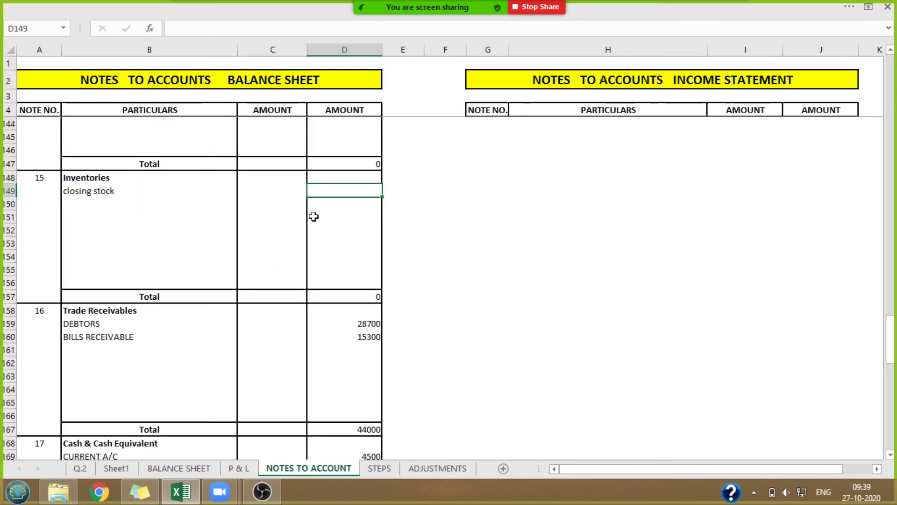
pyautogui.write('8230')
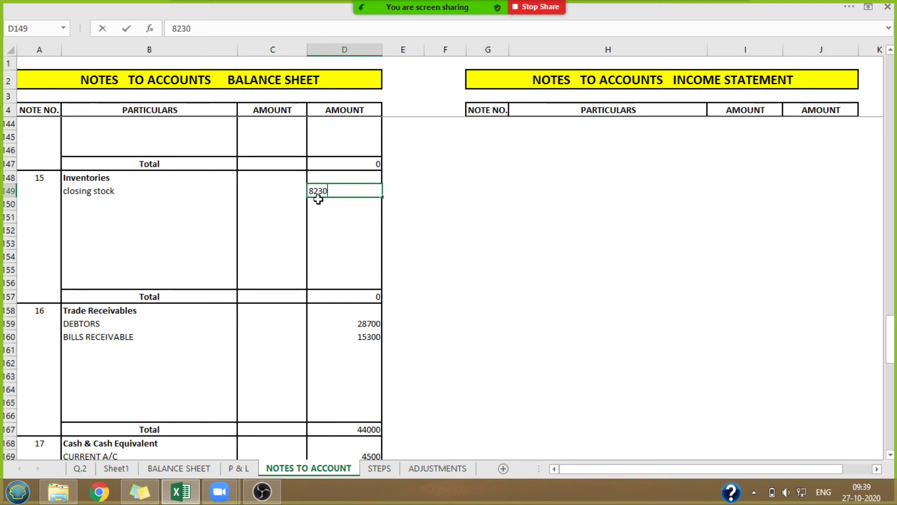
pyautogui.write('0')
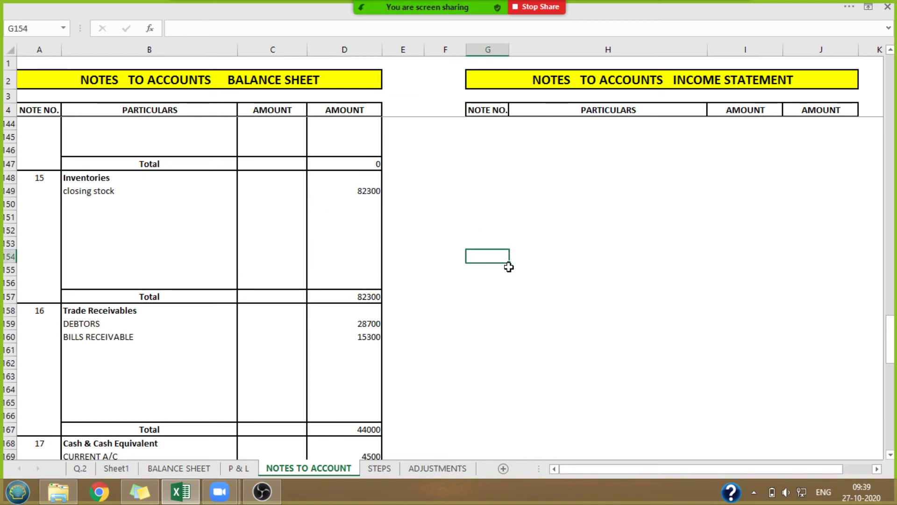
# Compare the depreciation rates in the Q.2 additional information with the Less DEP. rows of Tangible Assets in note 9.
pyautogui.click(80, 469)
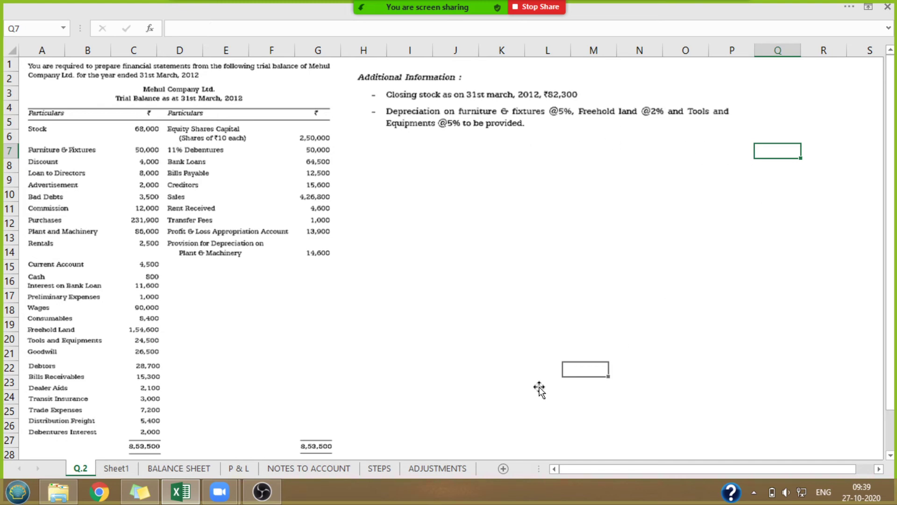
pyautogui.click(301, 471)
pyautogui.moveTo(892, 328); pyautogui.dragTo(893, 207)
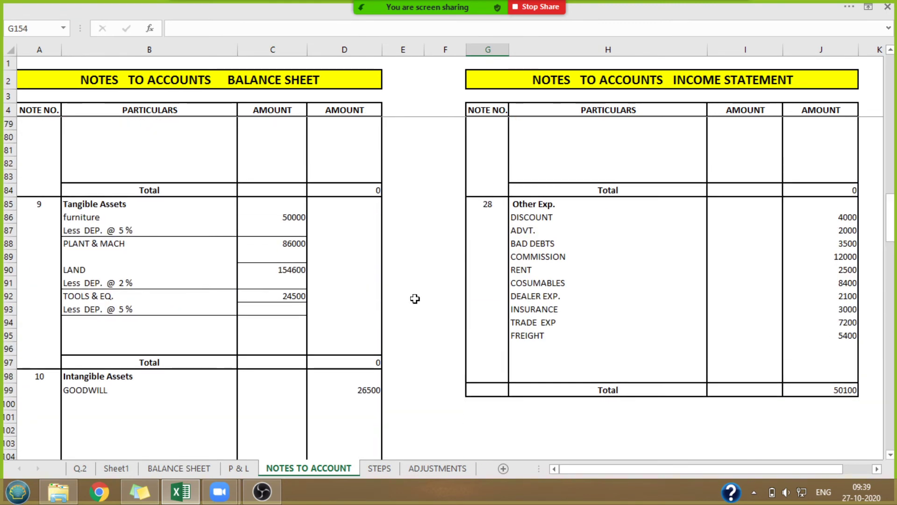
pyautogui.click(426, 238)
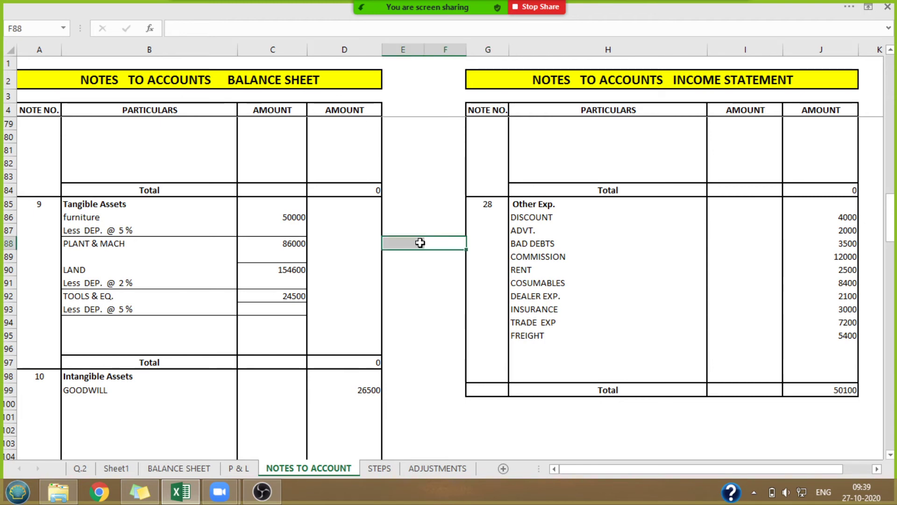
pyautogui.click(351, 229)
pyautogui.click(111, 234)
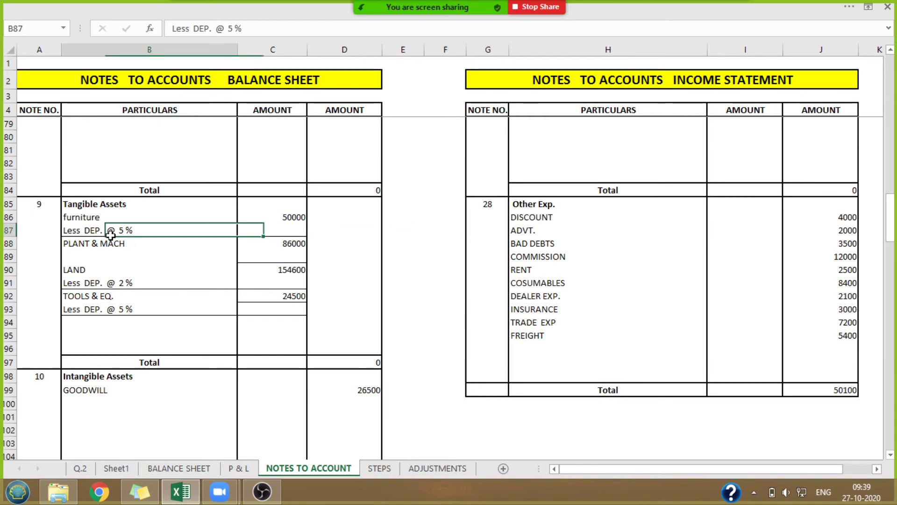
pyautogui.click(98, 284)
# Enter a dash as the depreciation for PLANT & MACH in note 9 and carry 86000 to the outer amount column.
pyautogui.click(195, 254)
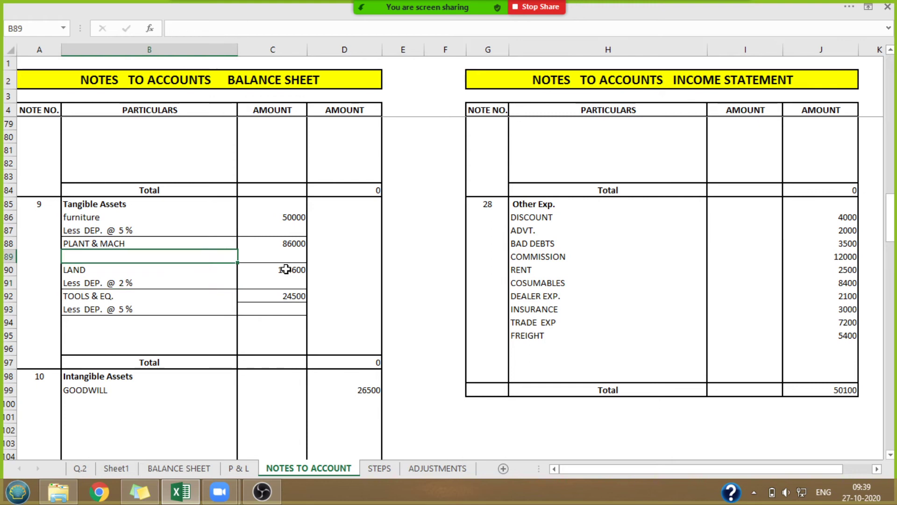
pyautogui.click(283, 258)
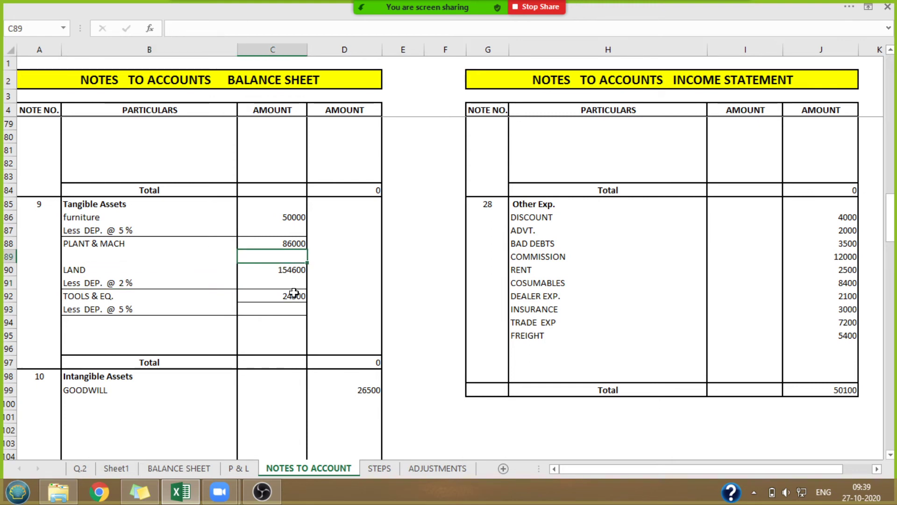
pyautogui.write('-')
pyautogui.press('Tab')
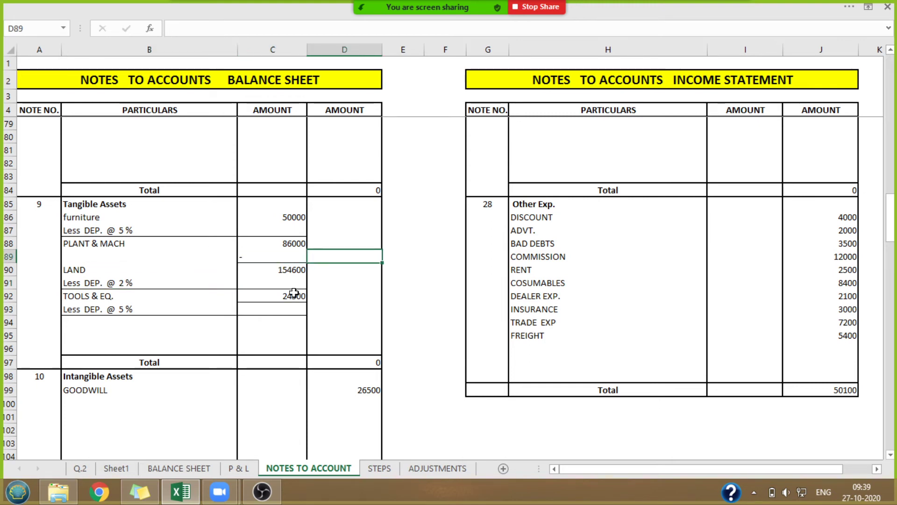
pyautogui.write('86000')
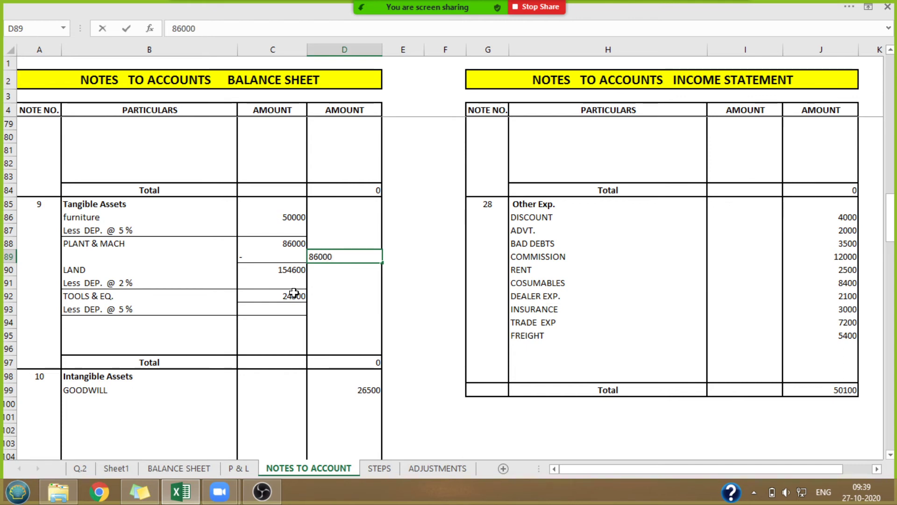
pyautogui.click(439, 281)
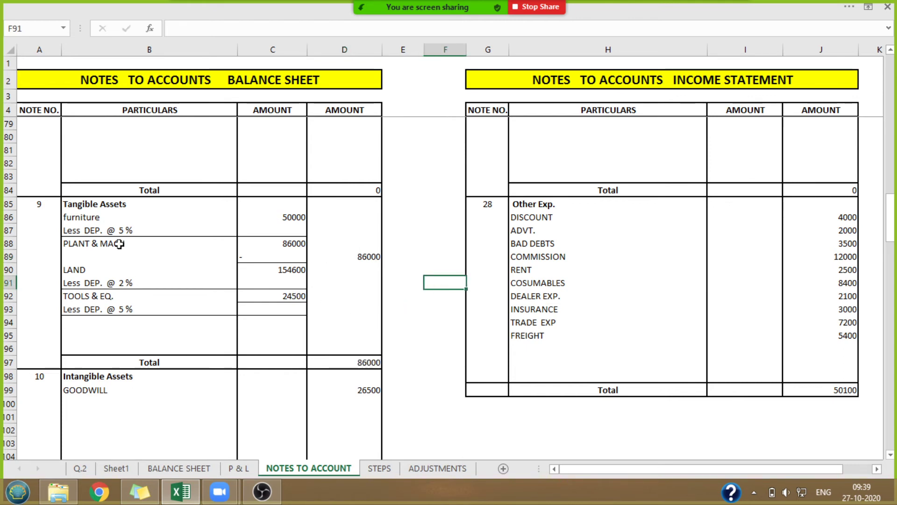
# Total the furniture amount and its depreciation row in the outer amount column, cell D87, with =SUM(C86:C87).
pyautogui.click(107, 228)
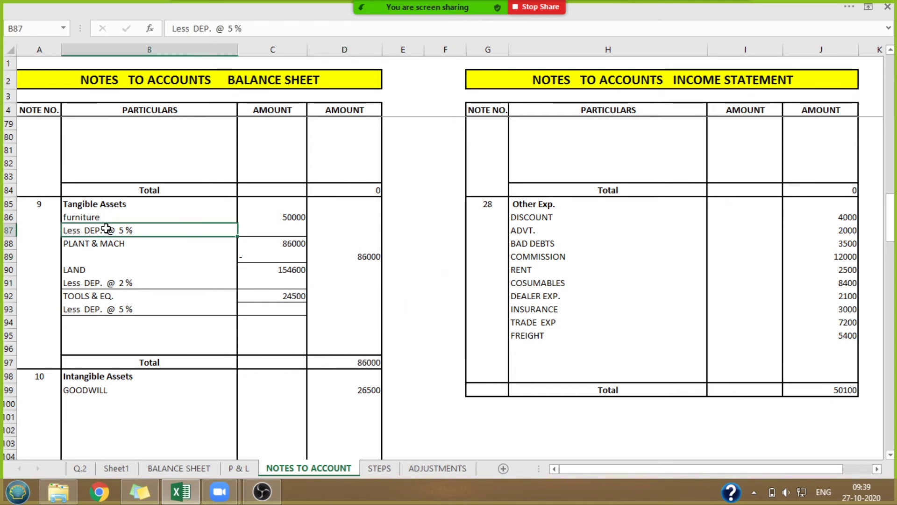
pyautogui.click(96, 283)
pyautogui.click(106, 309)
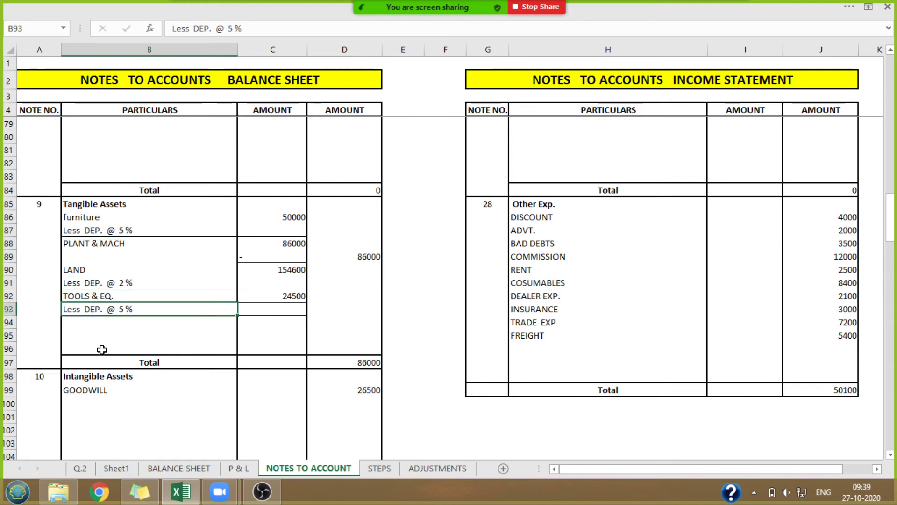
pyautogui.click(402, 322)
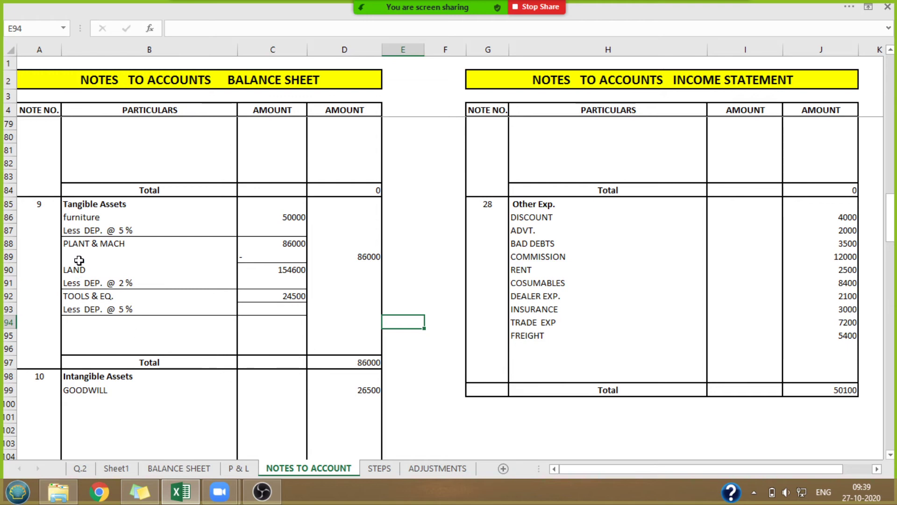
pyautogui.click(298, 218)
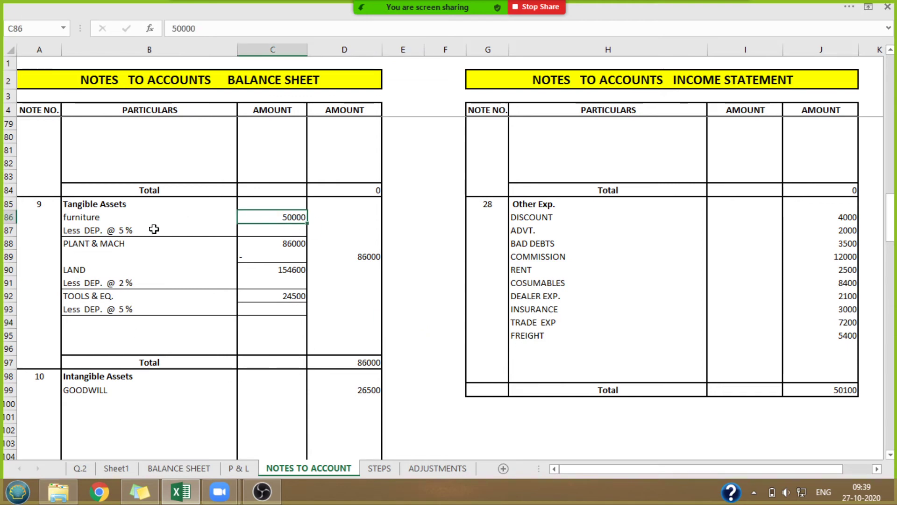
pyautogui.click(133, 231)
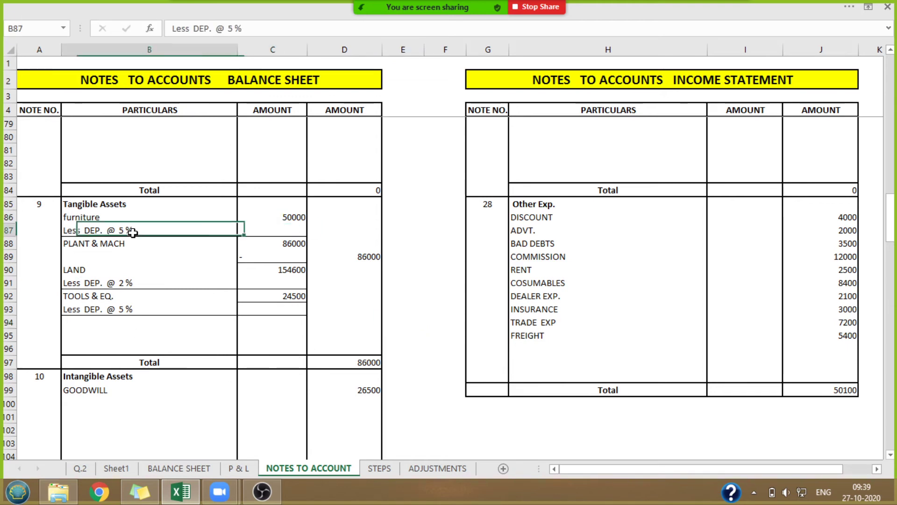
pyautogui.click(325, 232)
pyautogui.hotkey('ctrl', 'shift', 'F1')
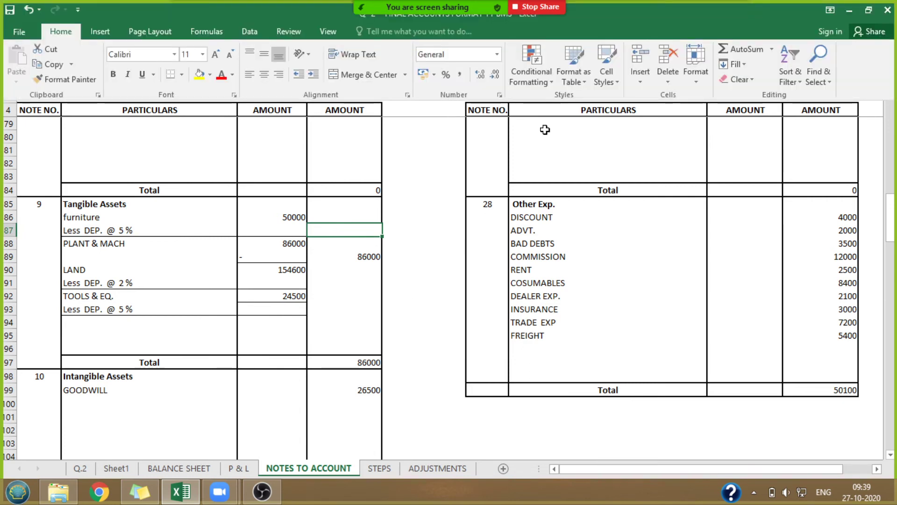
pyautogui.hotkey('ctrl', 'shift', 'F1')
pyautogui.write('=SUM(D84,D74,D64,D54,D44,D34,D24,D14)')
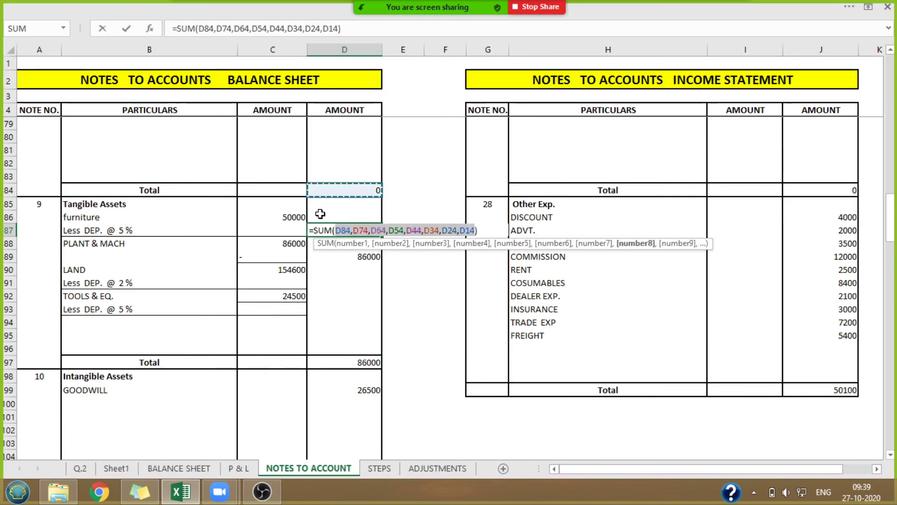
pyautogui.moveTo(298, 218); pyautogui.dragTo(297, 223)
pyautogui.press('Return')
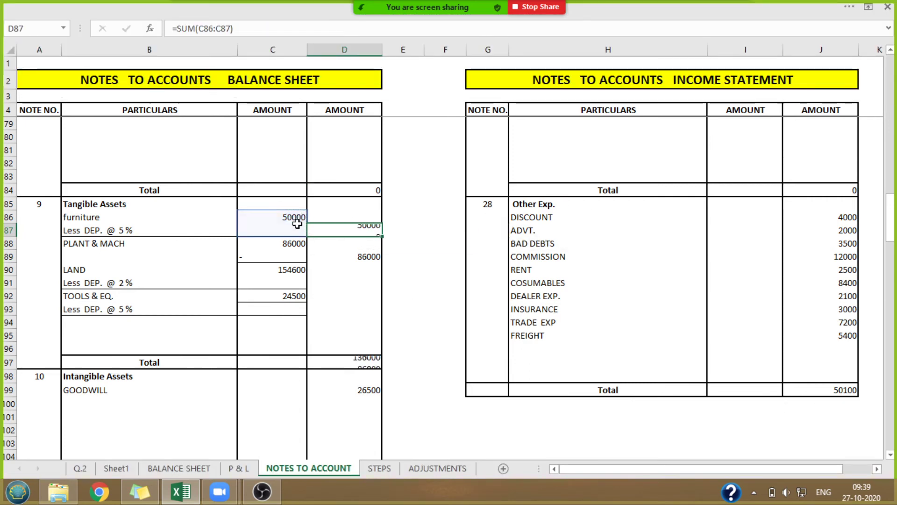
# Copy the furniture net total formula from D87 to D91 for LAND and D93 for TOOLS & EQ.
pyautogui.click(367, 227)
pyautogui.hotkey('ctrl', 'c')
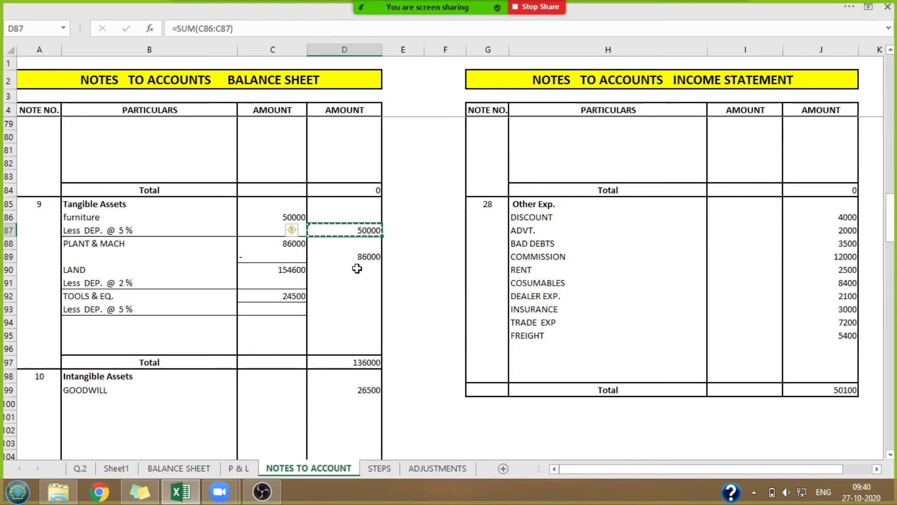
pyautogui.click(353, 284)
pyautogui.hotkey('ctrl', 'v')
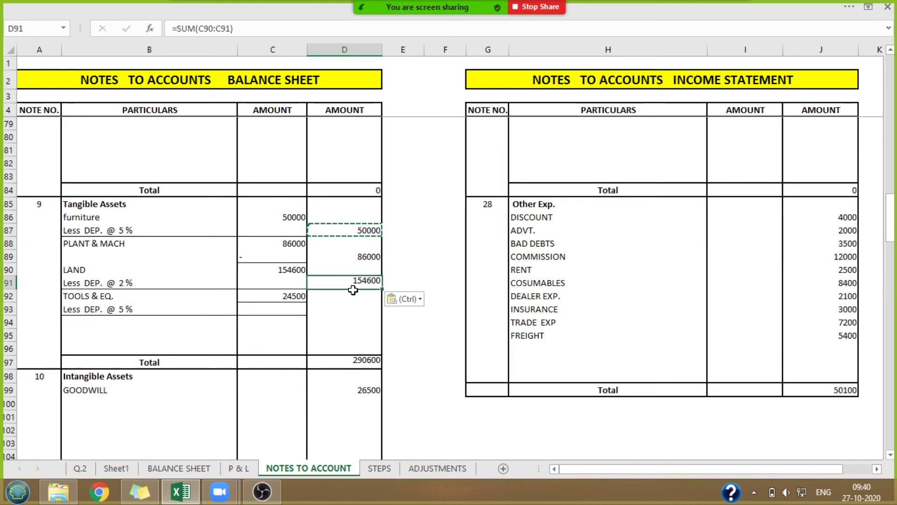
pyautogui.click(347, 308)
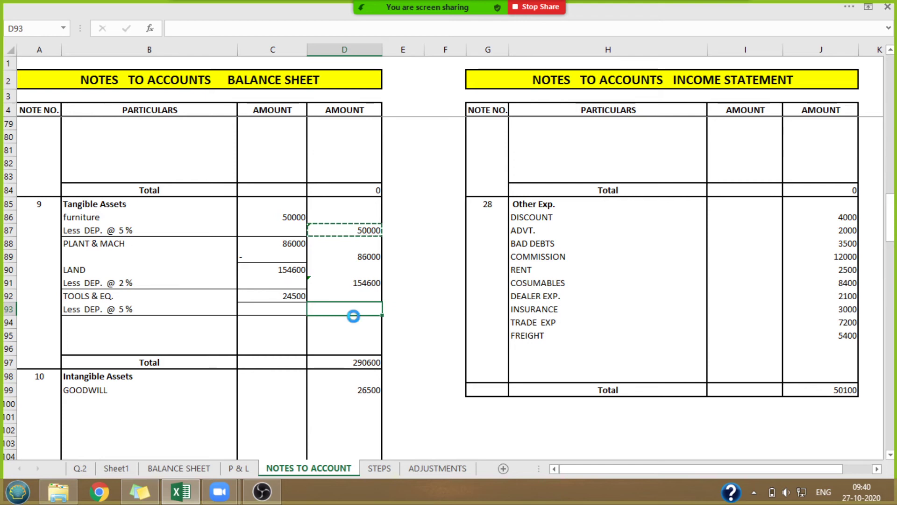
pyautogui.hotkey('ctrl', 'v')
pyautogui.click(427, 271)
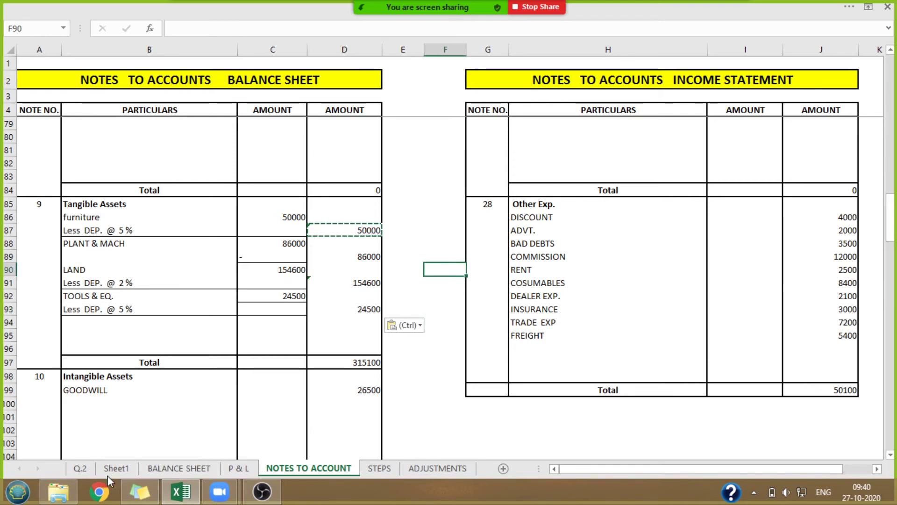
# Check the Q.2 trial balance and the opening balance of profit line in P & L, and return to the furniture amount in note 9.
pyautogui.click(81, 468)
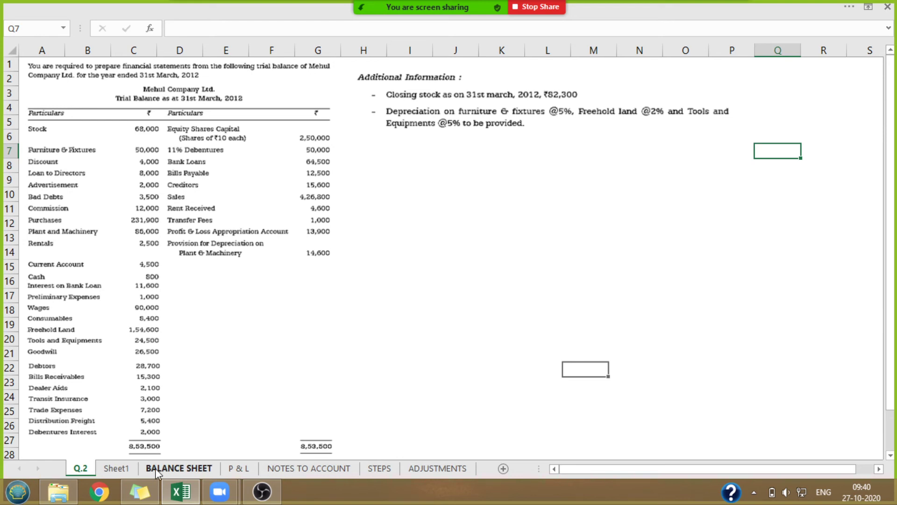
pyautogui.click(239, 468)
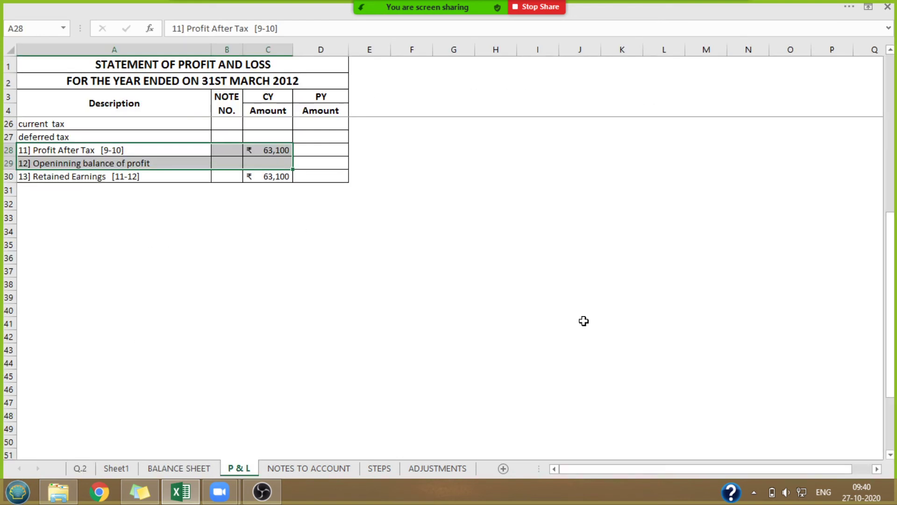
pyautogui.click(262, 161)
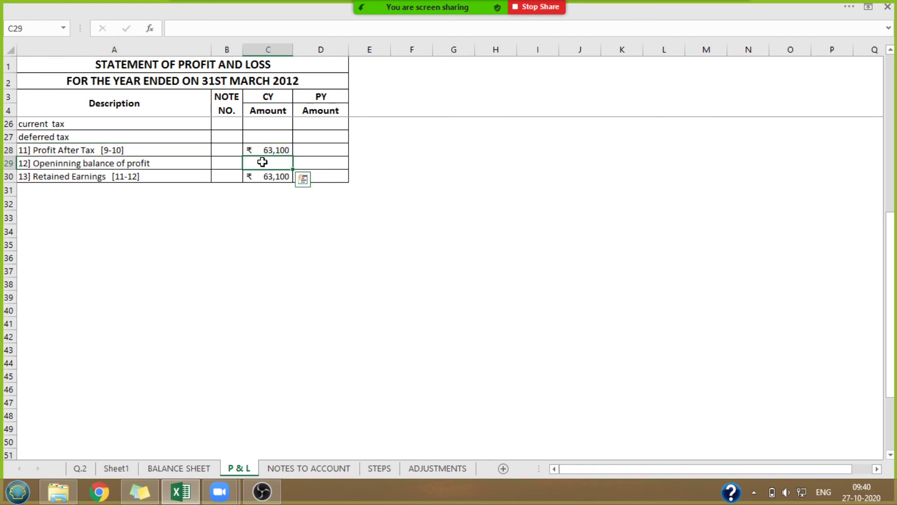
pyautogui.click(320, 468)
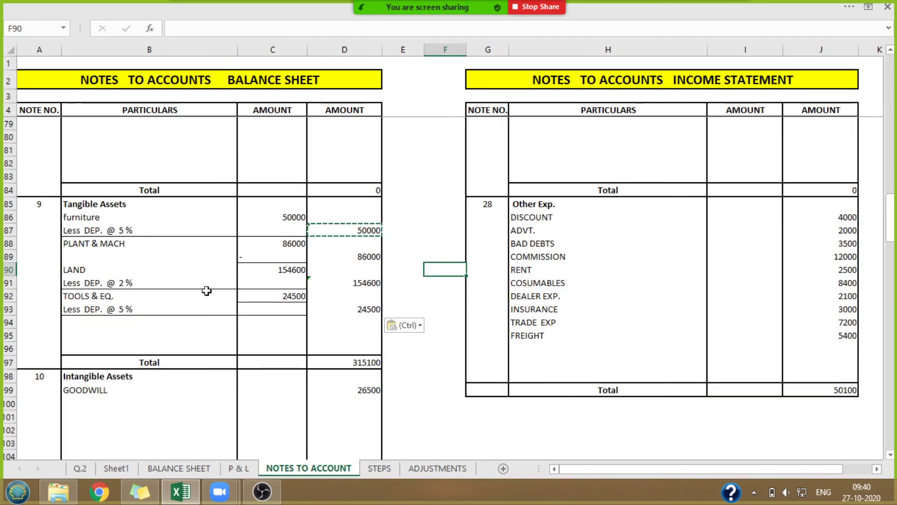
pyautogui.moveTo(890, 220)
pyautogui.mouseDown()
pyautogui.moveTo(894, 121)
pyautogui.moveTo(894, 230)
pyautogui.mouseUp()
pyautogui.click(644, 428)
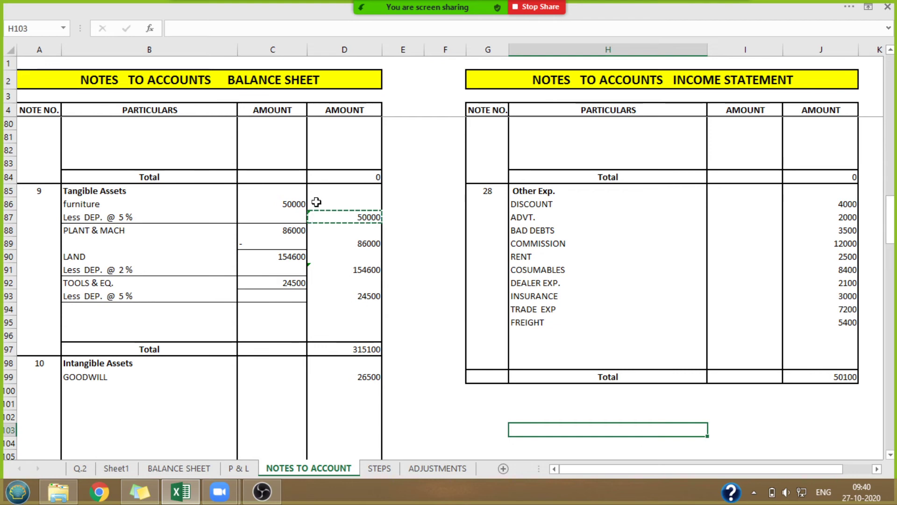
pyautogui.click(411, 202)
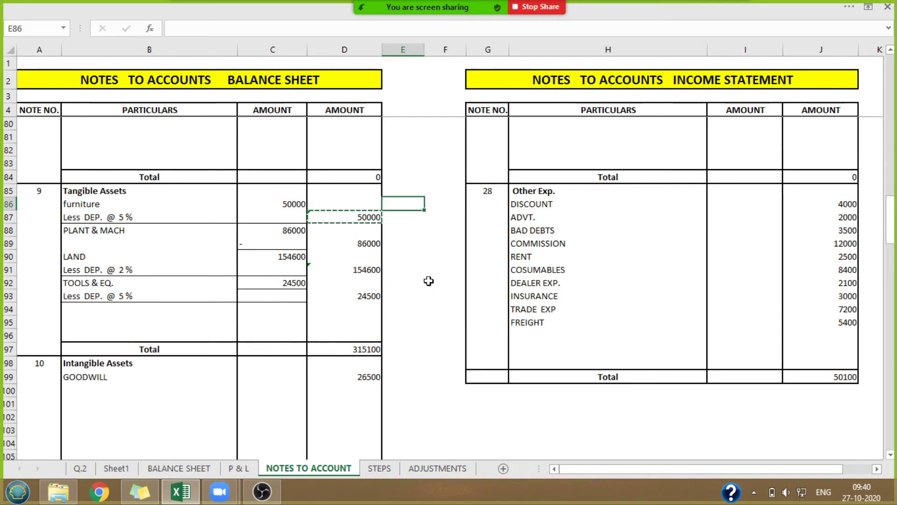
pyautogui.press('Escape')
pyautogui.click(293, 204)
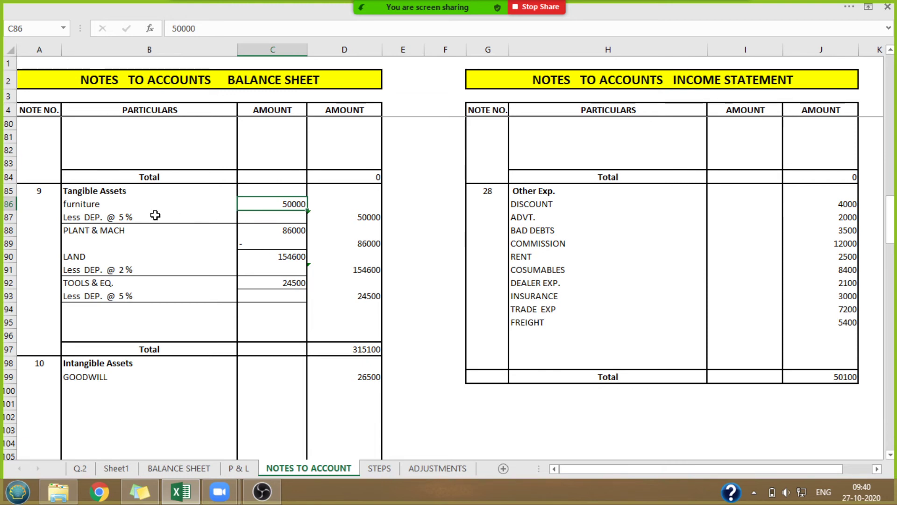
# Enter -2500 as the 5% depreciation on furniture in the inner amount column of note 9, Tangible Assets.
pyautogui.click(271, 217)
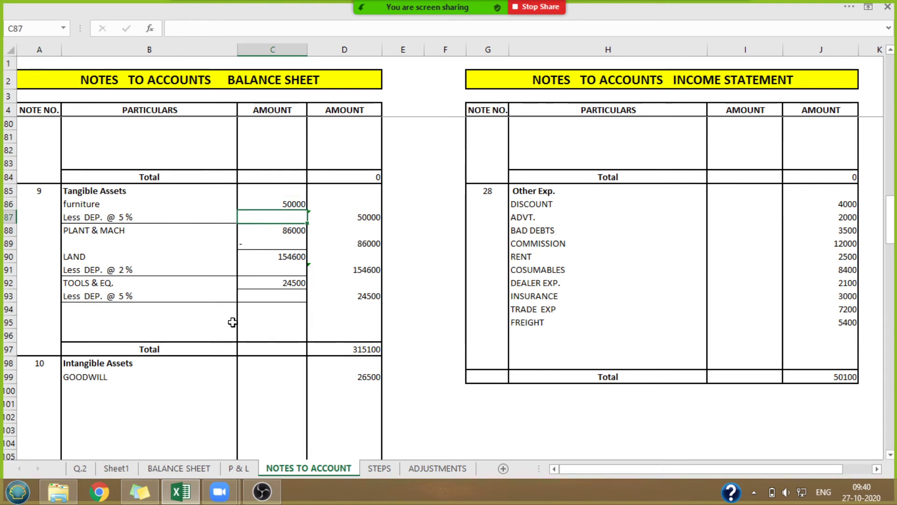
pyautogui.write('-')
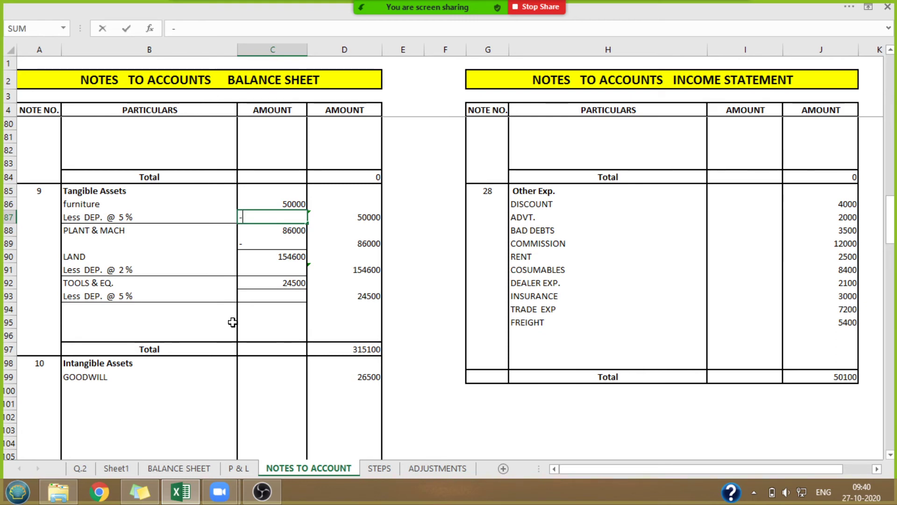
pyautogui.write('2500')
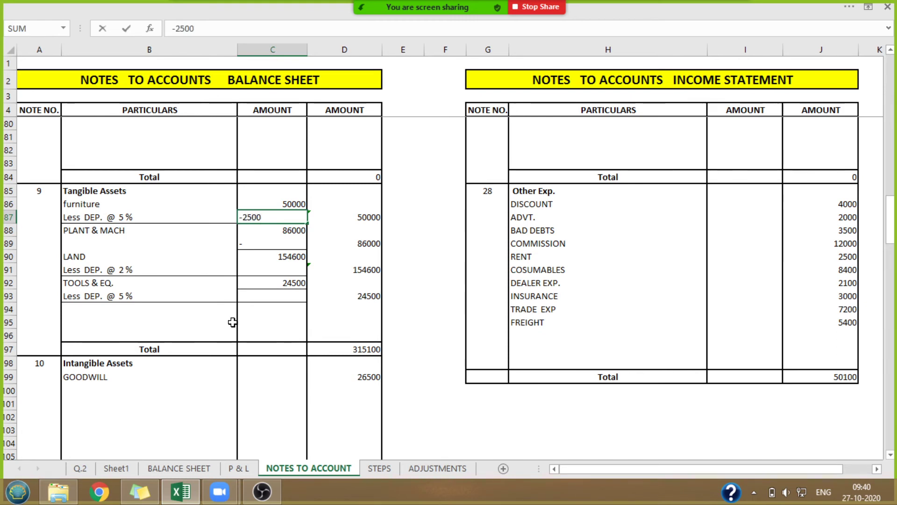
pyautogui.click(409, 242)
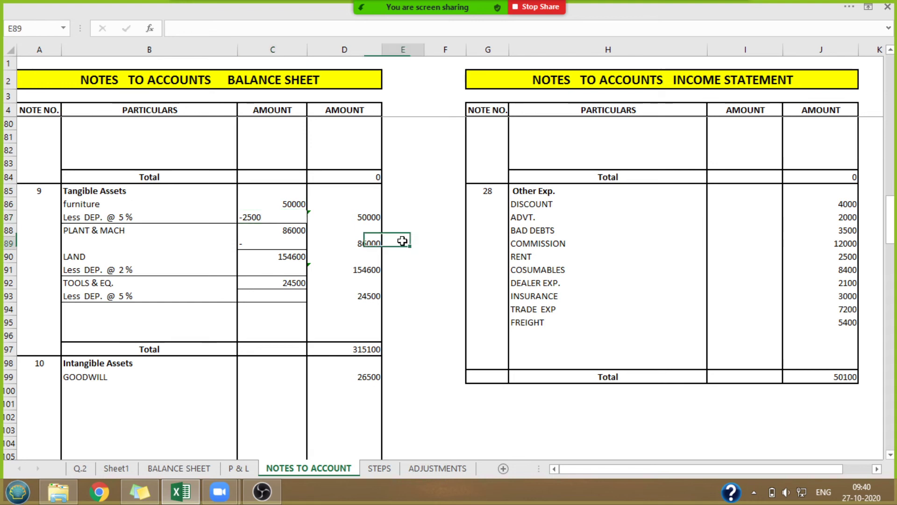
pyautogui.click(367, 218)
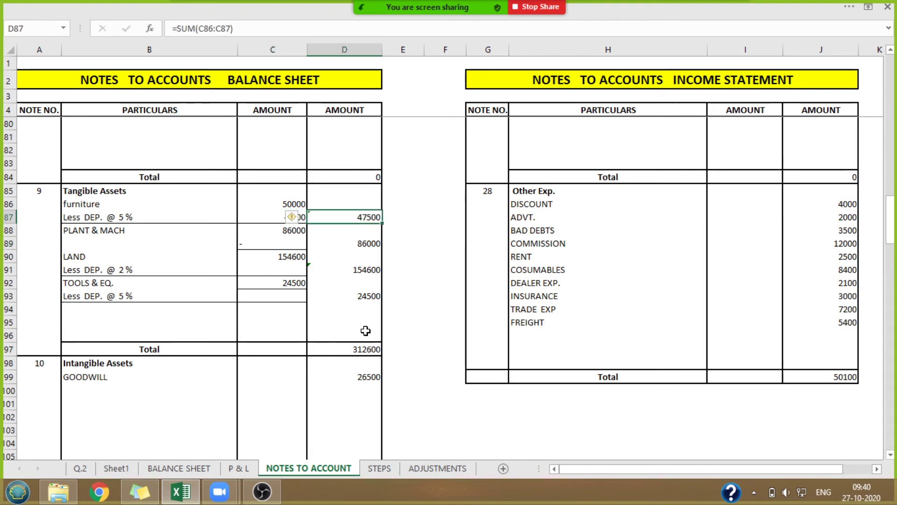
# Enter -3092 as the 2% depreciation on LAND in the inner amount column of note 9.
pyautogui.click(286, 269)
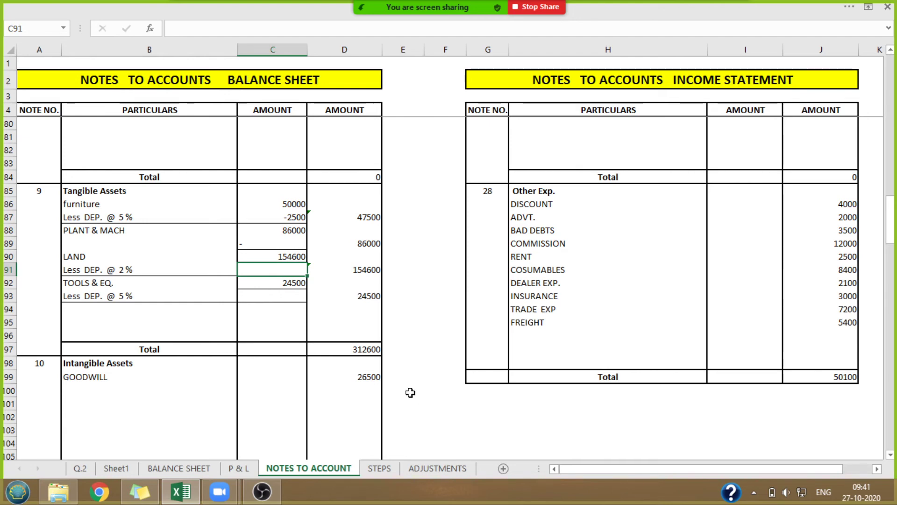
pyautogui.write('-')
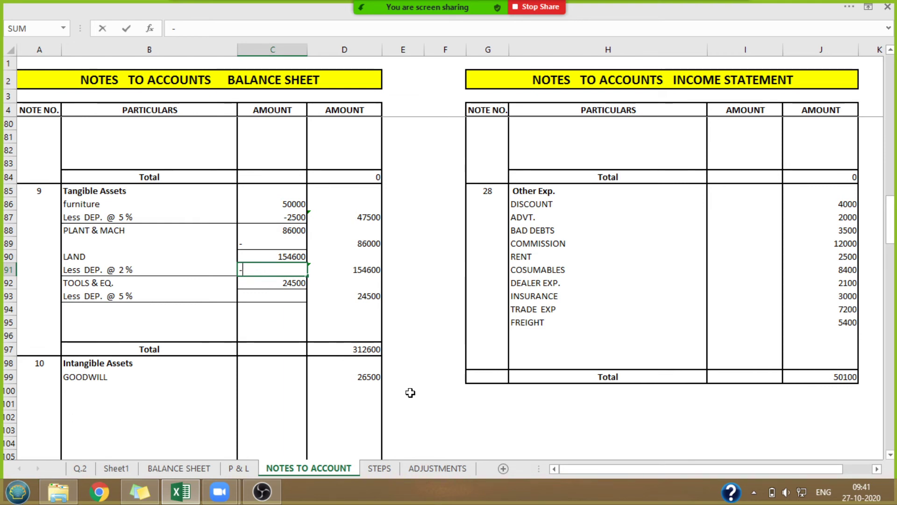
pyautogui.write('3092')
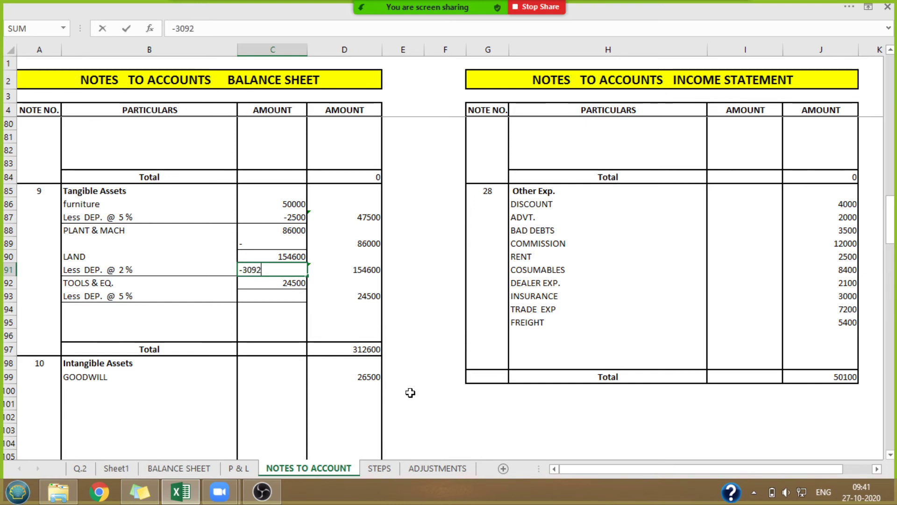
pyautogui.press('Return')
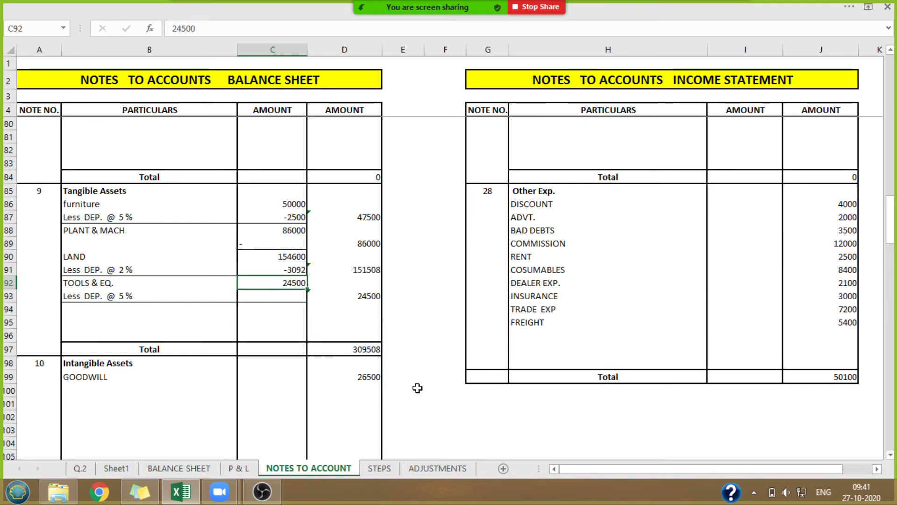
# Enter -1225 as the 5% depreciation on TOOLS & EQ. in the inner amount column of note 9.
pyautogui.click(271, 298)
pyautogui.write('-')
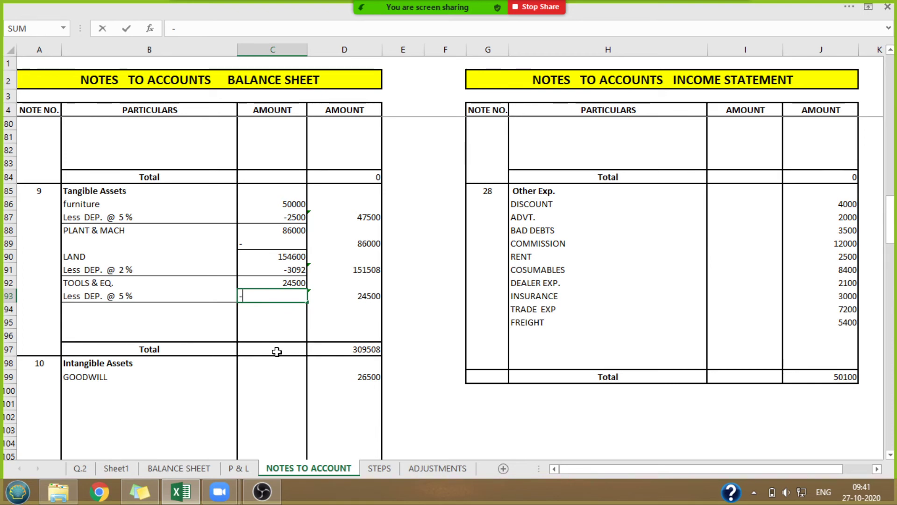
pyautogui.write('1225')
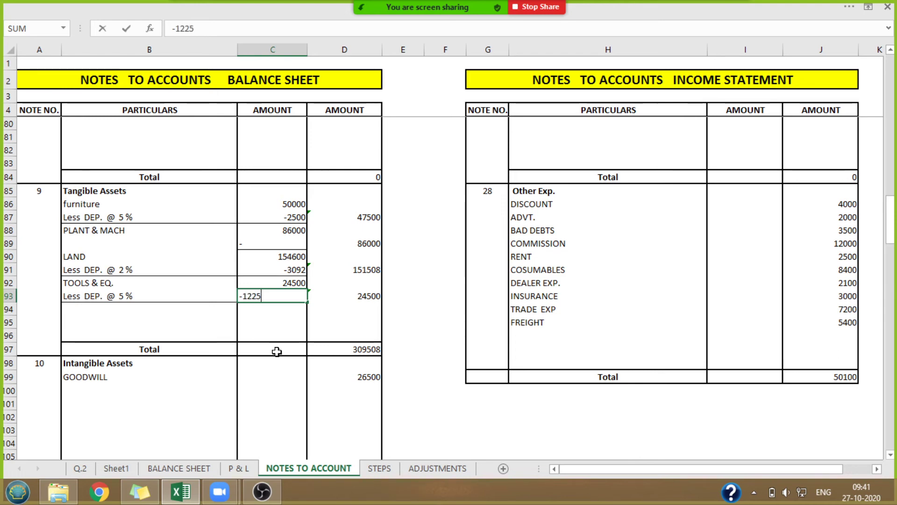
pyautogui.press('Return')
pyautogui.click(444, 364)
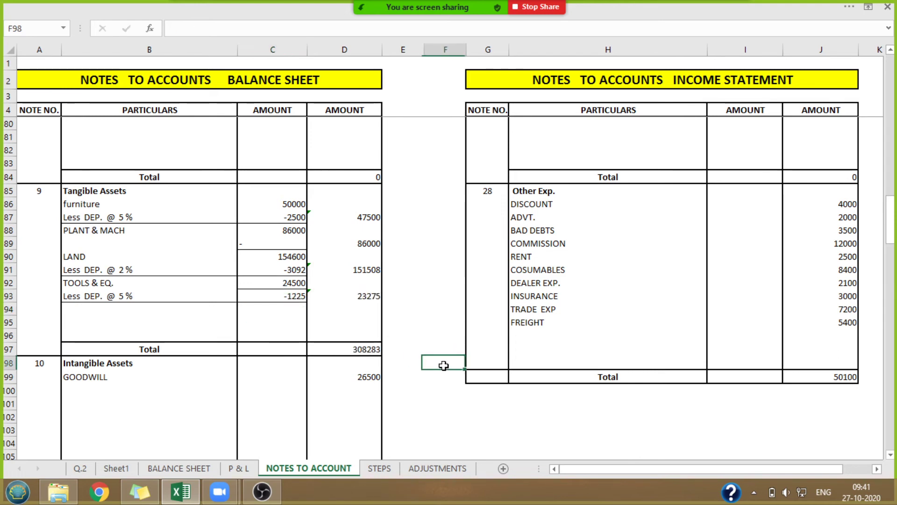
# Review the note 9 asset amounts, the furniture net total formula and the depreciation lines for furniture, LAND and TOOLS & EQ.
pyautogui.moveTo(299, 204); pyautogui.dragTo(287, 293)
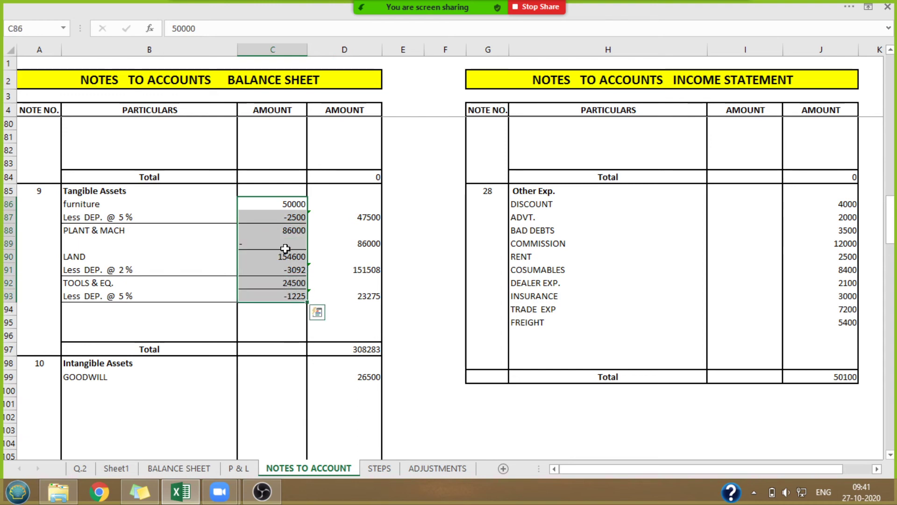
pyautogui.click(291, 214)
pyautogui.click(358, 218)
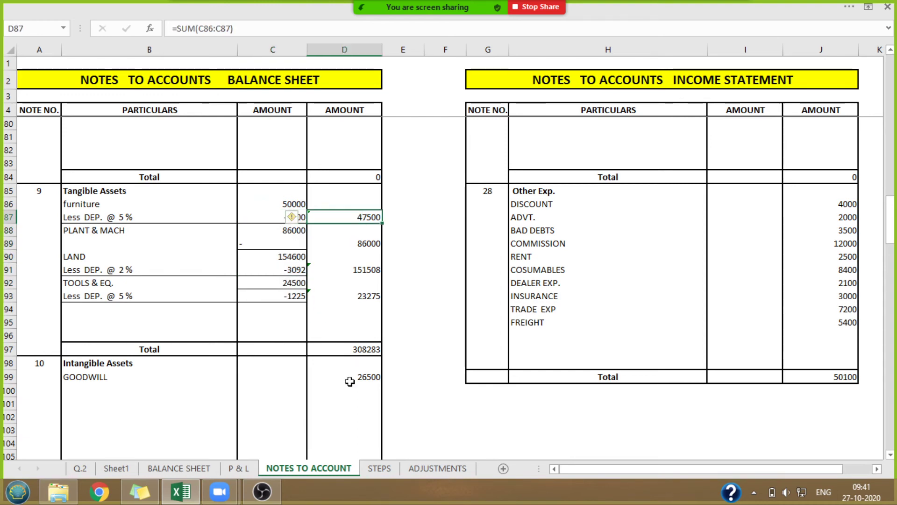
pyautogui.click(398, 260)
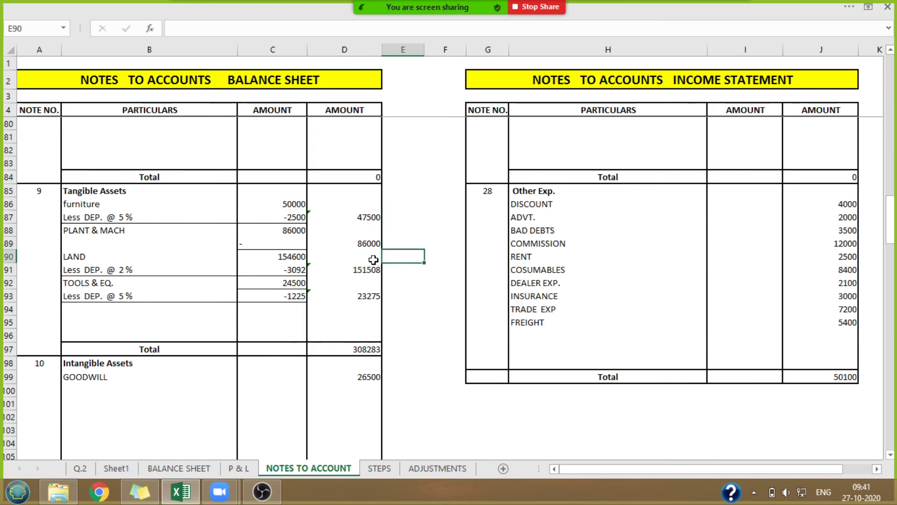
pyautogui.click(134, 218)
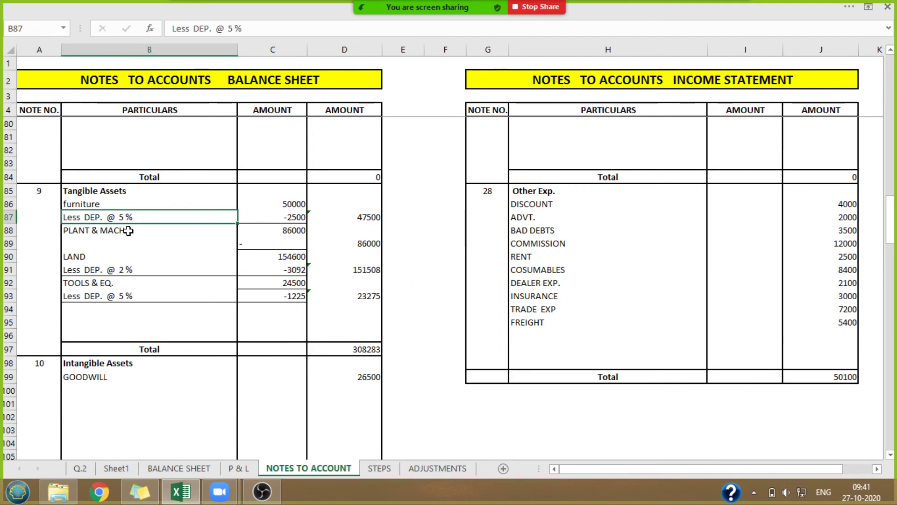
pyautogui.click(106, 271)
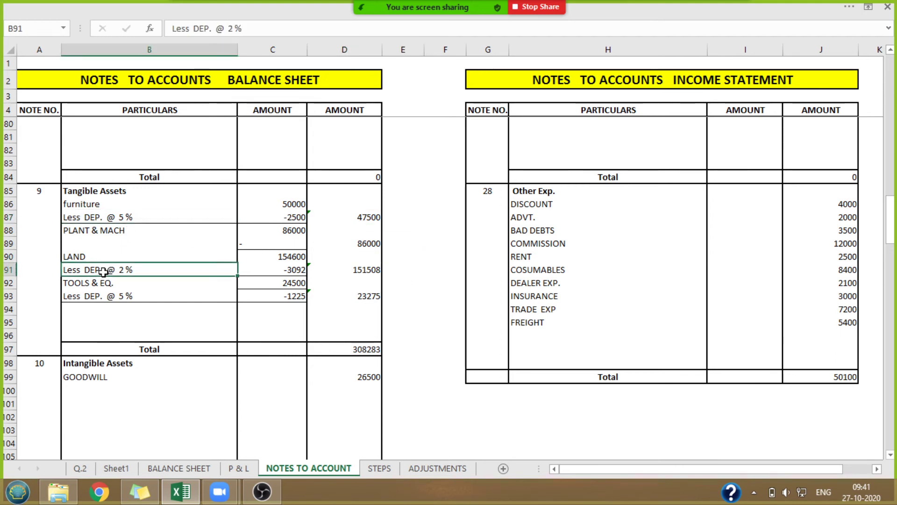
pyautogui.click(102, 296)
pyautogui.click(431, 279)
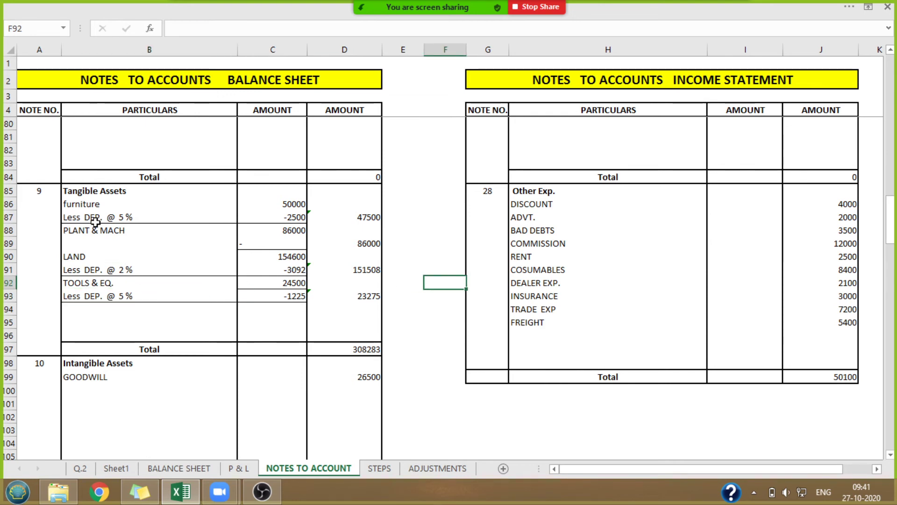
pyautogui.click(83, 206)
pyautogui.moveTo(83, 206); pyautogui.dragTo(293, 294)
pyautogui.hotkey('ctrl', 'c')
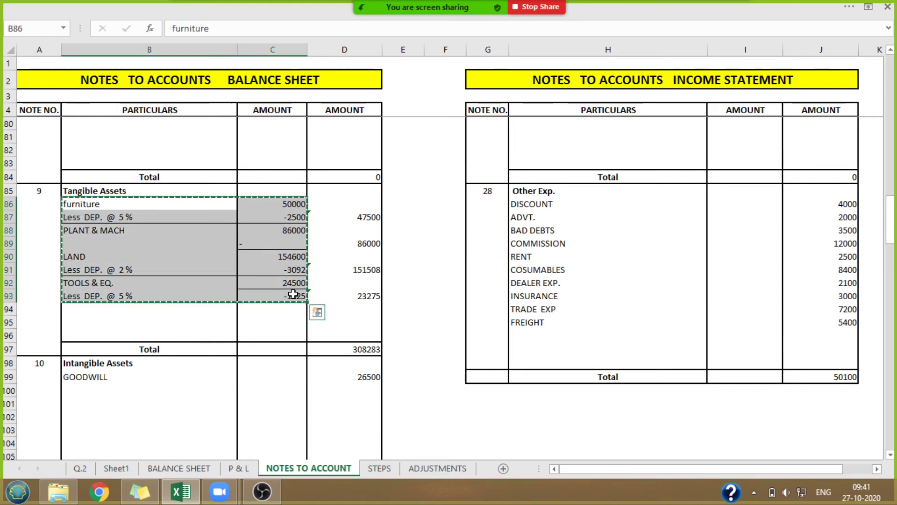
# List FURNITURE, LAND and TOOLS & EQ. under the Depereciation heading of note 27 in the income statement notes.
pyautogui.moveTo(891, 235)
pyautogui.mouseDown()
pyautogui.moveTo(894, 209)
pyautogui.moveTo(894, 222)
pyautogui.mouseUp()
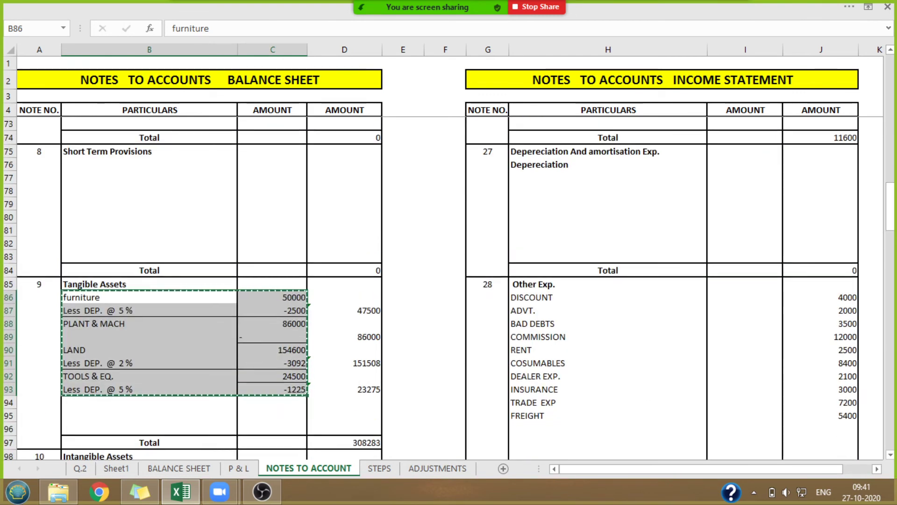
pyautogui.click(582, 179)
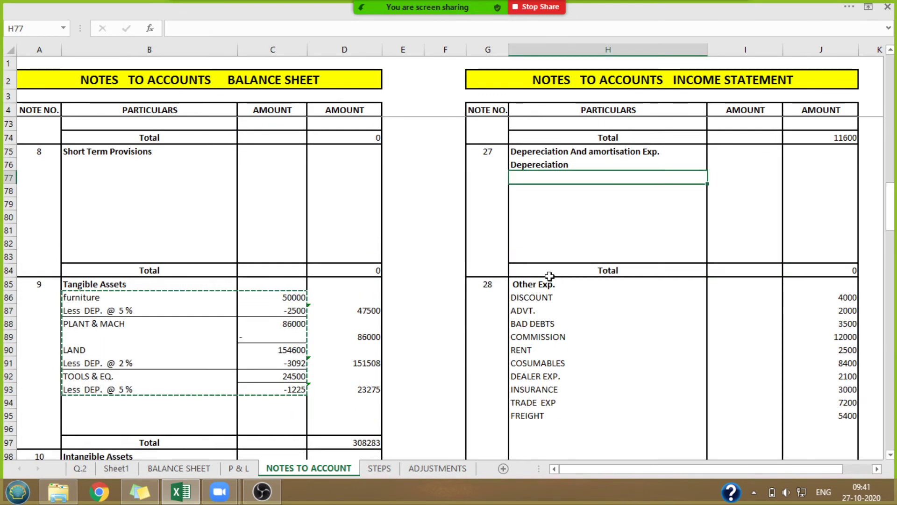
pyautogui.click(580, 190)
pyautogui.doubleClick(536, 177)
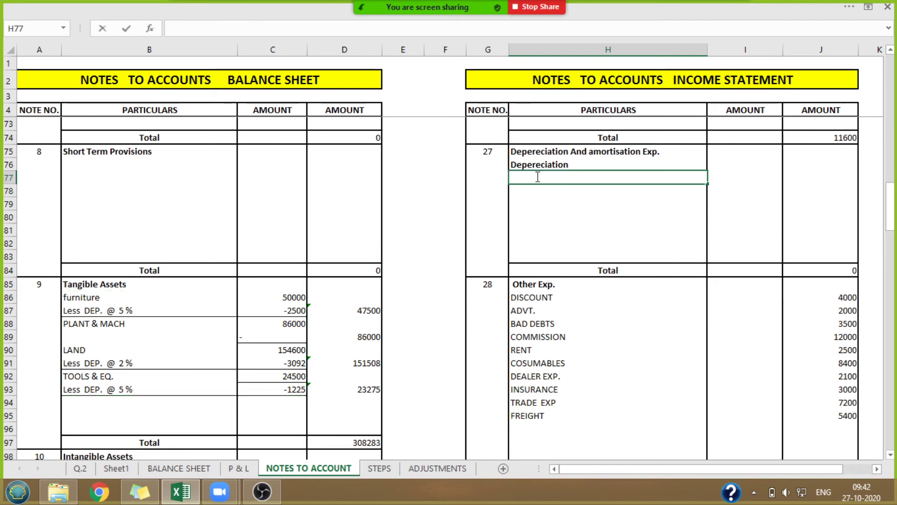
pyautogui.write('FURNI')
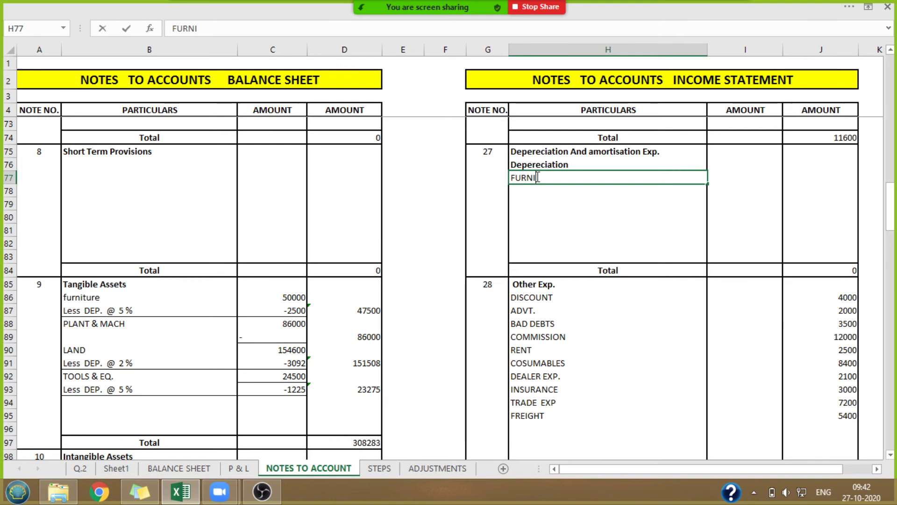
pyautogui.write('TURE')
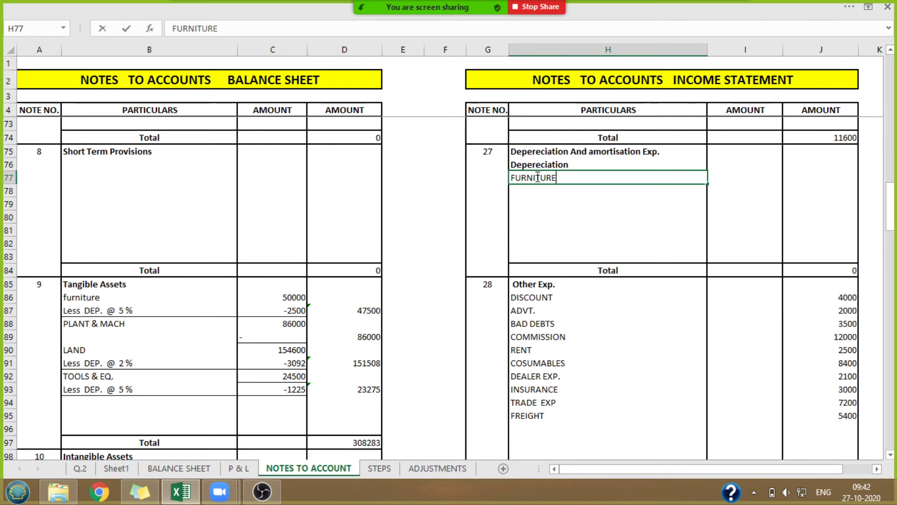
pyautogui.press('Return')
pyautogui.write('LA')
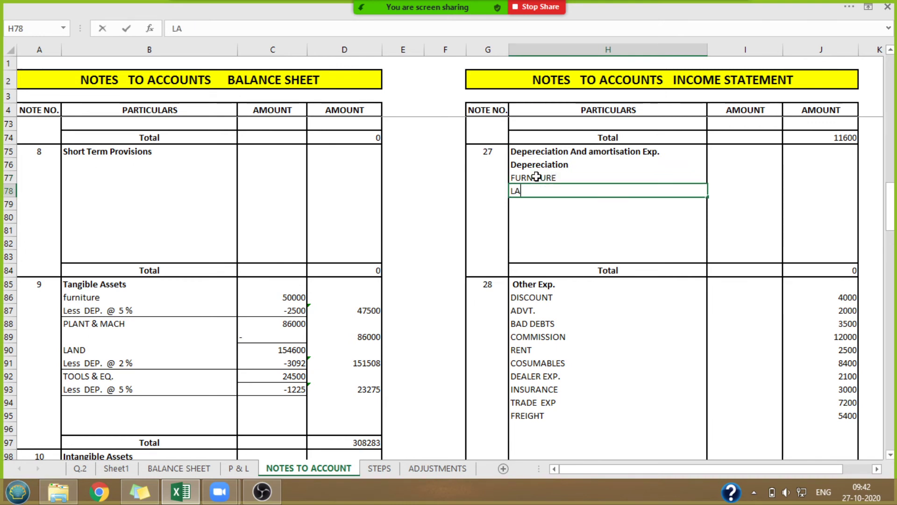
pyautogui.write('ND')
pyautogui.press('Return')
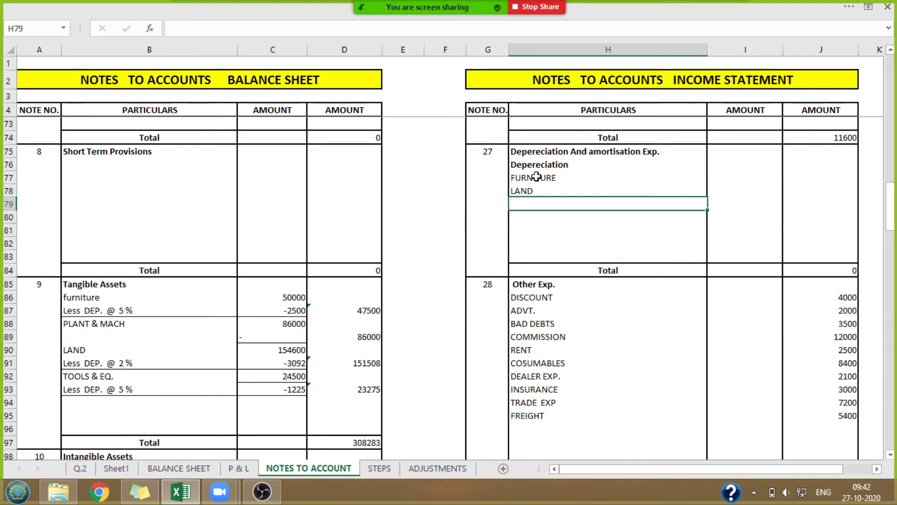
pyautogui.write('TOOLS')
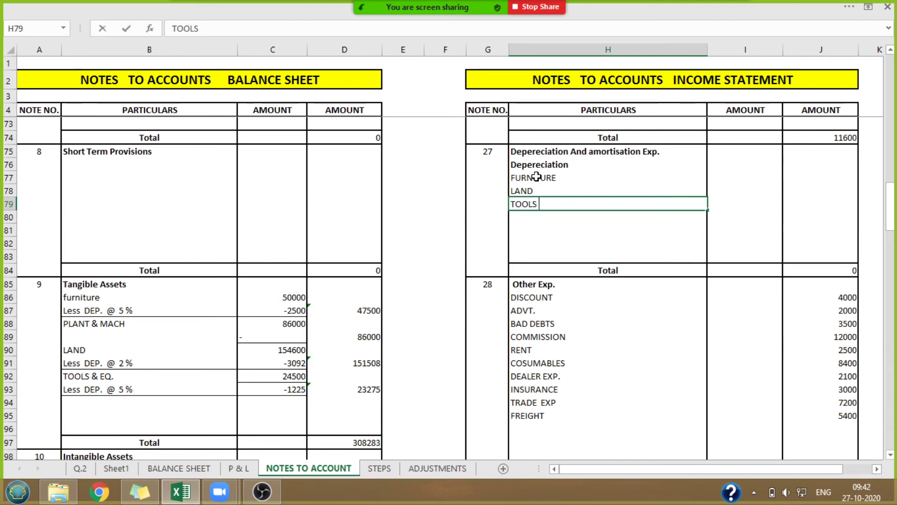
pyautogui.write(' & EQ.')
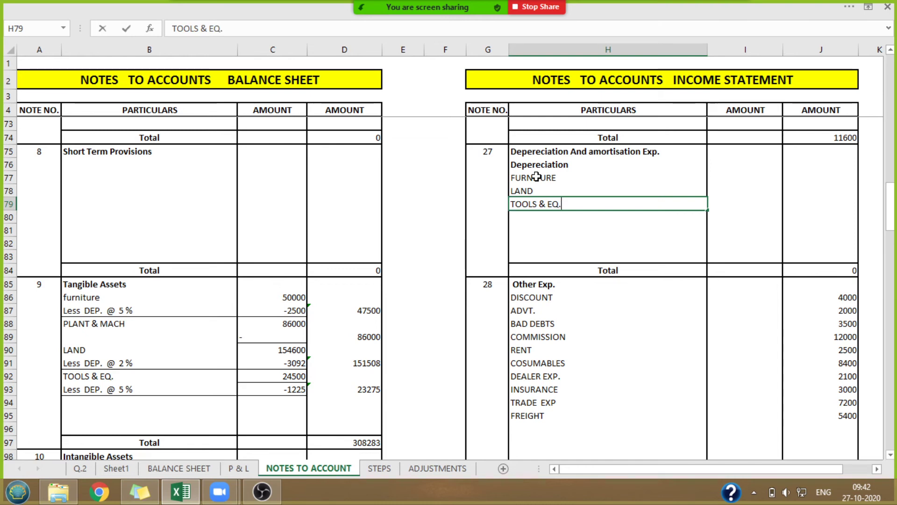
# Enter the note 27 depreciation amounts in the outer column: 2500 for FURNITURE, 3092 for LAND and 1225 for TOOLS & EQ.
pyautogui.click(790, 180)
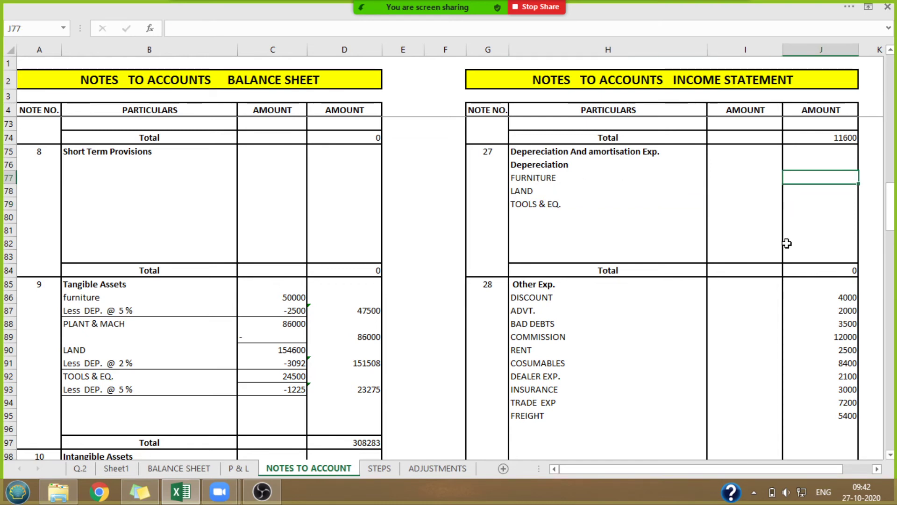
pyautogui.press('Return')
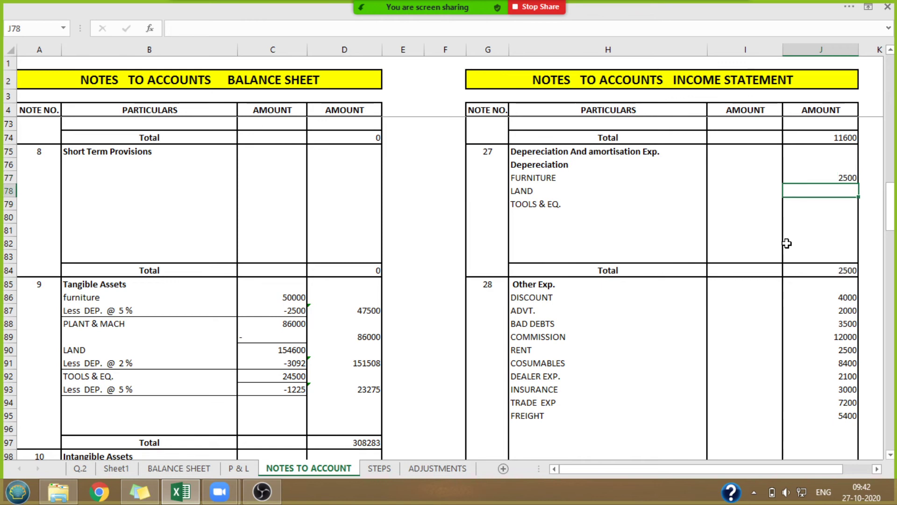
pyautogui.write('3092')
pyautogui.press('Return')
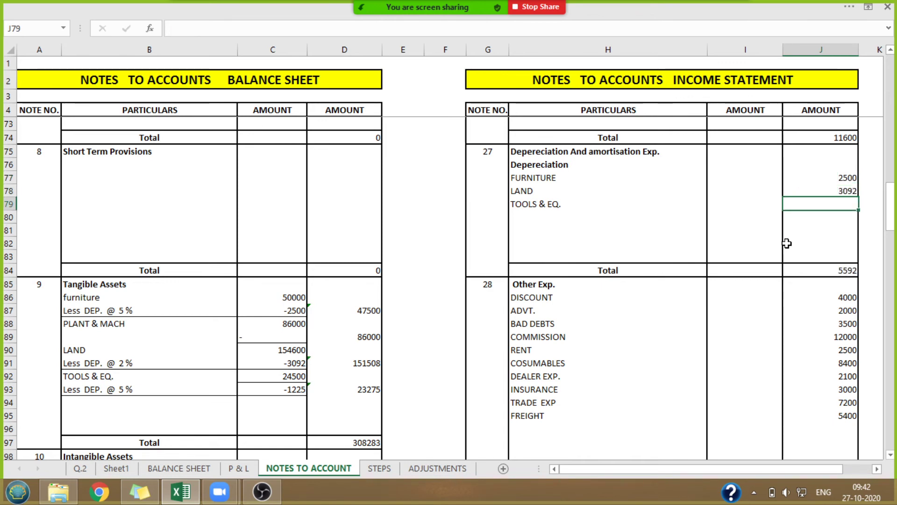
pyautogui.write('1225')
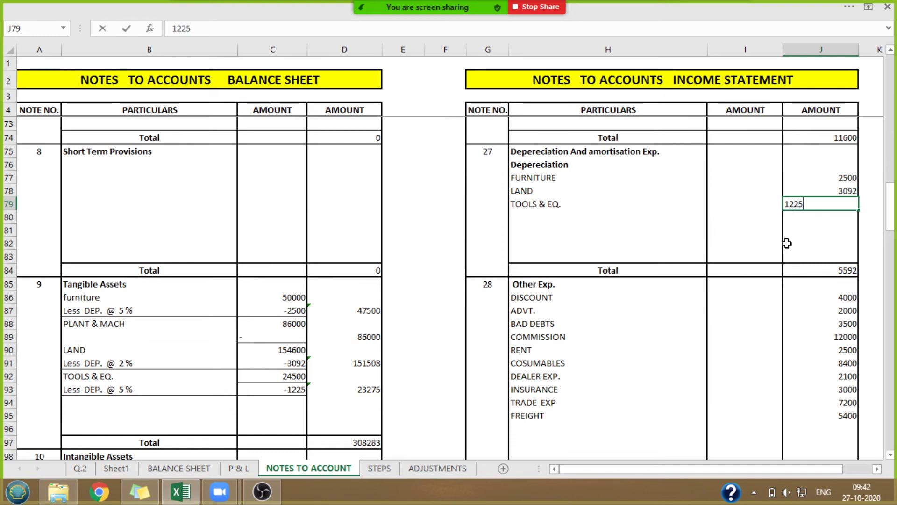
pyautogui.press('Return')
pyautogui.click(645, 373)
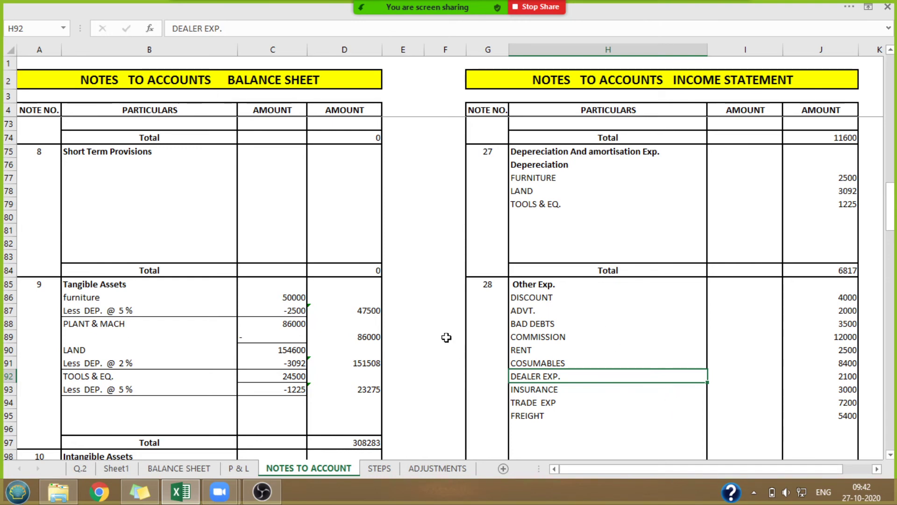
# Check the Q.2 trial balance and additional information, and examine the Interest On Debenture row on the ADJUSTMENTS sheet.
pyautogui.click(81, 468)
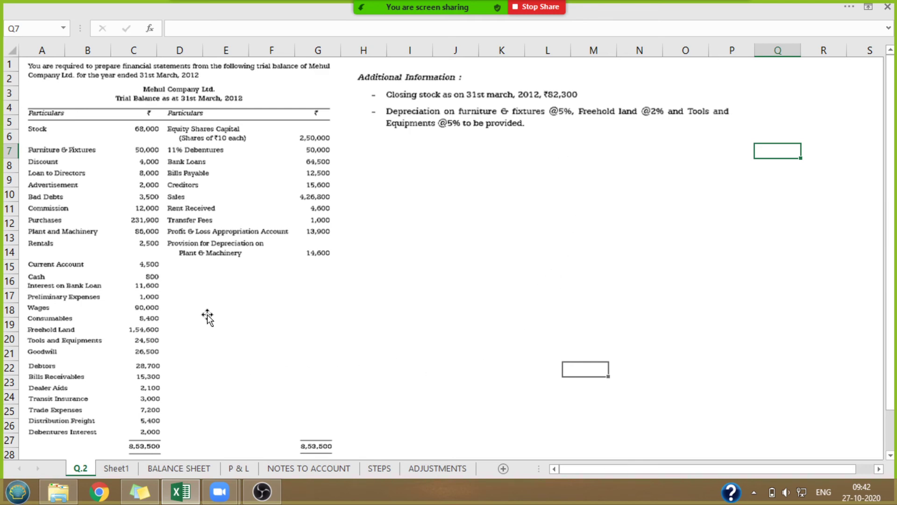
pyautogui.click(420, 468)
pyautogui.moveTo(76, 196); pyautogui.dragTo(858, 199)
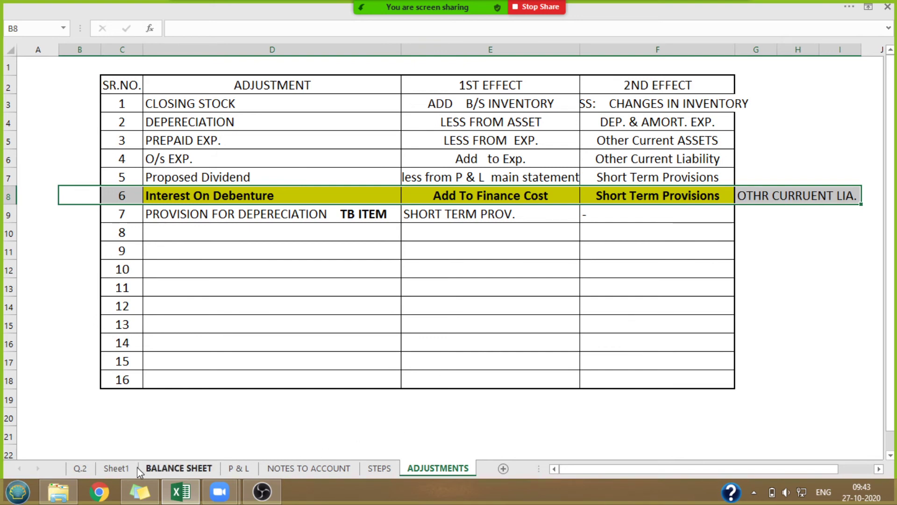
pyautogui.click(87, 468)
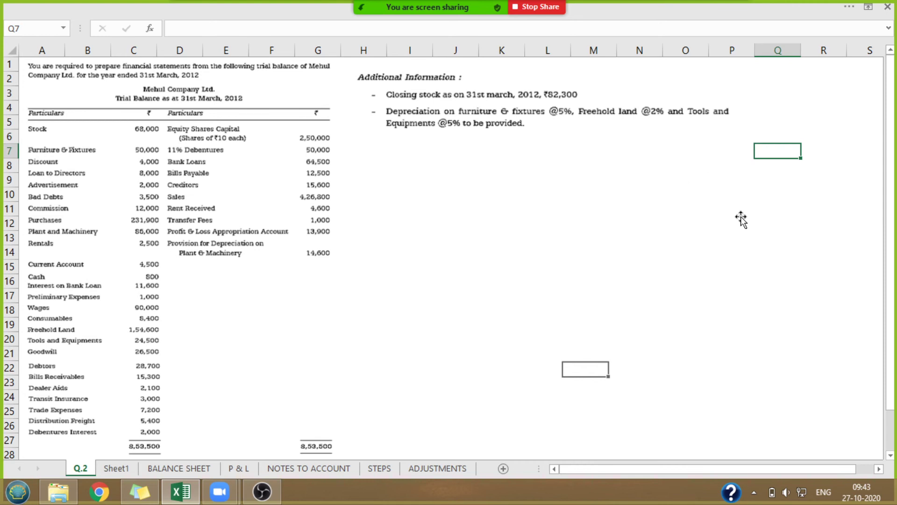
pyautogui.click(108, 470)
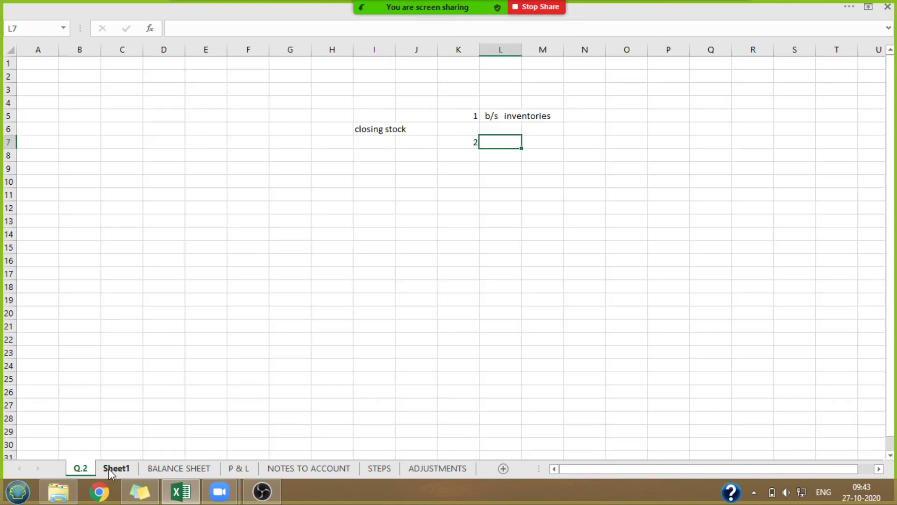
pyautogui.rightClick(108, 470)
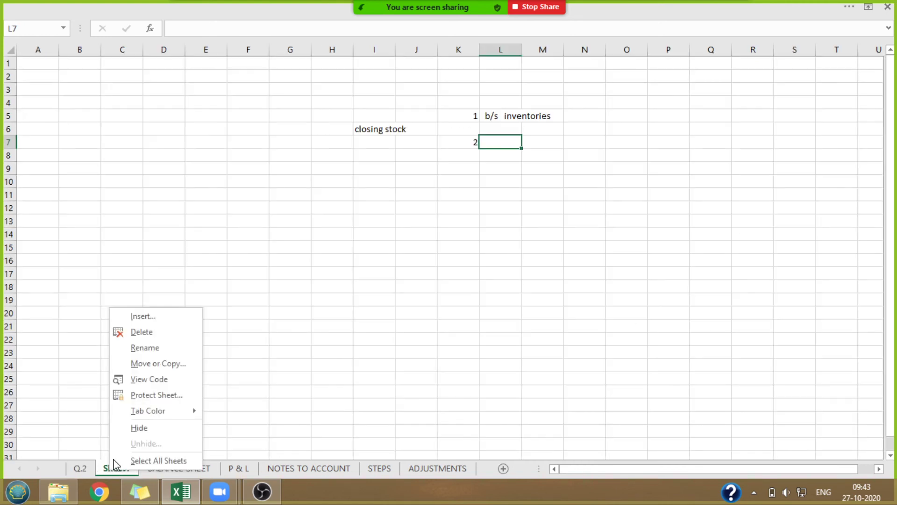
pyautogui.click(142, 331)
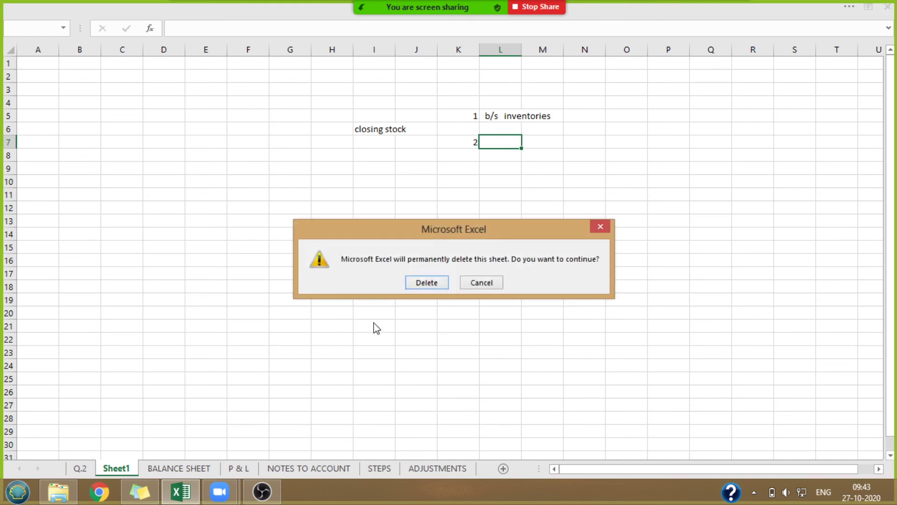
pyautogui.click(485, 283)
# Enter the year's interest on the 11% debentures, 5500, in cell R7 of the Q.2 sheet.
pyautogui.click(80, 468)
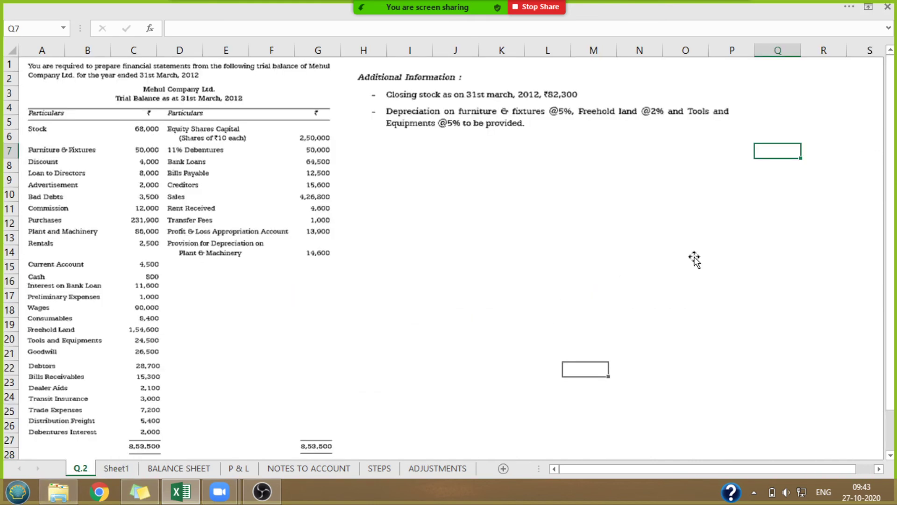
pyautogui.click(817, 174)
pyautogui.click(804, 147)
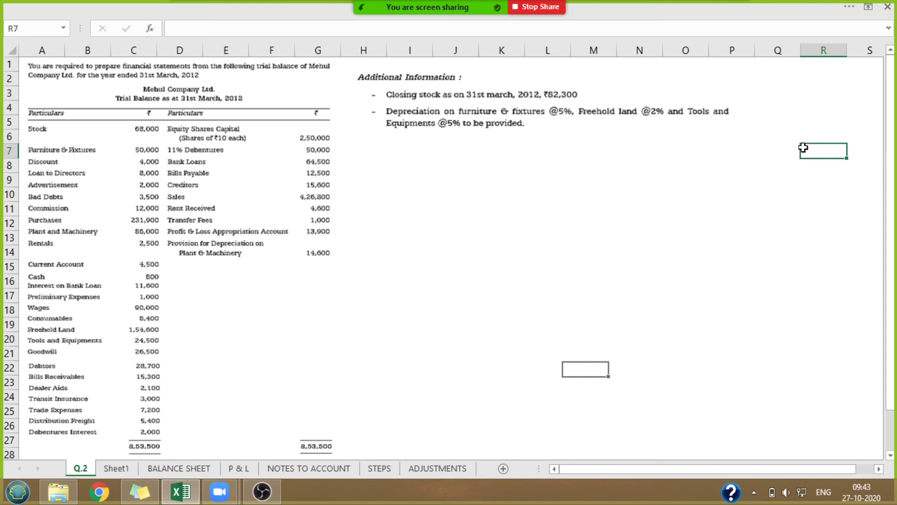
pyautogui.write('5500')
pyautogui.click(821, 222)
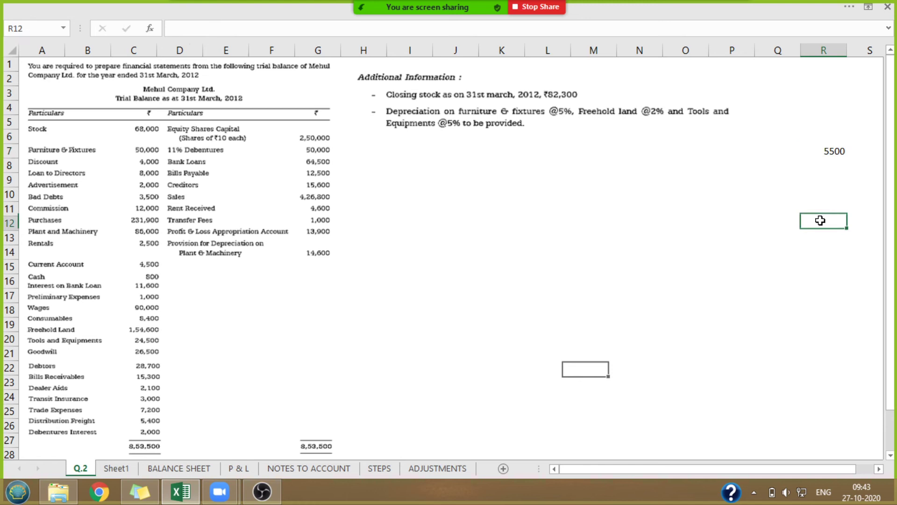
pyautogui.click(834, 152)
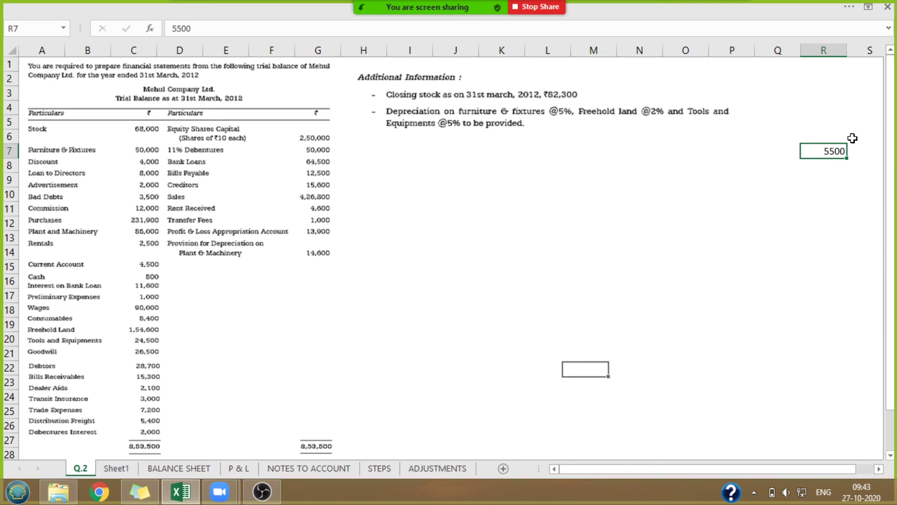
# Enter -2000 in R8 for the debenture interest paid and 3500 in R9 for the balance, labelled O/S in S9.
pyautogui.click(815, 168)
pyautogui.write('-2000')
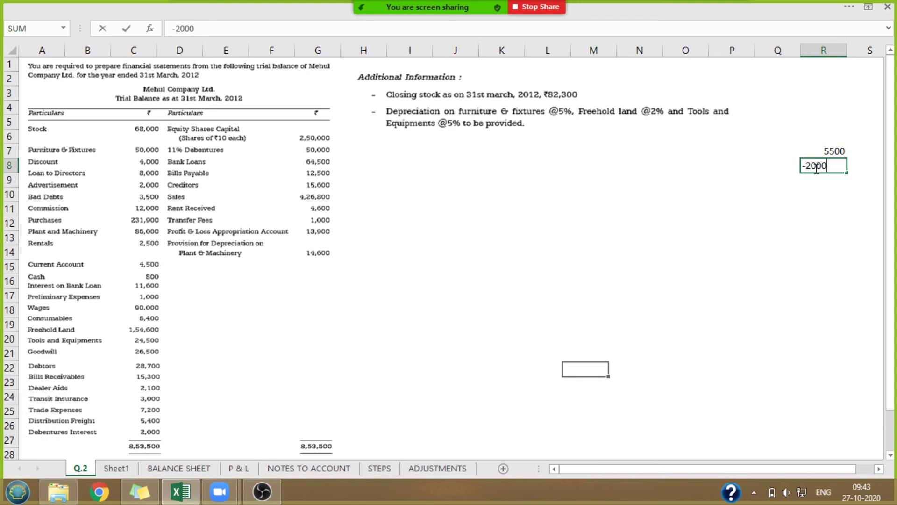
pyautogui.press('Return')
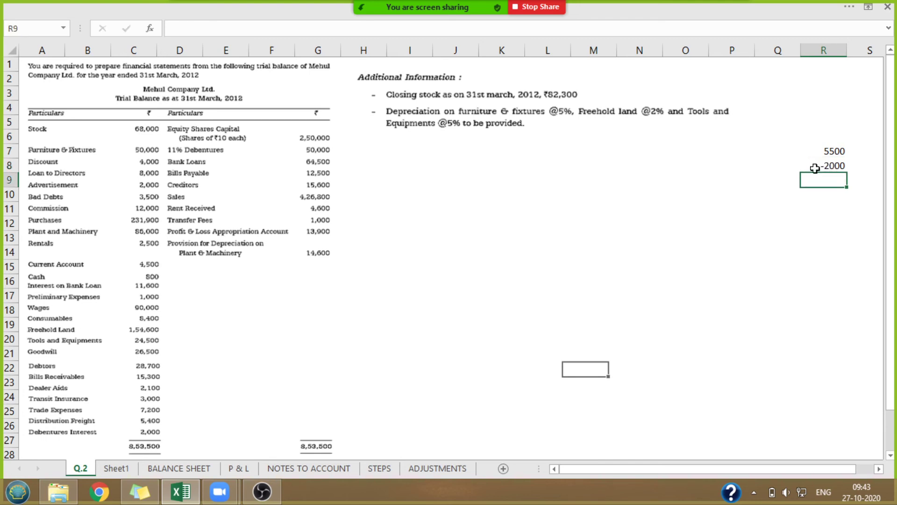
pyautogui.write('3500')
pyautogui.press('Return')
pyautogui.click(862, 181)
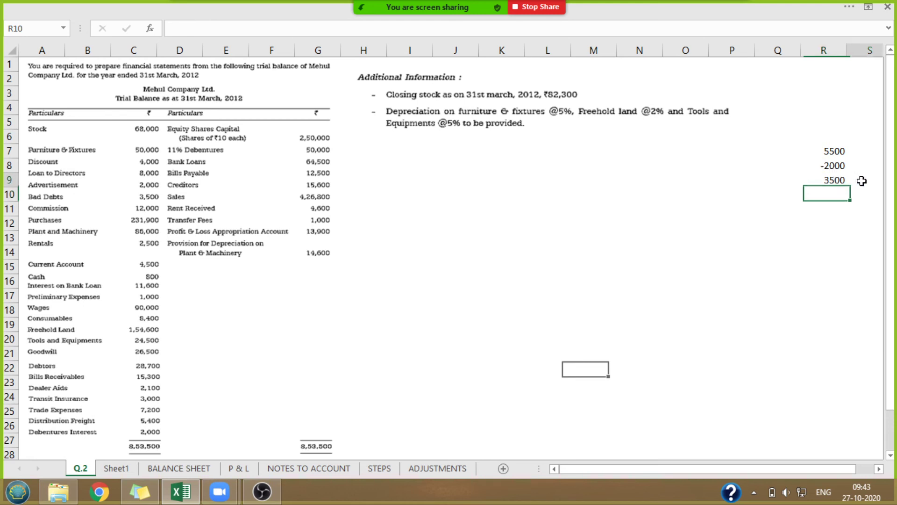
pyautogui.write('O/S')
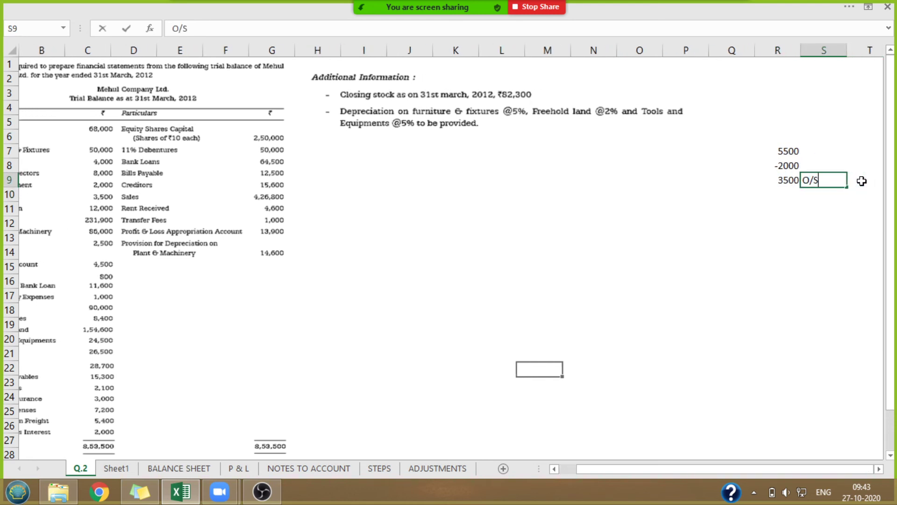
pyautogui.click(849, 276)
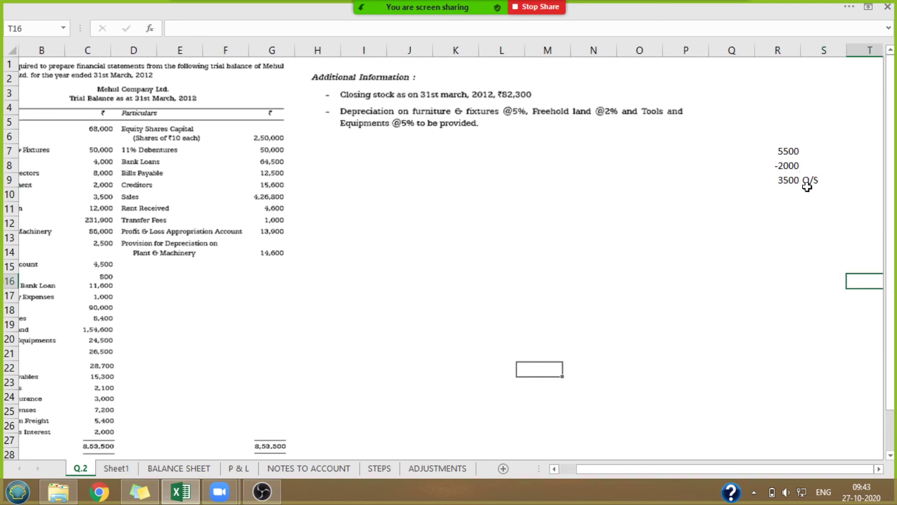
# Review the debenture interest working on Q.2 and both effects of O/s EXP. on the ADJUSTMENTS sheet.
pyautogui.click(793, 180)
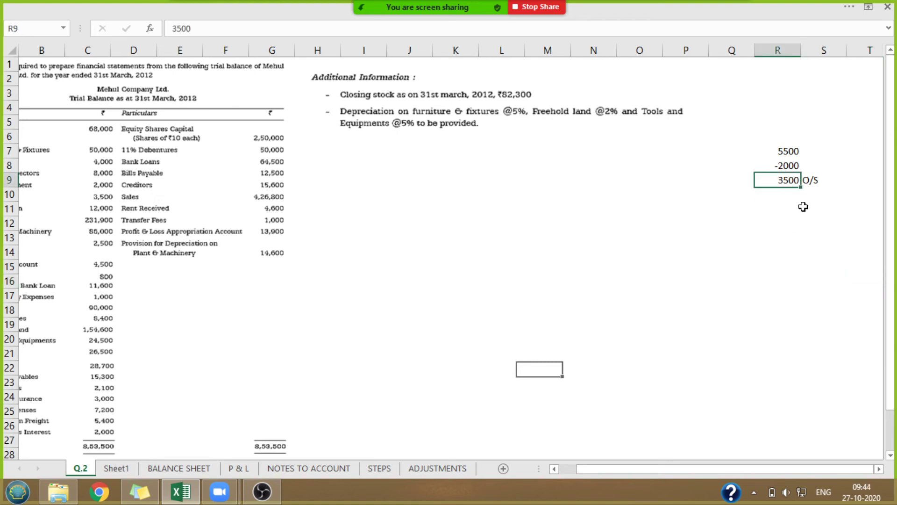
pyautogui.moveTo(785, 138); pyautogui.dragTo(815, 185)
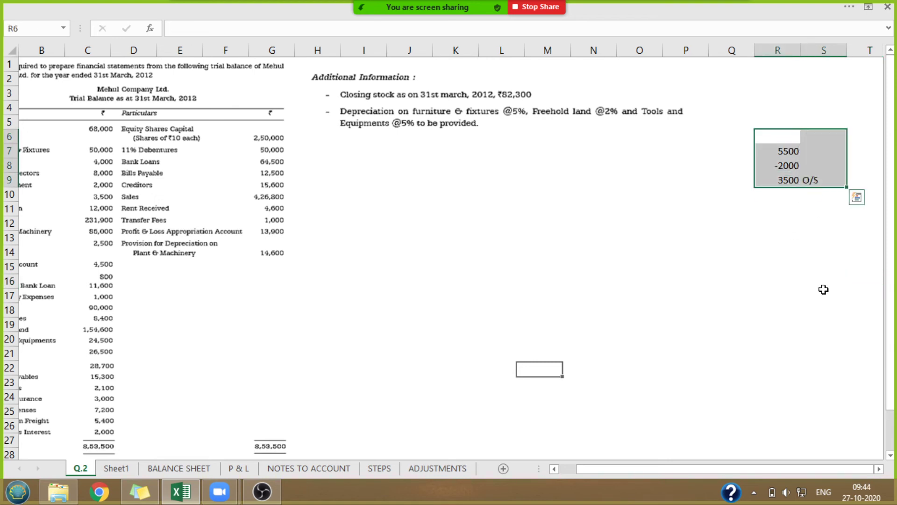
pyautogui.moveTo(755, 470); pyautogui.dragTo(739, 471)
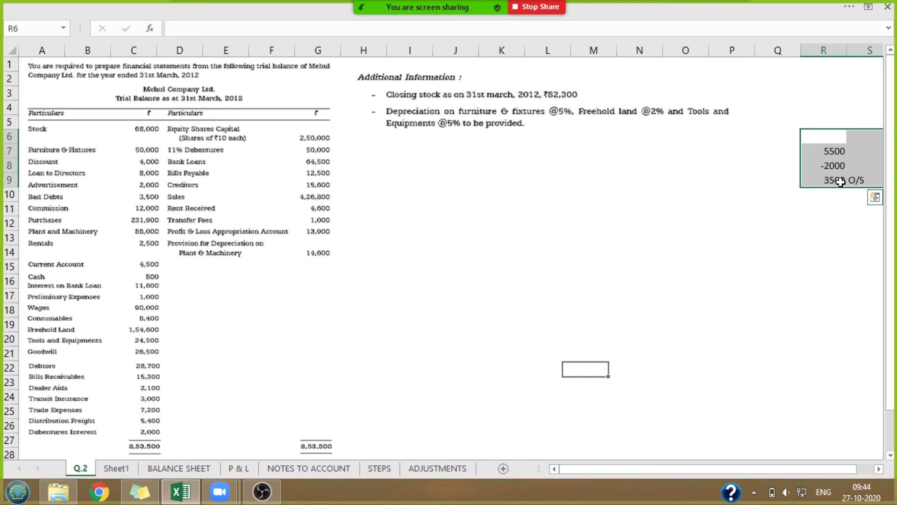
pyautogui.click(840, 181)
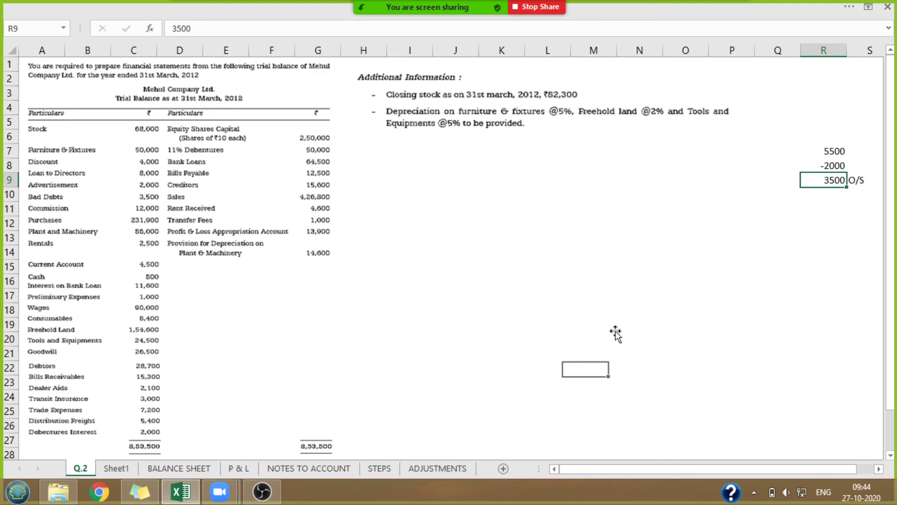
pyautogui.click(446, 473)
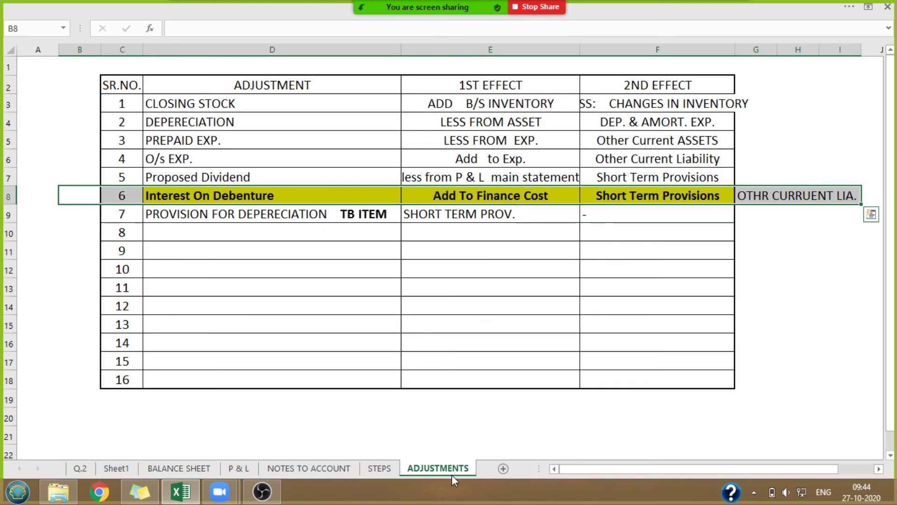
pyautogui.moveTo(169, 162); pyautogui.dragTo(638, 156)
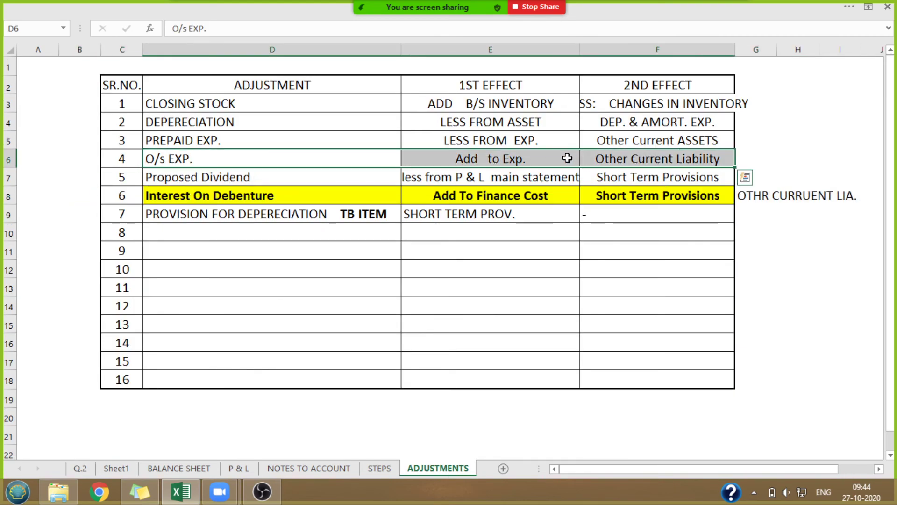
pyautogui.click(521, 158)
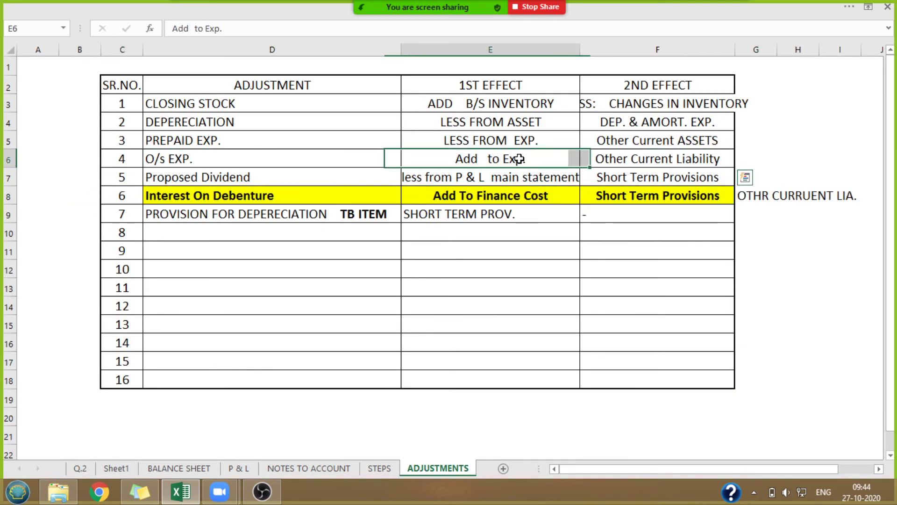
pyautogui.click(629, 154)
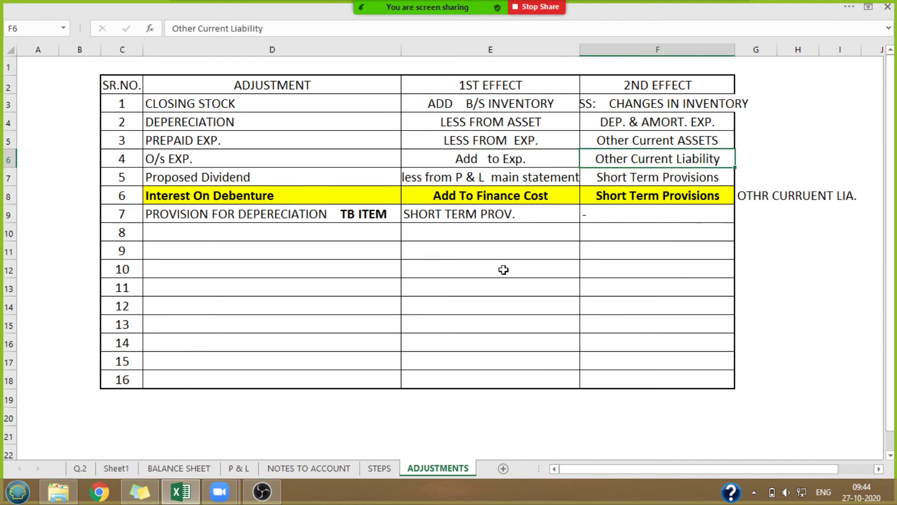
# Append O/S to the Interest On Debenture label on the ADJUSTMENTS sheet and check that row's two effects.
pyautogui.click(209, 199)
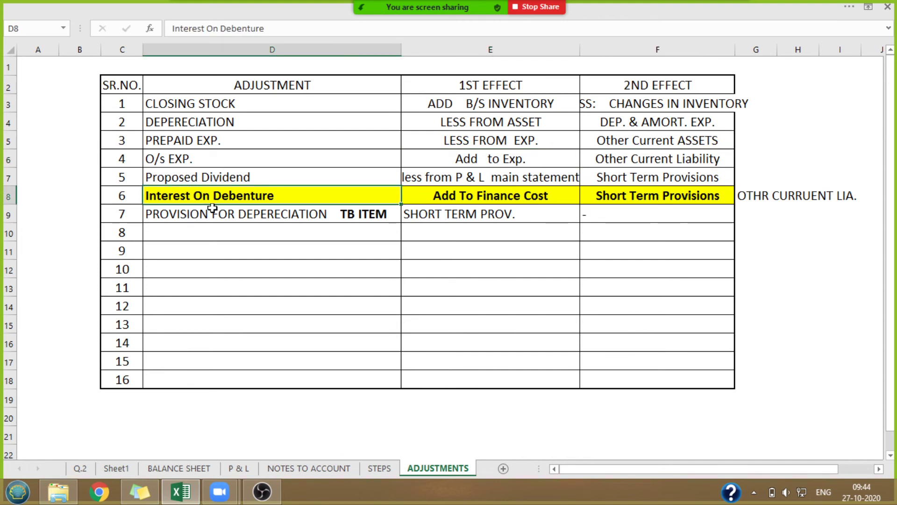
pyautogui.doubleClick(312, 195)
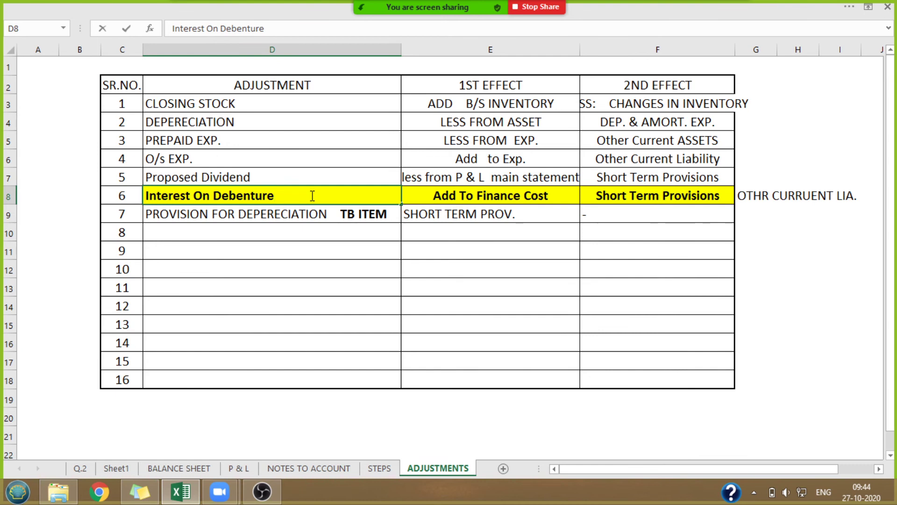
pyautogui.write('O/S')
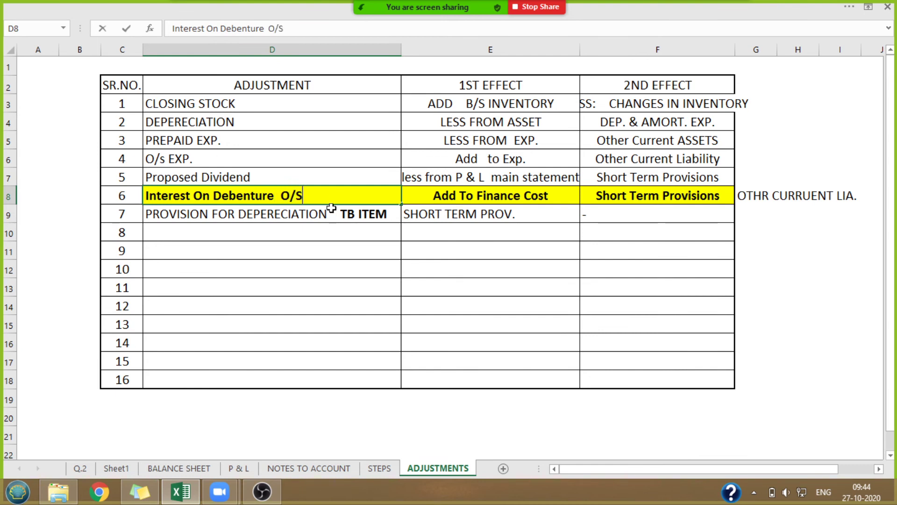
pyautogui.click(408, 254)
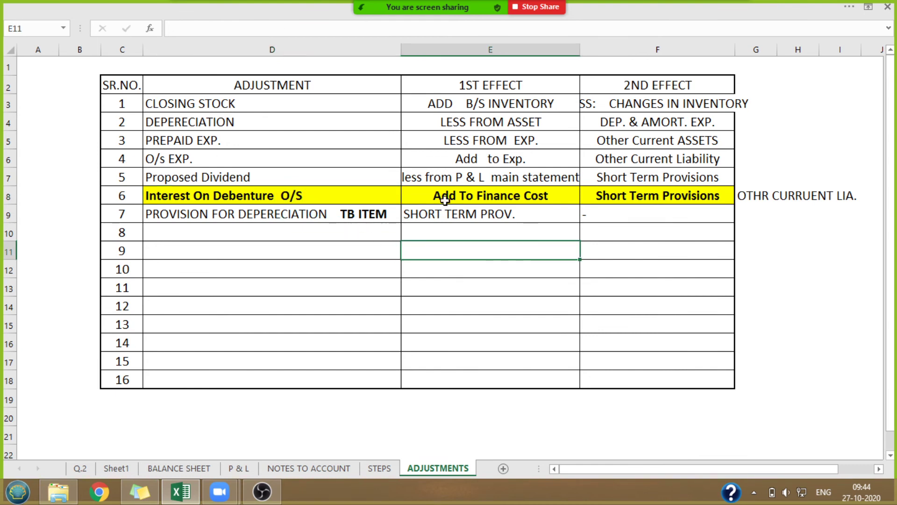
pyautogui.click(467, 195)
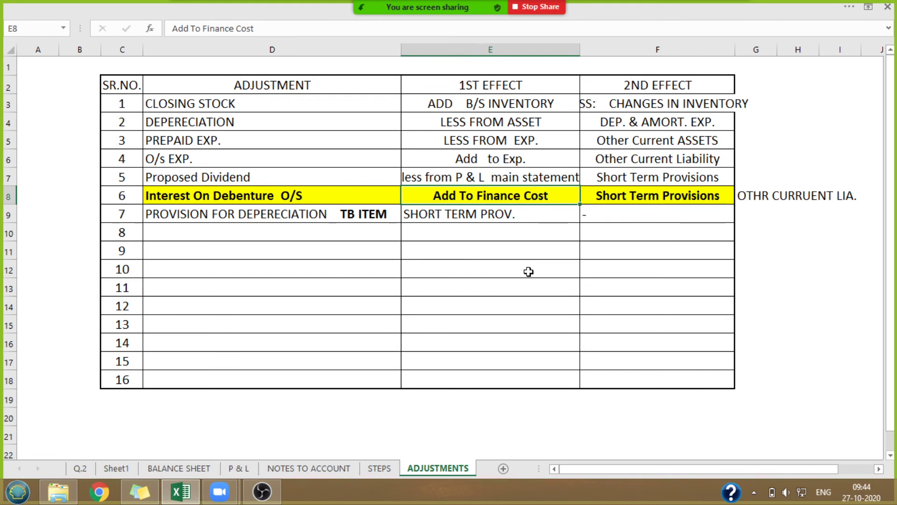
pyautogui.moveTo(624, 197); pyautogui.dragTo(795, 198)
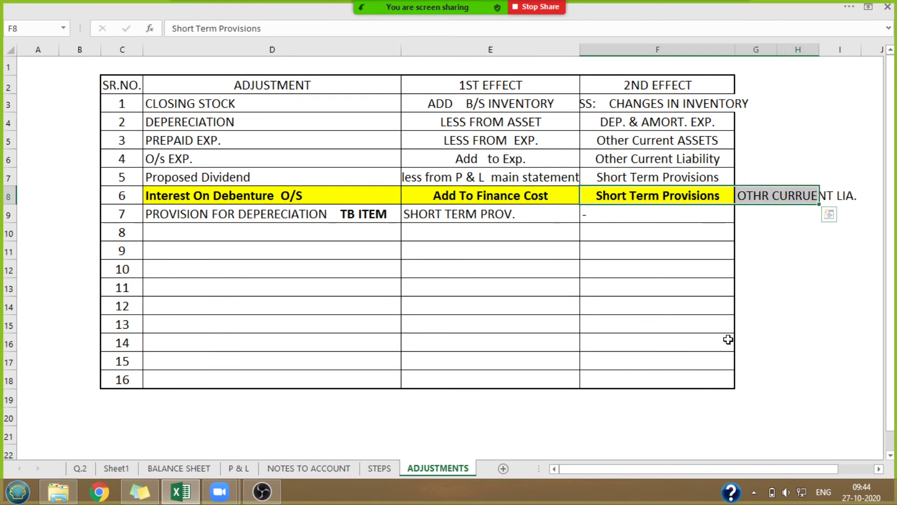
pyautogui.click(782, 300)
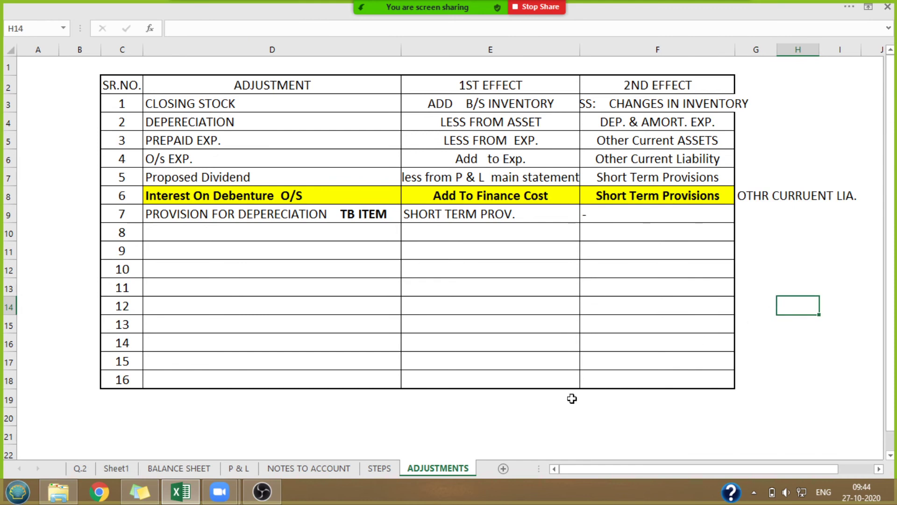
# Add the line "ADD; O/S DEB. INT" below DEB. INT. in note 26, Finance Exp., of the income statement notes.
pyautogui.click(291, 470)
pyautogui.moveTo(893, 215); pyautogui.dragTo(893, 186)
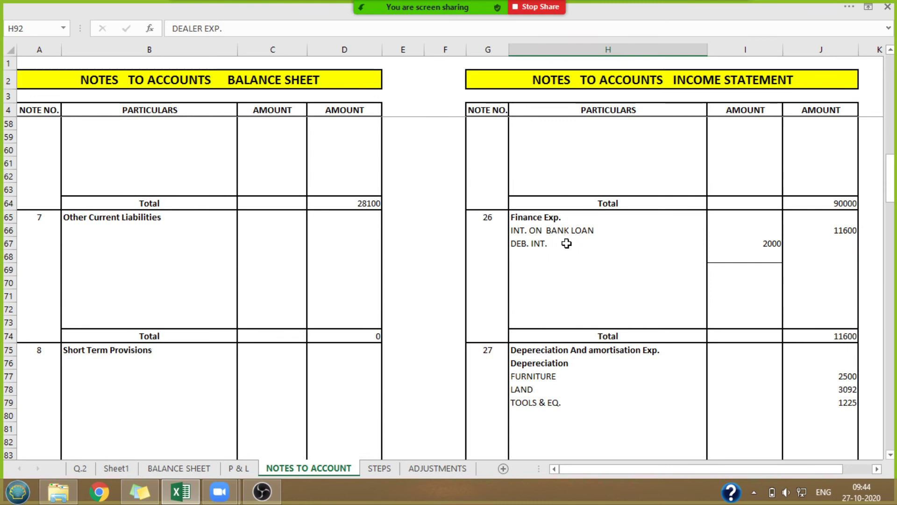
pyautogui.click(534, 230)
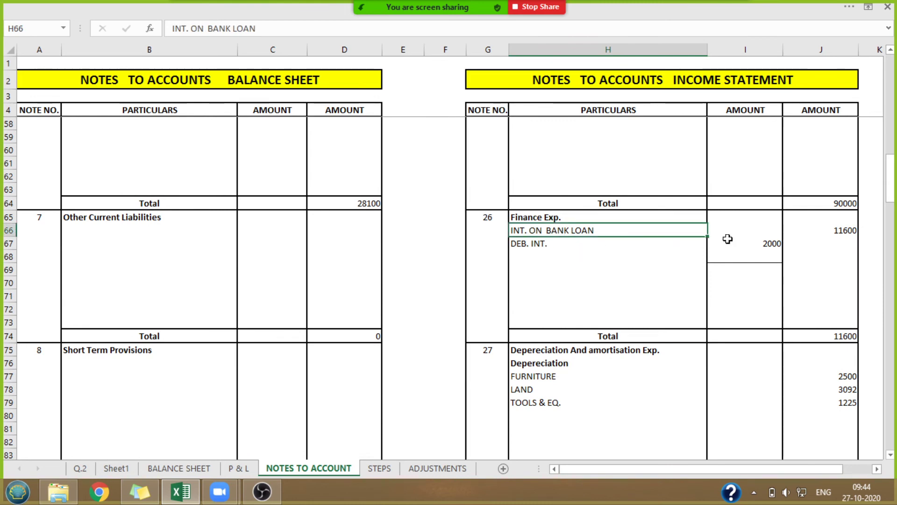
pyautogui.click(751, 243)
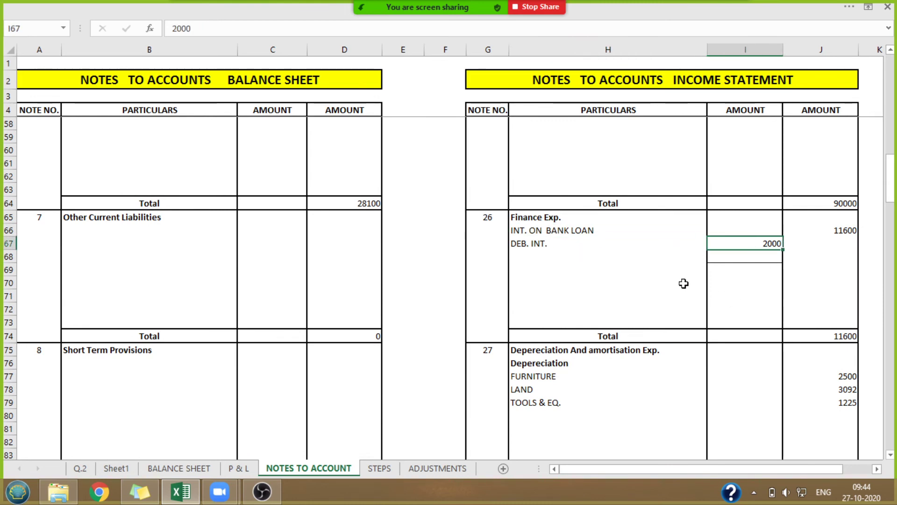
pyautogui.click(526, 252)
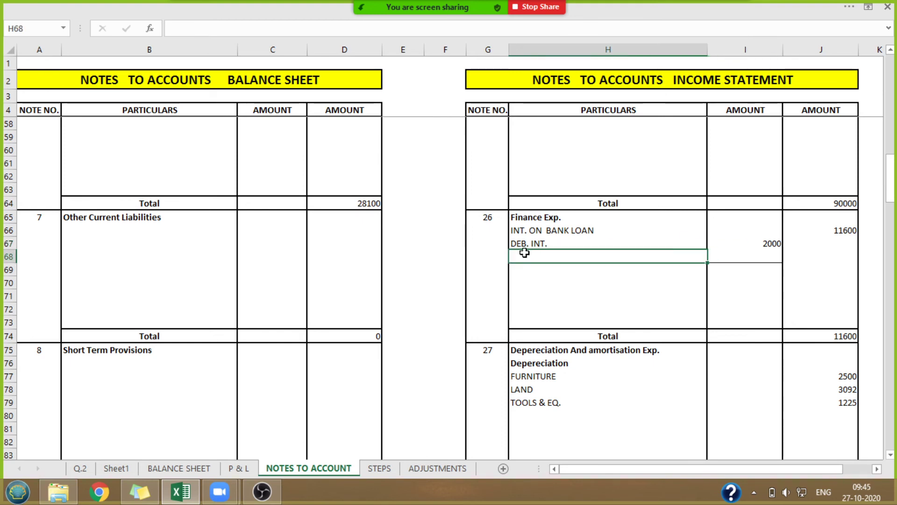
pyautogui.write('ADD;')
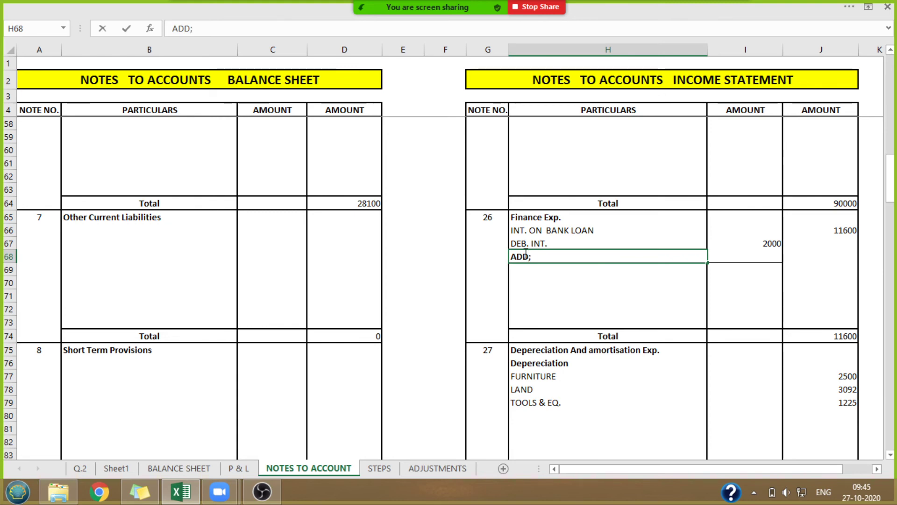
pyautogui.write(' O/S DEB. INT')
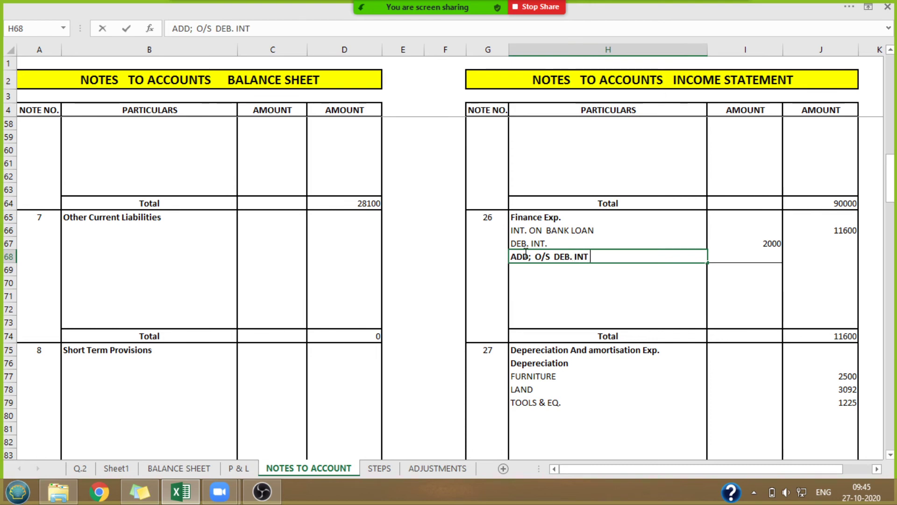
pyautogui.press('Tab')
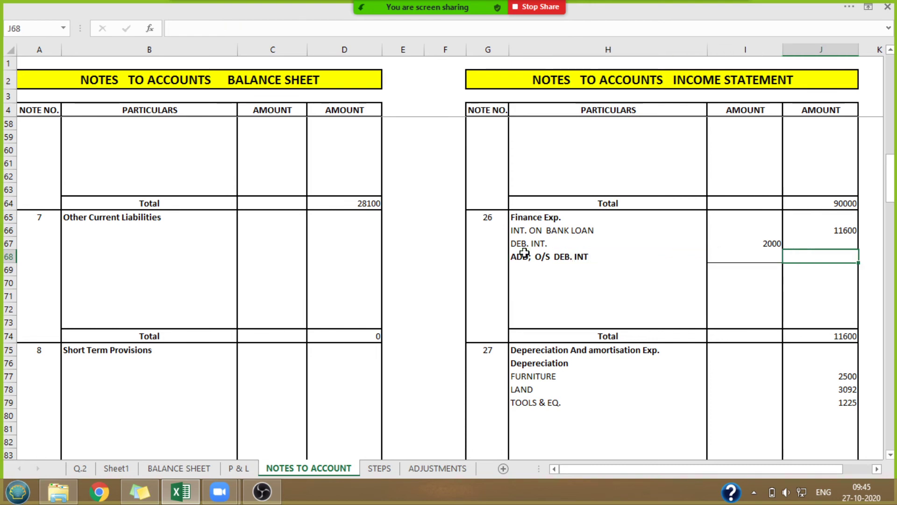
# Enter 3500 as the O/S DEB. INT amount in note 26, with 5500 in J68 as the combined debenture interest.
pyautogui.write('3500')
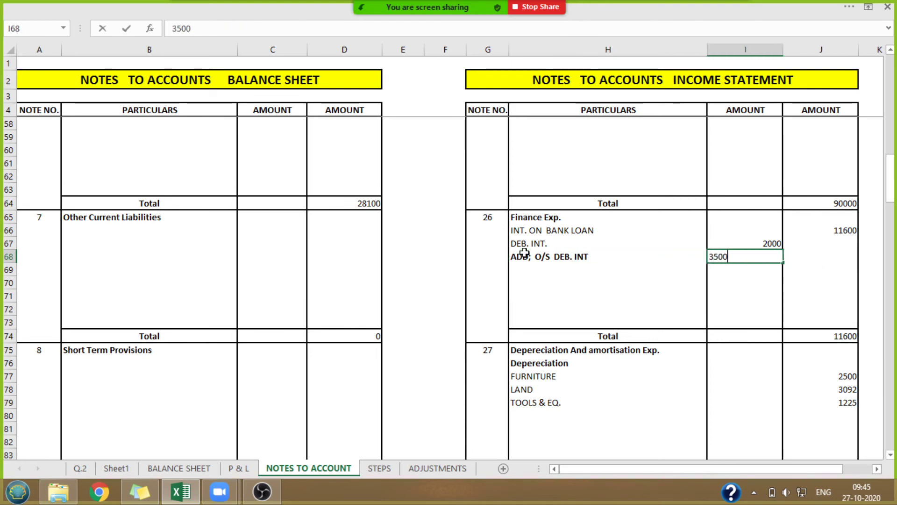
pyautogui.click(826, 257)
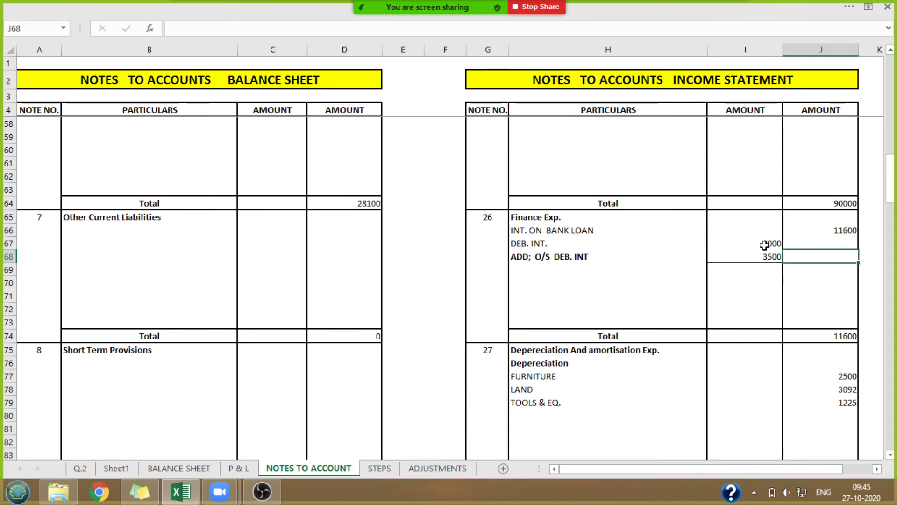
pyautogui.moveTo(765, 245); pyautogui.dragTo(770, 255)
pyautogui.click(815, 258)
pyautogui.write('5000')
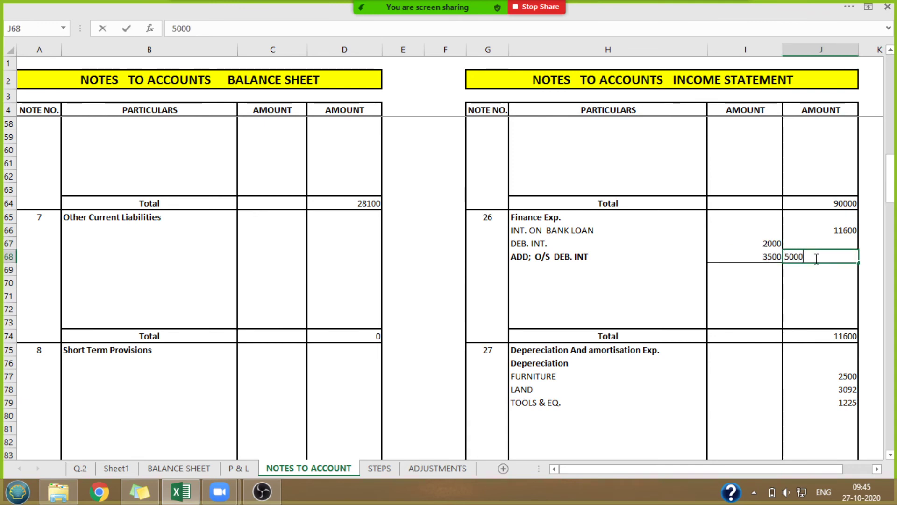
pyautogui.press('BackSpace')
pyautogui.press('BackSpace')
pyautogui.press('BackSpace')
pyautogui.write('500')
pyautogui.press('Return')
# Add the working line "TOTAL INT @ 11% ON 50000 = 5500" in H70, beneath the note 26 entries.
pyautogui.click(534, 279)
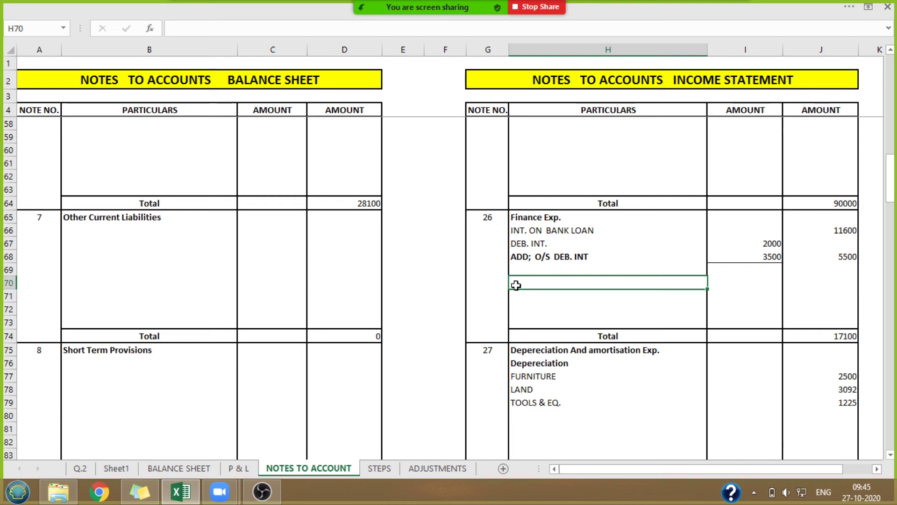
pyautogui.write('TOR')
pyautogui.press('BackSpace')
pyautogui.write('T')
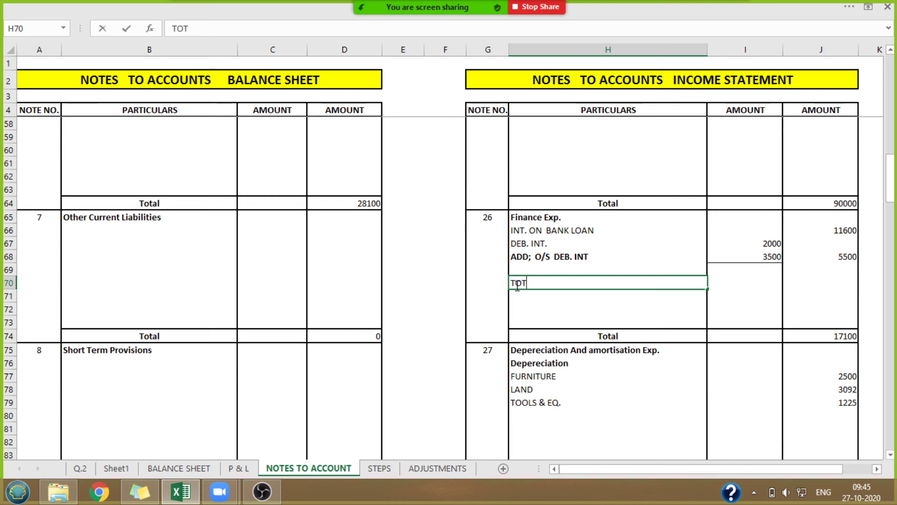
pyautogui.write('AL IN')
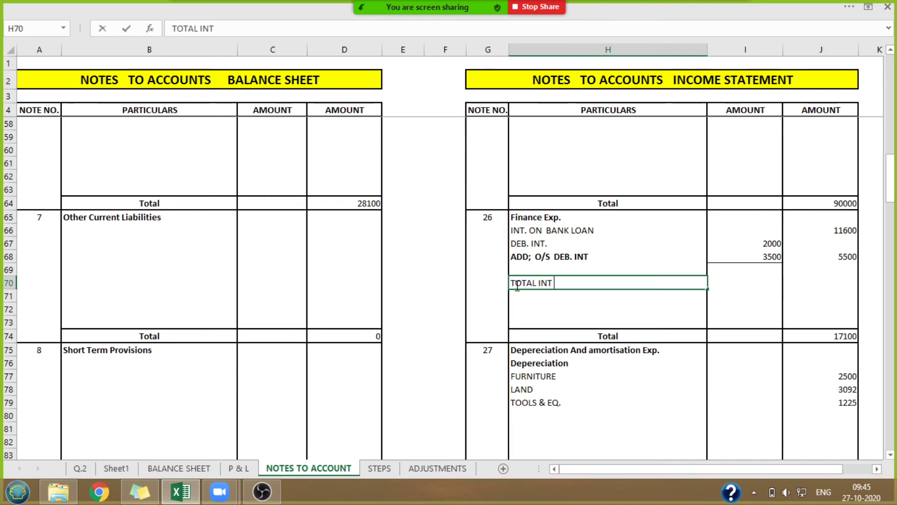
pyautogui.write('T   @ ')
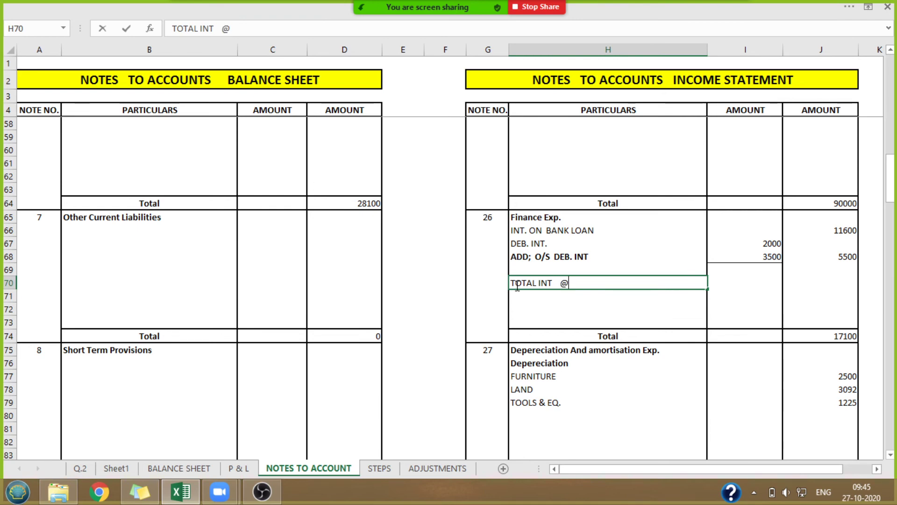
pyautogui.write('11%  ON  ')
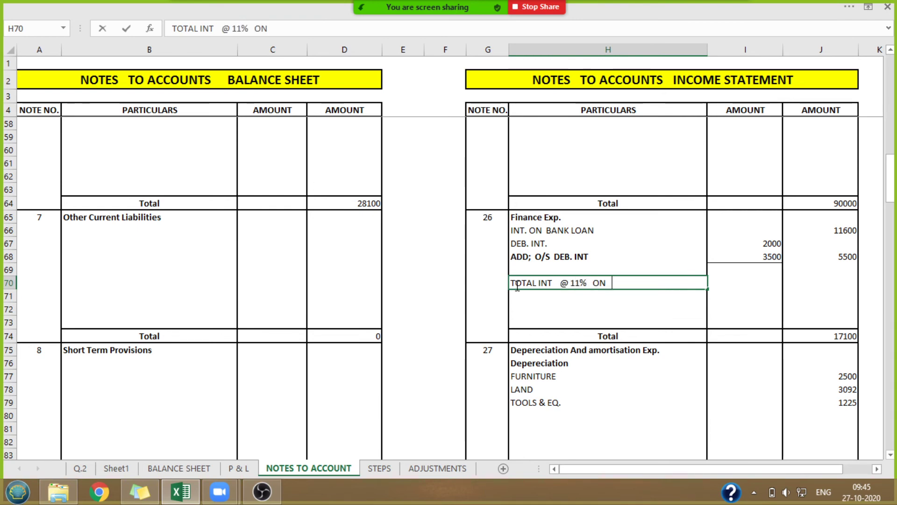
pyautogui.write('50000')
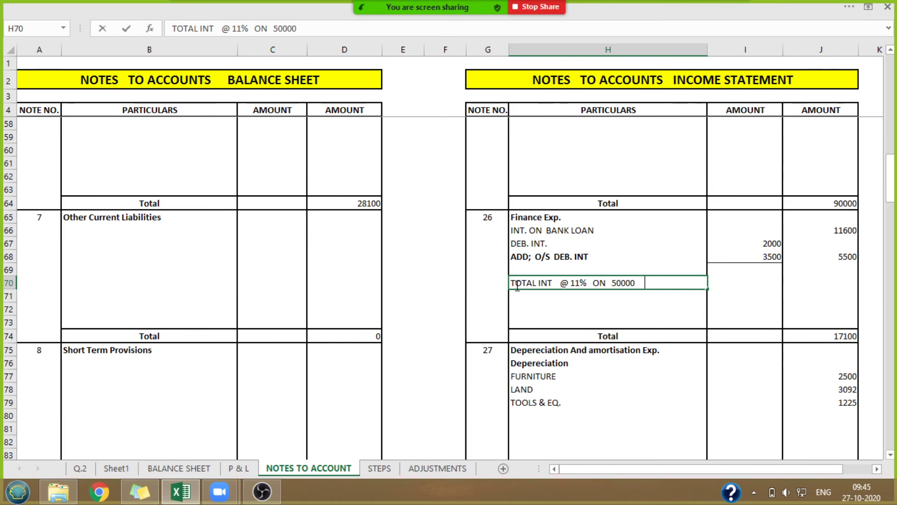
pyautogui.write('    =  5500')
# Add the line "LESS : PAID - 2000" in H71, with the amount aligned beneath the 5500 in the working.
pyautogui.click(531, 293)
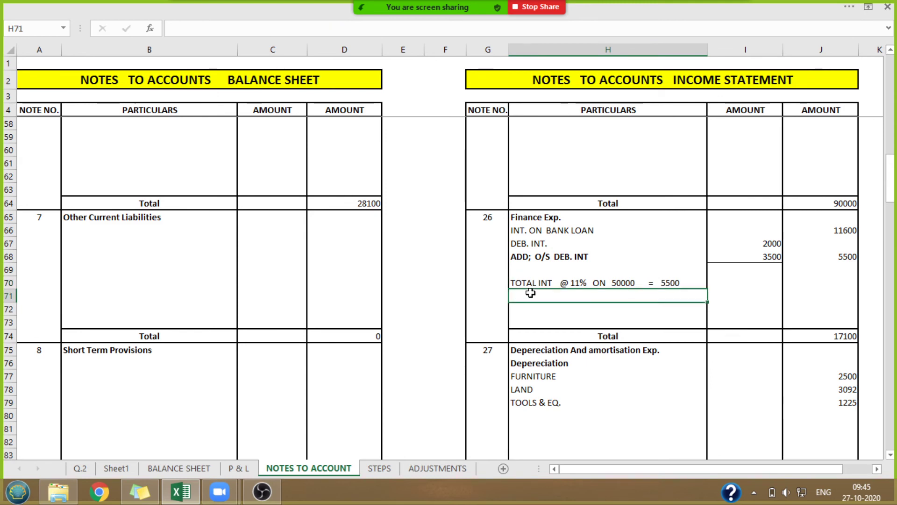
pyautogui.doubleClick(531, 293)
pyautogui.write('IES')
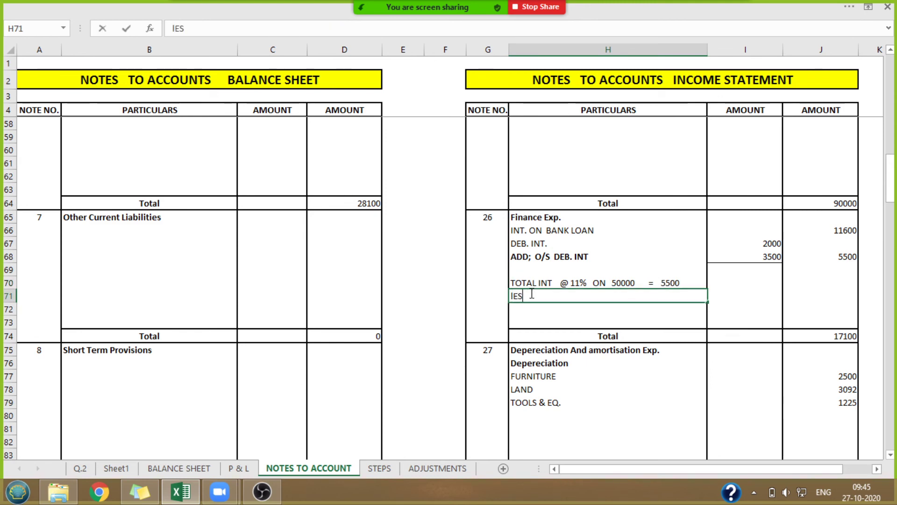
pyautogui.press('BackSpace')
pyautogui.press('BackSpace')
pyautogui.press('BackSpace')
pyautogui.write('LESS : P')
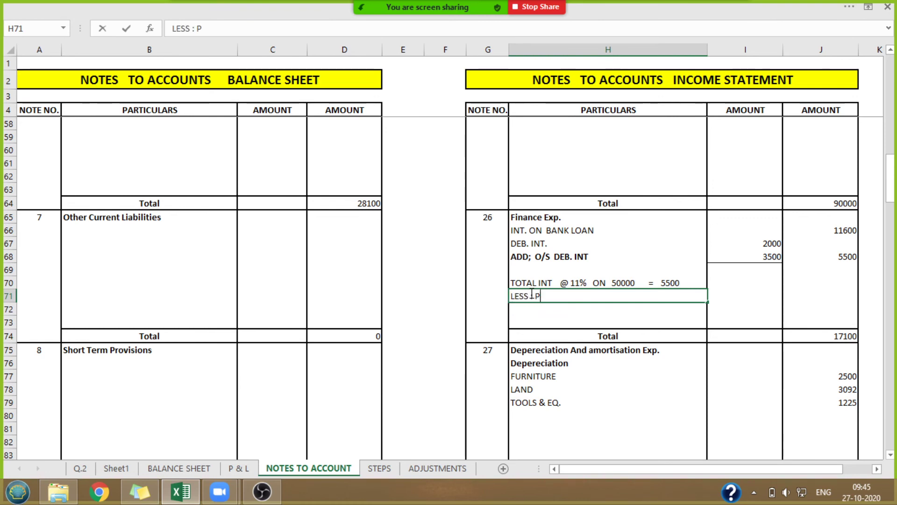
pyautogui.write('AID                                   ')
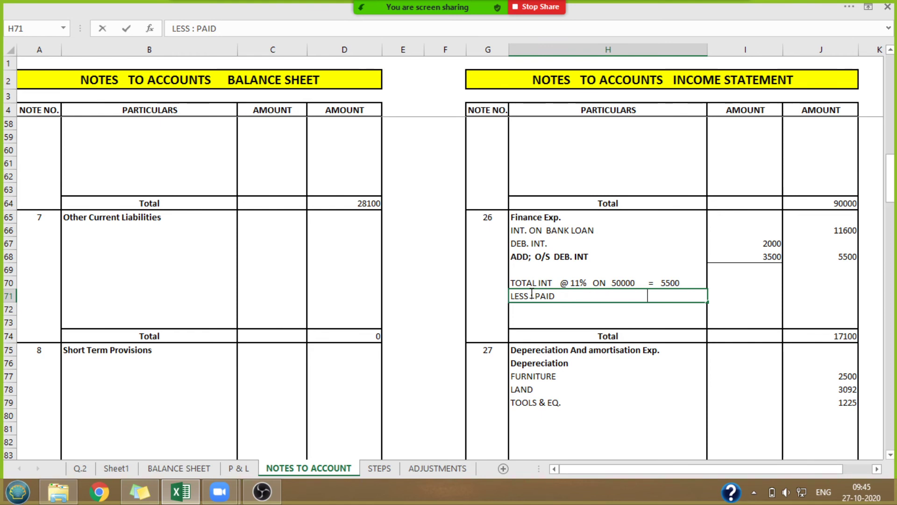
pyautogui.write(' -  2000')
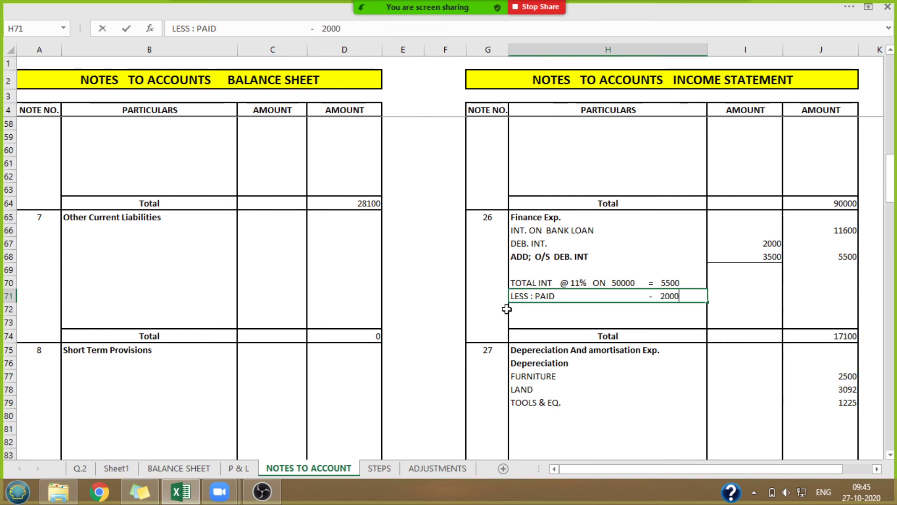
# Complete the interest working with an O/S line of 3500 in H72, aligning the amount with the figures above.
pyautogui.click(514, 307)
pyautogui.write('O/S  ')
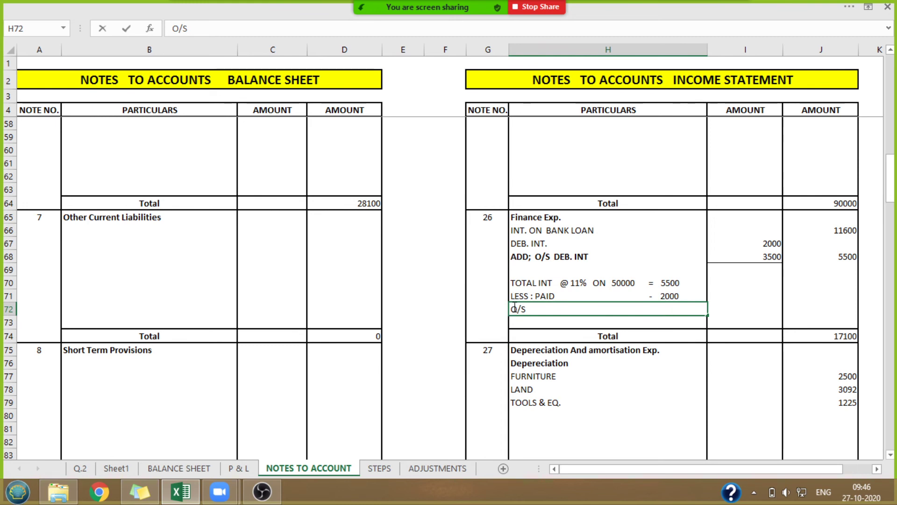
pyautogui.write('        3500')
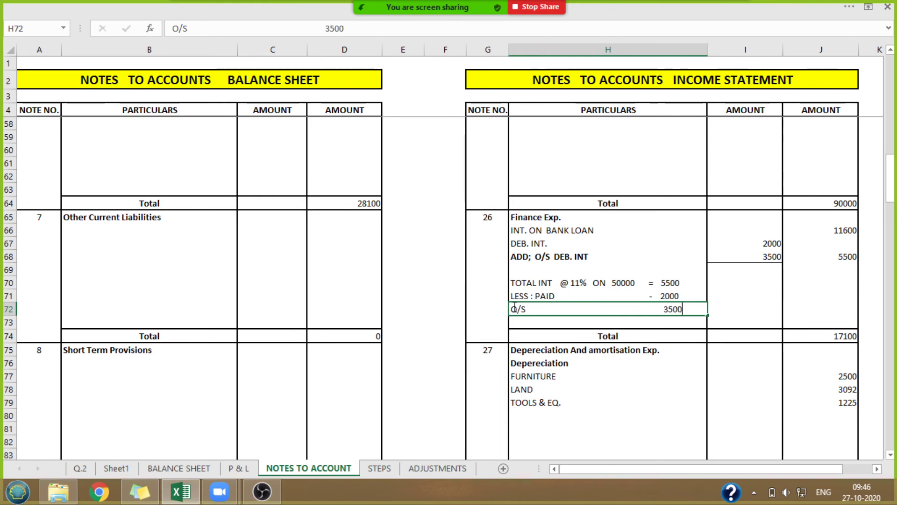
pyautogui.press('Left')
pyautogui.press('Left')
pyautogui.press('Left')
pyautogui.doubleClick(542, 309)
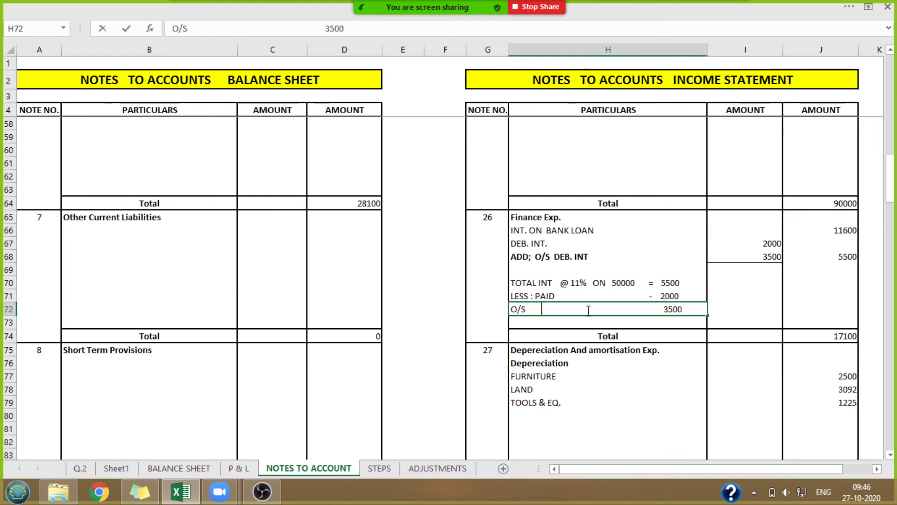
pyautogui.press('BackSpace')
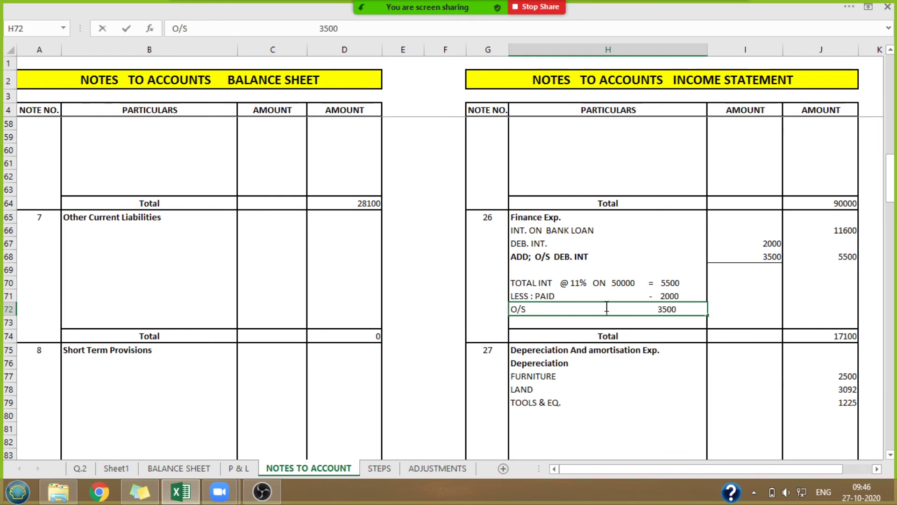
pyautogui.click(636, 224)
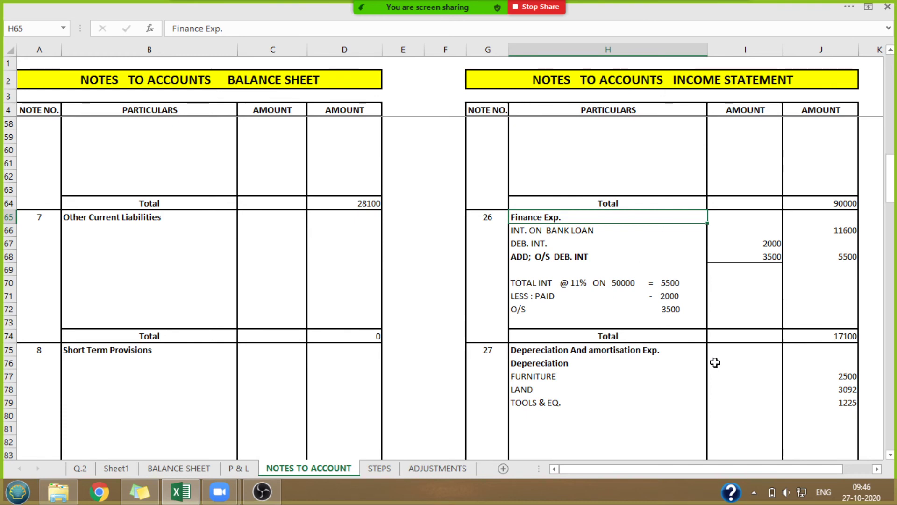
pyautogui.click(745, 297)
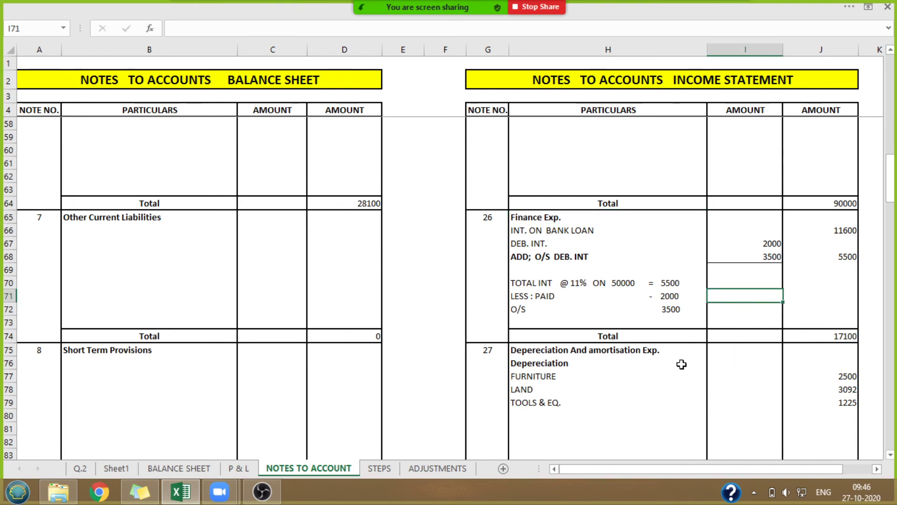
pyautogui.click(685, 298)
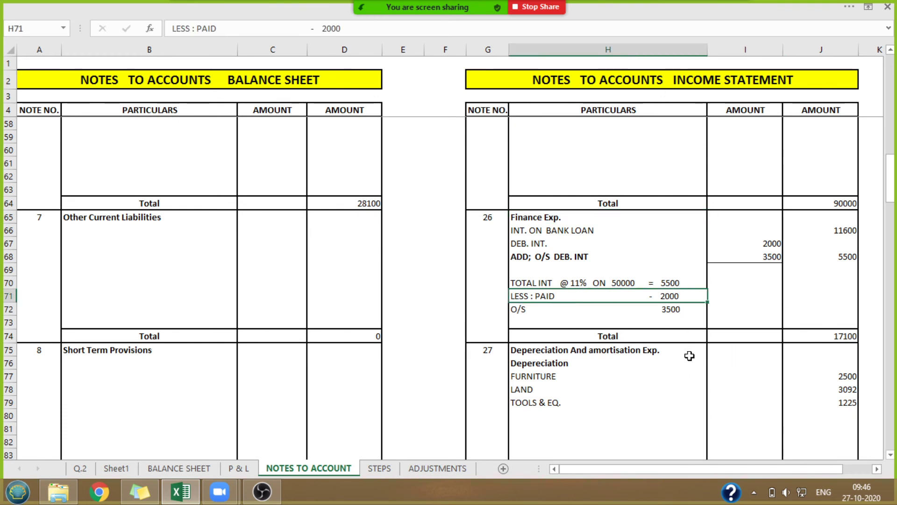
# Record O/S DEB. INT. with an amount of 3500 under note 7, Other Current Liabilities, in the balance sheet notes.
pyautogui.click(756, 257)
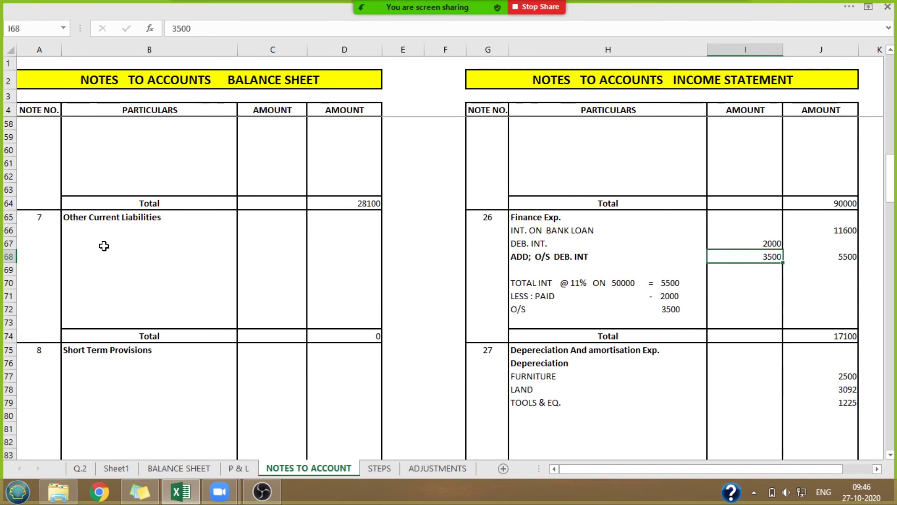
pyautogui.click(80, 232)
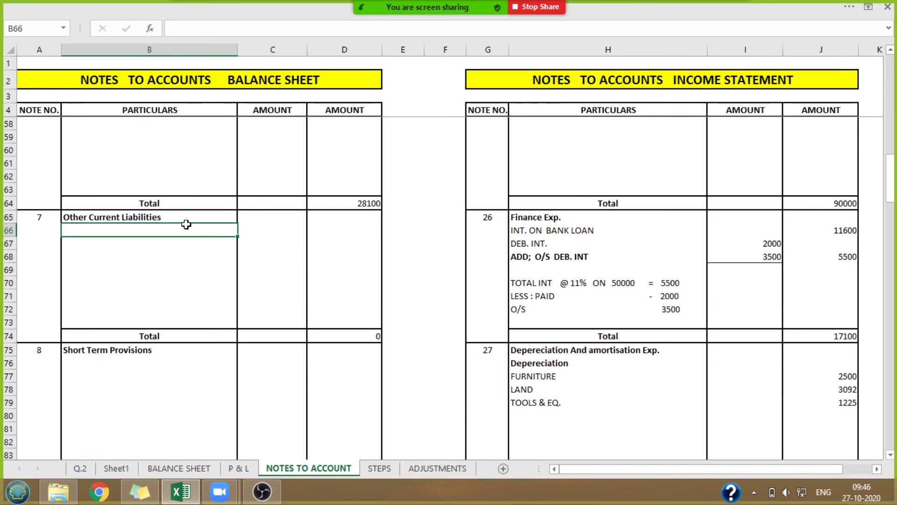
pyautogui.write('O/S DE')
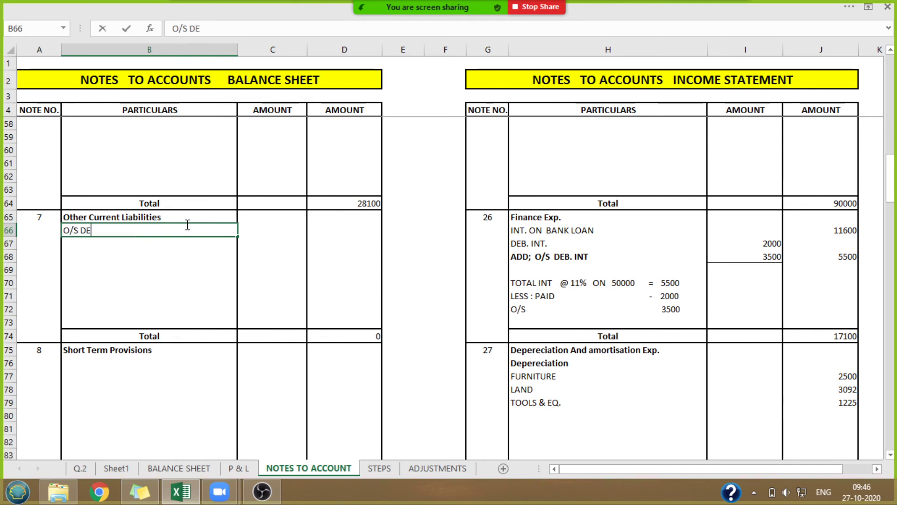
pyautogui.write('B. INT.')
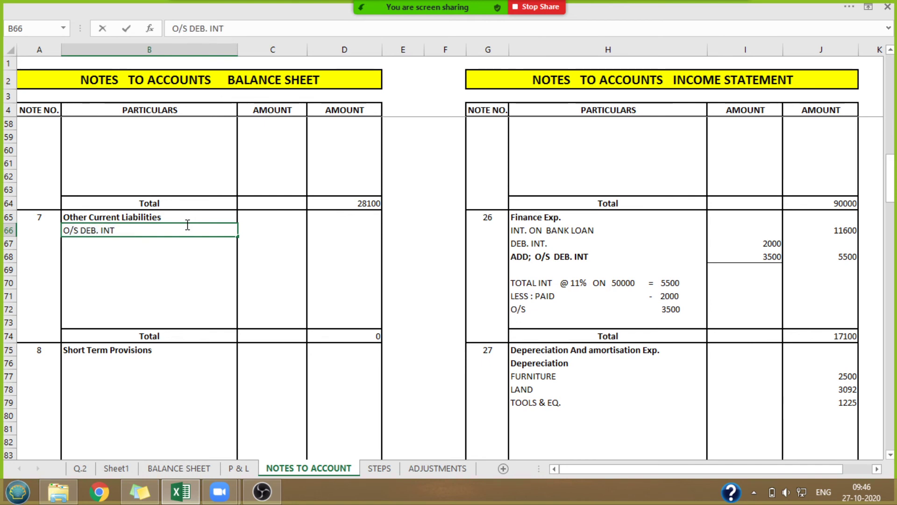
pyautogui.doubleClick(335, 228)
pyautogui.write('3500')
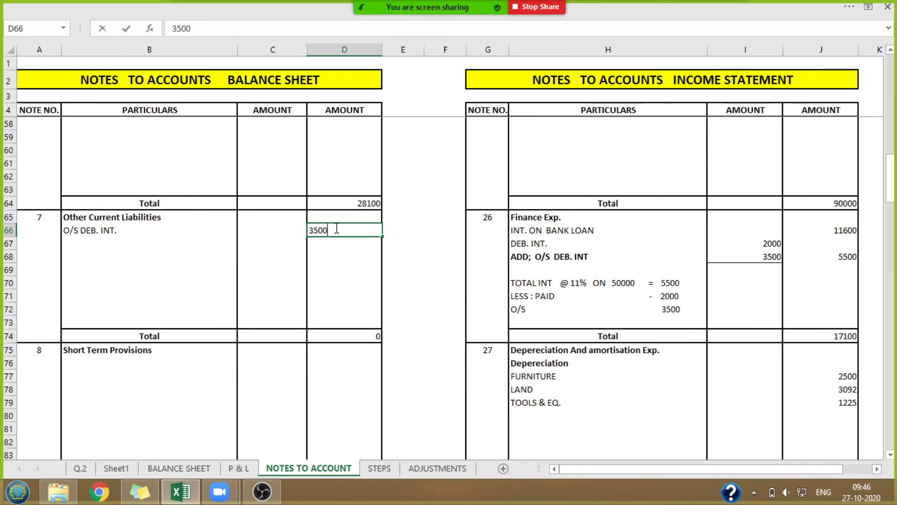
pyautogui.click(430, 244)
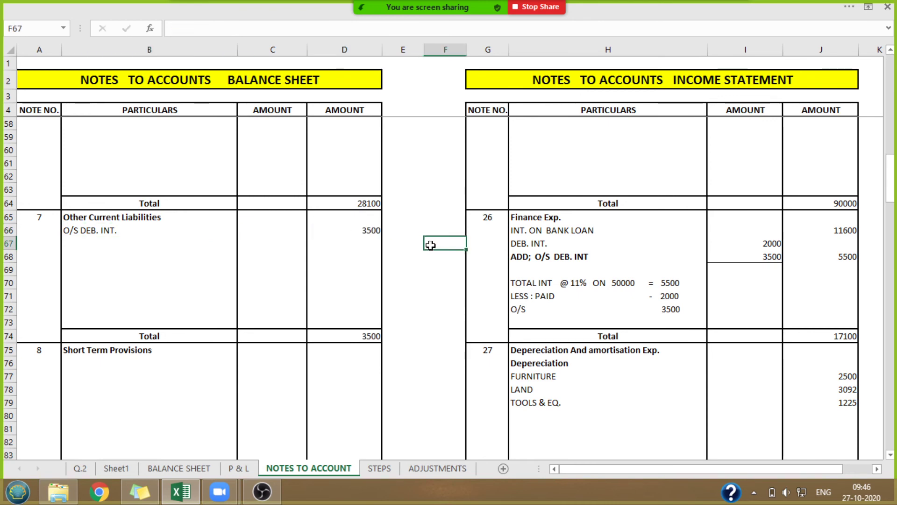
# Consult the Q.2 trial balance and review the entries and totals of notes 20 and 21 in the income statement notes.
pyautogui.click(81, 469)
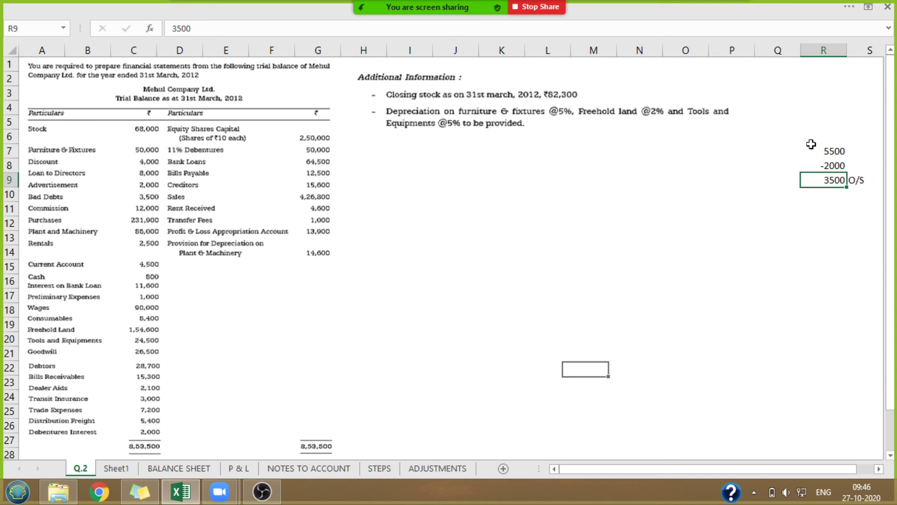
pyautogui.click(316, 467)
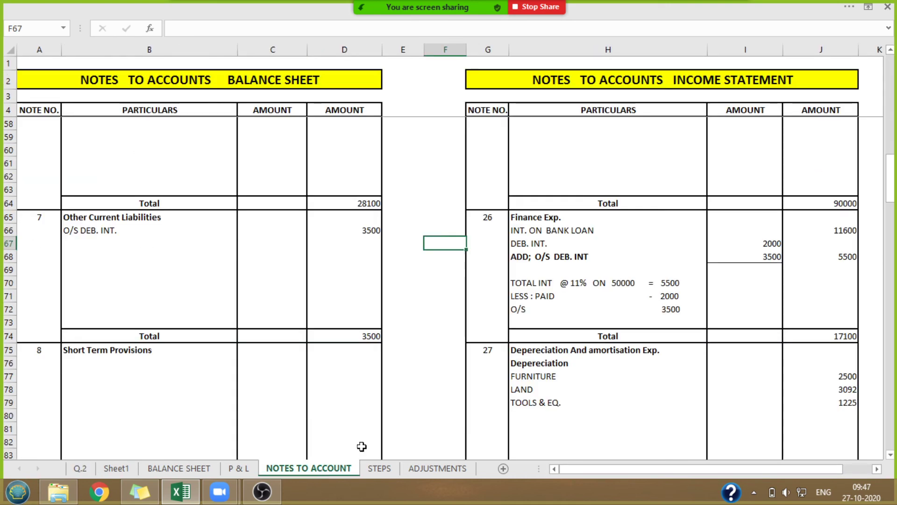
pyautogui.moveTo(888, 196); pyautogui.dragTo(889, 98)
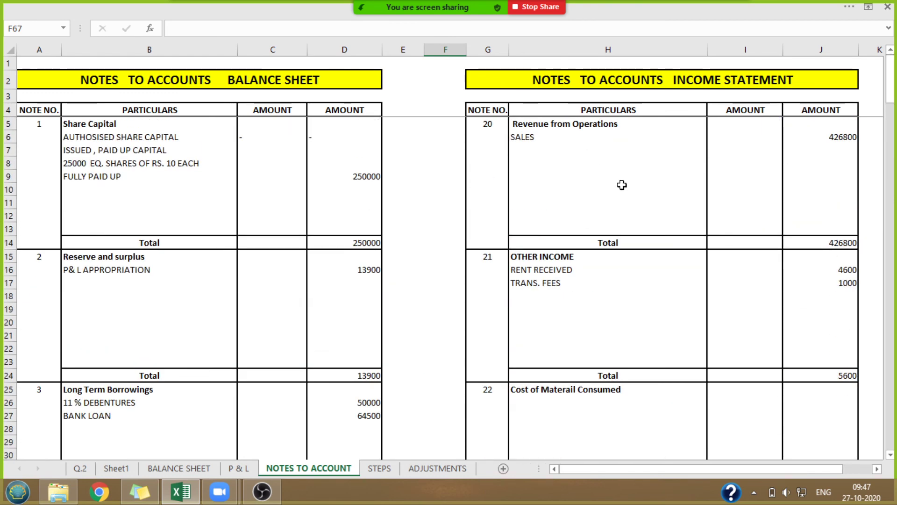
pyautogui.click(820, 138)
pyautogui.click(820, 242)
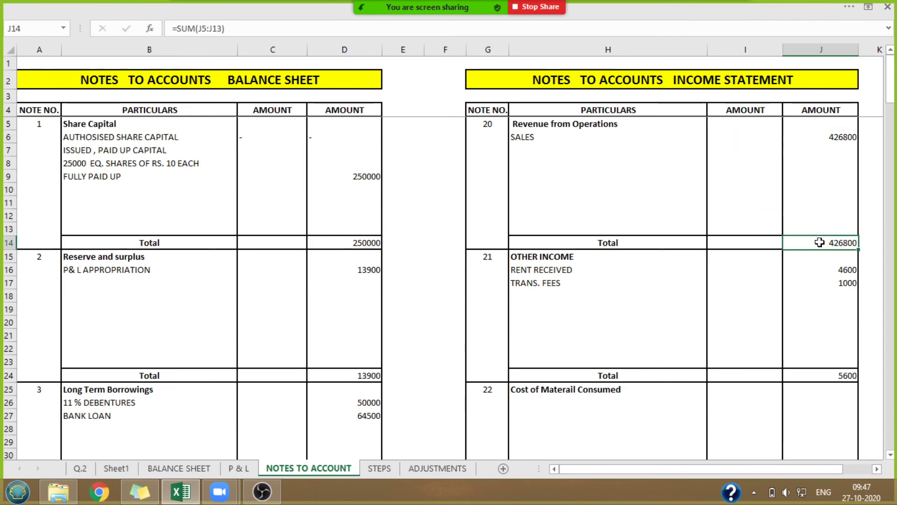
pyautogui.moveTo(533, 269); pyautogui.dragTo(827, 286)
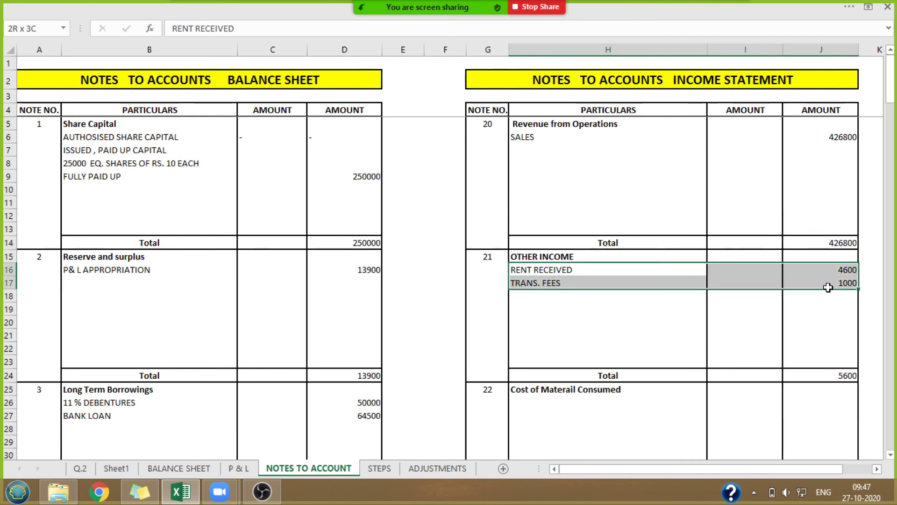
pyautogui.click(828, 378)
# Review notes 22, 23 and 24, covering material consumed, purchases of stock in trade, and the opening and closing stock amounts with their total.
pyautogui.scroll(-3, 890, 454)
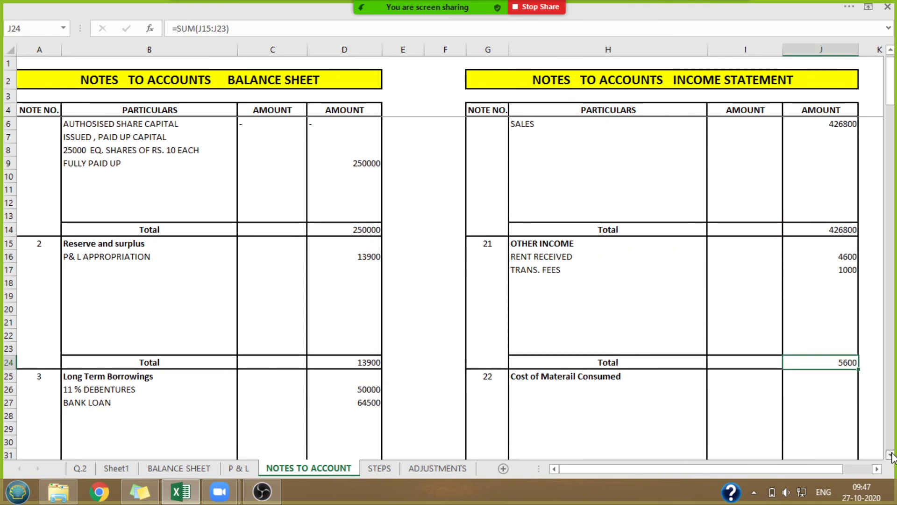
pyautogui.scroll(-3, 892, 456)
pyautogui.moveTo(567, 206); pyautogui.dragTo(821, 284)
pyautogui.moveTo(530, 341); pyautogui.dragTo(865, 350)
pyautogui.scroll(-2, 890, 454)
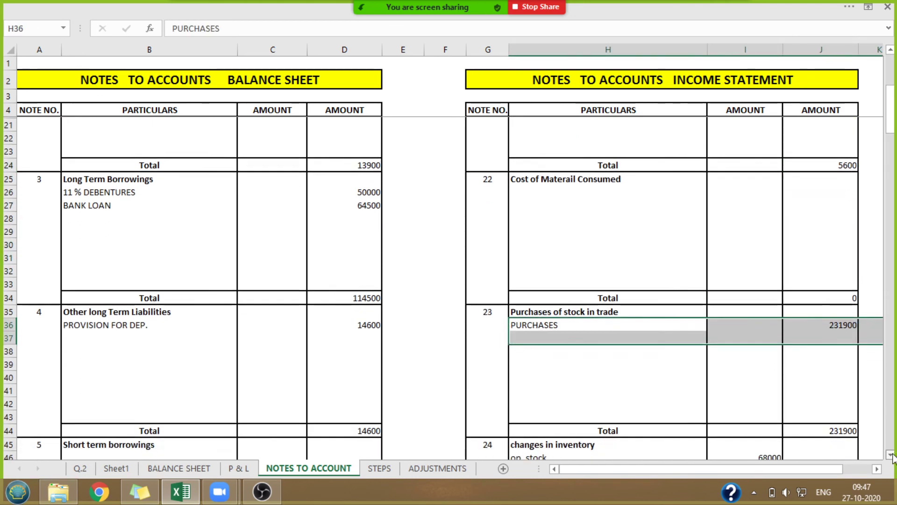
pyautogui.scroll(-5, 892, 456)
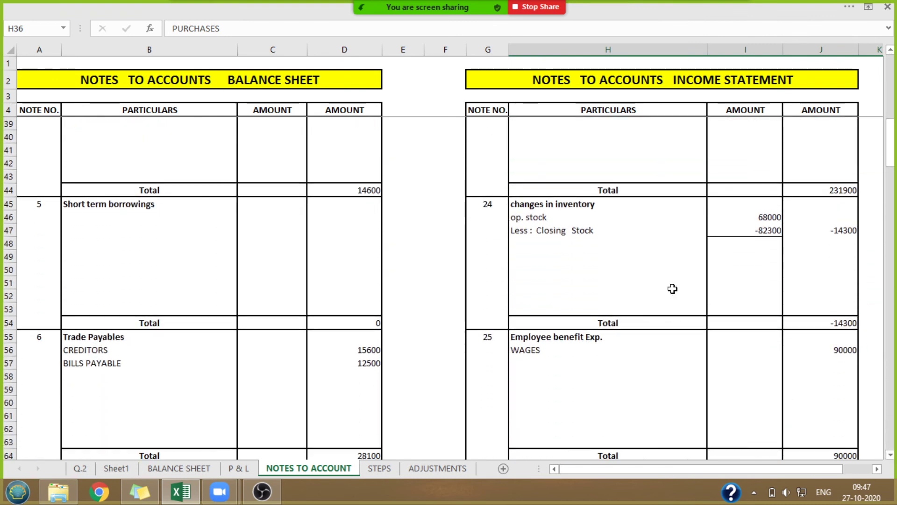
pyautogui.moveTo(743, 216); pyautogui.dragTo(742, 229)
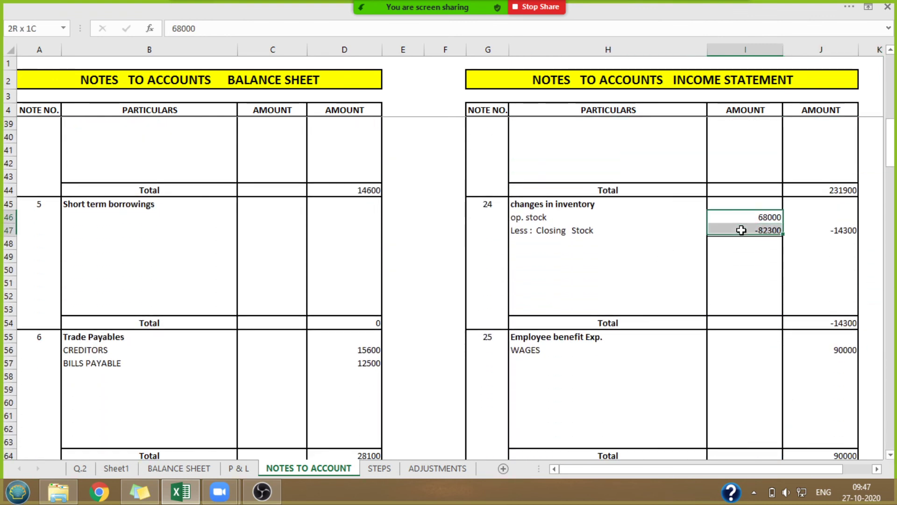
pyautogui.click(836, 231)
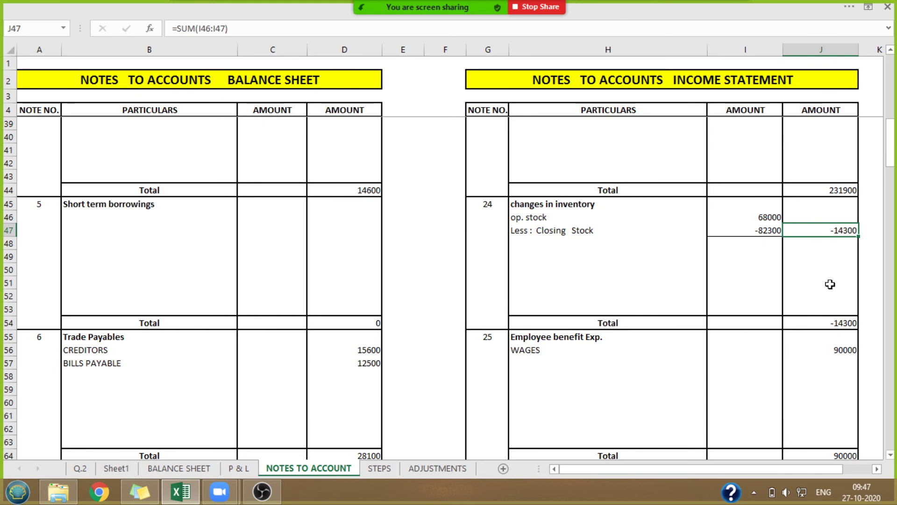
pyautogui.click(825, 323)
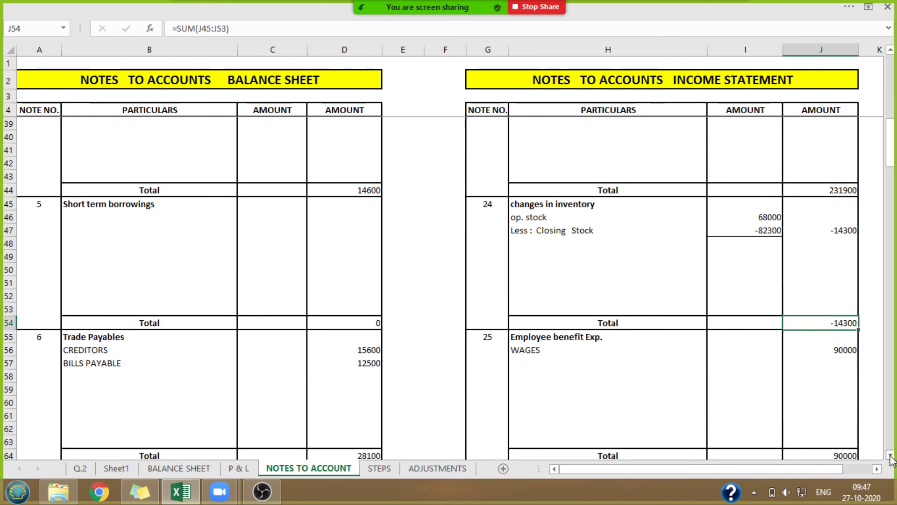
# Check the wages in note 25 and the bank loan and debenture interest entries with their total in note 26, Finance Exp.
pyautogui.scroll(-4, 891, 459)
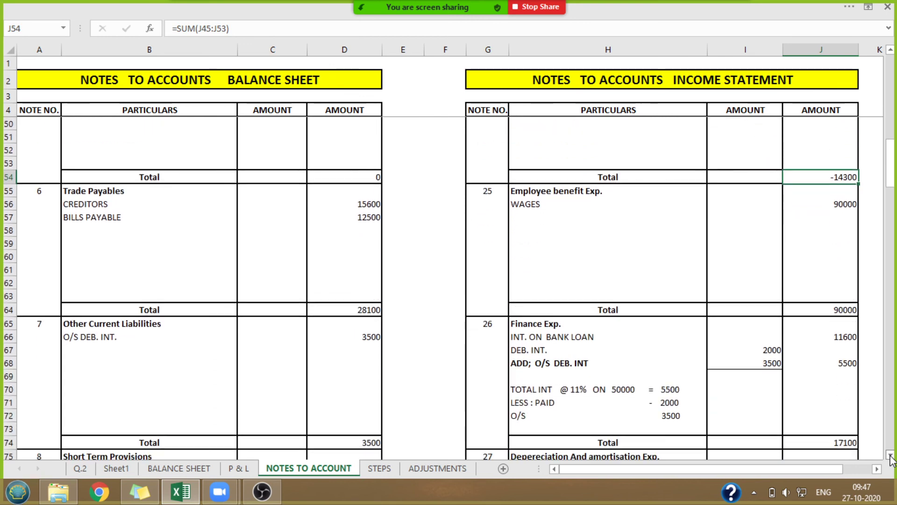
pyautogui.click(843, 206)
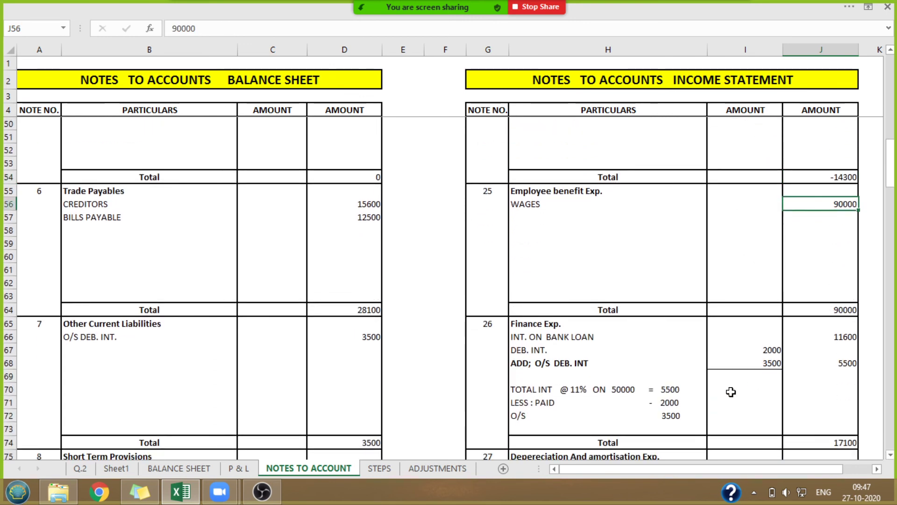
pyautogui.click(529, 339)
pyautogui.moveTo(529, 338); pyautogui.dragTo(837, 339)
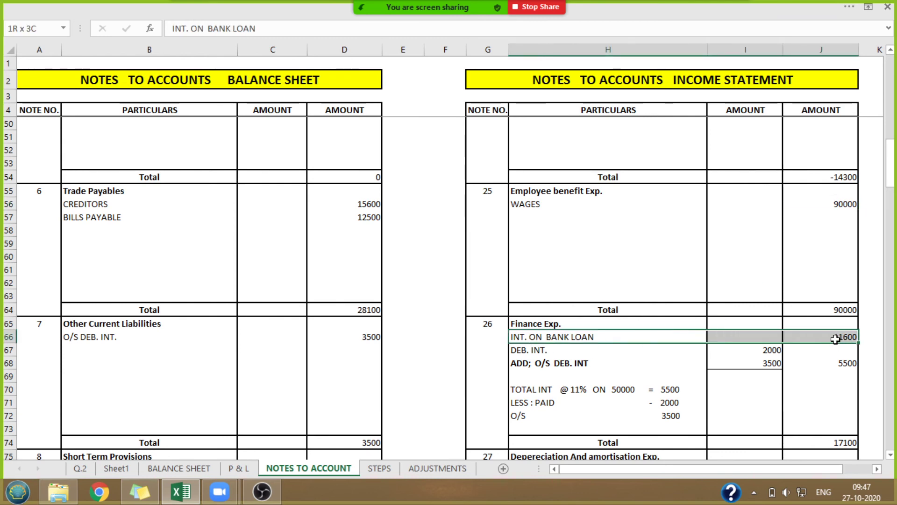
pyautogui.moveTo(543, 350); pyautogui.dragTo(751, 361)
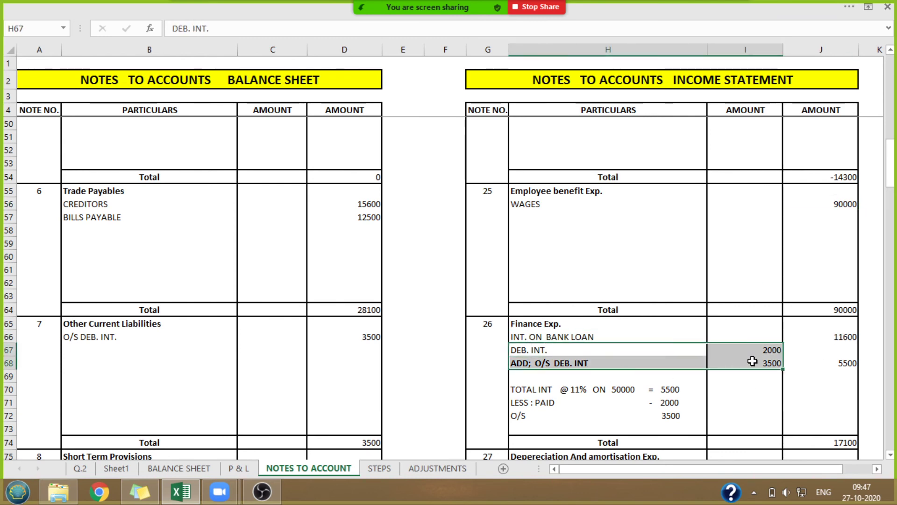
pyautogui.click(835, 363)
pyautogui.moveTo(837, 336); pyautogui.dragTo(836, 364)
pyautogui.click(831, 443)
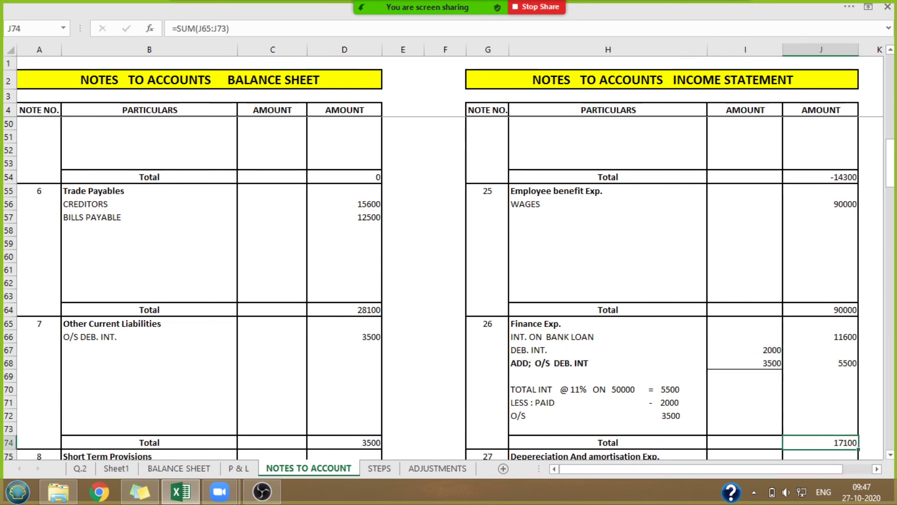
# Review the furniture, land and tools depreciation in note 27 and the Other Exp. items in note 28, including both totals.
pyautogui.scroll(-4, 891, 454)
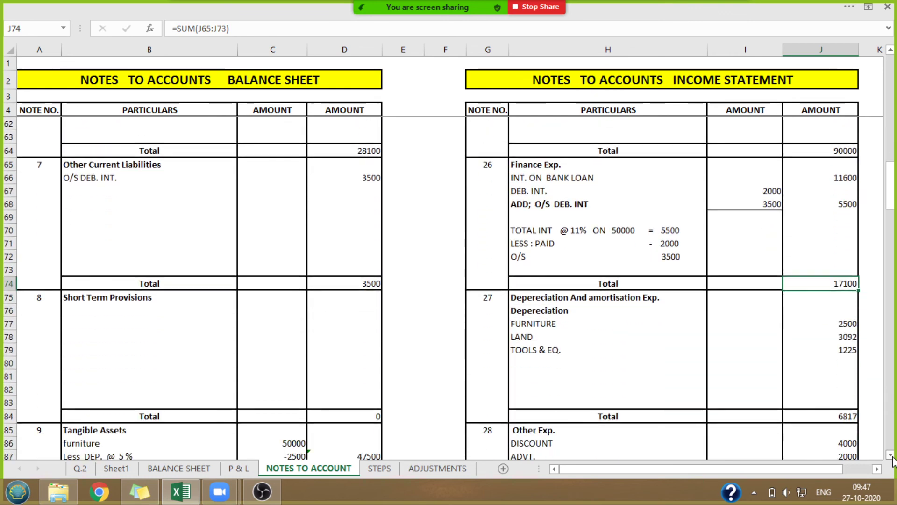
pyautogui.moveTo(844, 323); pyautogui.dragTo(843, 353)
pyautogui.click(838, 417)
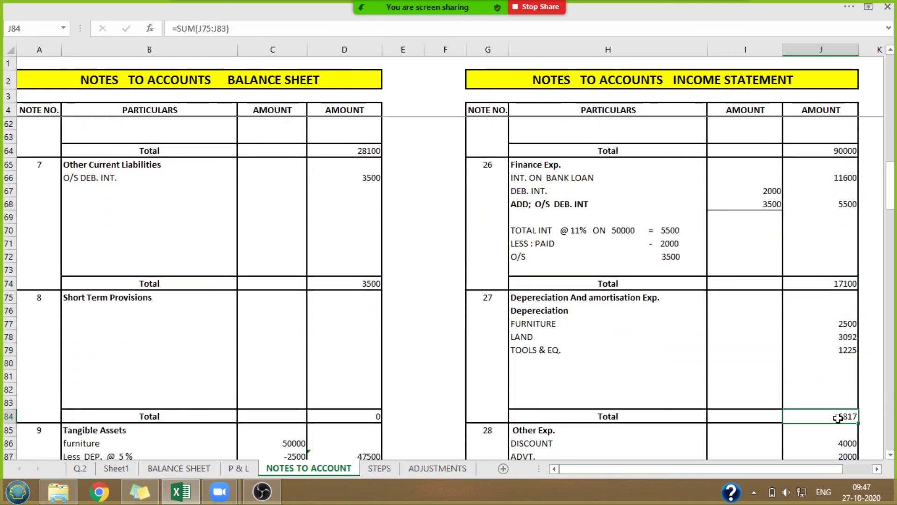
pyautogui.scroll(-4, 892, 454)
pyautogui.scroll(-4, 893, 458)
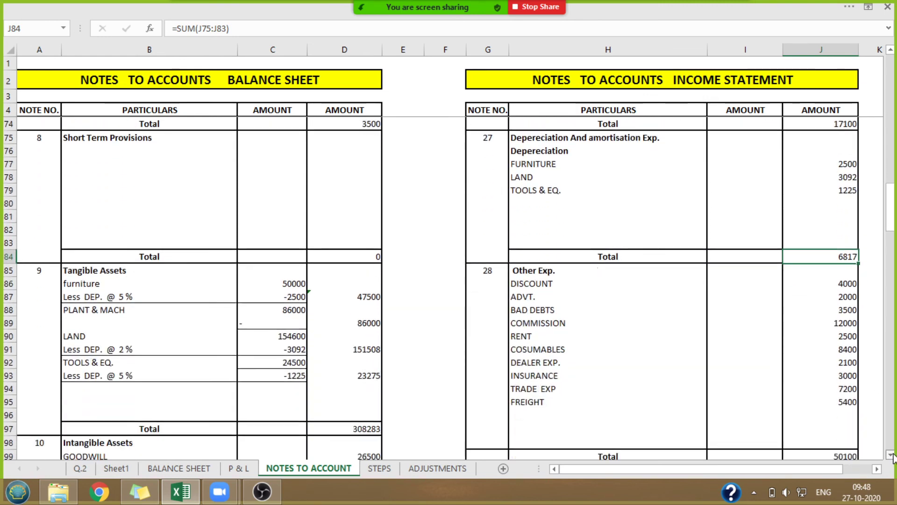
pyautogui.click(580, 218)
pyautogui.moveTo(580, 218); pyautogui.dragTo(807, 341)
pyautogui.click(826, 393)
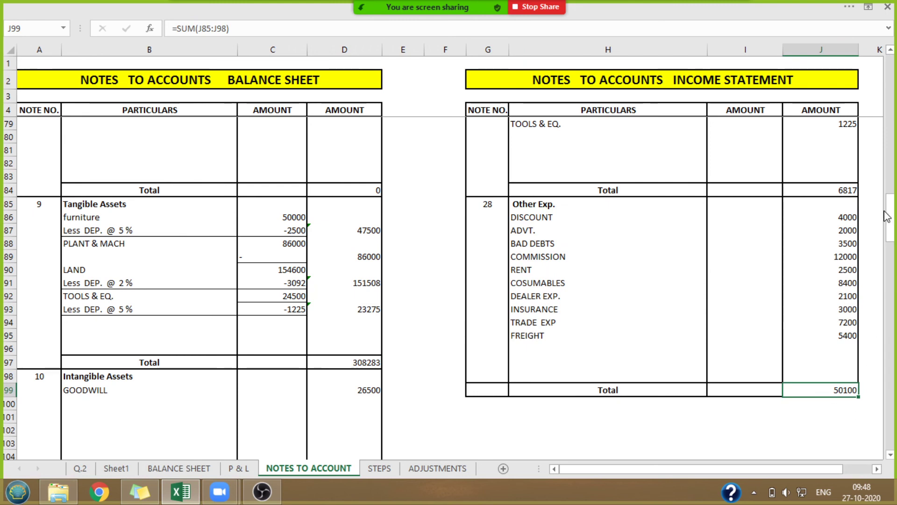
# Go back over the income statement note numbers through note 28 and recheck the Other Exp. total formula.
pyautogui.moveTo(891, 224); pyautogui.dragTo(892, 199)
pyautogui.click(494, 149)
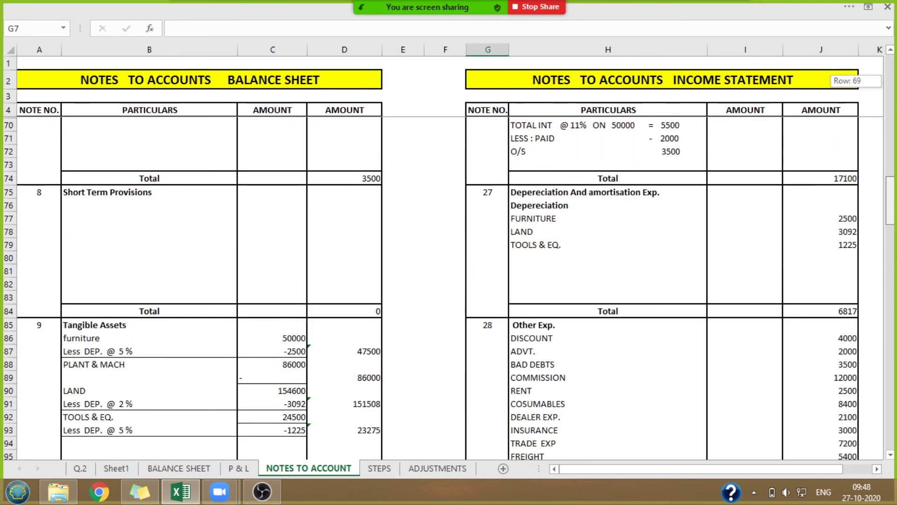
pyautogui.scroll(-2, 467, 295)
pyautogui.click(495, 245)
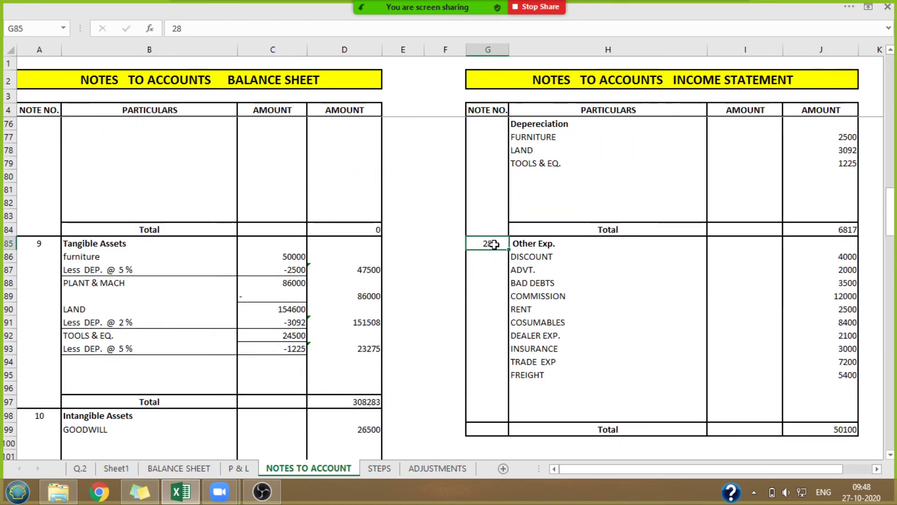
pyautogui.click(816, 426)
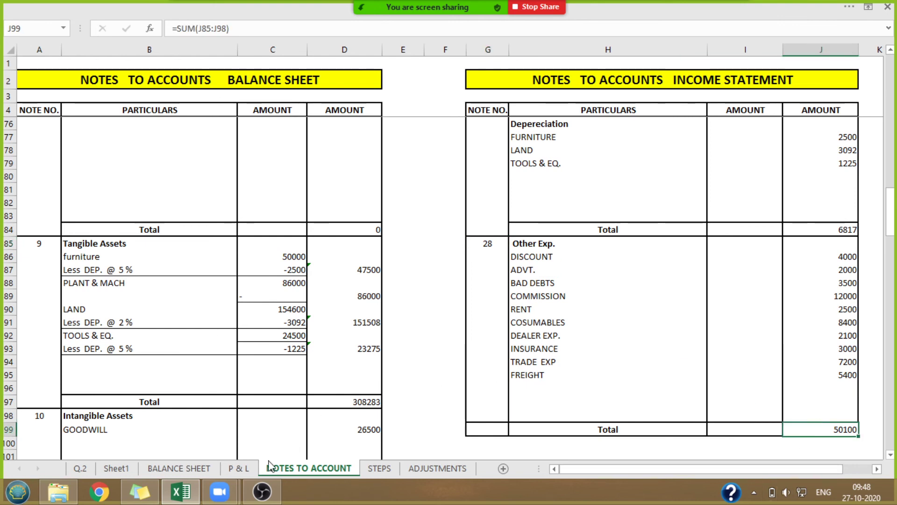
# On the P & L sheet, check Revenue from Operations and Other Income against notes 20 and 21, along with the Total Revenue formula.
pyautogui.click(240, 468)
pyautogui.moveTo(890, 305); pyautogui.dragTo(891, 147)
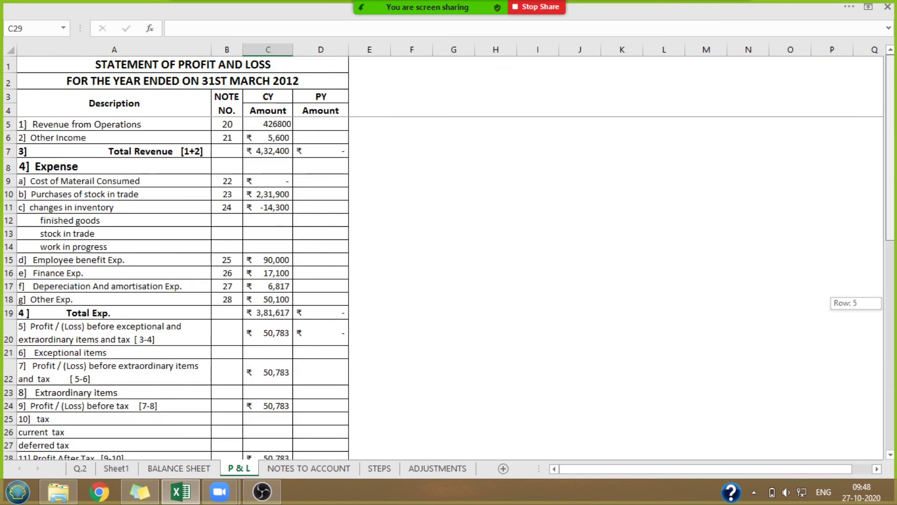
pyautogui.click(481, 264)
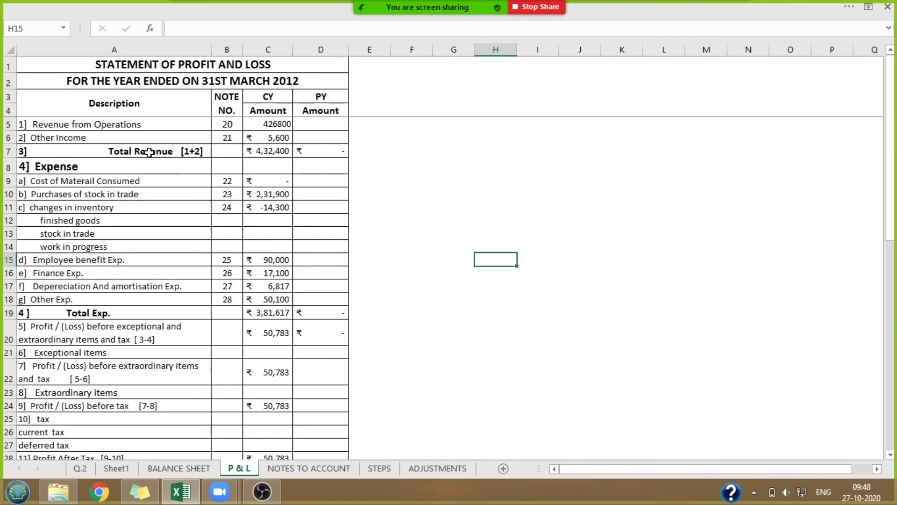
pyautogui.click(129, 128)
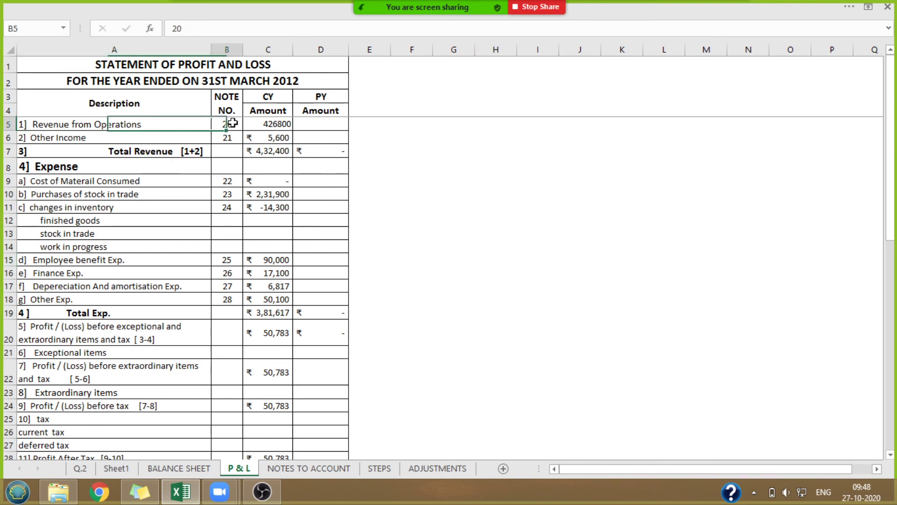
pyautogui.click(279, 128)
pyautogui.click(232, 138)
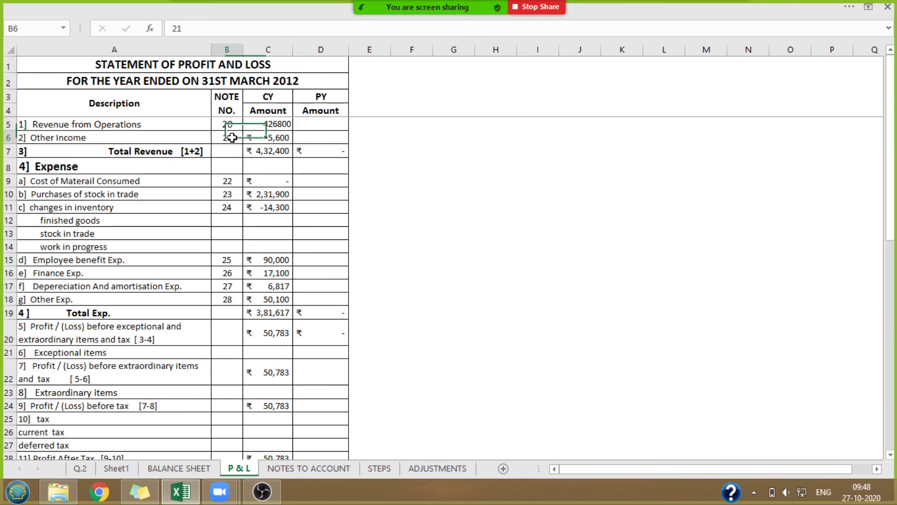
pyautogui.click(264, 137)
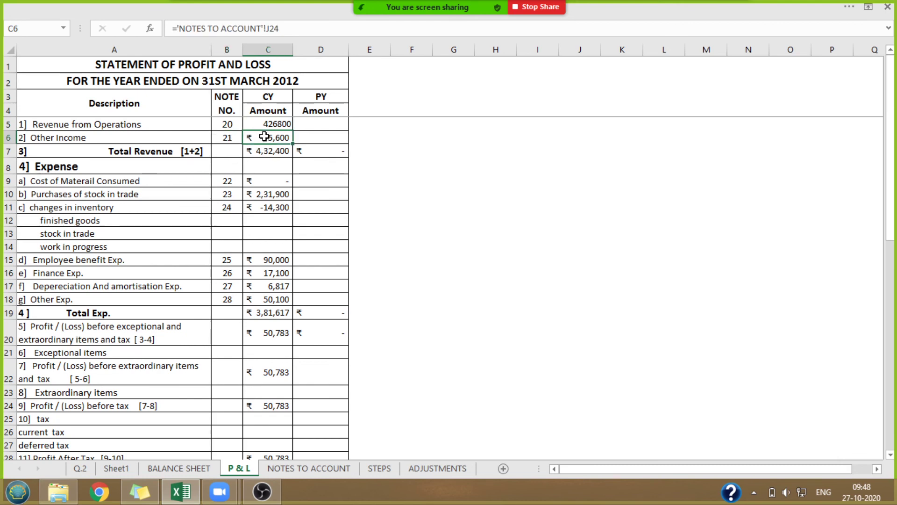
pyautogui.moveTo(280, 123); pyautogui.dragTo(280, 137)
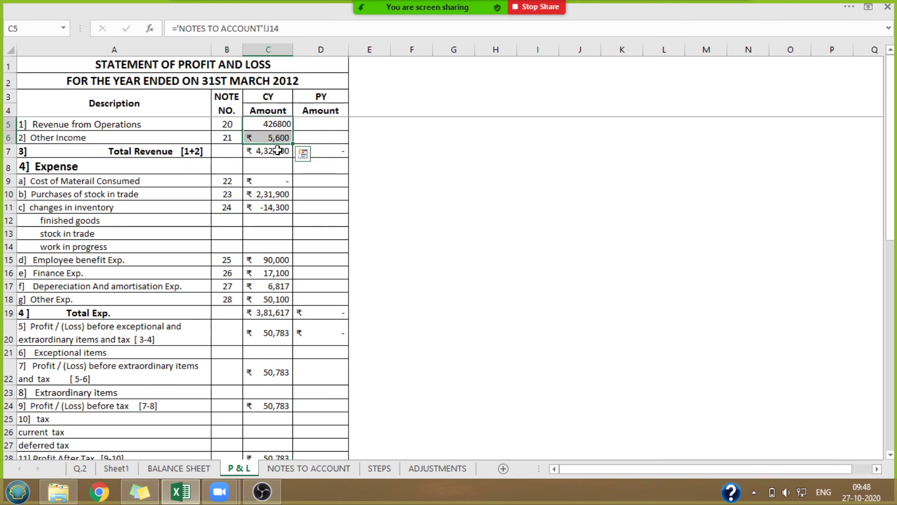
pyautogui.click(277, 151)
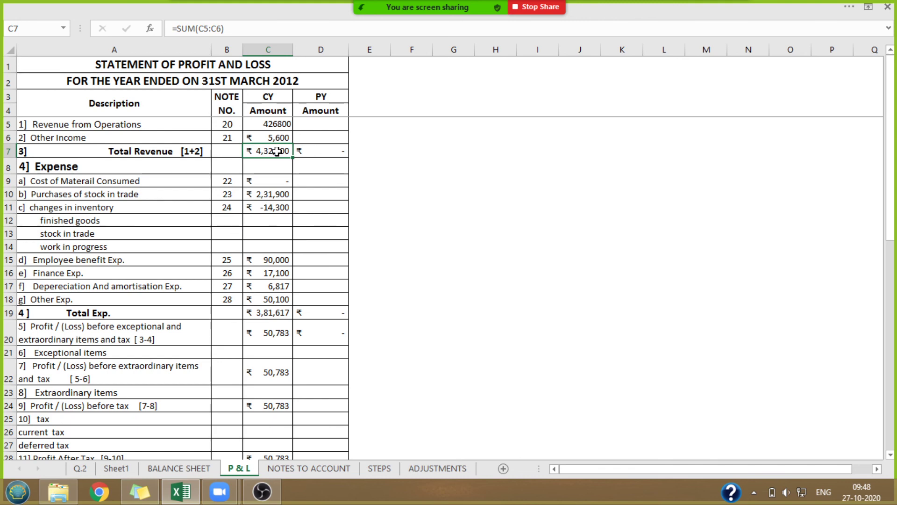
# Examine the P & L expense lines from notes 22 to 28 and the profit before exceptional items formula, total revenue less total expenses.
pyautogui.moveTo(31, 180); pyautogui.dragTo(131, 298)
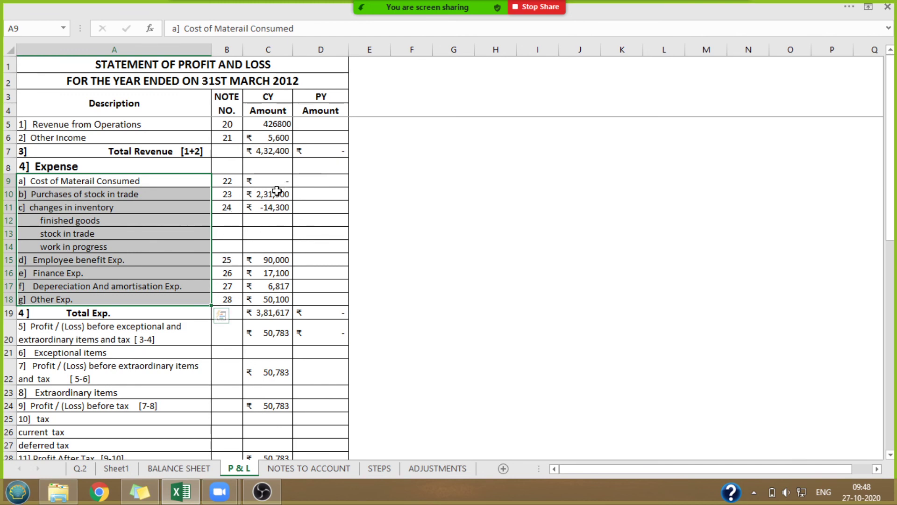
pyautogui.moveTo(275, 192); pyautogui.dragTo(276, 296)
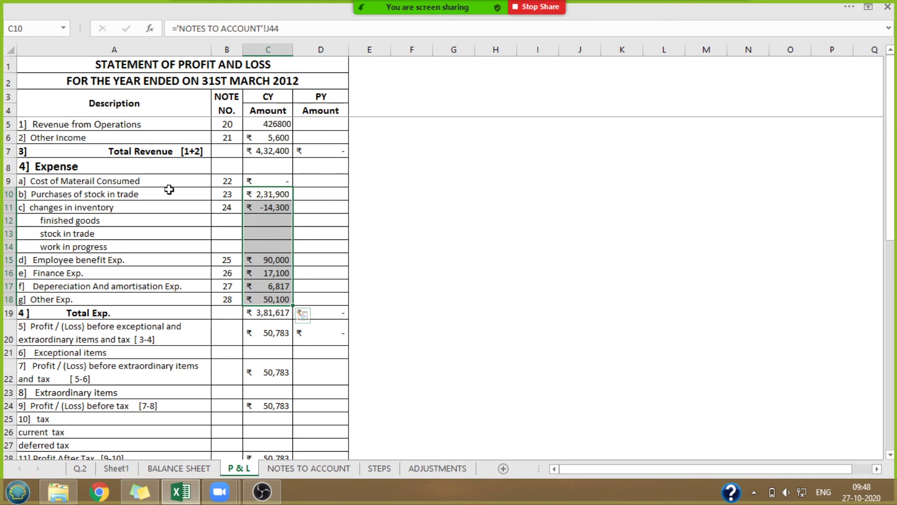
pyautogui.click(175, 152)
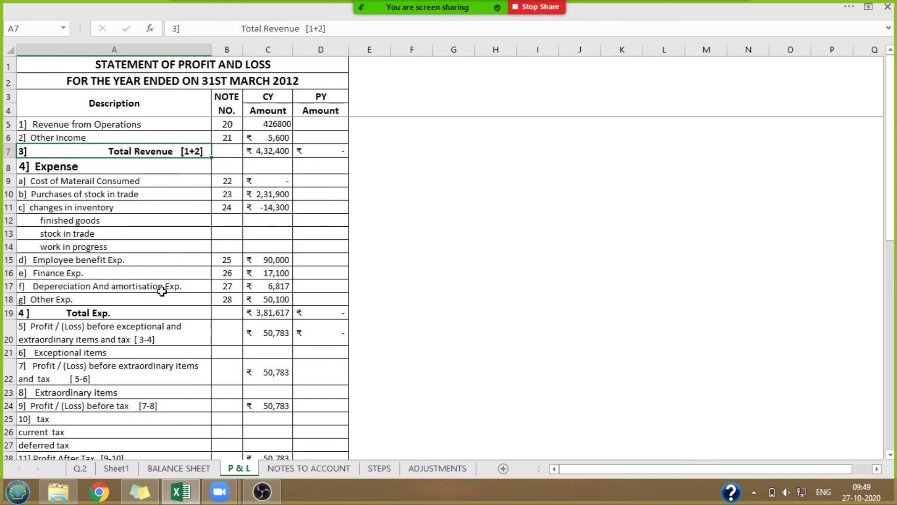
pyautogui.click(160, 311)
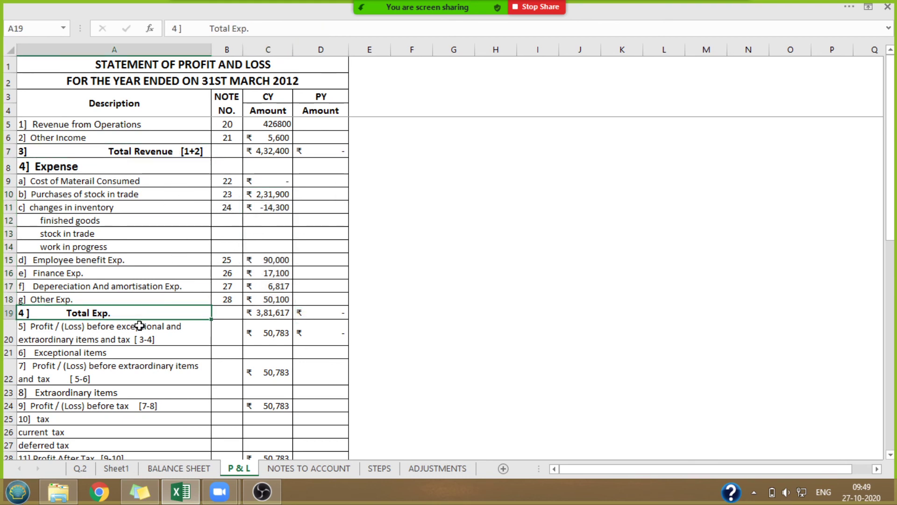
pyautogui.click(266, 333)
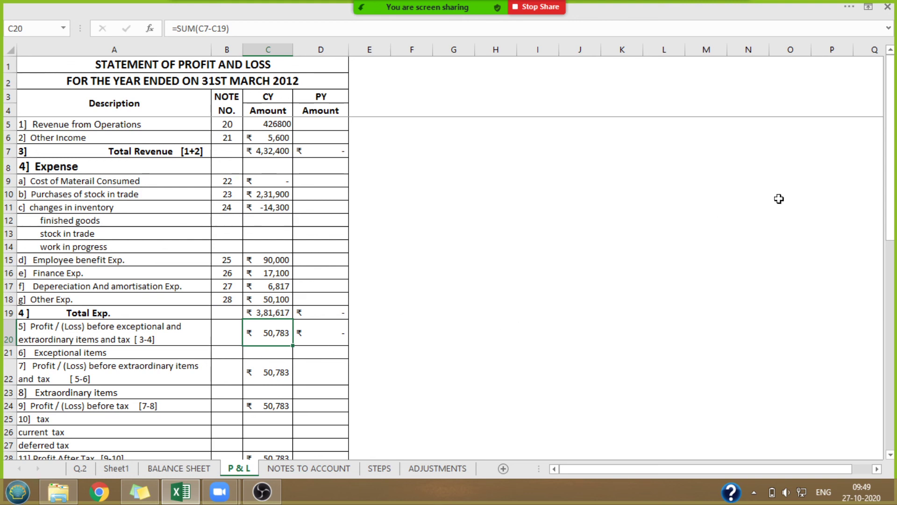
pyautogui.moveTo(890, 156); pyautogui.dragTo(890, 208)
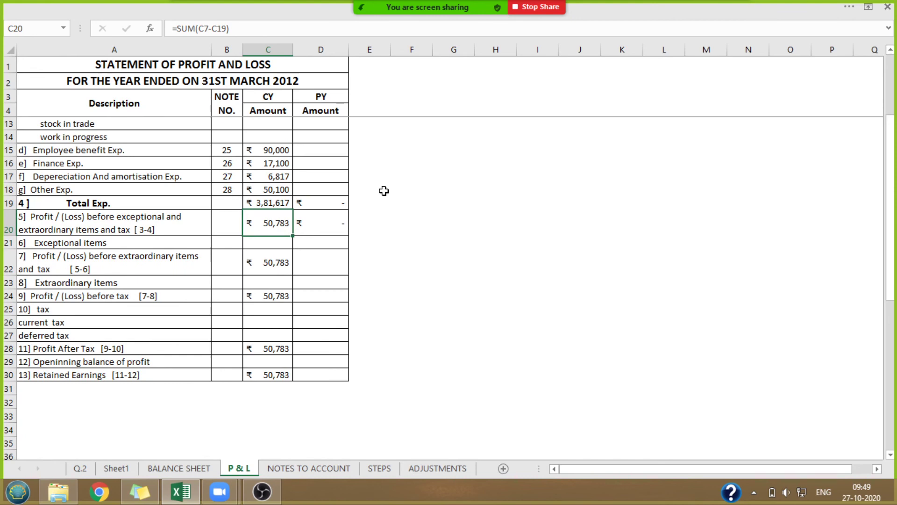
pyautogui.click(271, 239)
pyautogui.write('-')
pyautogui.press('Return')
pyautogui.press('Return')
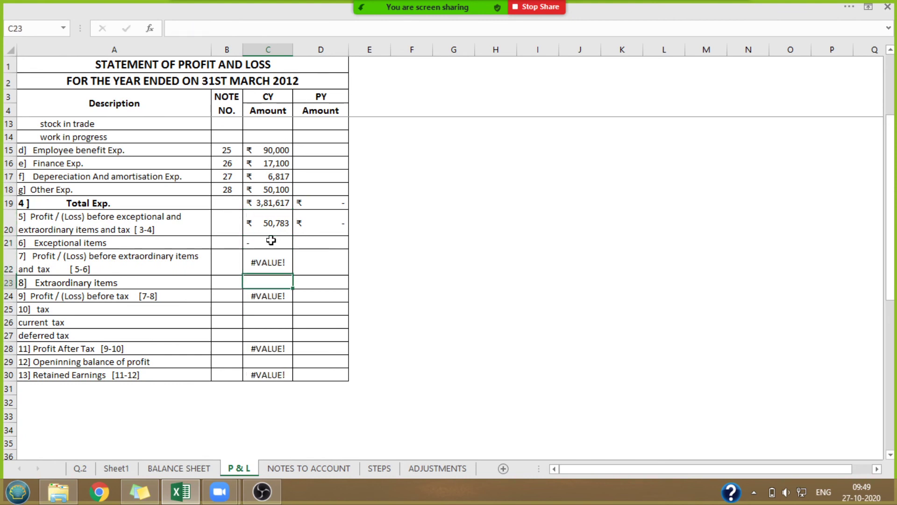
pyautogui.click(271, 239)
pyautogui.press('Delete')
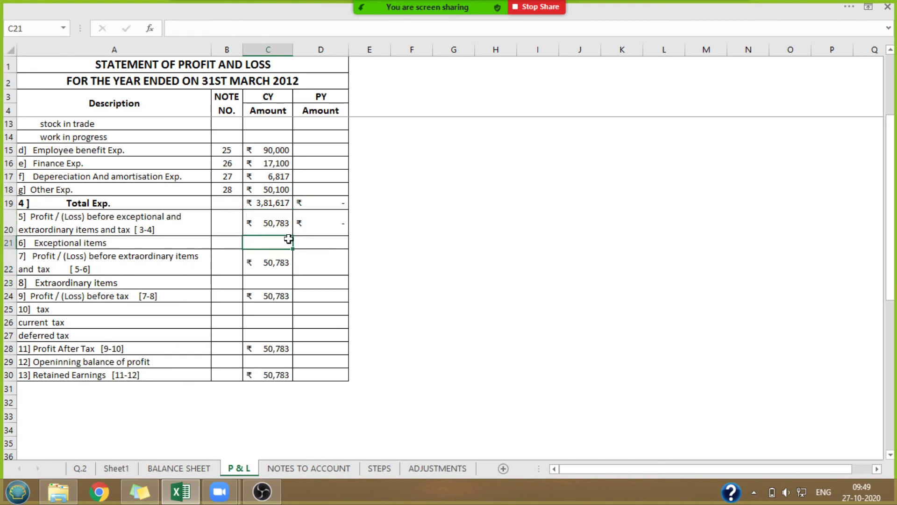
# Enter 0 as the current-year amount for Exceptional items, Extraordinary items and tax in the P & L.
pyautogui.write('0')
pyautogui.press('Return')
pyautogui.press('Return')
pyautogui.write('0')
pyautogui.press('Return')
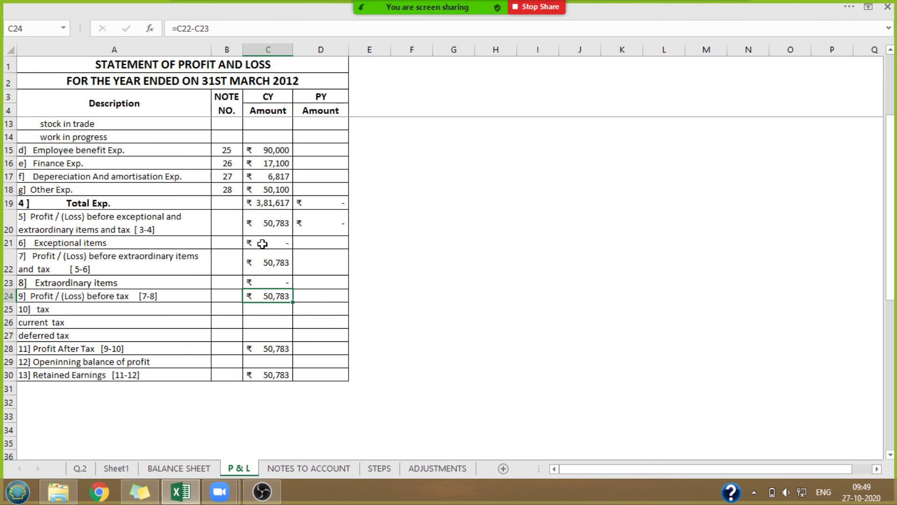
pyautogui.press('Return')
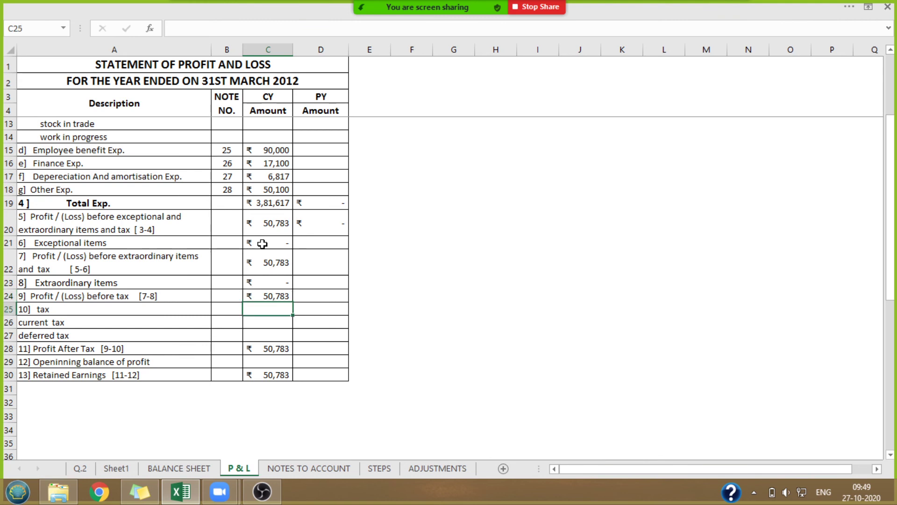
pyautogui.write('0')
pyautogui.press('Return')
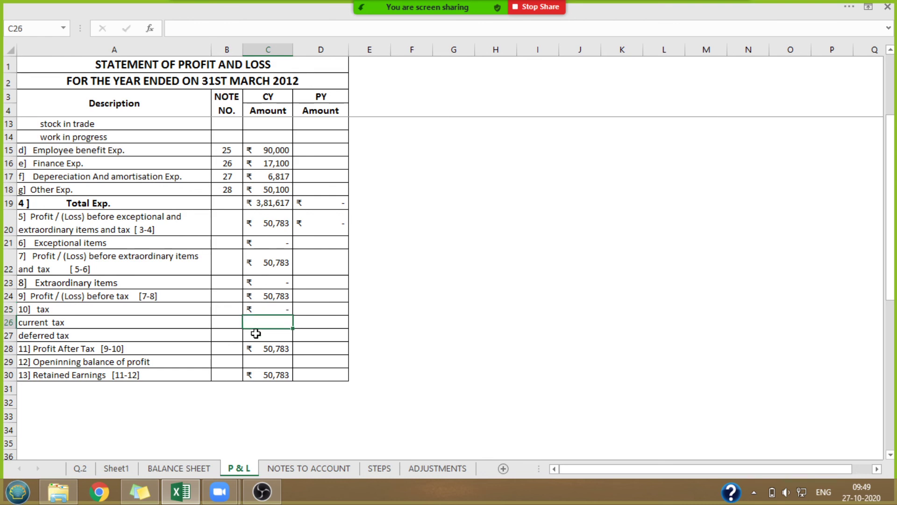
# Check the Profit After Tax formula and the lines leading to it, and enter 0 as the opening balance of profit.
pyautogui.click(267, 350)
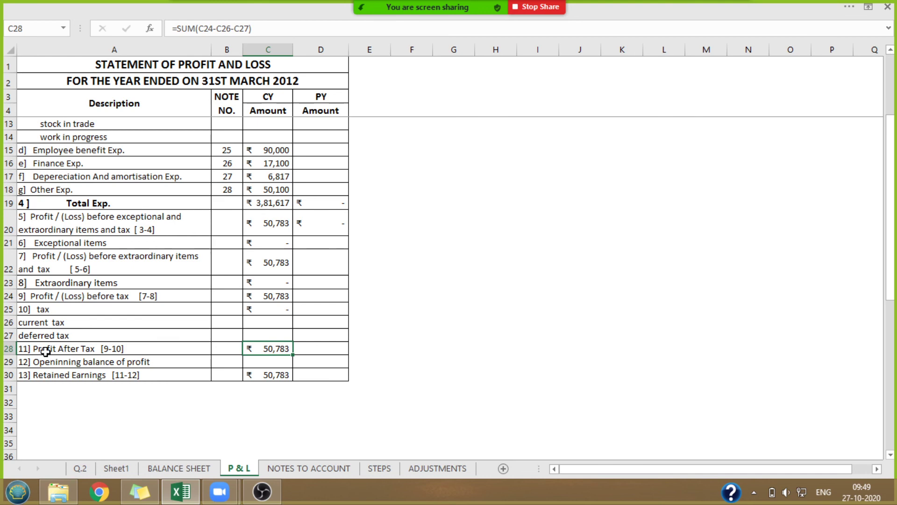
pyautogui.moveTo(40, 349); pyautogui.dragTo(323, 347)
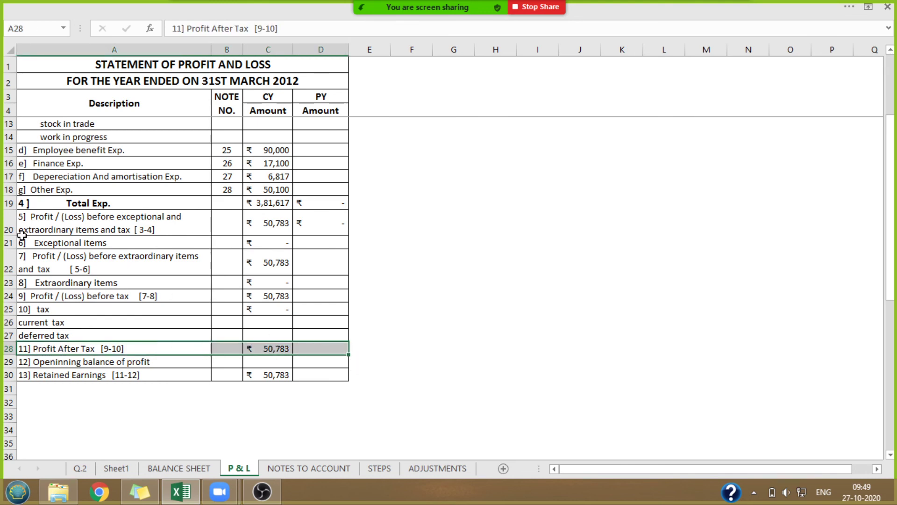
pyautogui.moveTo(26, 227); pyautogui.dragTo(311, 336)
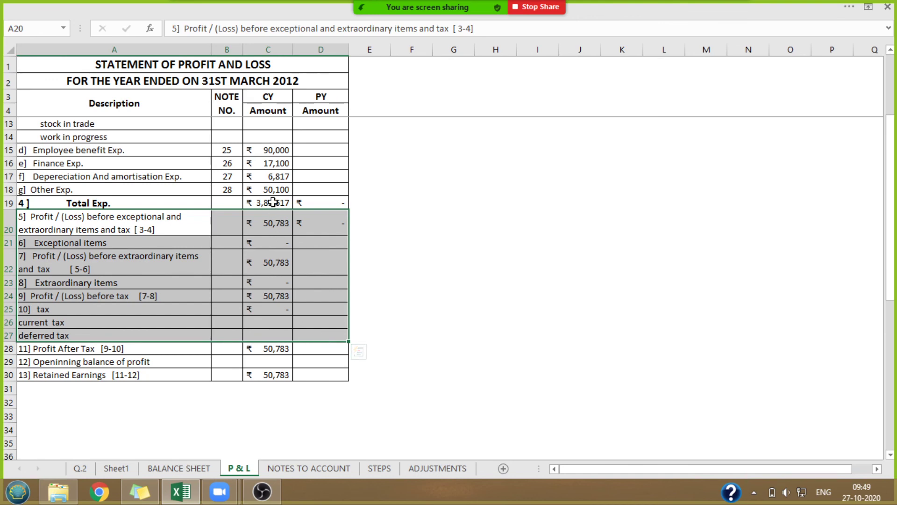
pyautogui.click(258, 351)
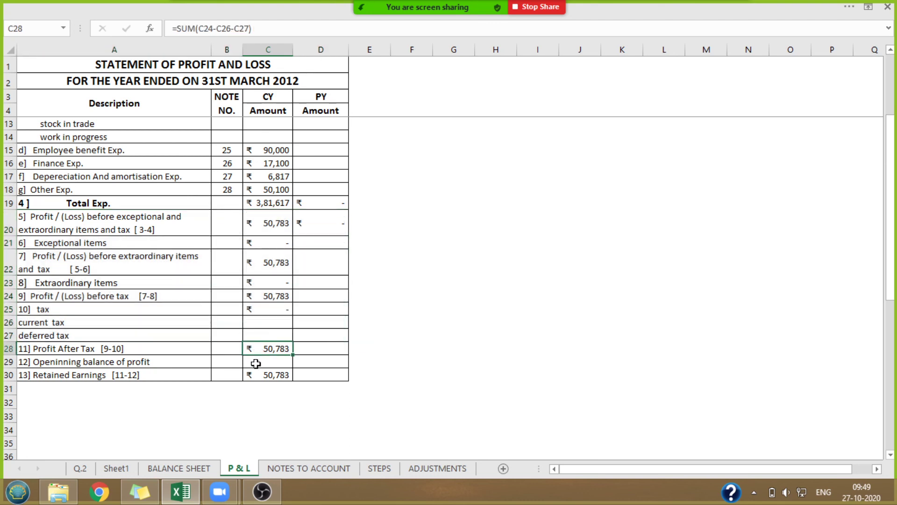
pyautogui.click(256, 363)
pyautogui.write('0')
pyautogui.press('Return')
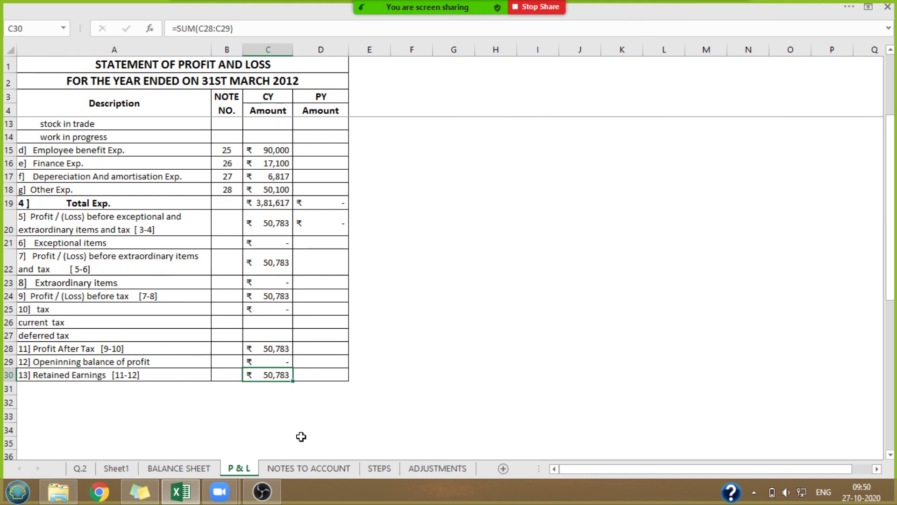
# In note 2, Reserve and surplus, of the notes to account, enter the amount 50783 below the P & L appropriation amount.
pyautogui.click(301, 467)
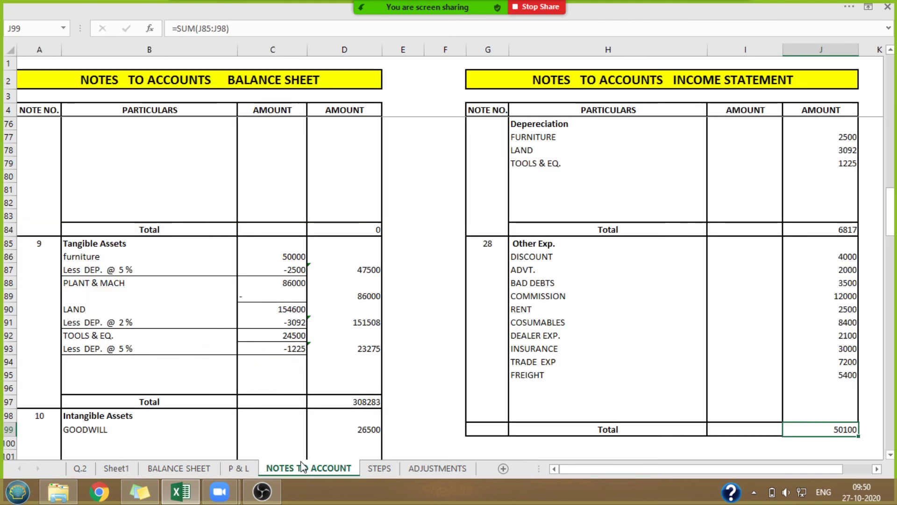
pyautogui.moveTo(891, 214); pyautogui.dragTo(891, 80)
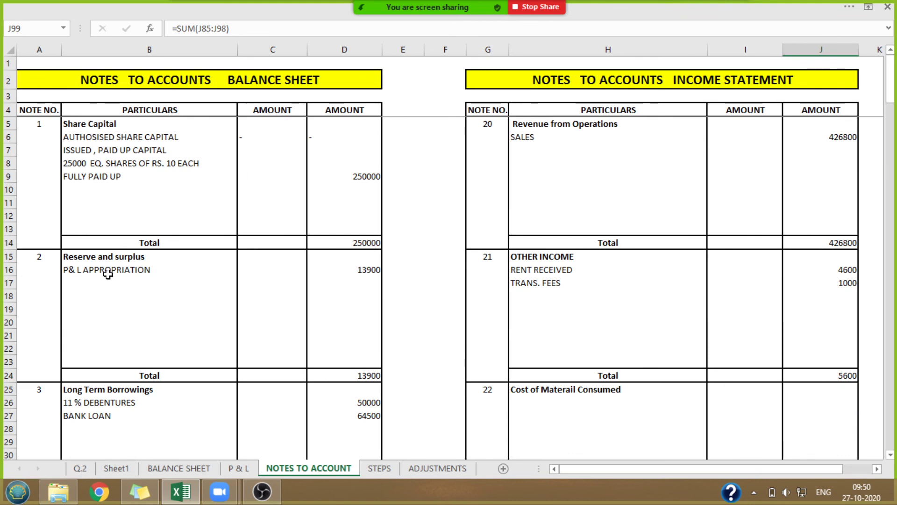
pyautogui.click(356, 281)
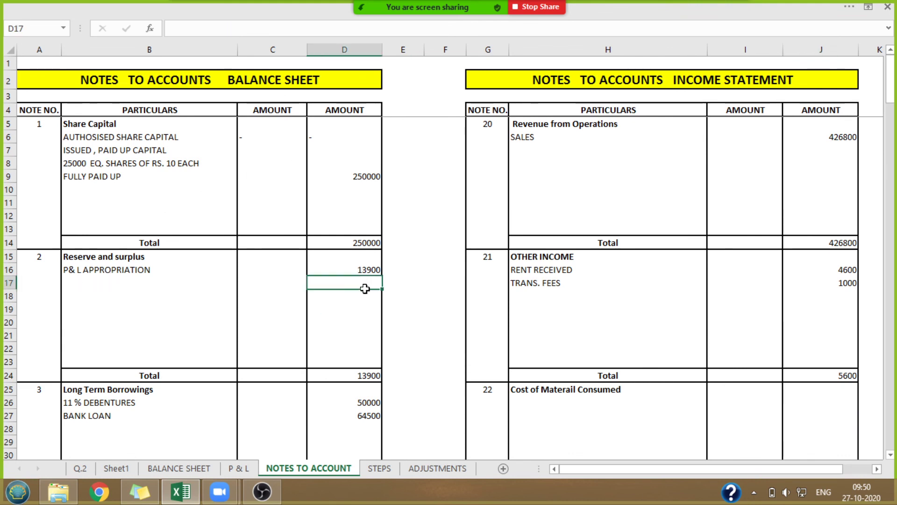
pyautogui.write('50783')
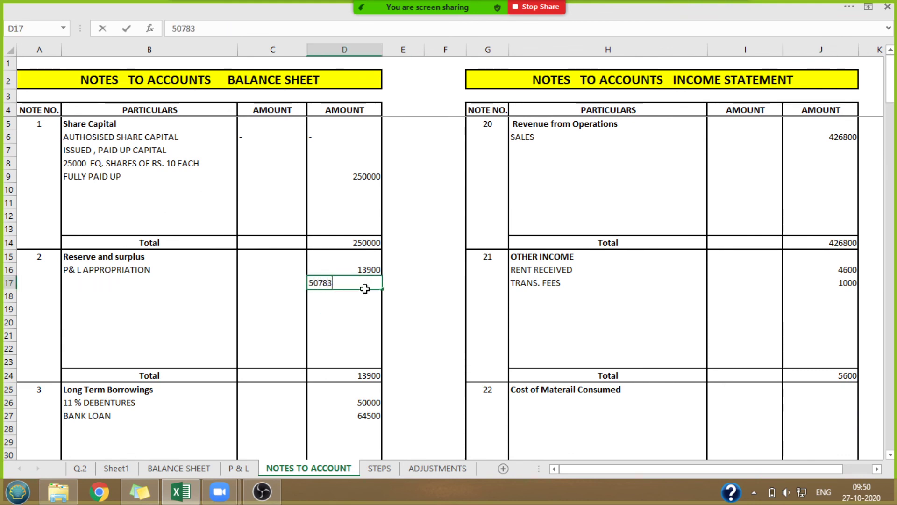
# Label the 50783 entry in note 2 as CURRENT YEAR PROFIT and recheck its description and amount.
pyautogui.click(96, 286)
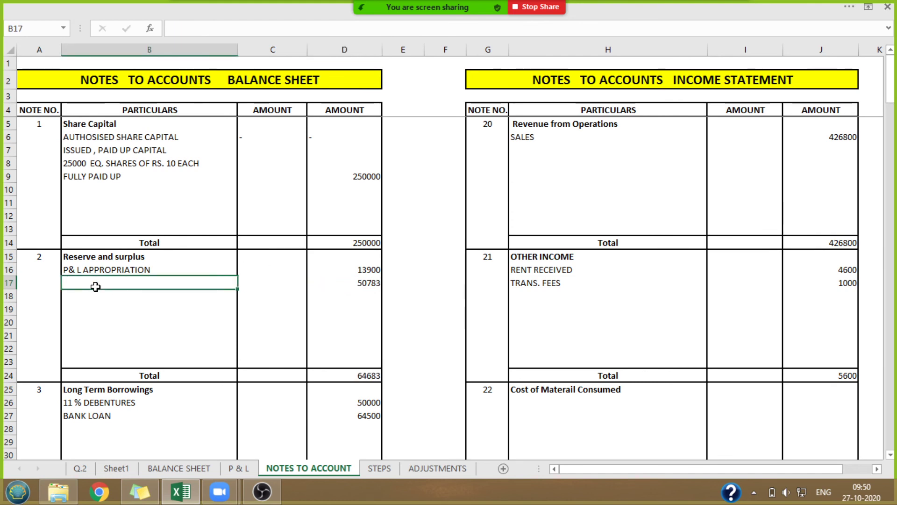
pyautogui.write('c=')
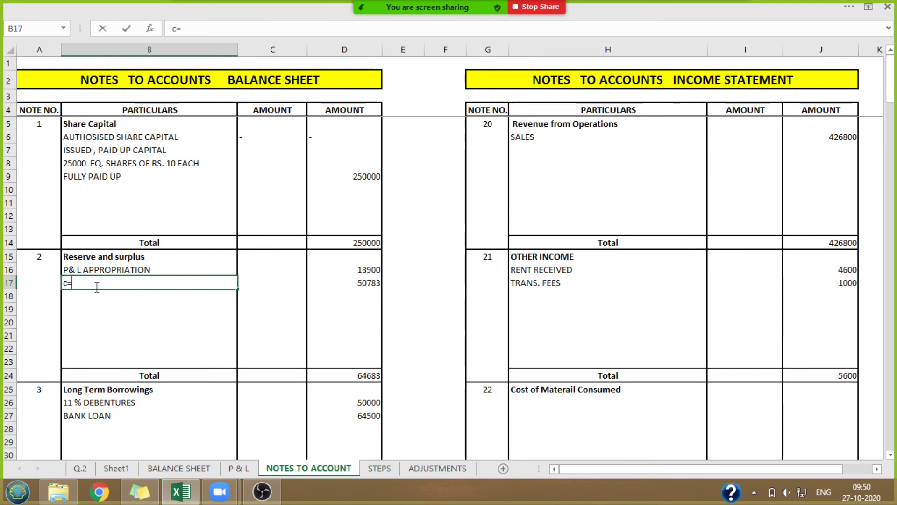
pyautogui.write('CURRE')
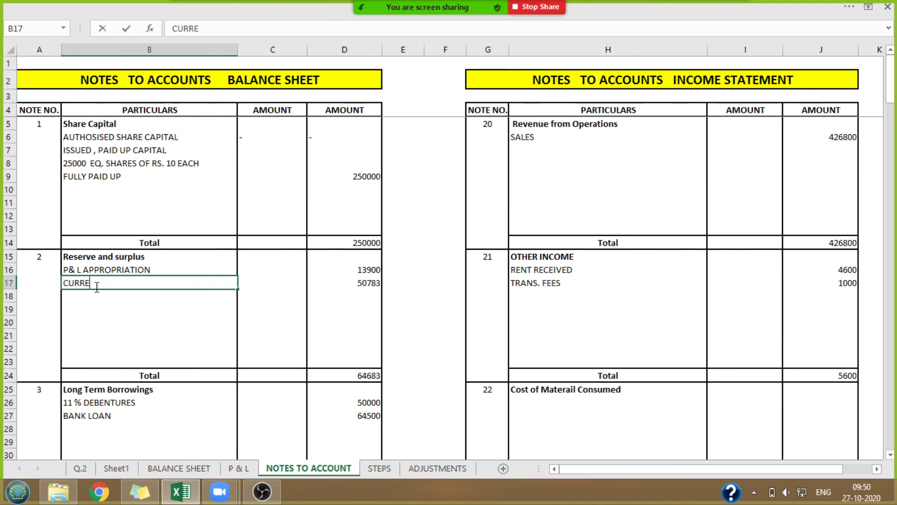
pyautogui.write('NT YEAR')
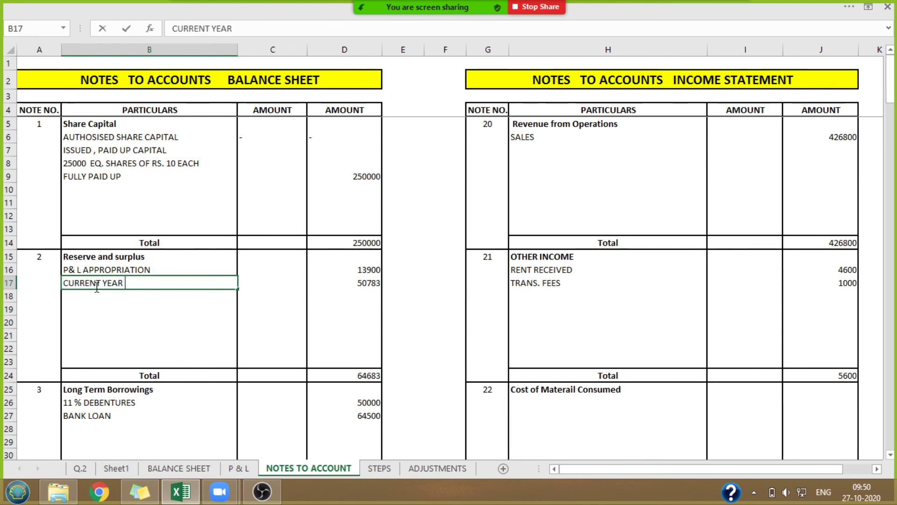
pyautogui.write(' p')
pyautogui.write(' PR')
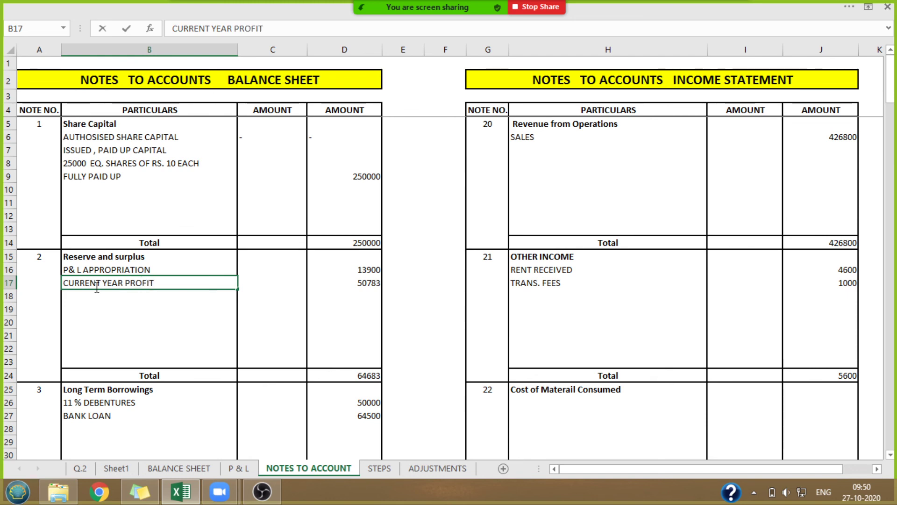
pyautogui.write('OFIT')
pyautogui.click(114, 296)
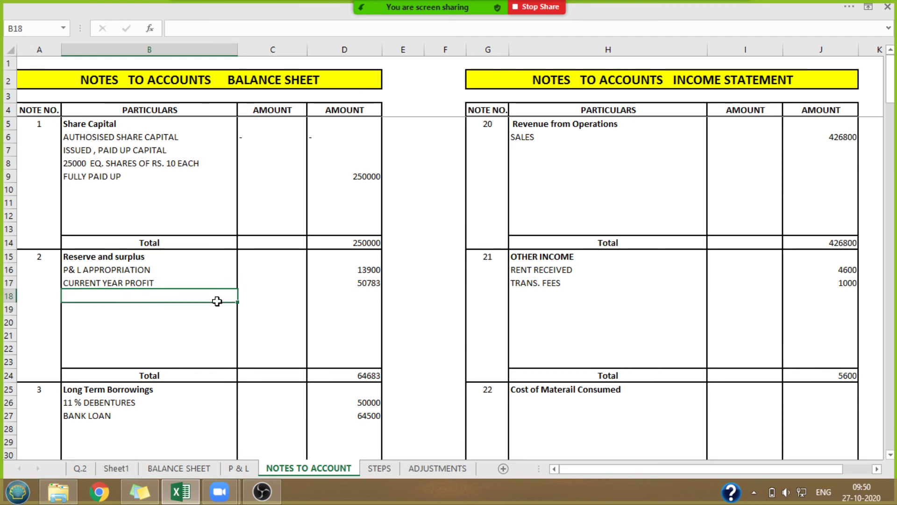
pyautogui.click(115, 286)
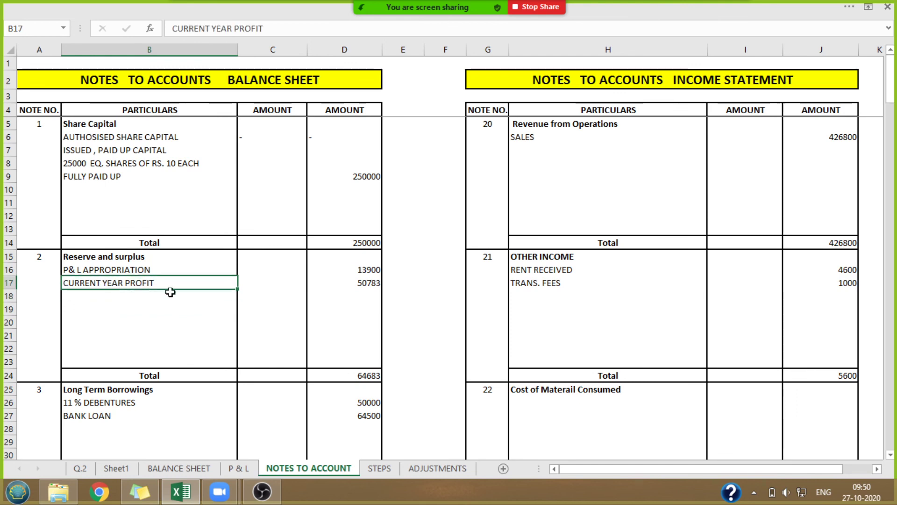
pyautogui.click(370, 285)
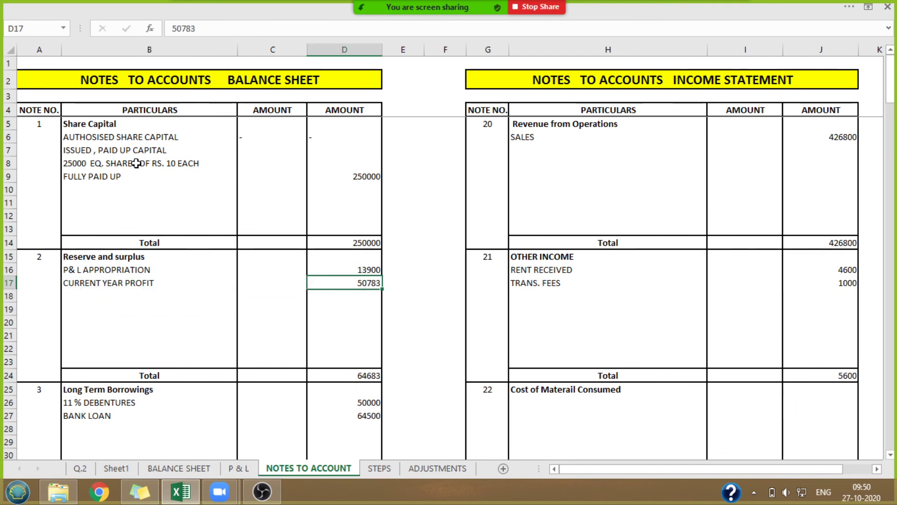
# Review balance sheet notes 1 to 4, from Share Capital to Other long Term Liabilities, with their amounts and totals.
pyautogui.click(239, 75)
pyautogui.moveTo(240, 75); pyautogui.dragTo(335, 93)
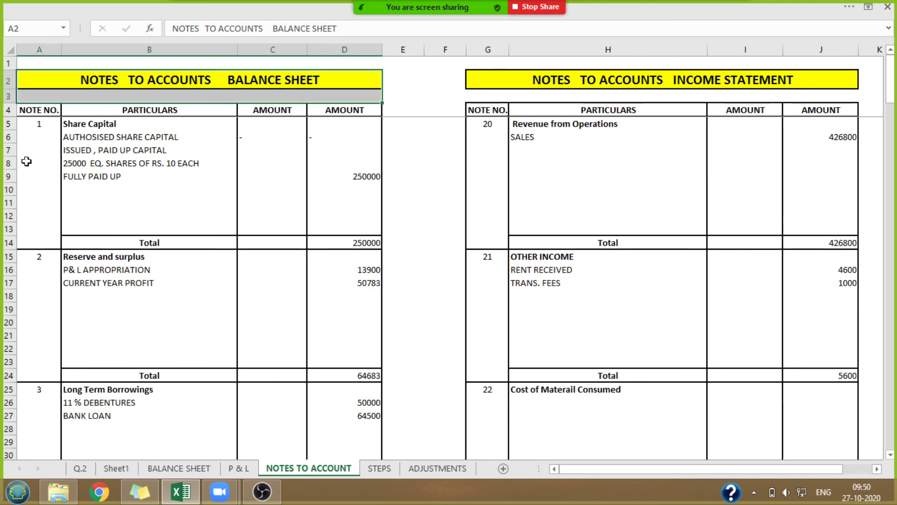
pyautogui.click(32, 128)
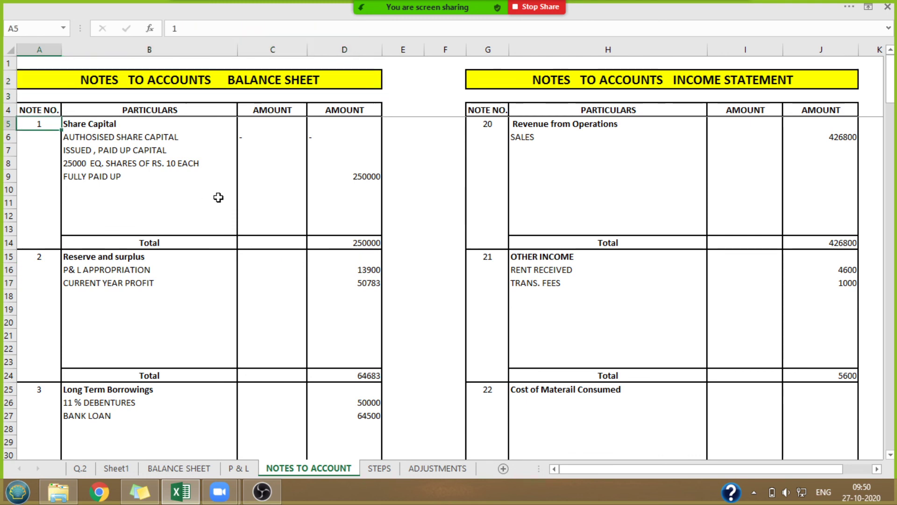
pyautogui.click(161, 153)
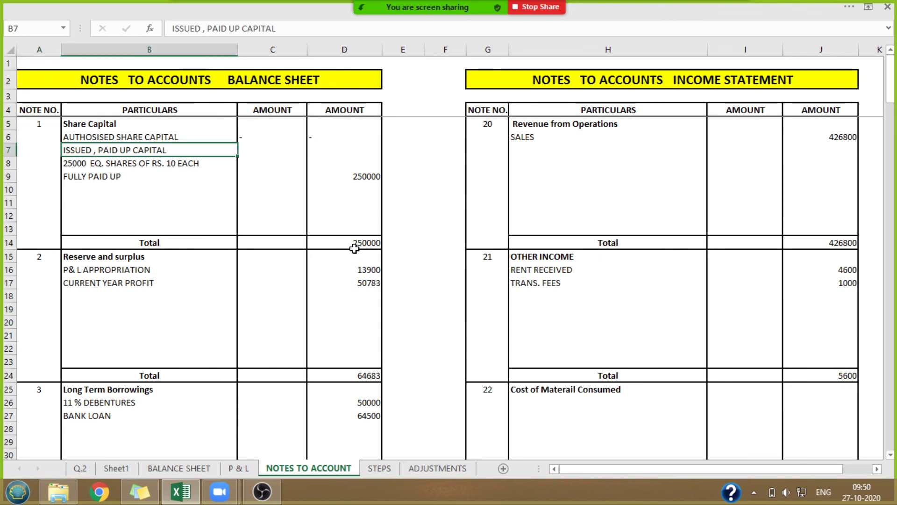
pyautogui.click(354, 247)
pyautogui.moveTo(126, 270); pyautogui.dragTo(343, 283)
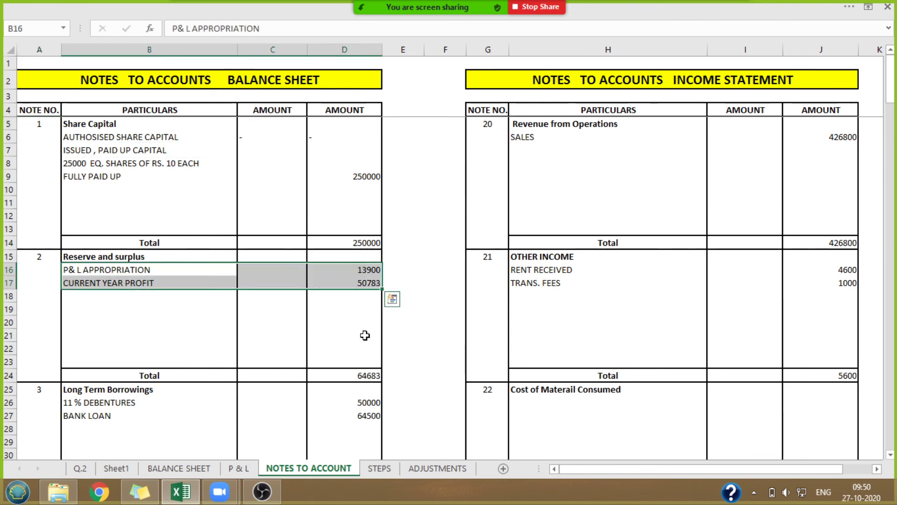
pyautogui.click(366, 376)
pyautogui.scroll(-6, 879, 94)
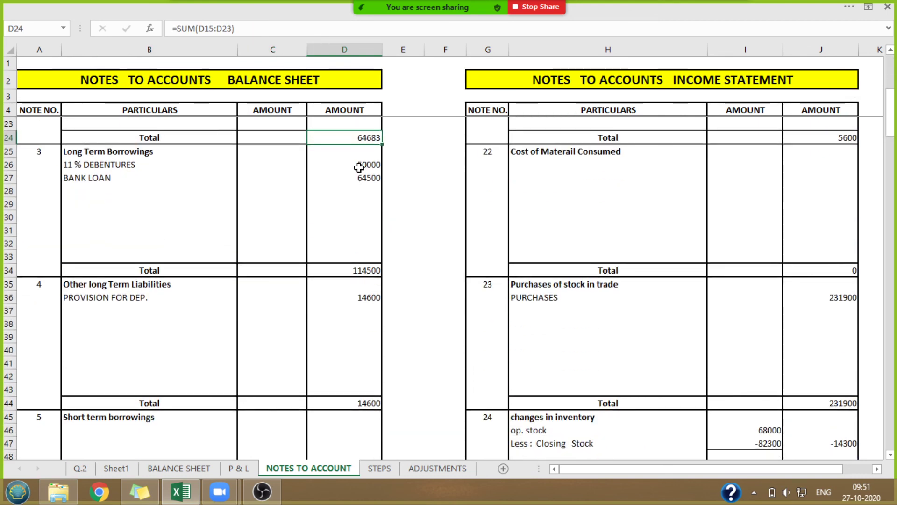
pyautogui.moveTo(359, 167); pyautogui.dragTo(359, 178)
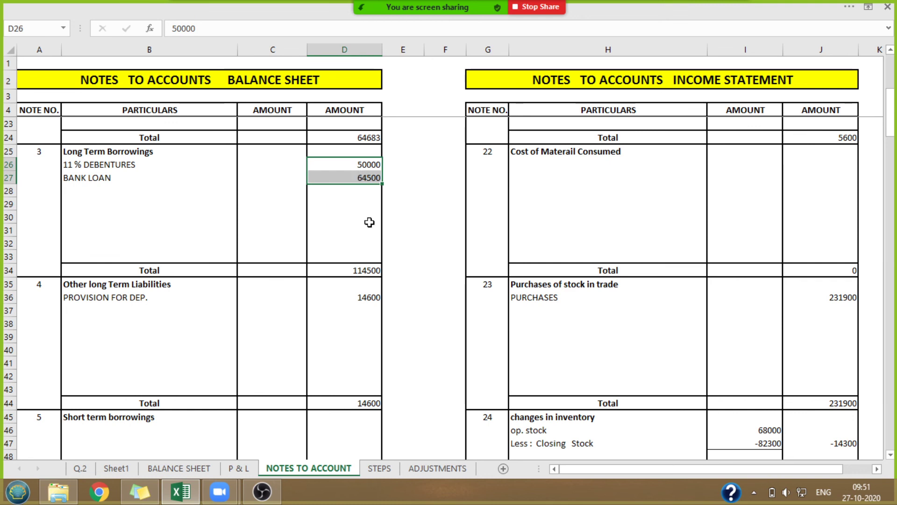
pyautogui.click(361, 270)
pyautogui.click(356, 298)
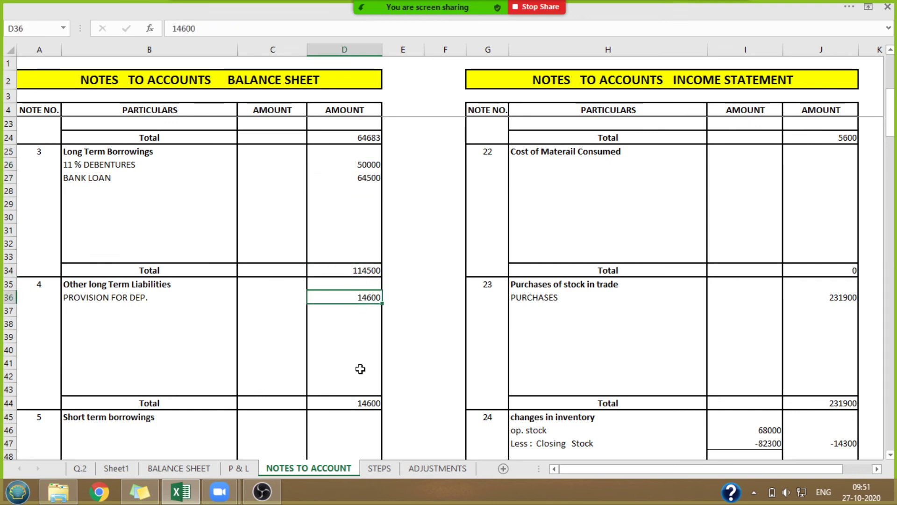
pyautogui.click(354, 402)
# Review balance sheet notes 5 to 7, checking the totals and the outstanding debenture interest under Other Current Liabilities.
pyautogui.moveTo(894, 133); pyautogui.dragTo(893, 165)
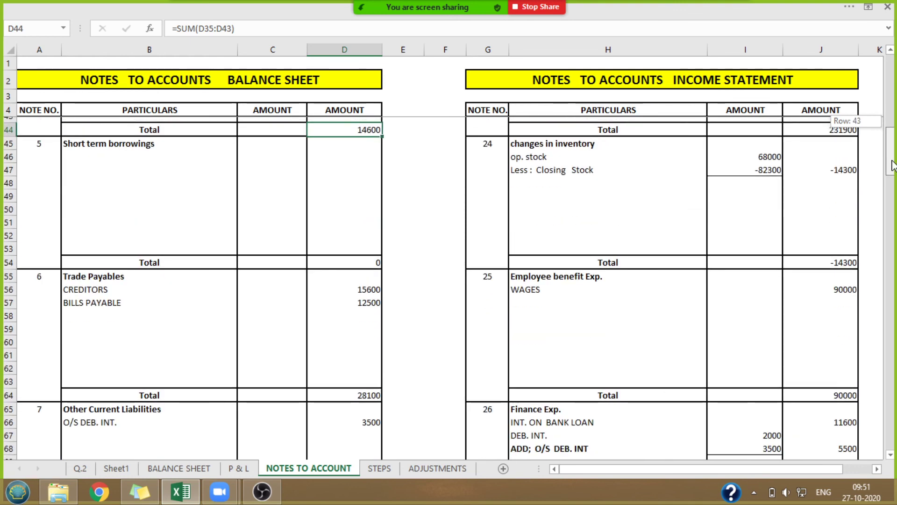
pyautogui.click(371, 388)
pyautogui.moveTo(894, 172); pyautogui.dragTo(894, 205)
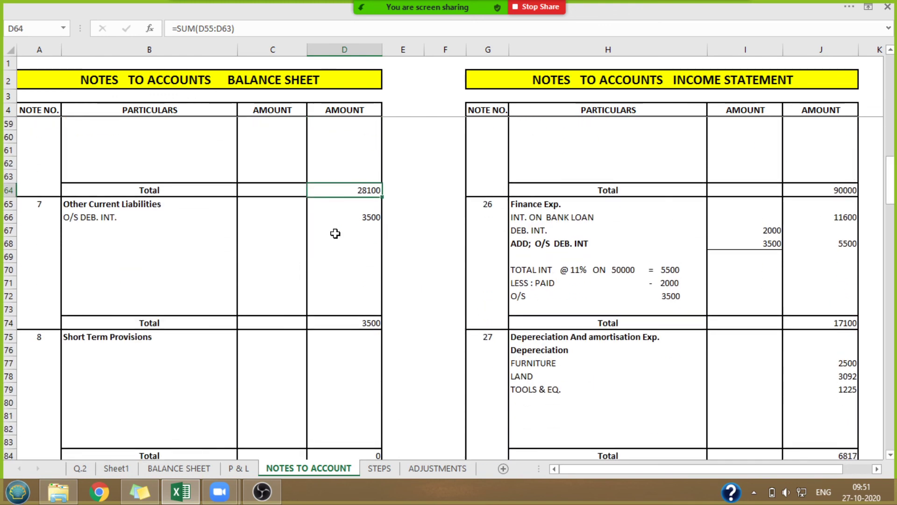
pyautogui.click(363, 219)
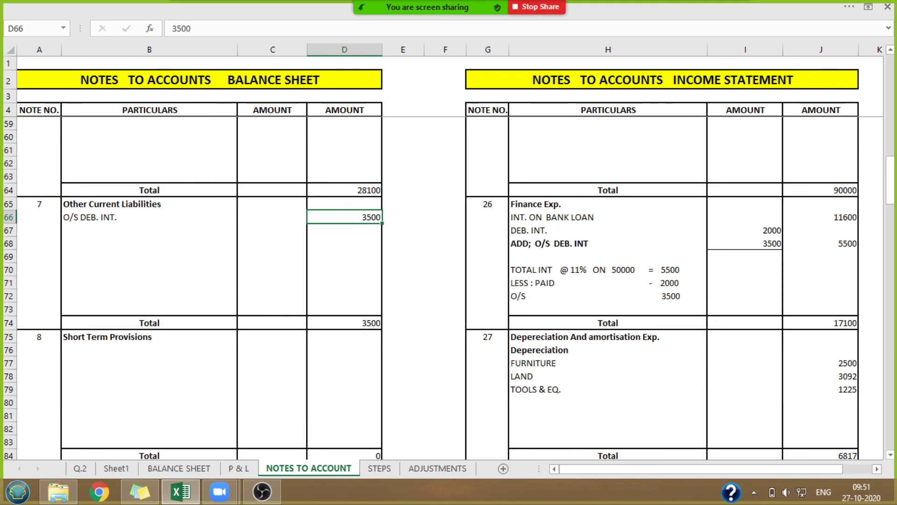
# Review asset notes 9 to 12, checking the tangible assets after depreciation, goodwill and the loan to directors.
pyautogui.moveTo(894, 199); pyautogui.dragTo(894, 248)
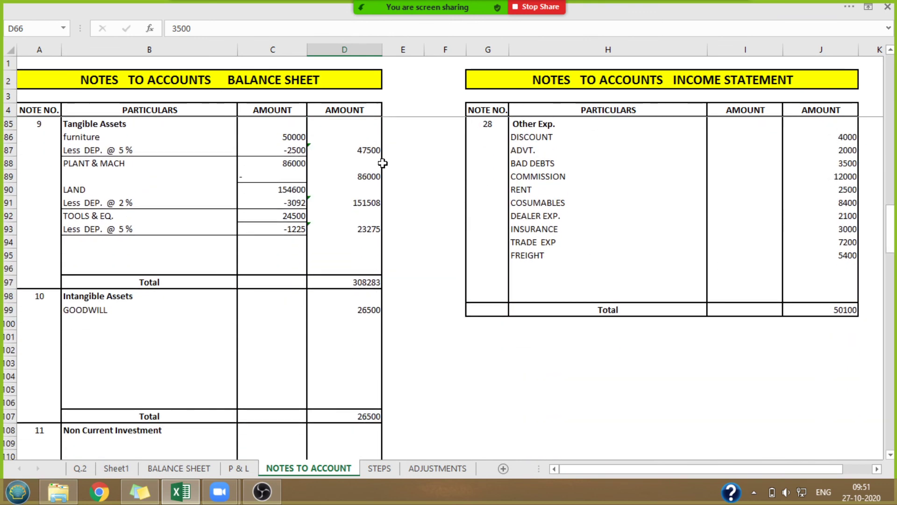
pyautogui.moveTo(372, 150); pyautogui.dragTo(372, 231)
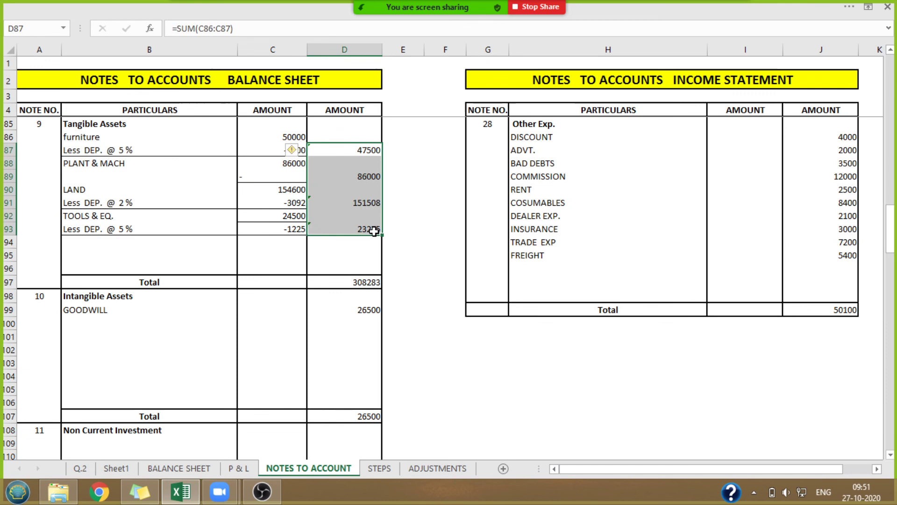
pyautogui.click(362, 282)
pyautogui.click(373, 309)
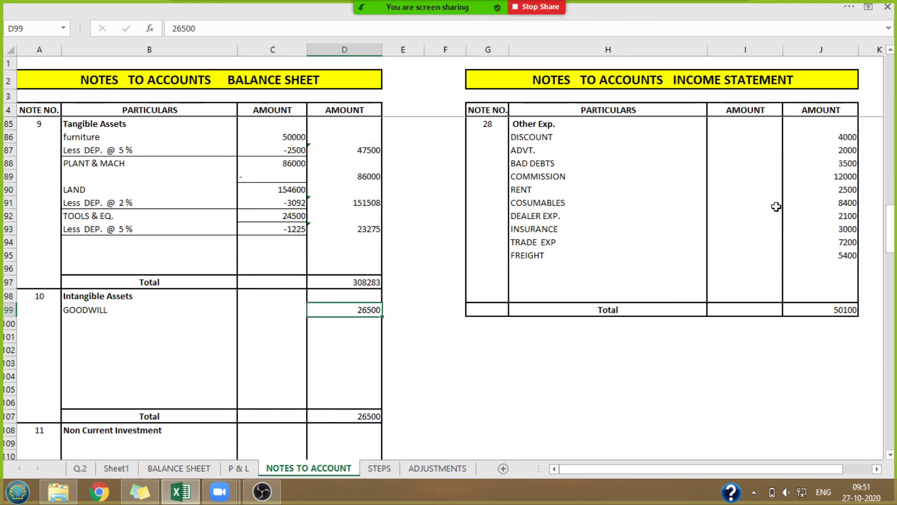
pyautogui.moveTo(892, 229); pyautogui.dragTo(891, 264)
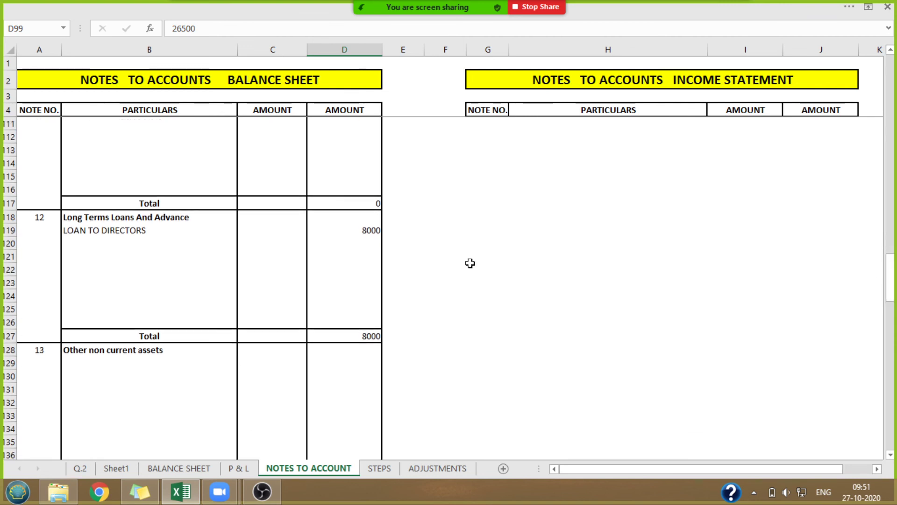
pyautogui.click(349, 231)
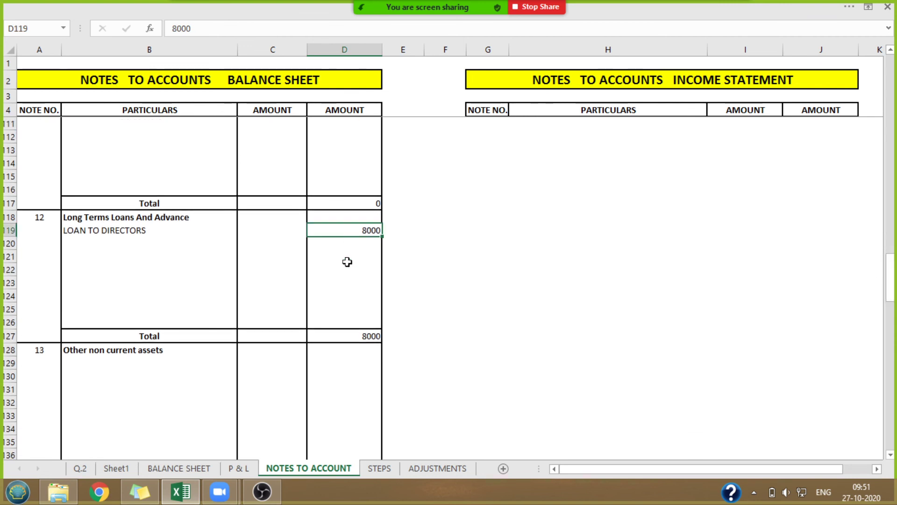
pyautogui.click(359, 330)
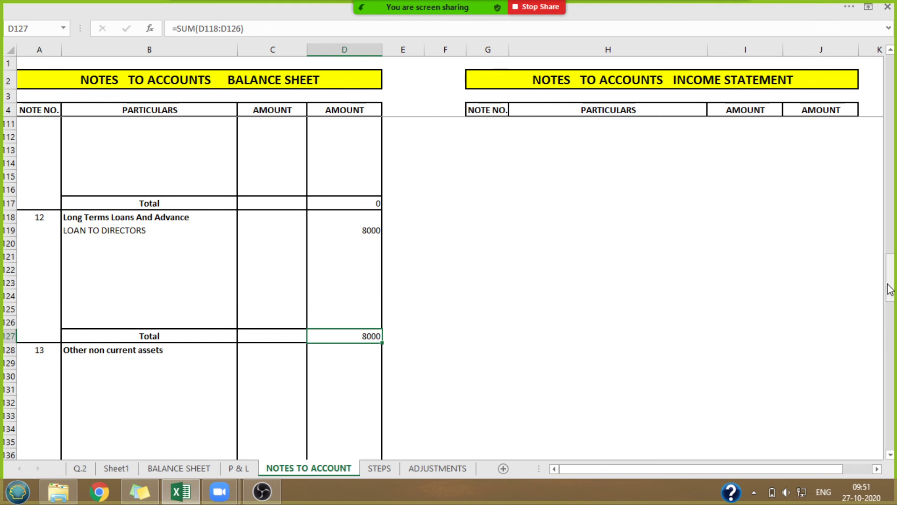
# Check closing stock in note 15 and debtors and bills receivable in note 16, with both totals.
pyautogui.moveTo(892, 281); pyautogui.dragTo(893, 329)
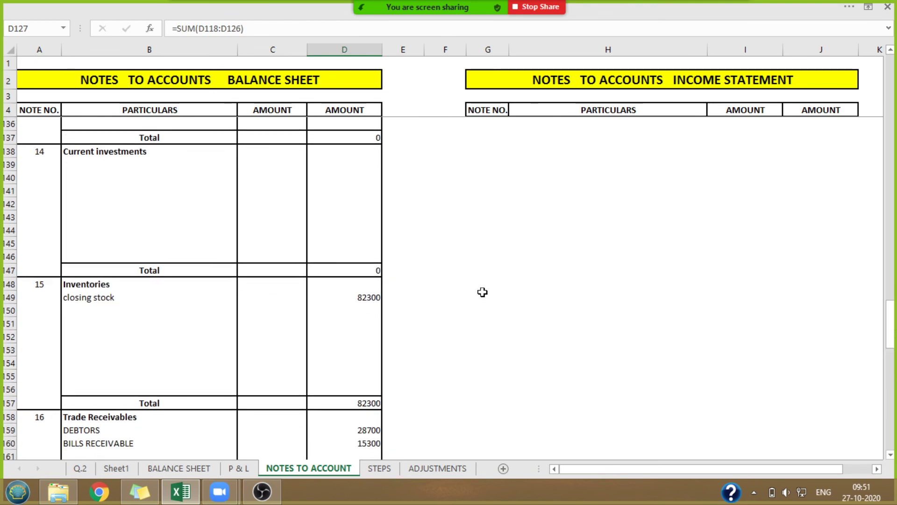
pyautogui.click(369, 299)
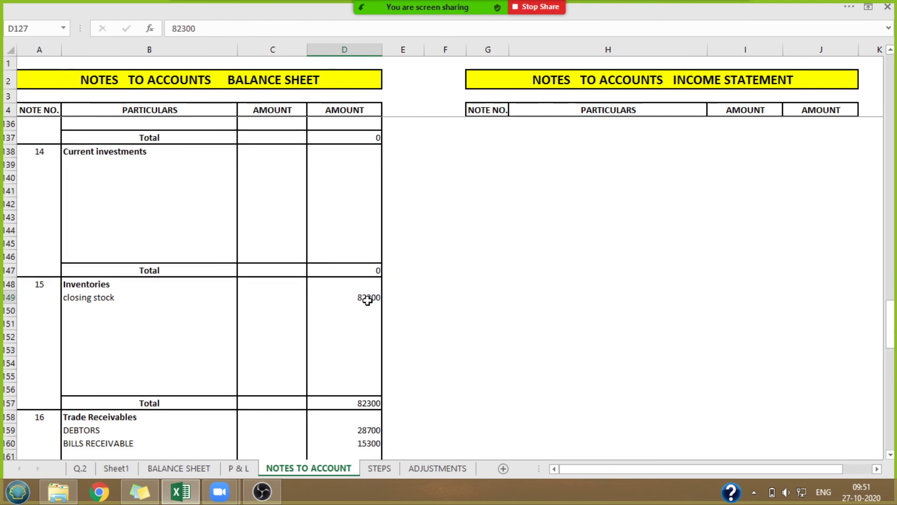
pyautogui.click(372, 402)
pyautogui.moveTo(893, 332); pyautogui.dragTo(893, 359)
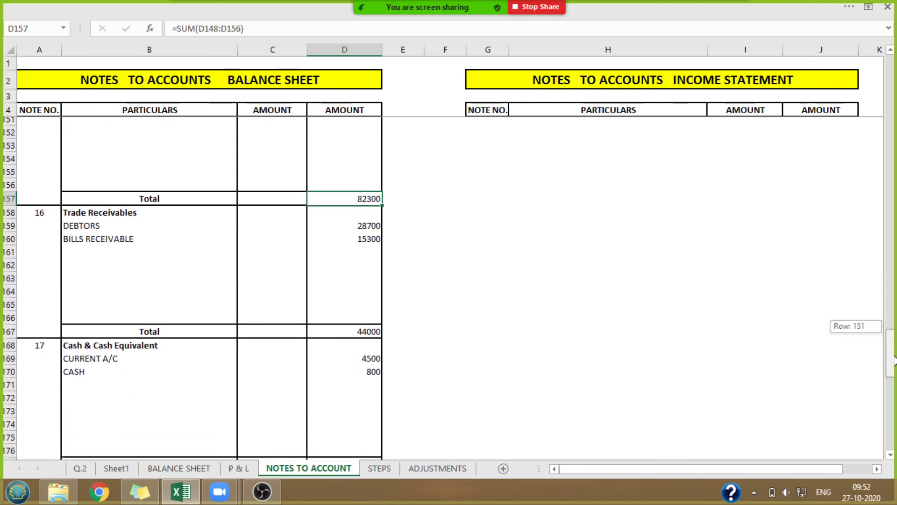
pyautogui.click(369, 234)
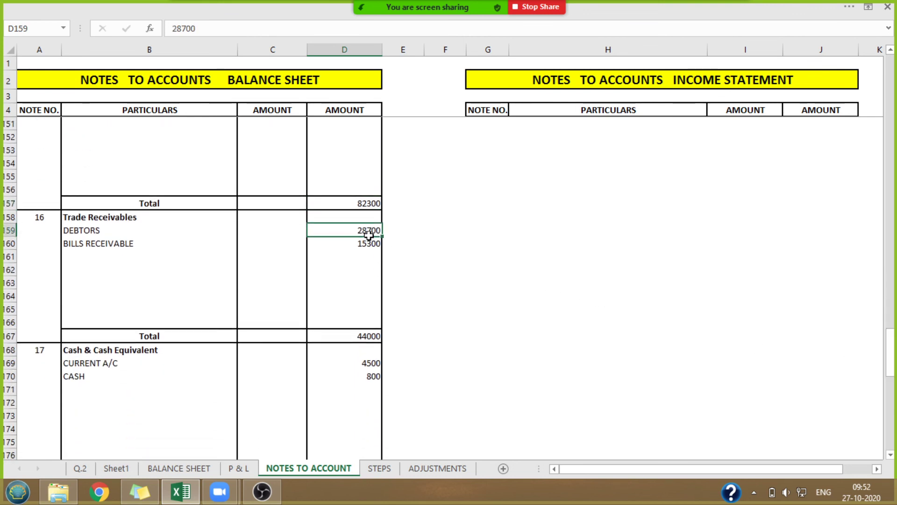
pyautogui.moveTo(368, 235); pyautogui.dragTo(369, 239)
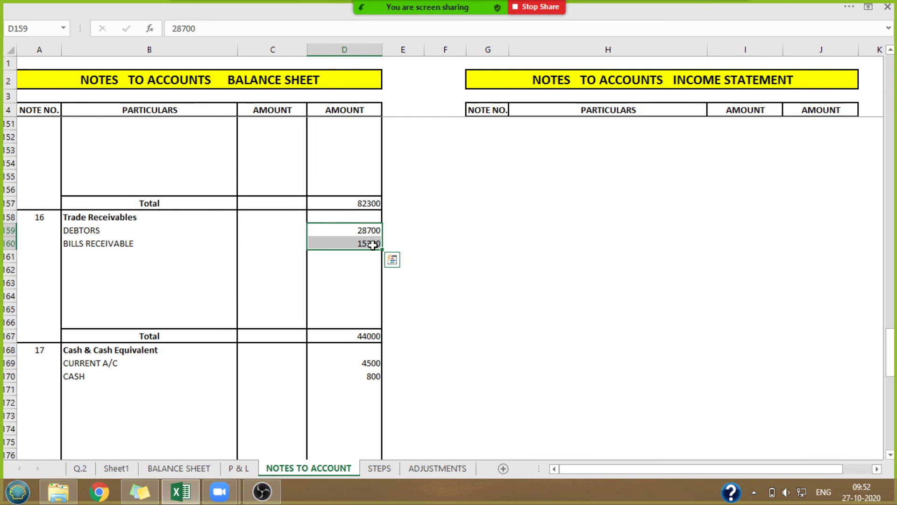
pyautogui.click(348, 335)
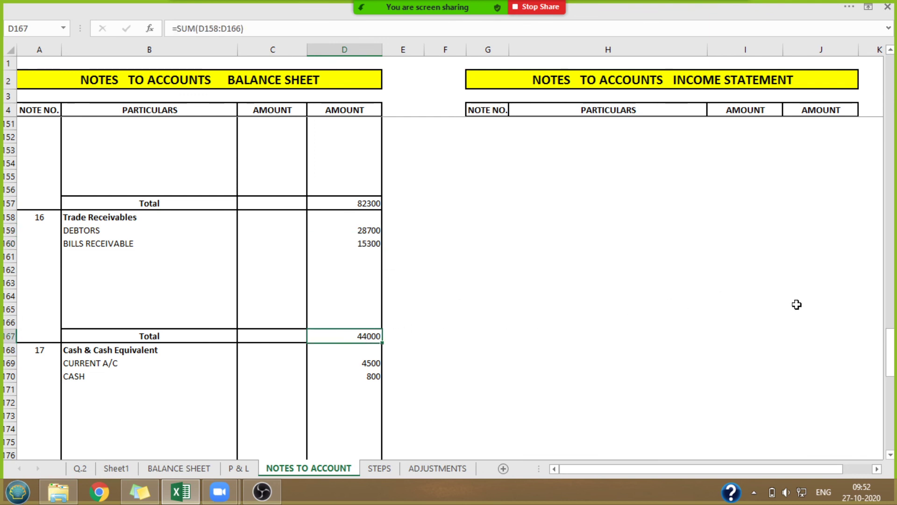
# Check the preliminary expenses entry and total formula in note 19, Other Current Assets.
pyautogui.moveTo(892, 346); pyautogui.dragTo(896, 391)
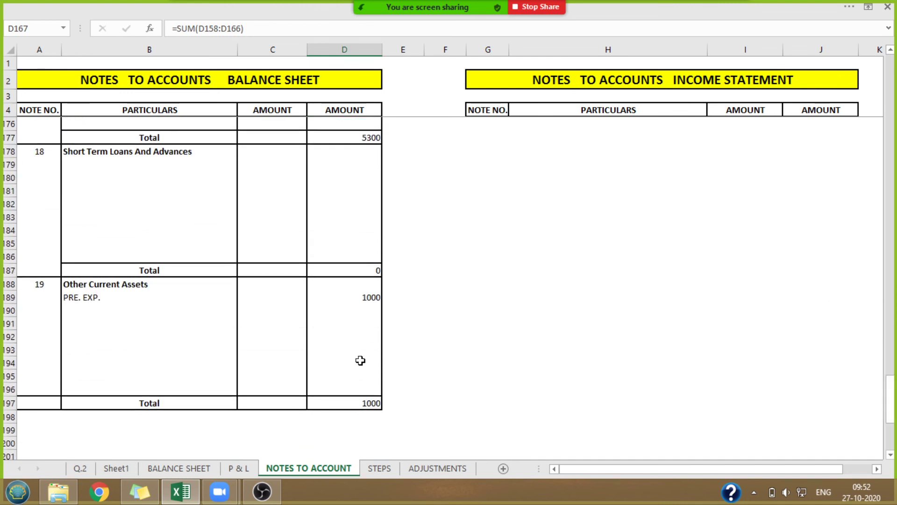
pyautogui.click(132, 297)
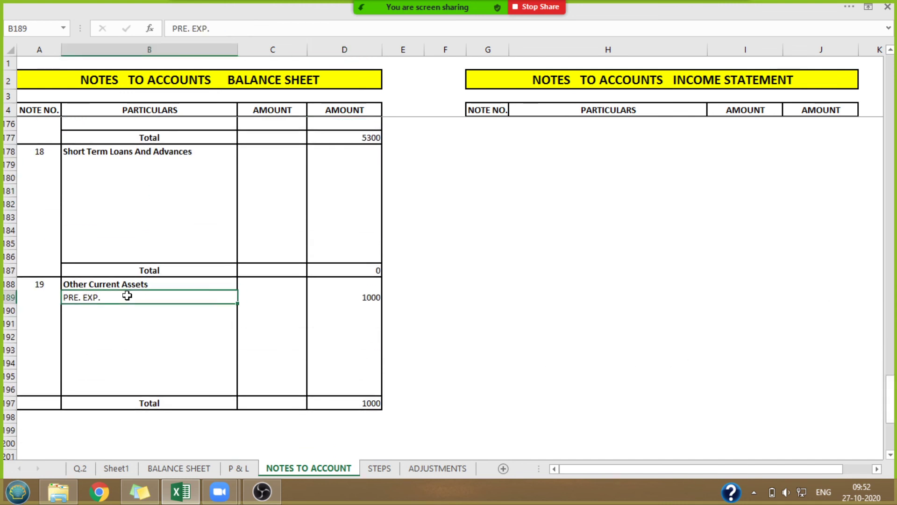
pyautogui.click(341, 298)
pyautogui.click(351, 402)
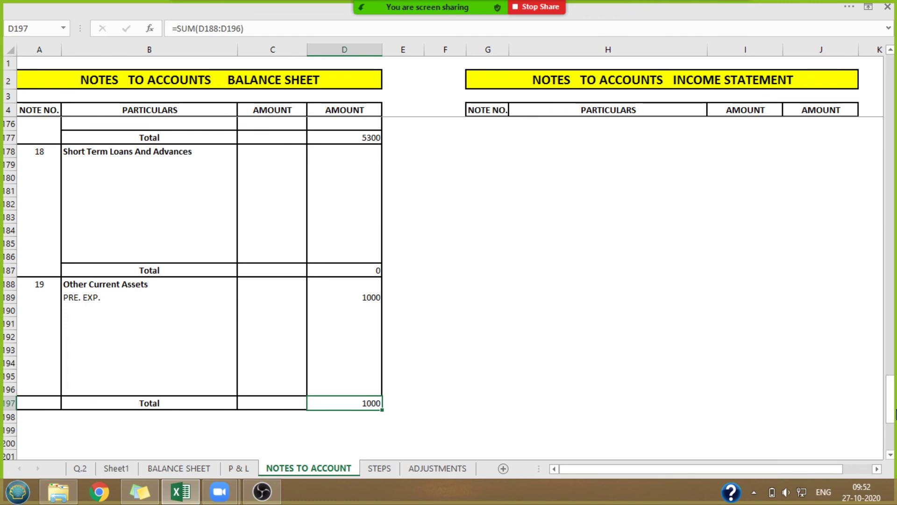
# On the balance sheet, review the equity and liabilities lines linked to notes 1 to 8 and the Total [A] formula.
pyautogui.moveTo(891, 402); pyautogui.dragTo(892, 66)
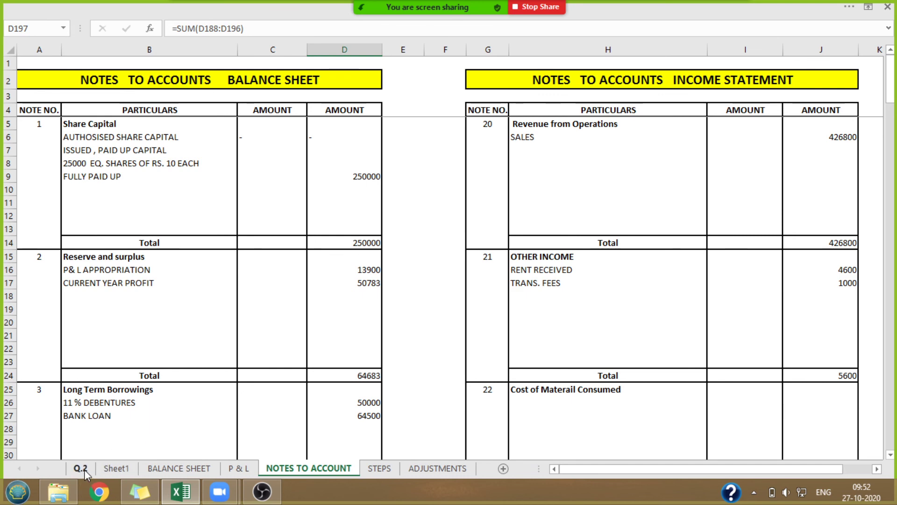
pyautogui.click(177, 470)
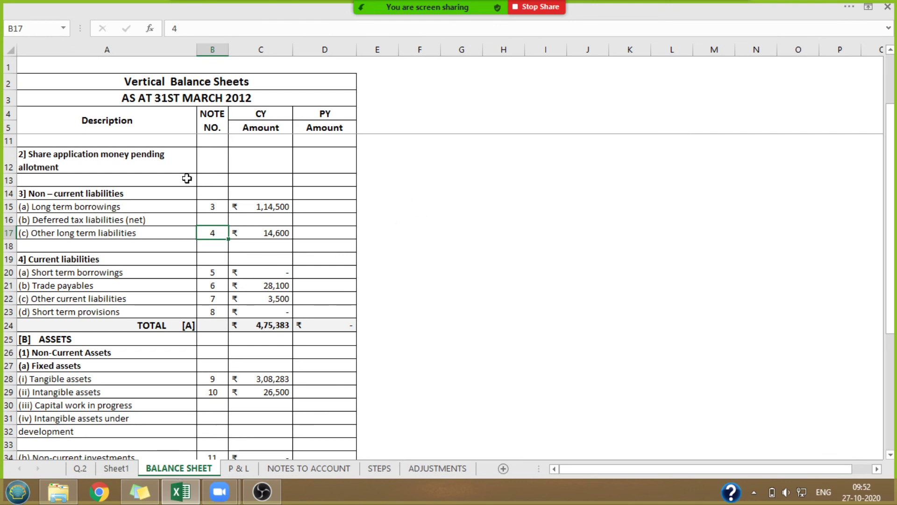
pyautogui.moveTo(891, 206); pyautogui.dragTo(891, 158)
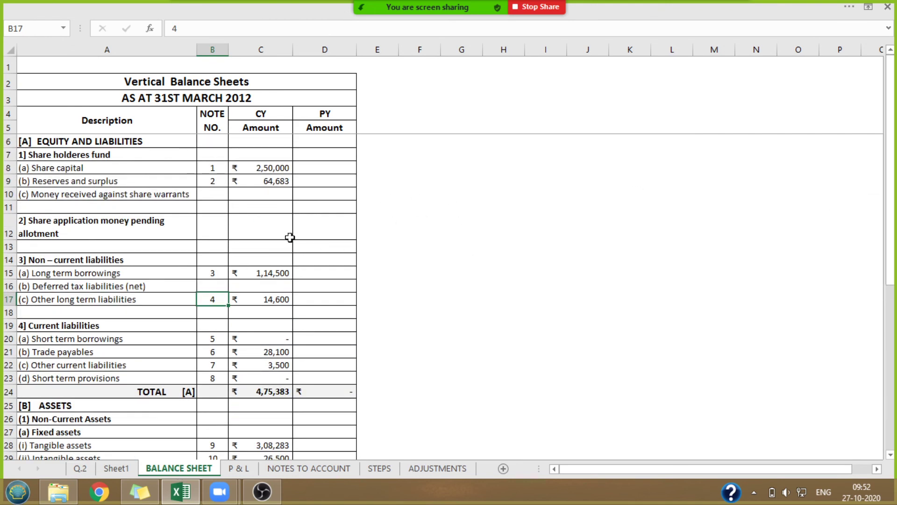
pyautogui.click(270, 167)
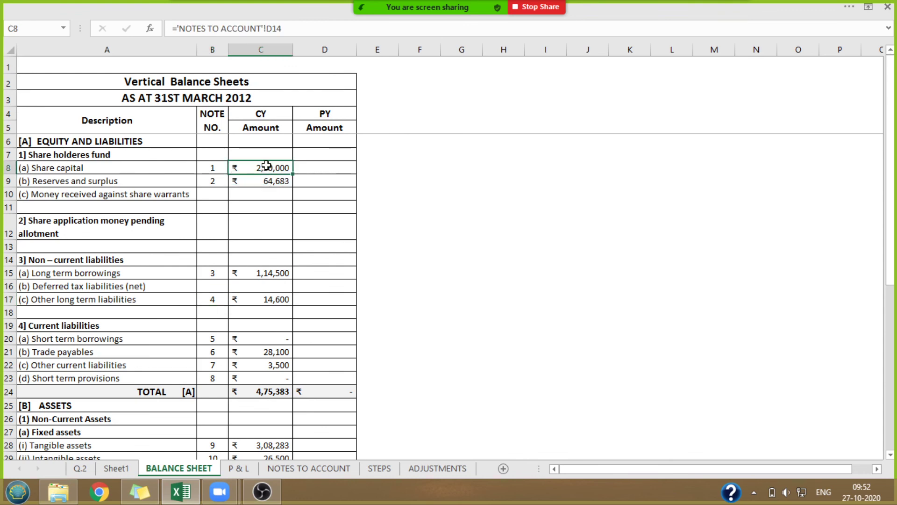
pyautogui.click(209, 260)
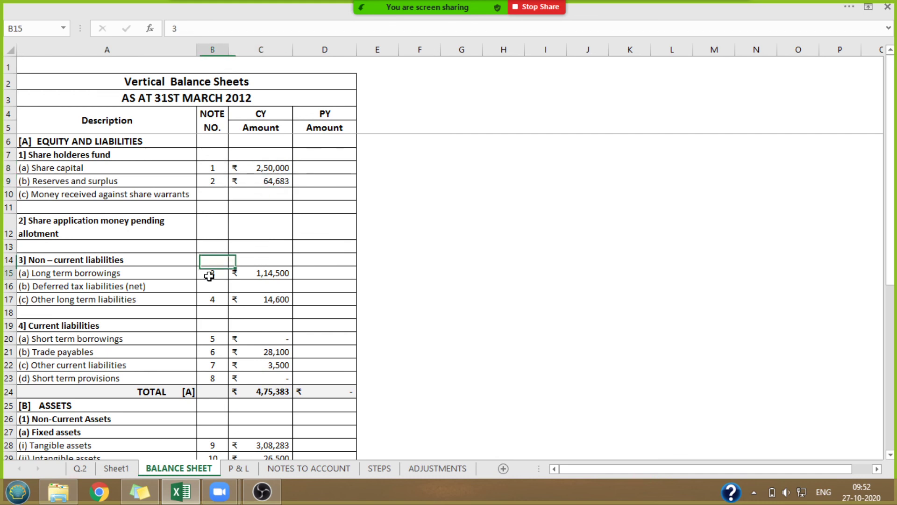
pyautogui.click(207, 302)
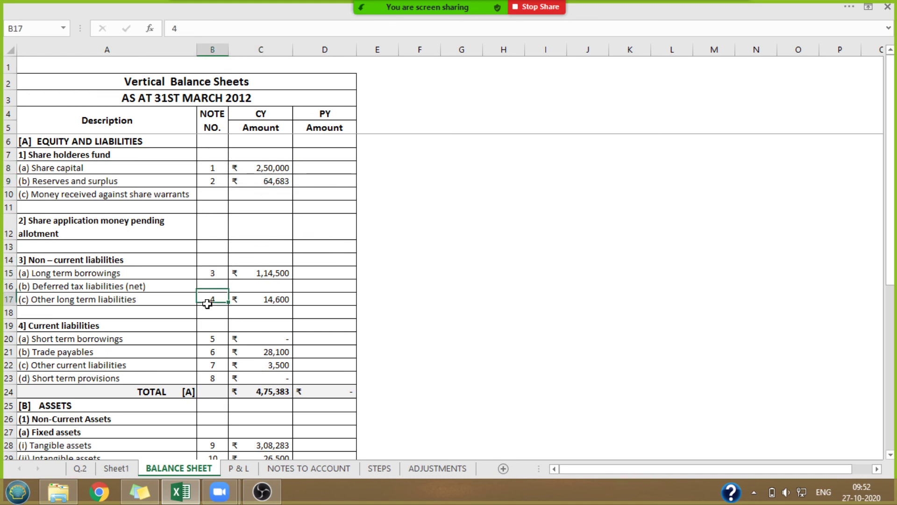
pyautogui.click(210, 368)
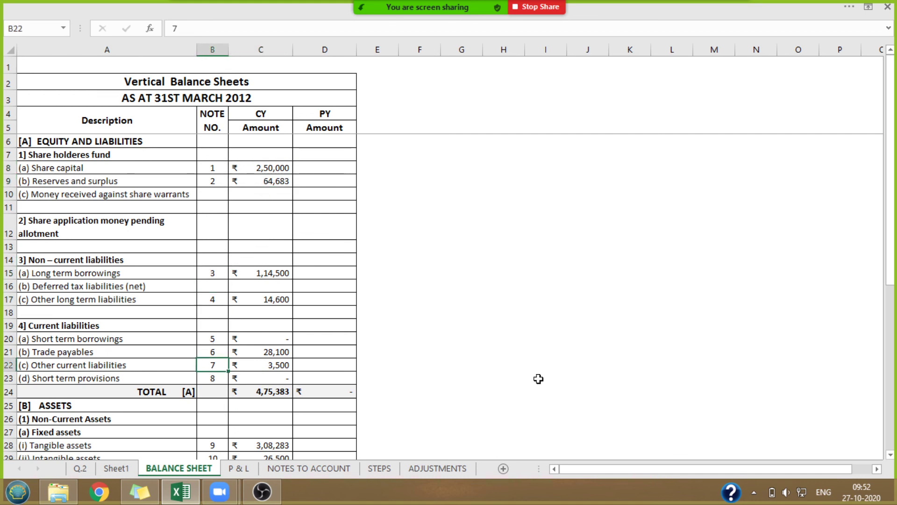
pyautogui.click(892, 241)
pyautogui.click(279, 392)
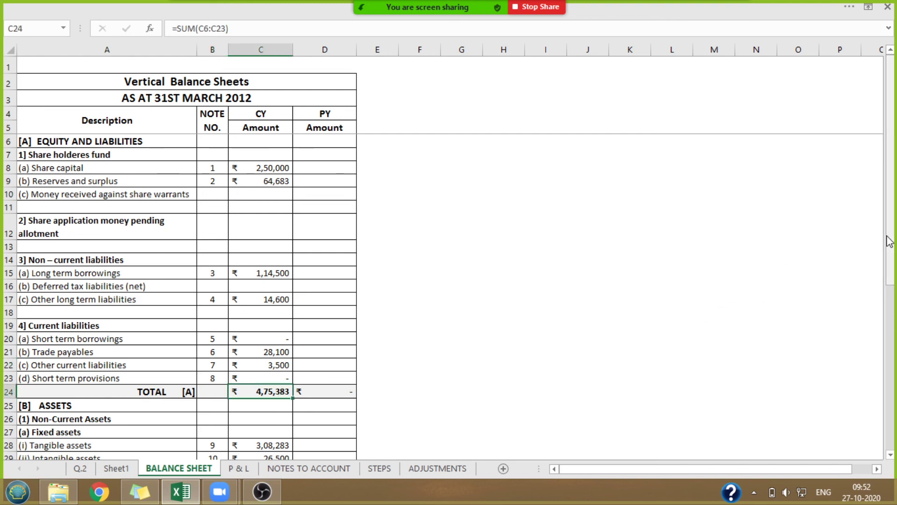
# Review the balance sheet's asset lines and amounts for notes 9 to 19.
pyautogui.moveTo(889, 240); pyautogui.dragTo(889, 405)
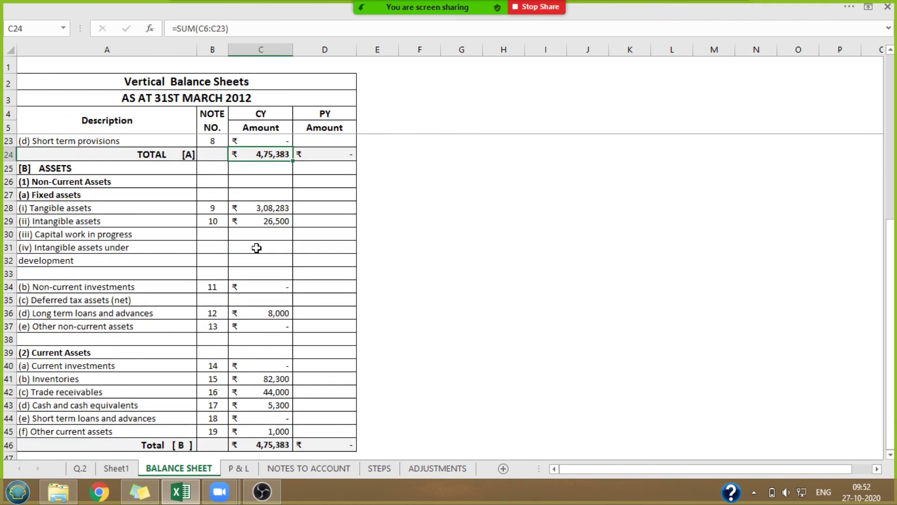
pyautogui.moveTo(213, 208); pyautogui.dragTo(233, 430)
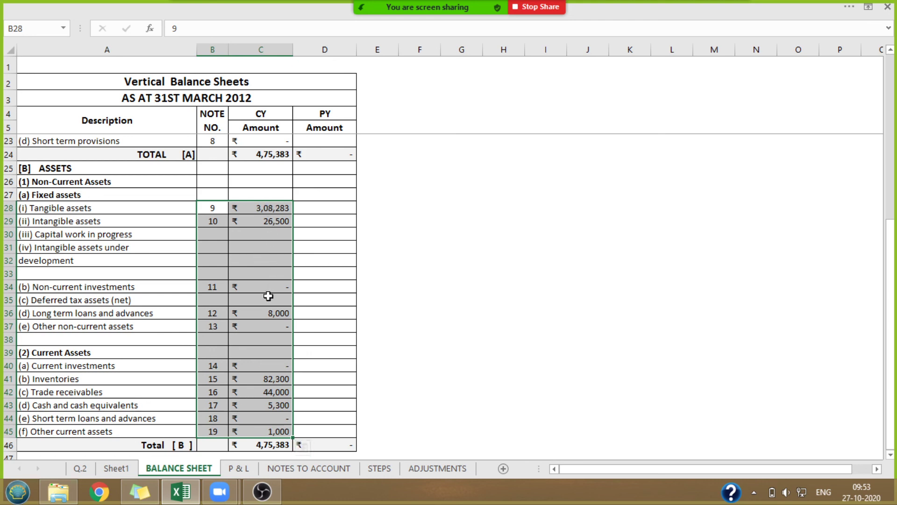
pyautogui.click(434, 340)
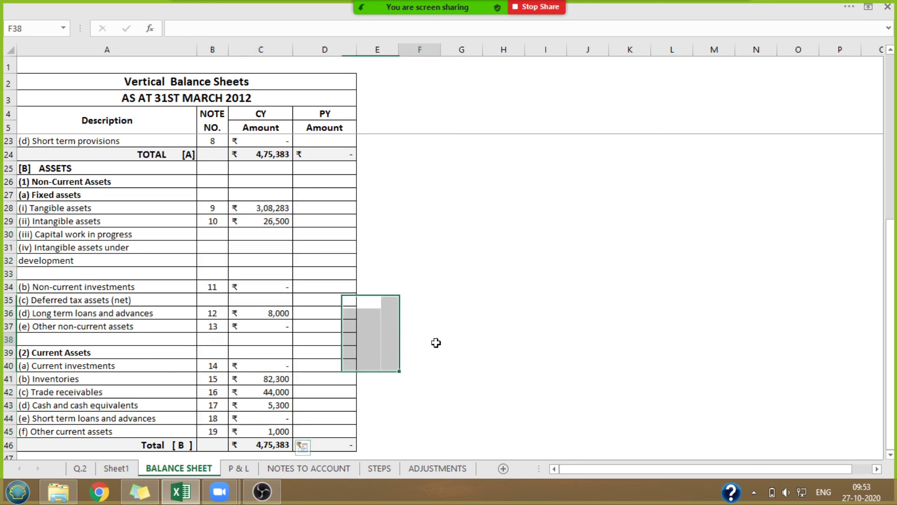
# Compare Total [A] with Total [B] on the balance sheet and look over both sections again.
pyautogui.click(160, 158)
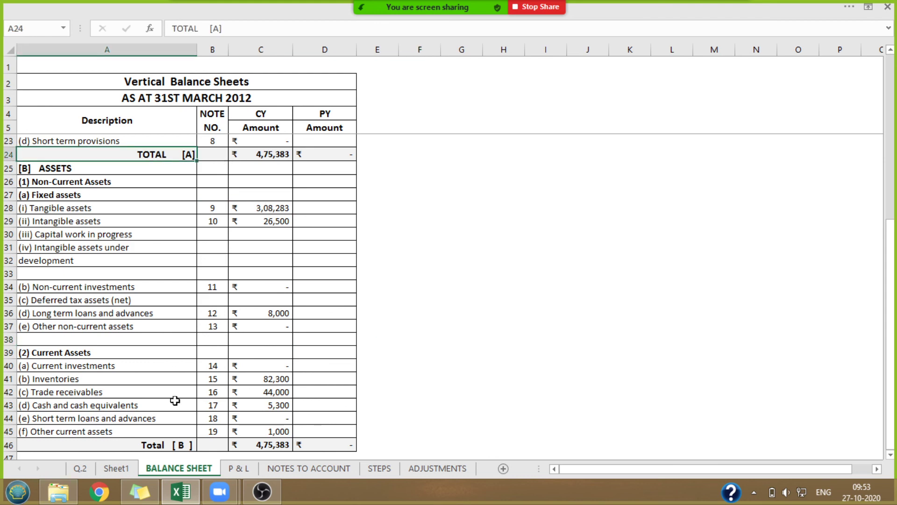
pyautogui.click(164, 445)
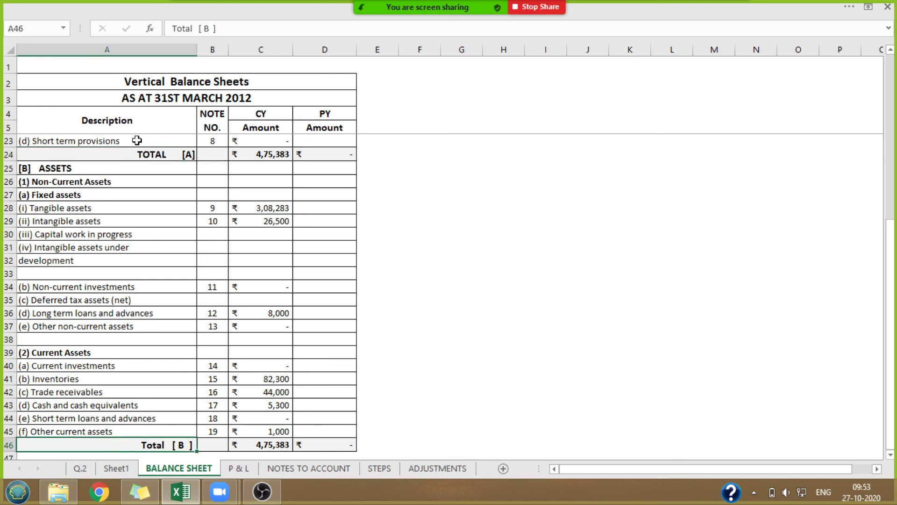
pyautogui.moveTo(49, 171); pyautogui.dragTo(318, 428)
pyautogui.click(269, 154)
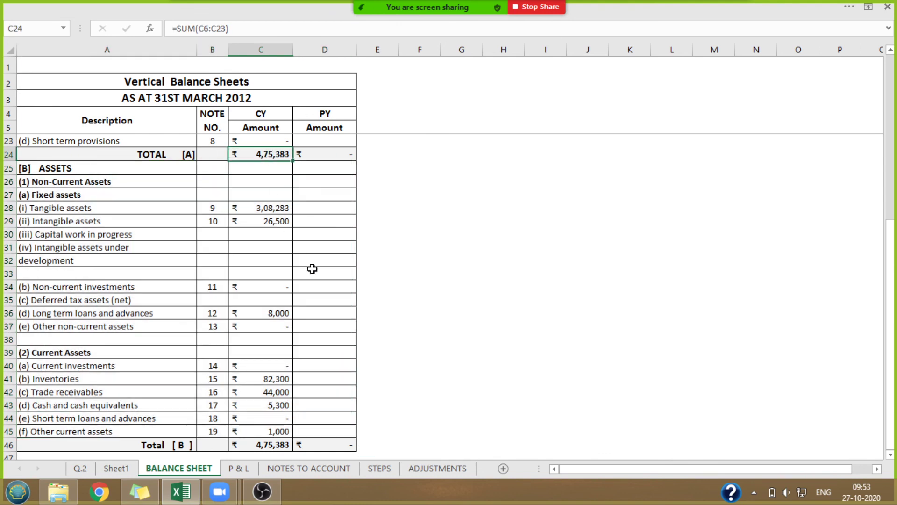
pyautogui.click(253, 445)
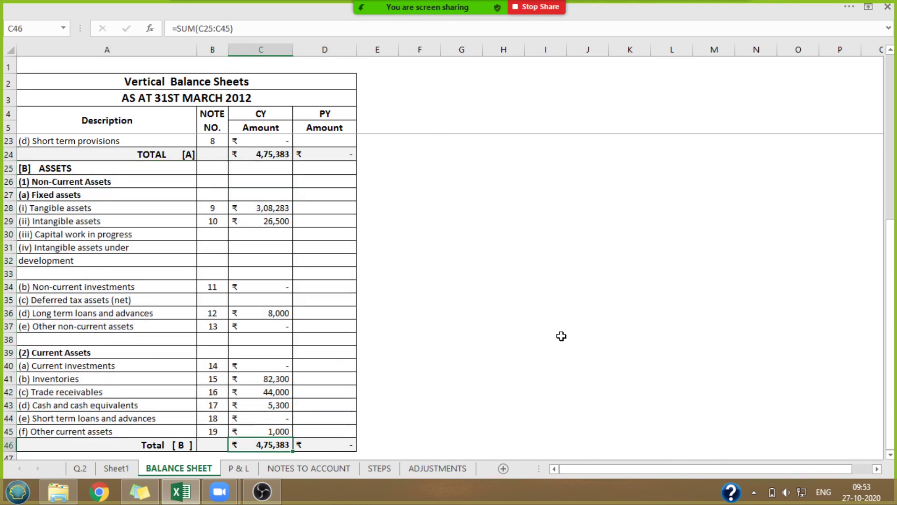
pyautogui.moveTo(888, 327); pyautogui.dragTo(893, 263)
pyautogui.click(566, 375)
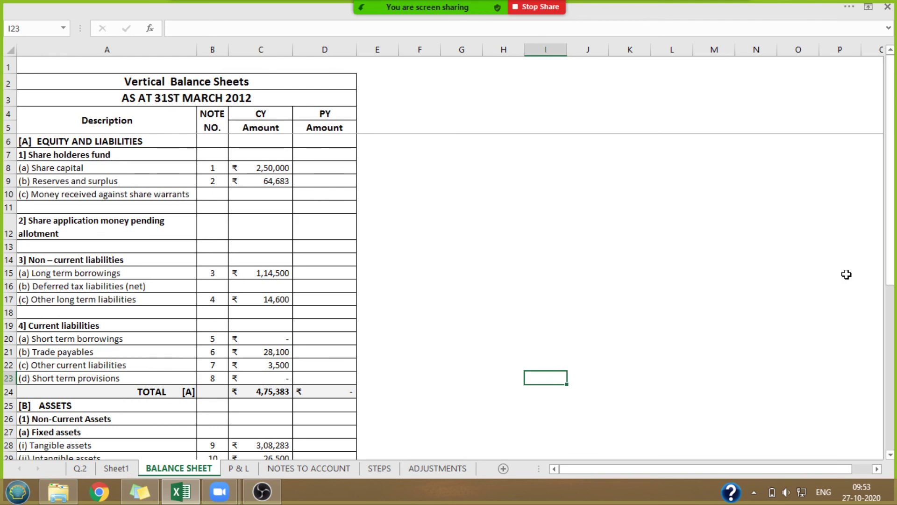
pyautogui.moveTo(892, 251); pyautogui.dragTo(892, 309)
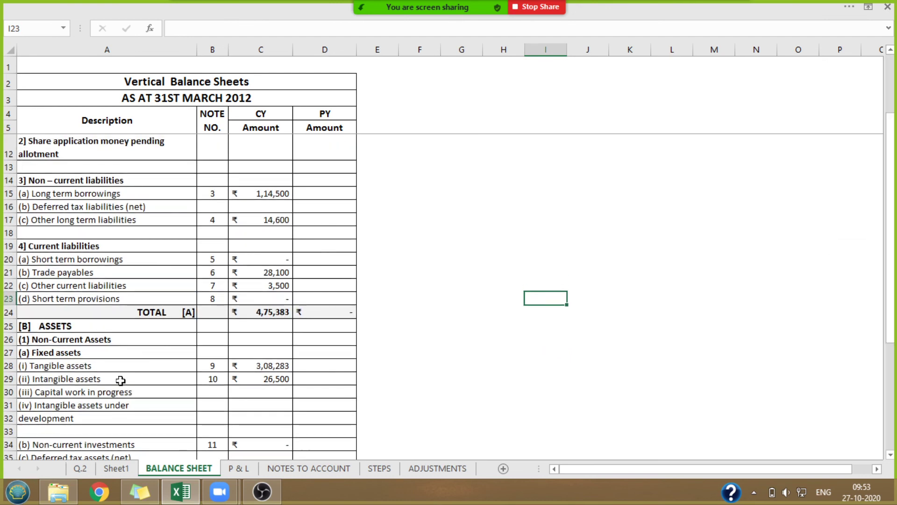
# Look up debentures interest in the Q.2 trial balance and its treatment in note 26, Finance Exp.
pyautogui.hotkey('ctrl', 'pageup')
pyautogui.hotkey('ctrl', 'pageup')
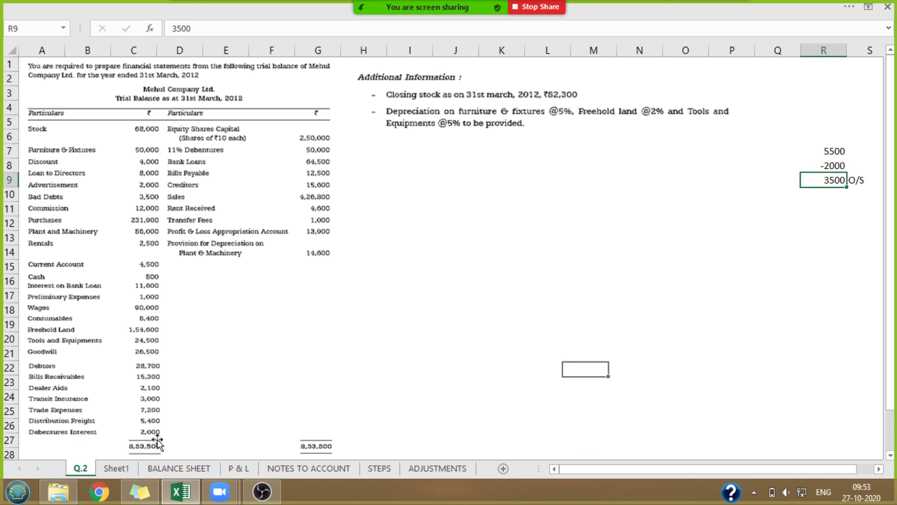
pyautogui.click(308, 468)
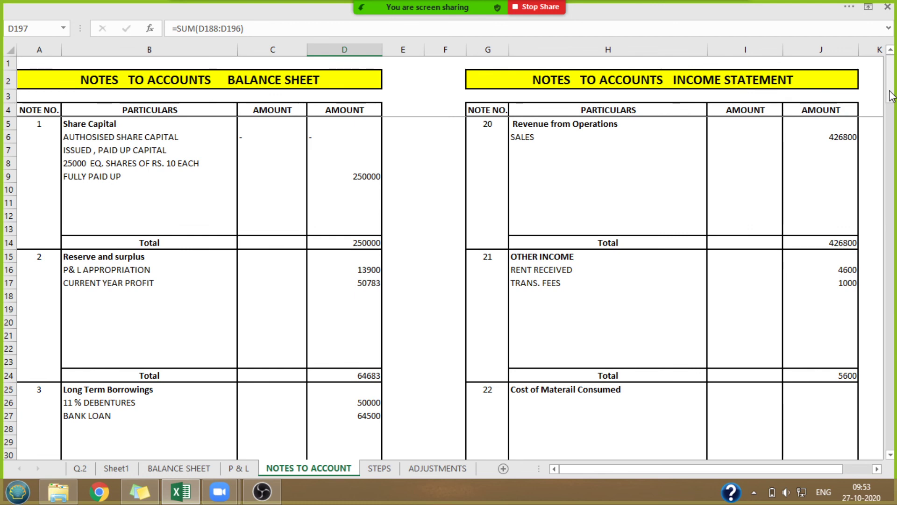
pyautogui.moveTo(890, 96); pyautogui.dragTo(891, 177)
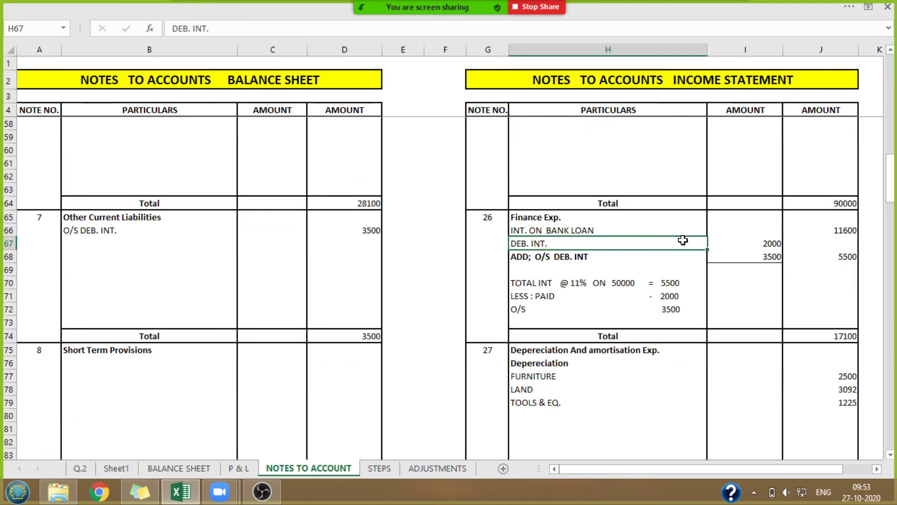